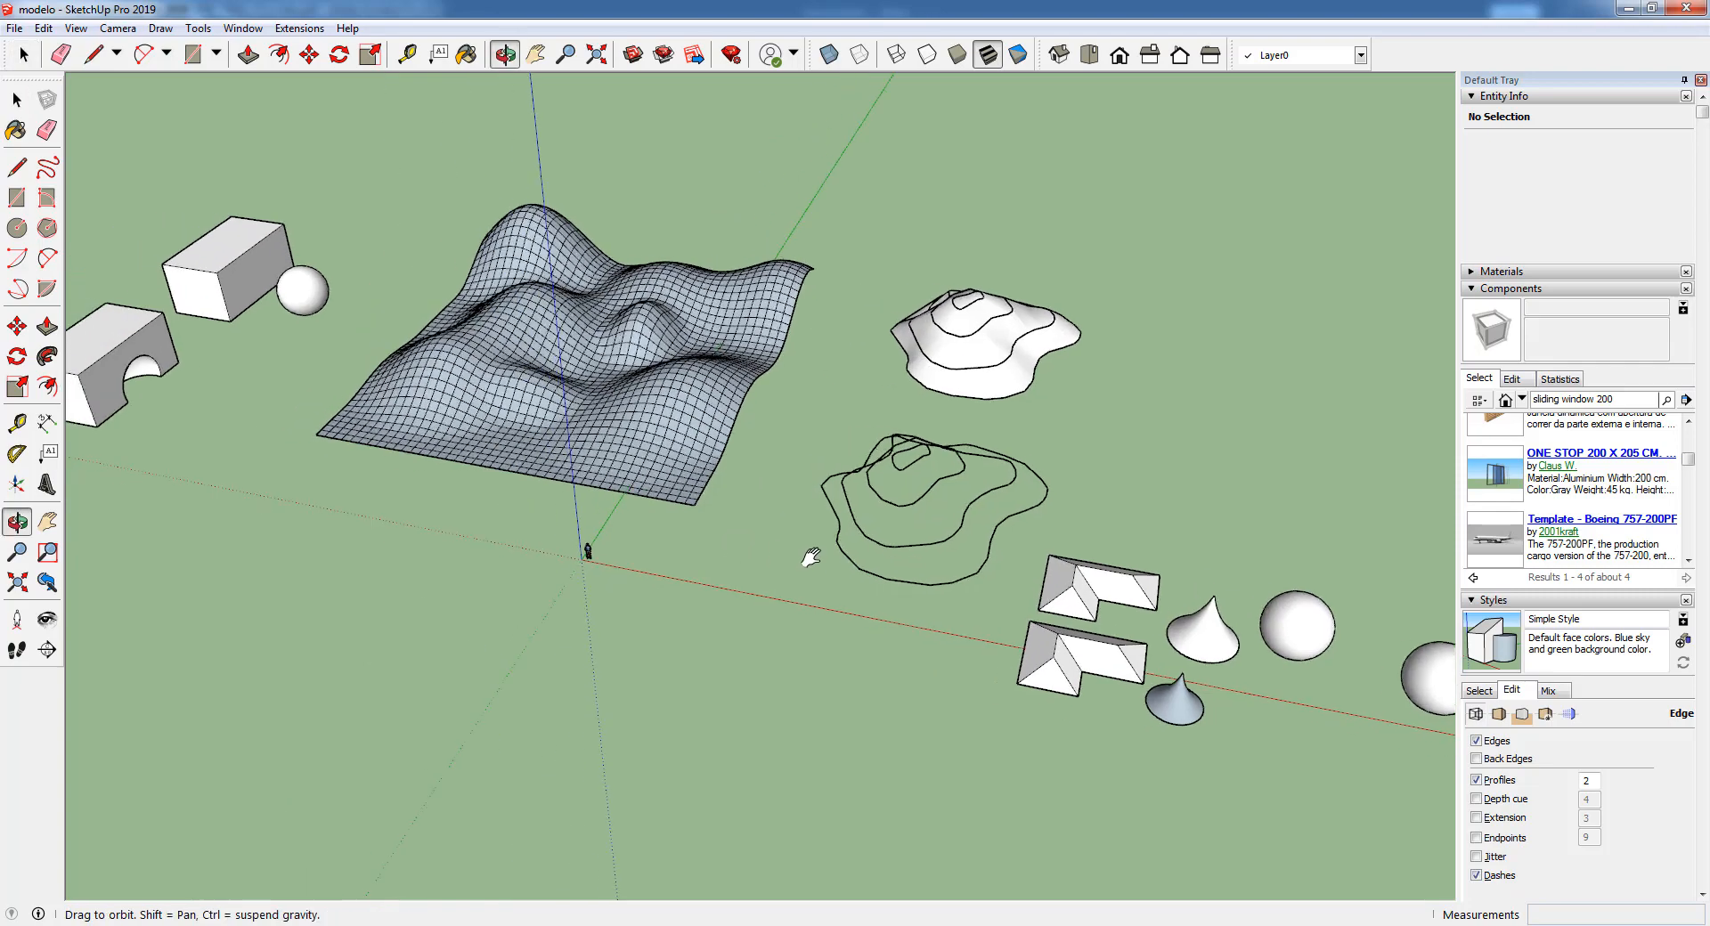
- Display the Sandbox terrain tools in the workspace
{"action": "scroll", "coordinate": [836, 414], "scroll_direction": "up", "scroll_amount": 2}
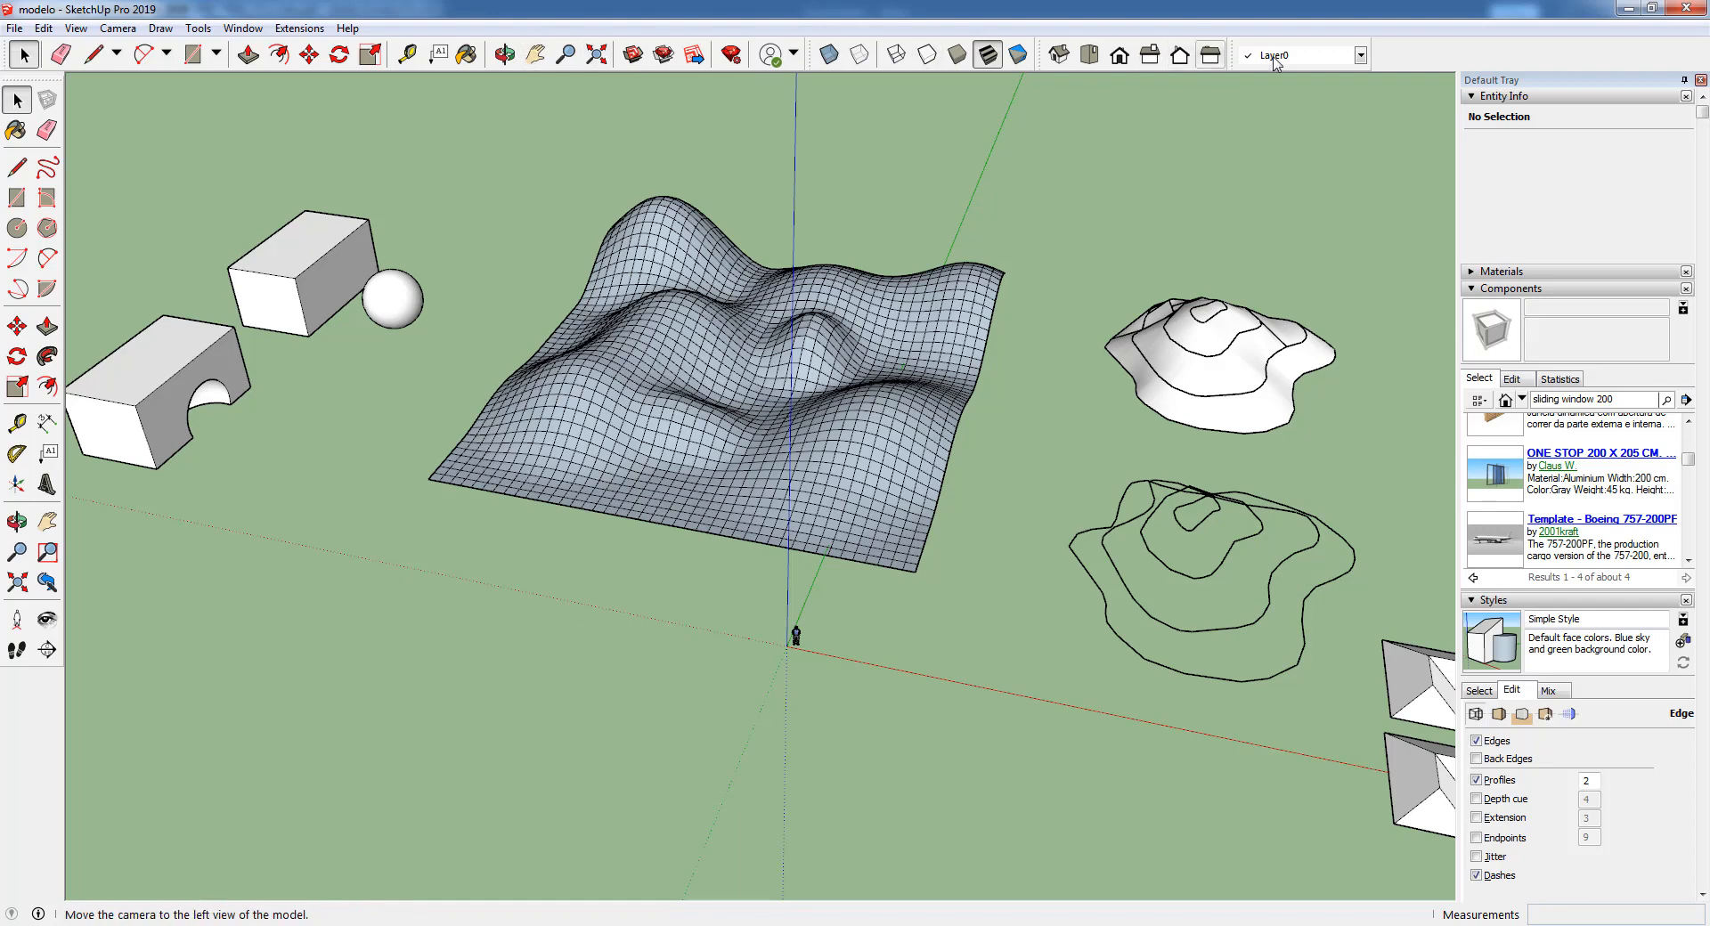
{"action": "right_click", "coordinate": [1404, 57]}
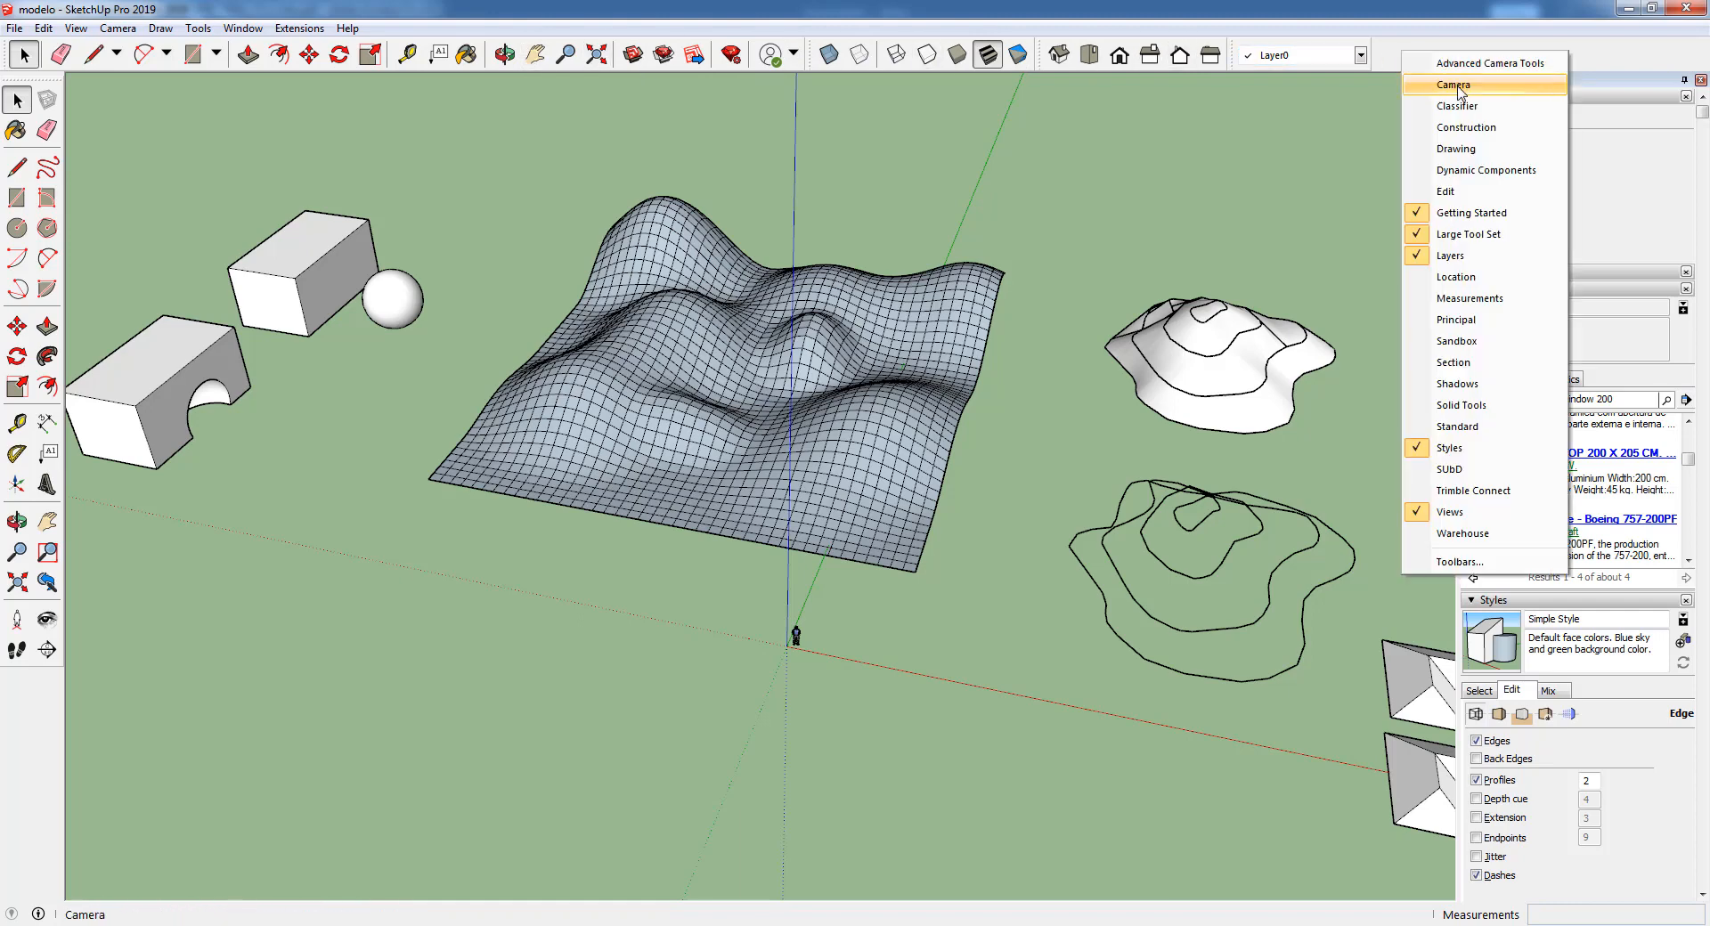
{"action": "left_click", "coordinate": [1482, 342]}
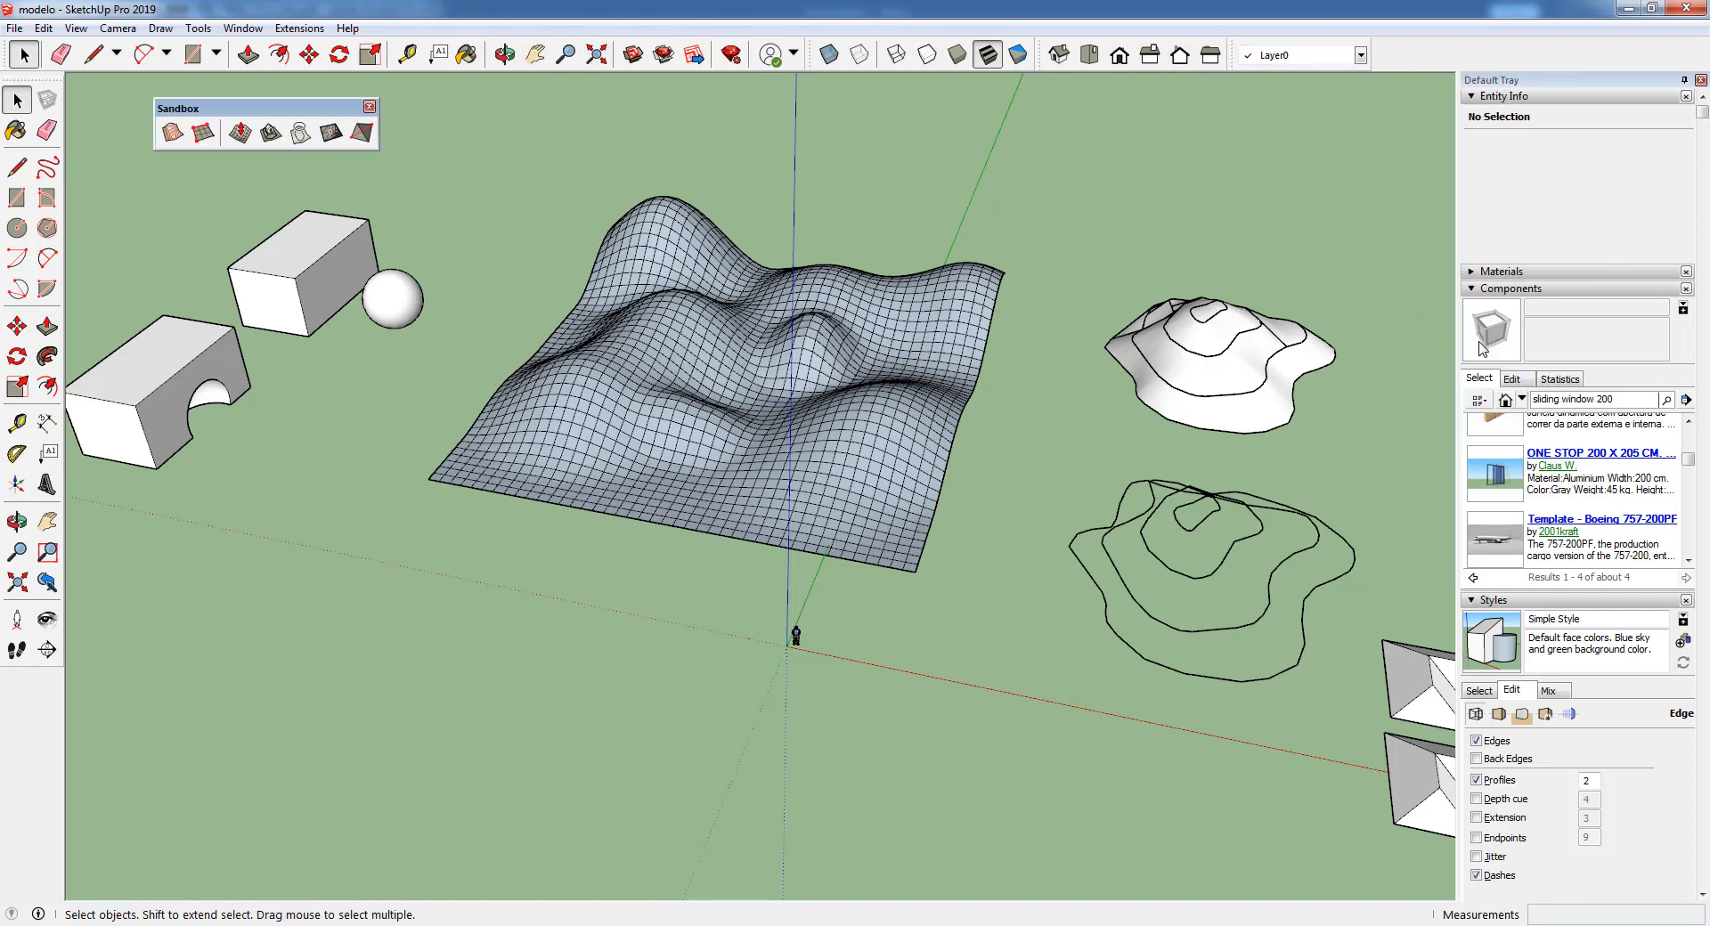
- Examine the stacked contour curves and the finished contour-based terrain behind them from several angles
{"action": "middle_click_drag", "start_coordinate": [623, 419], "coordinate": [707, 410]}
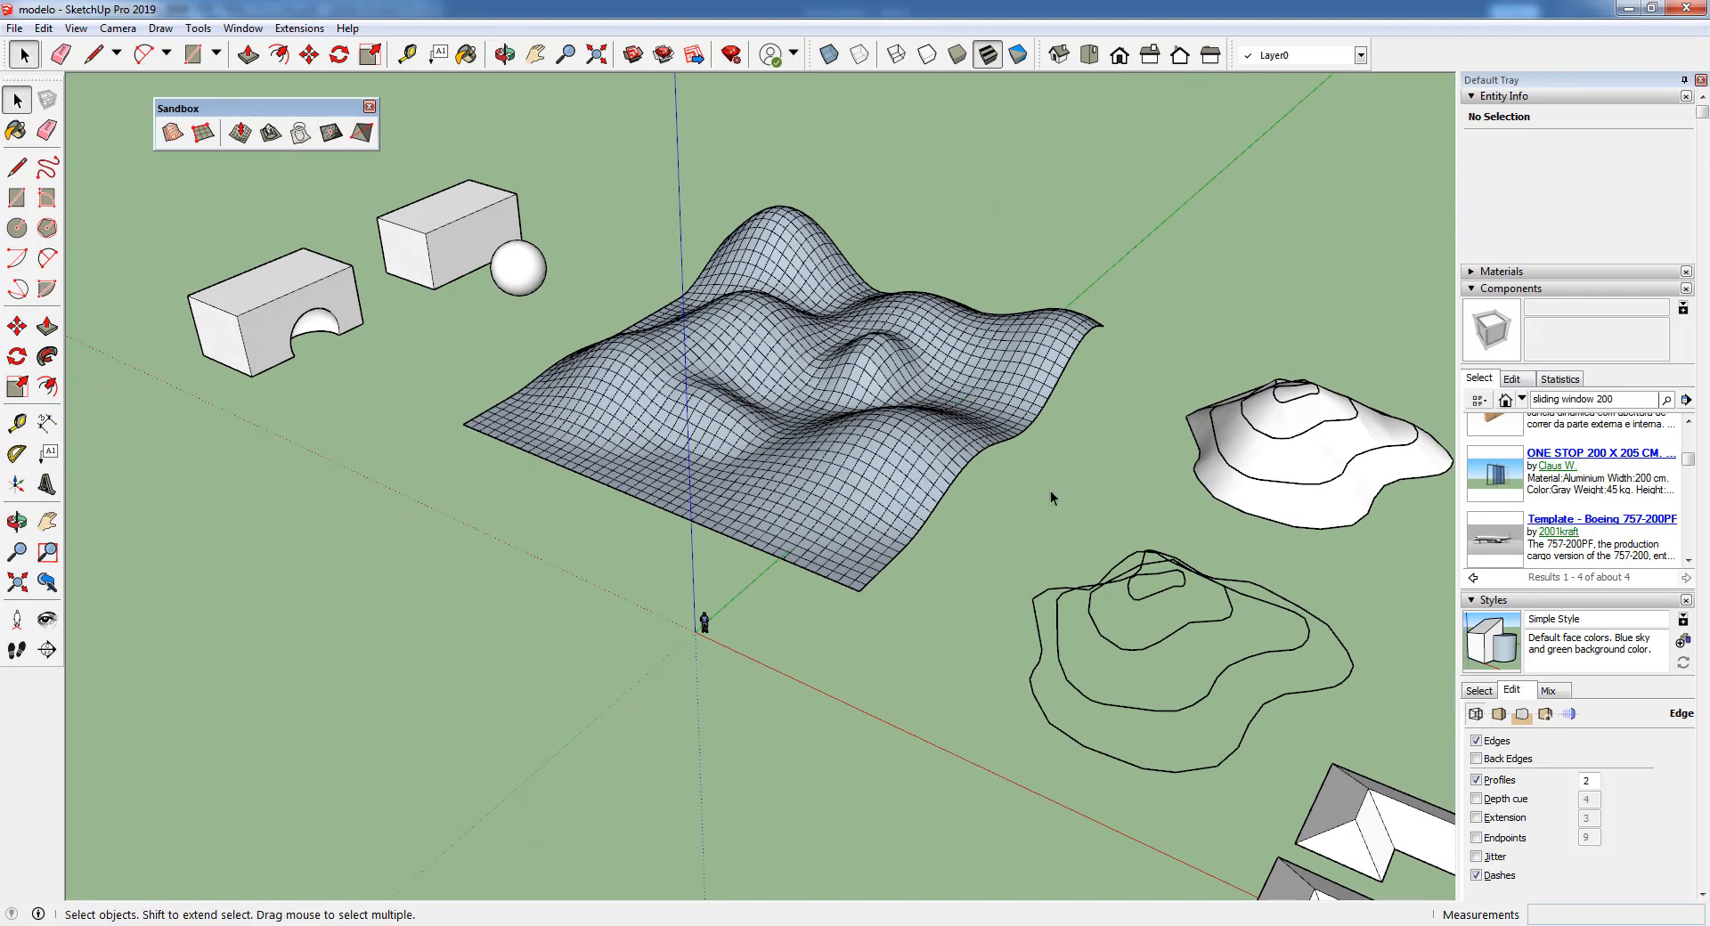
{"action": "middle_click_drag", "start_coordinate": [1050, 496], "coordinate": [1000, 481]}
{"action": "scroll", "coordinate": [961, 489], "scroll_direction": "up", "scroll_amount": 3}
{"action": "scroll", "coordinate": [962, 489], "scroll_direction": "up", "scroll_amount": 1}
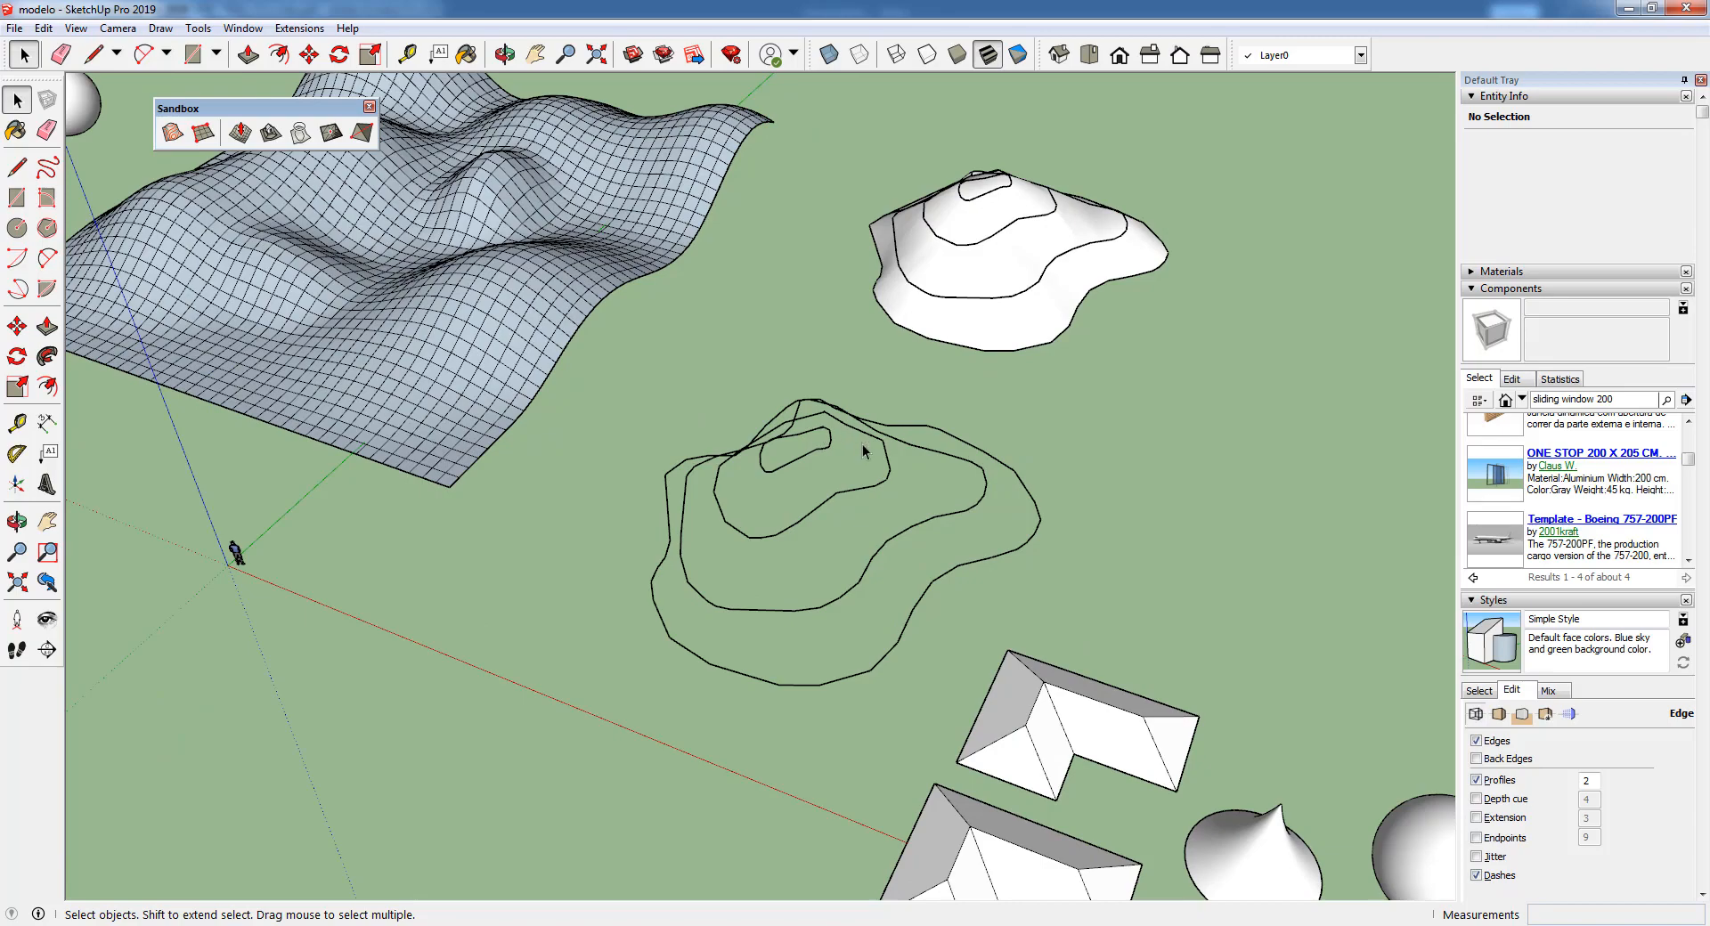
{"action": "middle_click_drag", "start_coordinate": [1010, 510], "coordinate": [1060, 329]}
{"action": "scroll", "coordinate": [1059, 329], "scroll_direction": "up", "scroll_amount": 2}
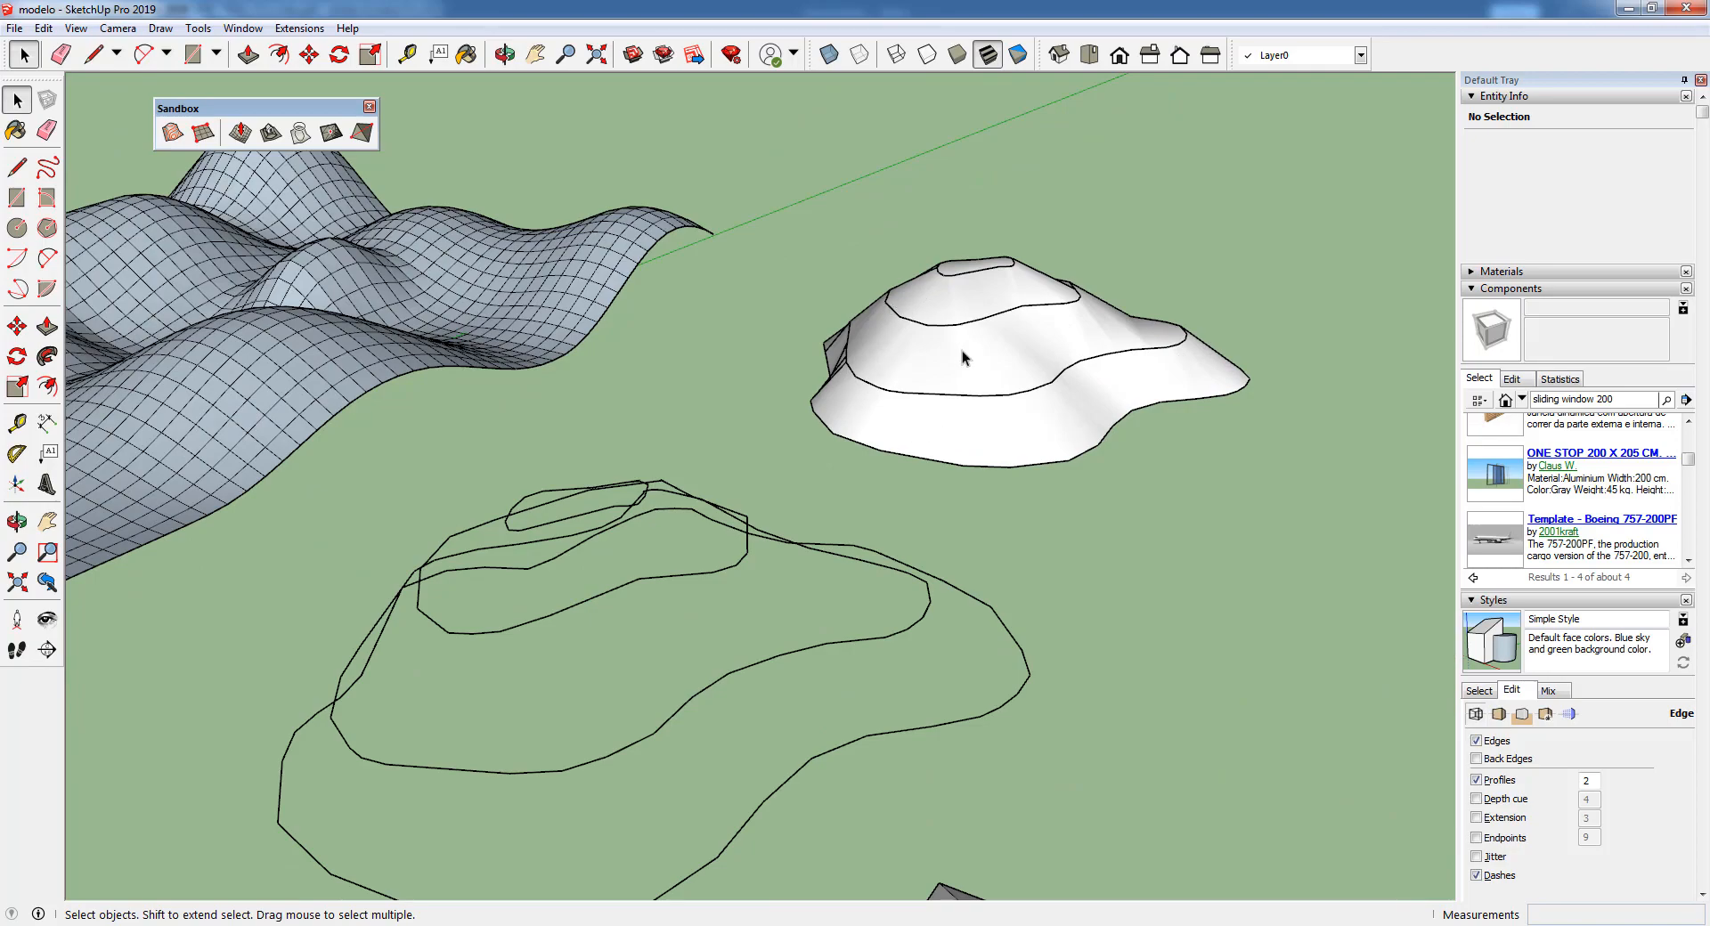
{"action": "middle_click_drag", "start_coordinate": [962, 358], "coordinate": [1026, 400]}
{"action": "scroll", "coordinate": [1026, 400], "scroll_direction": "down", "scroll_amount": 3}
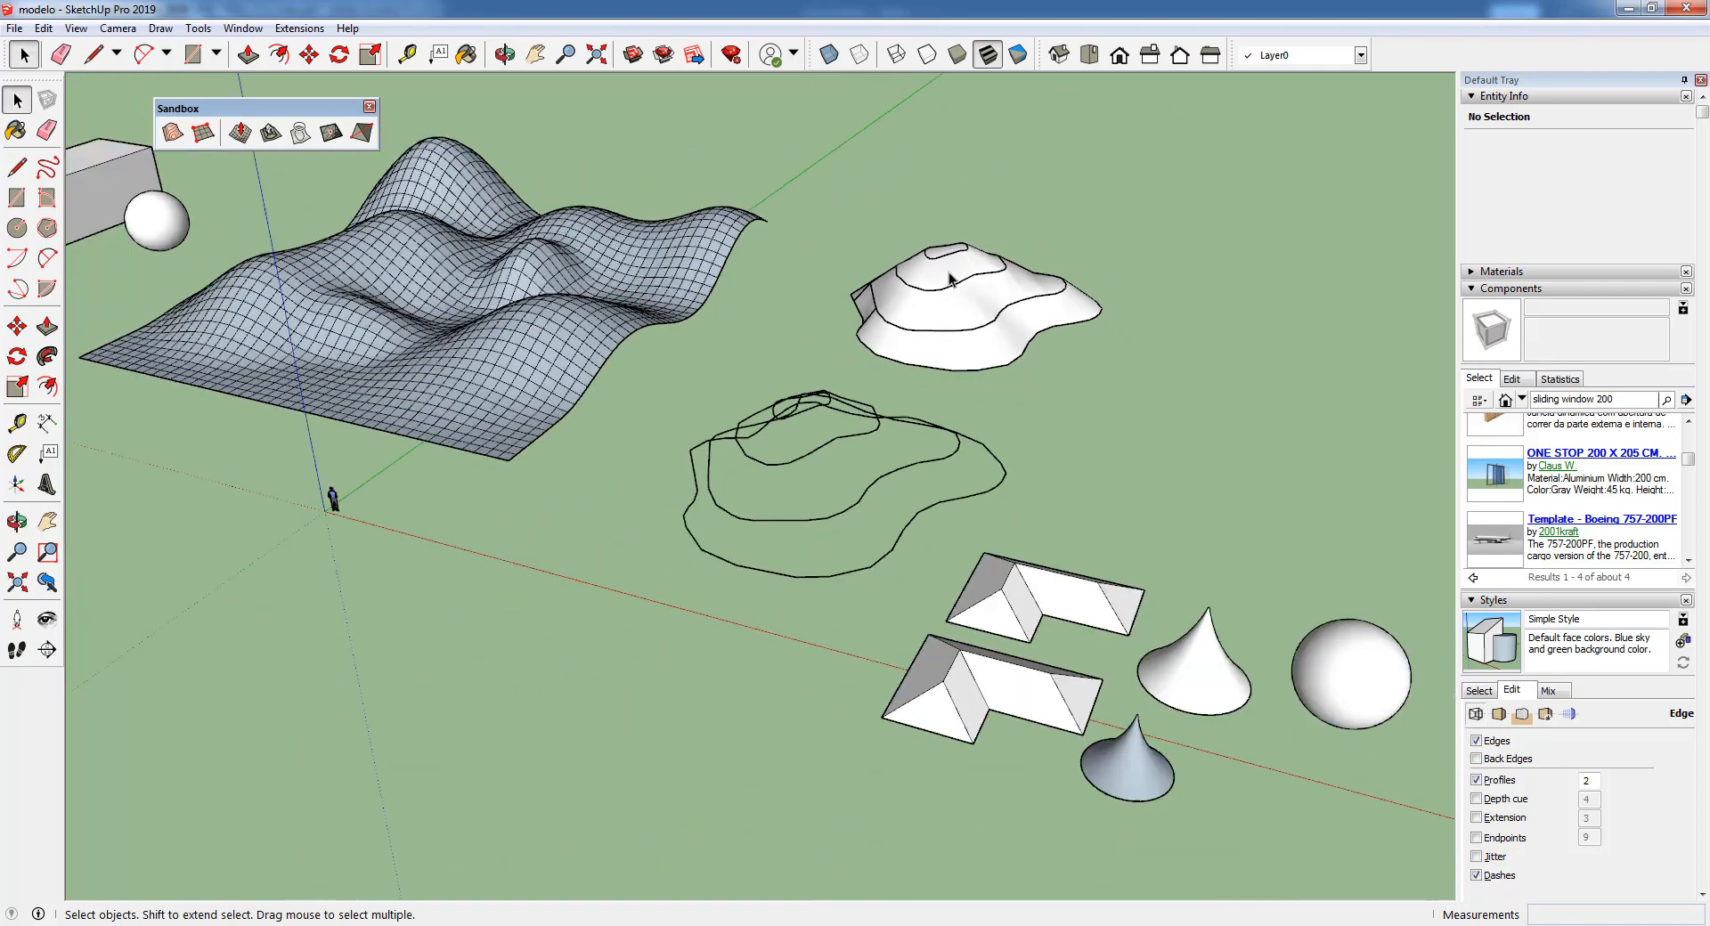
{"action": "middle_click_drag", "start_coordinate": [949, 279], "coordinate": [837, 515]}
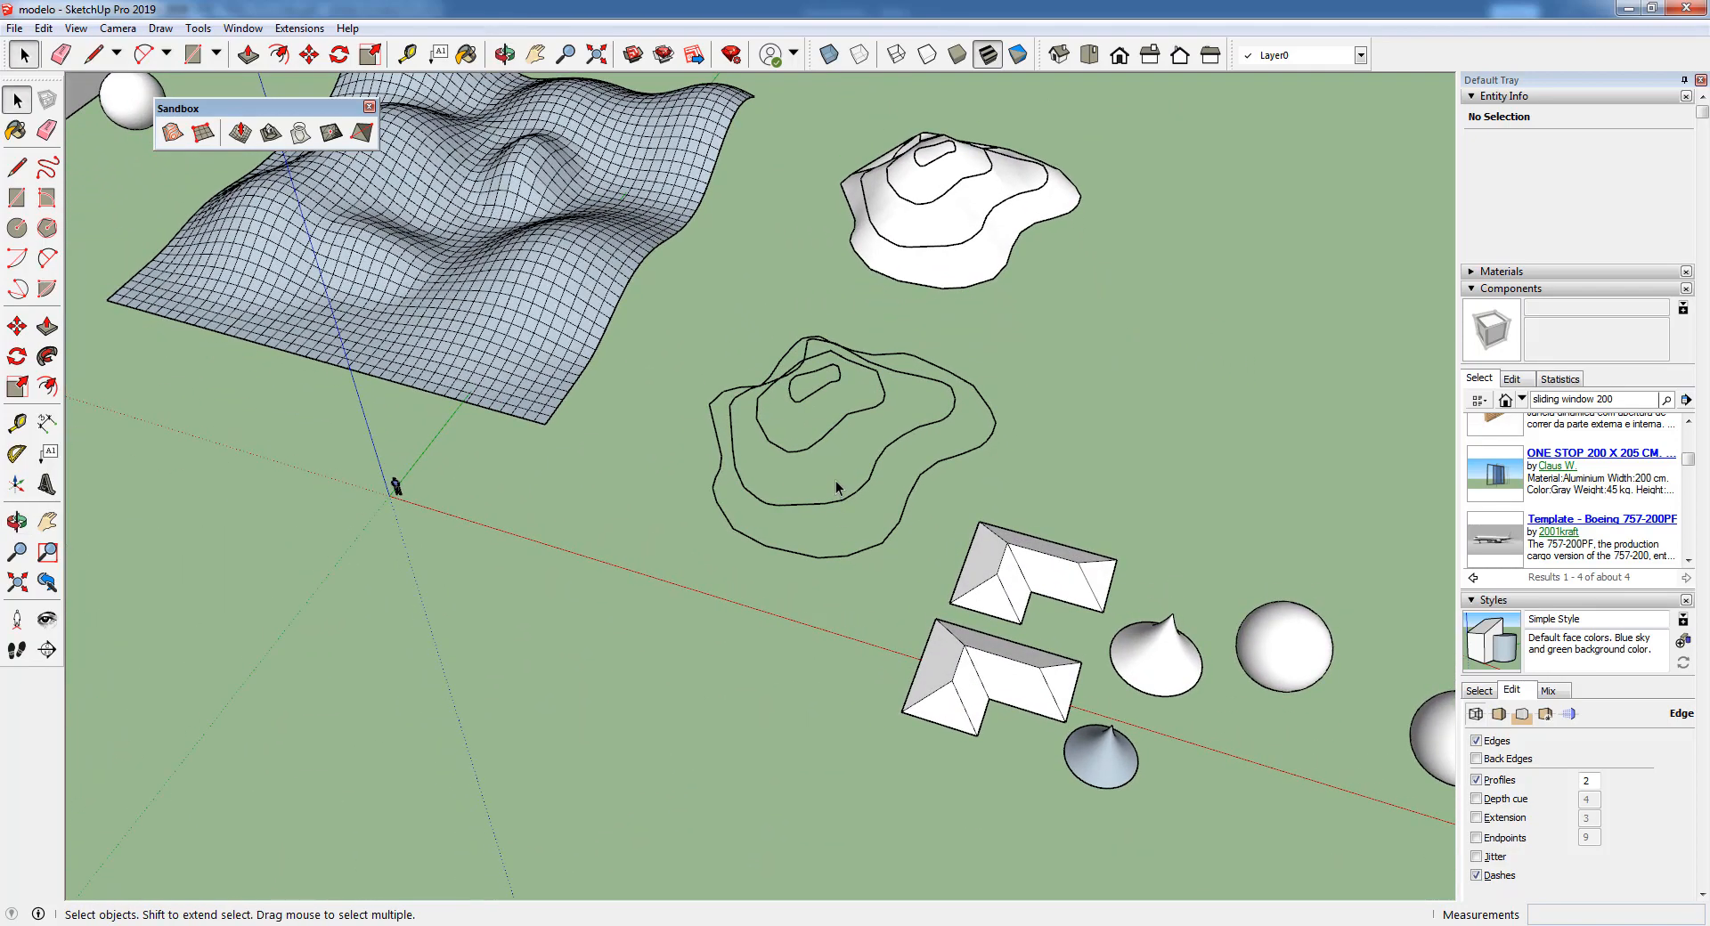
{"action": "scroll", "coordinate": [837, 488], "scroll_direction": "up", "scroll_amount": 2}
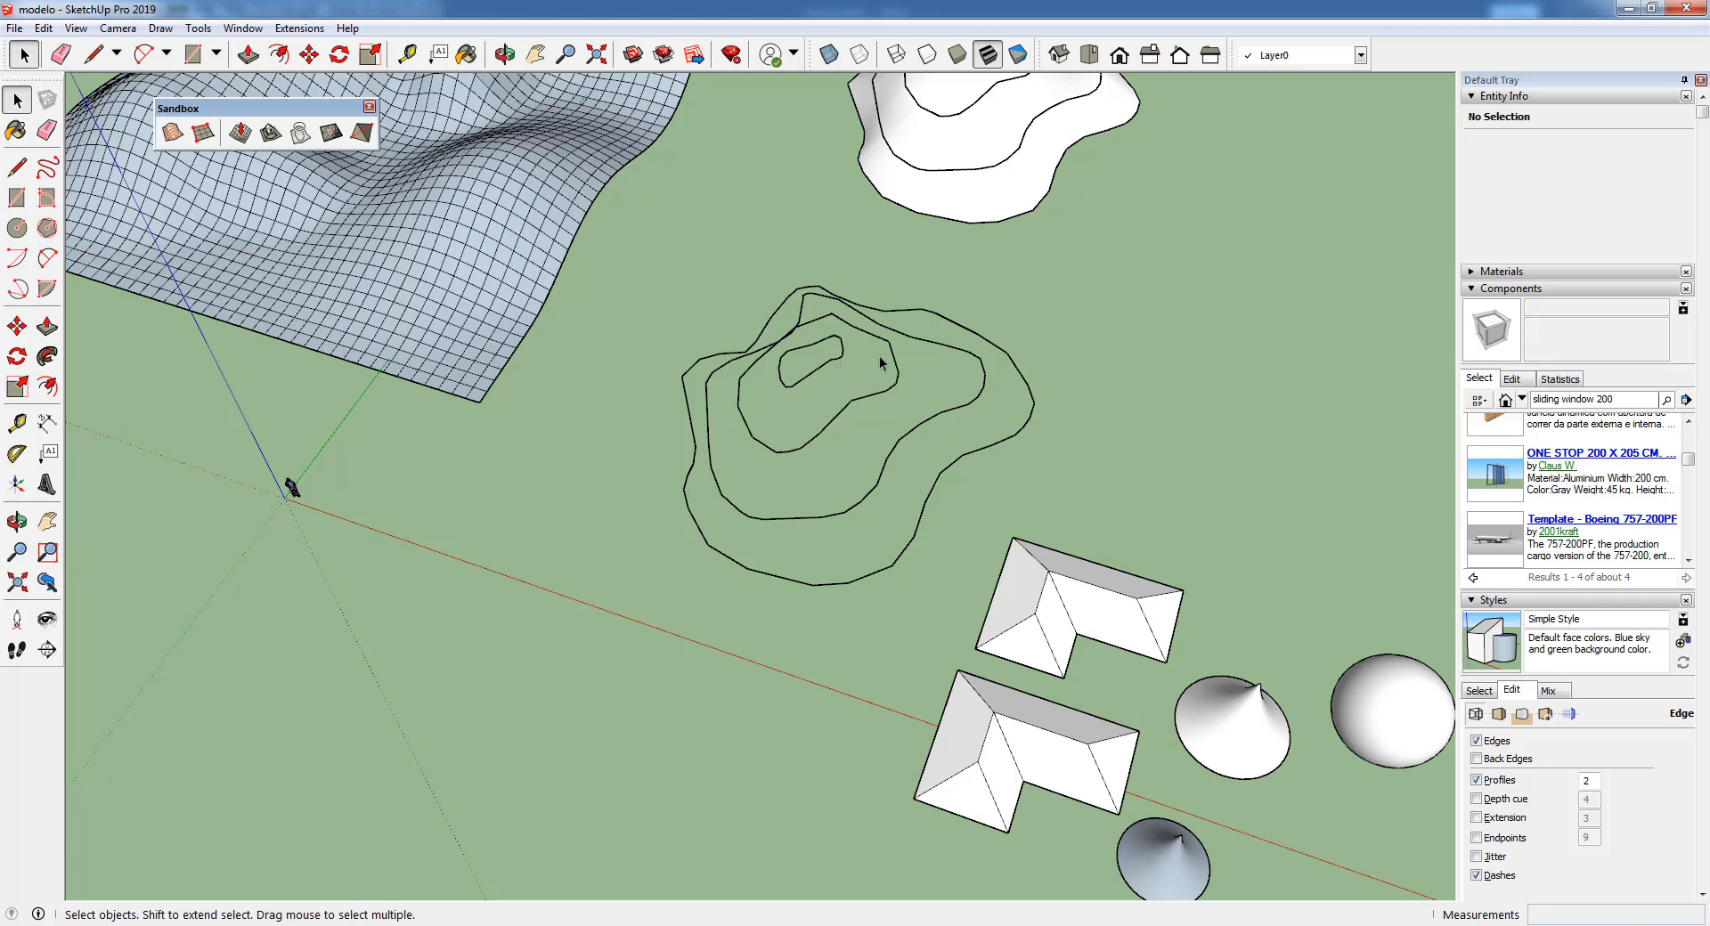
{"action": "middle_click_drag", "start_coordinate": [883, 533], "coordinate": [895, 350]}
{"action": "middle_click_drag", "start_coordinate": [695, 449], "coordinate": [926, 454]}
{"action": "scroll", "coordinate": [851, 466], "scroll_direction": "up", "scroll_amount": 4}
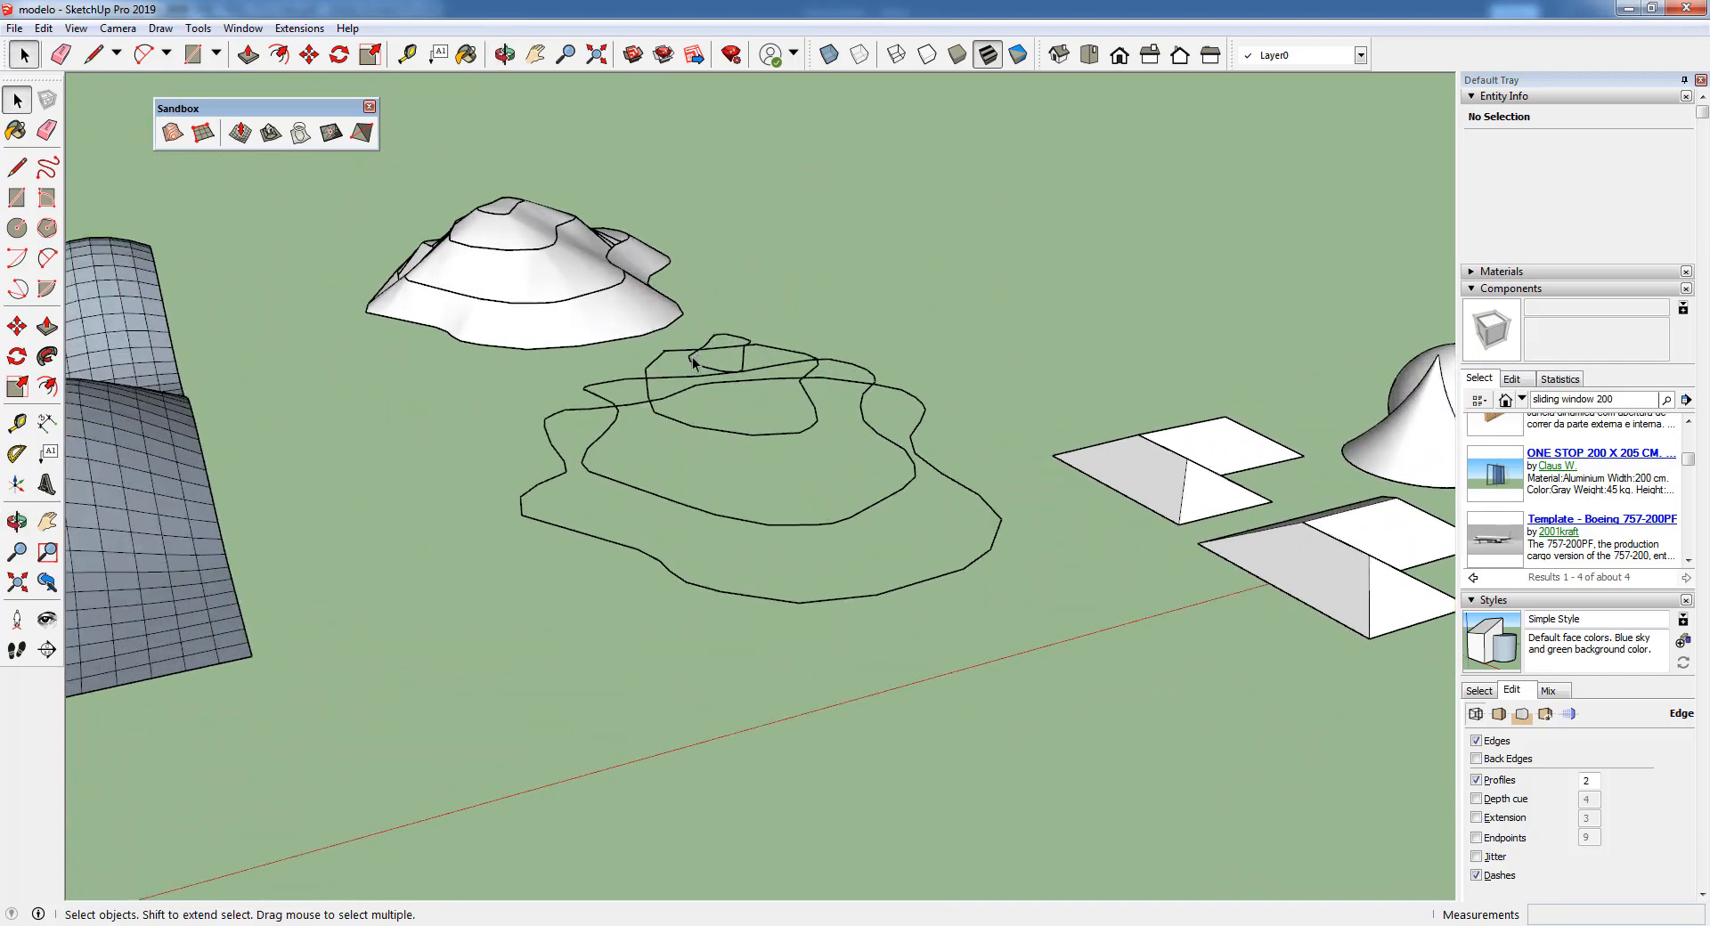
{"action": "middle_click_drag", "start_coordinate": [900, 561], "coordinate": [727, 584]}
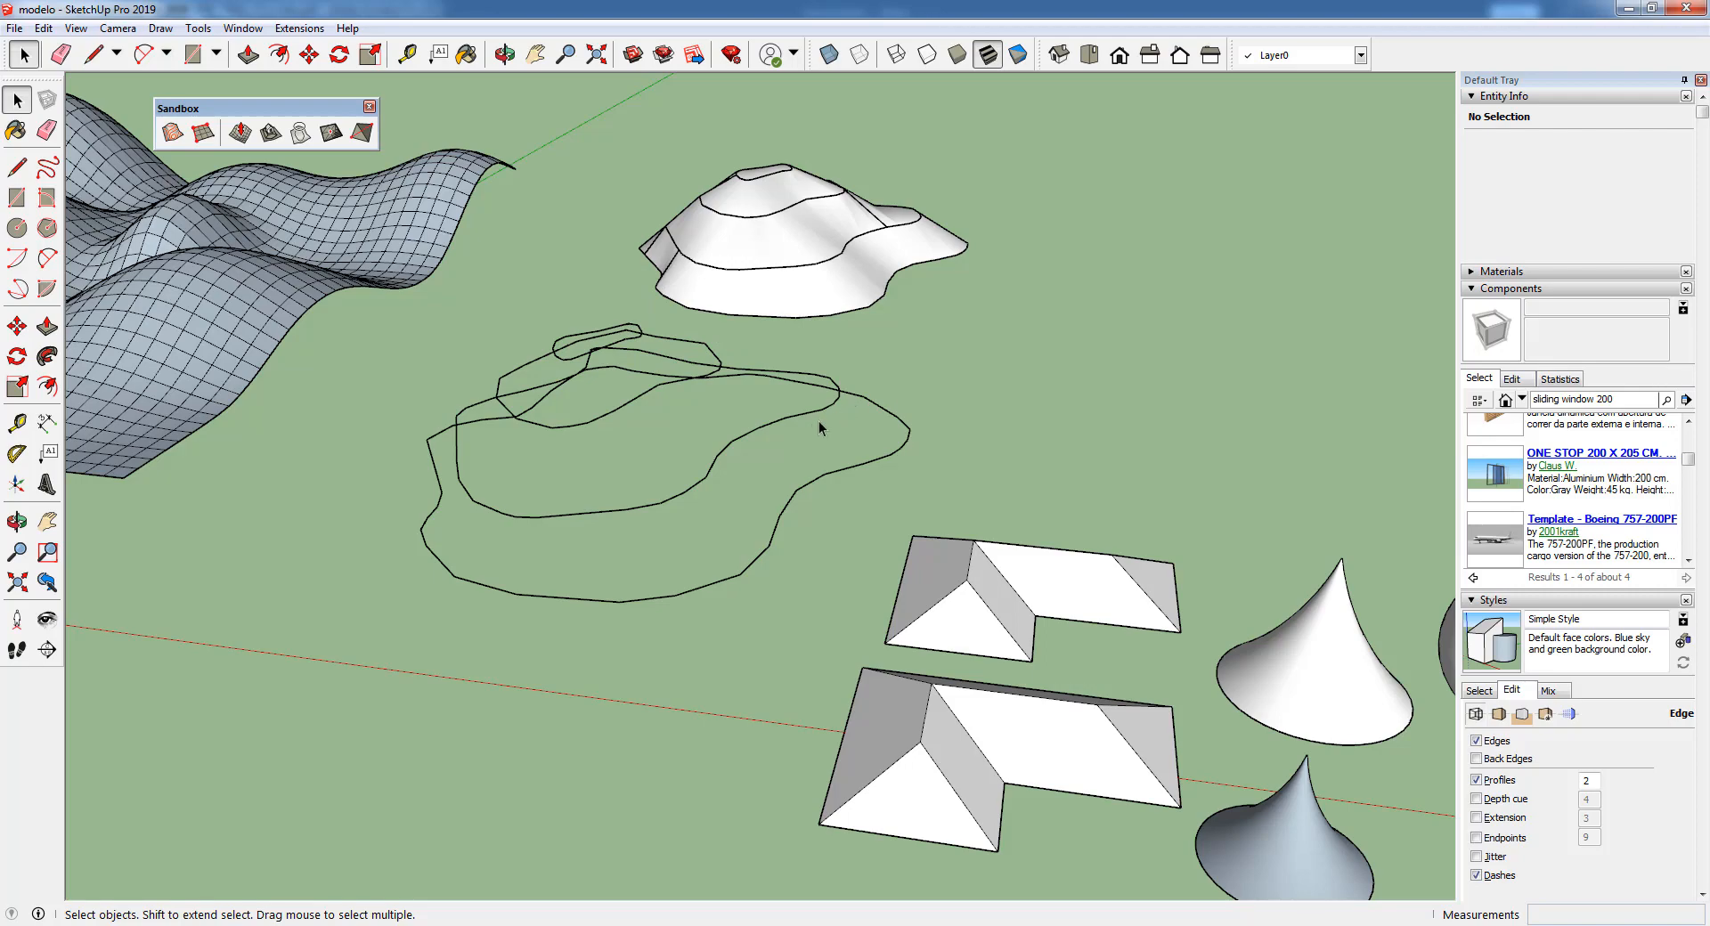
{"action": "middle_click_drag", "start_coordinate": [823, 427], "coordinate": [908, 447]}
{"action": "scroll", "coordinate": [908, 448], "scroll_direction": "down", "scroll_amount": 2}
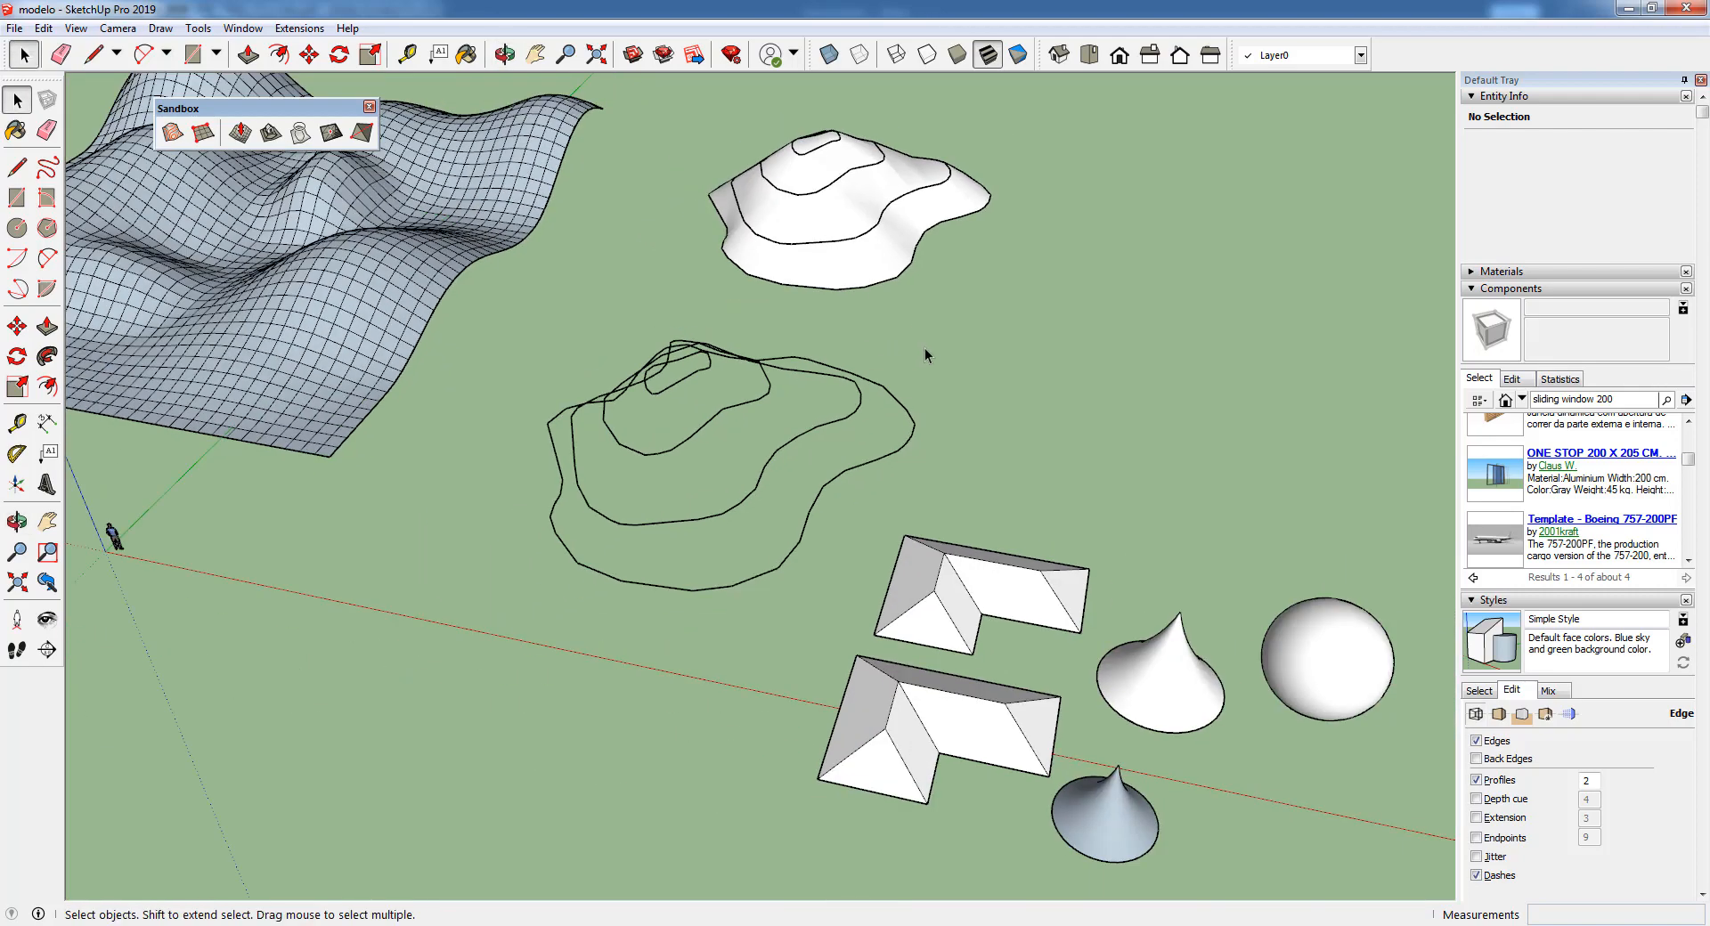
- Select all the stacked contour curves and generate a terrain surface with the Sandbox From Contours command
{"action": "left_click", "coordinate": [706, 375]}
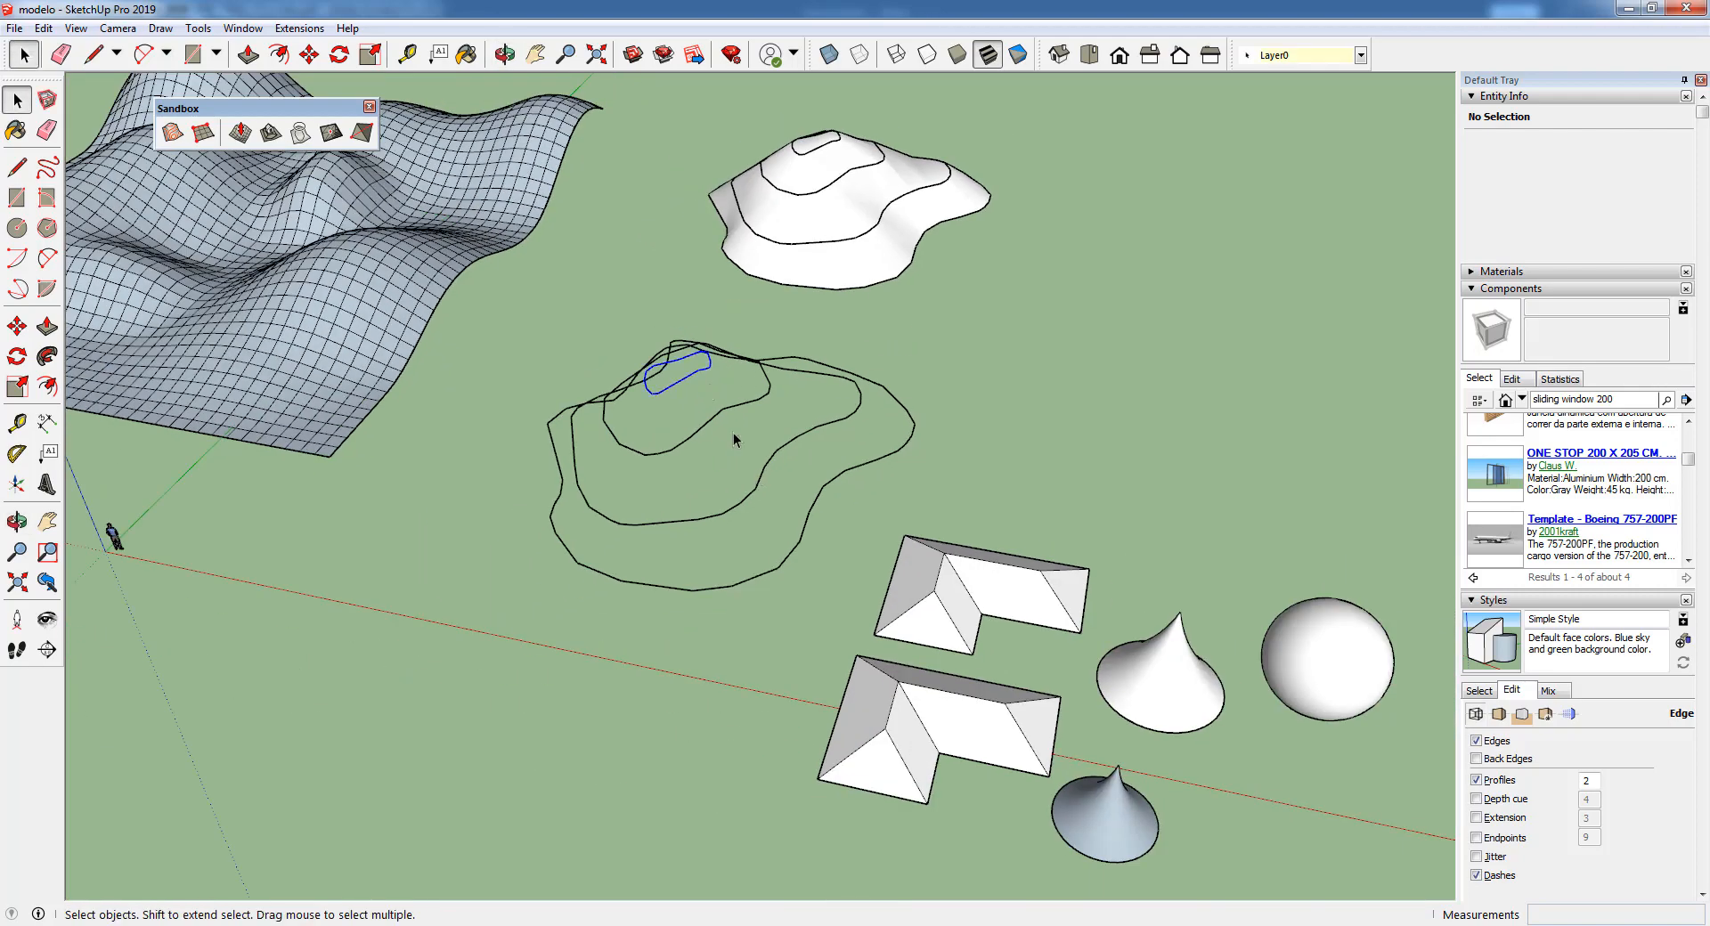
{"action": "middle_click_drag", "start_coordinate": [668, 419], "coordinate": [636, 393]}
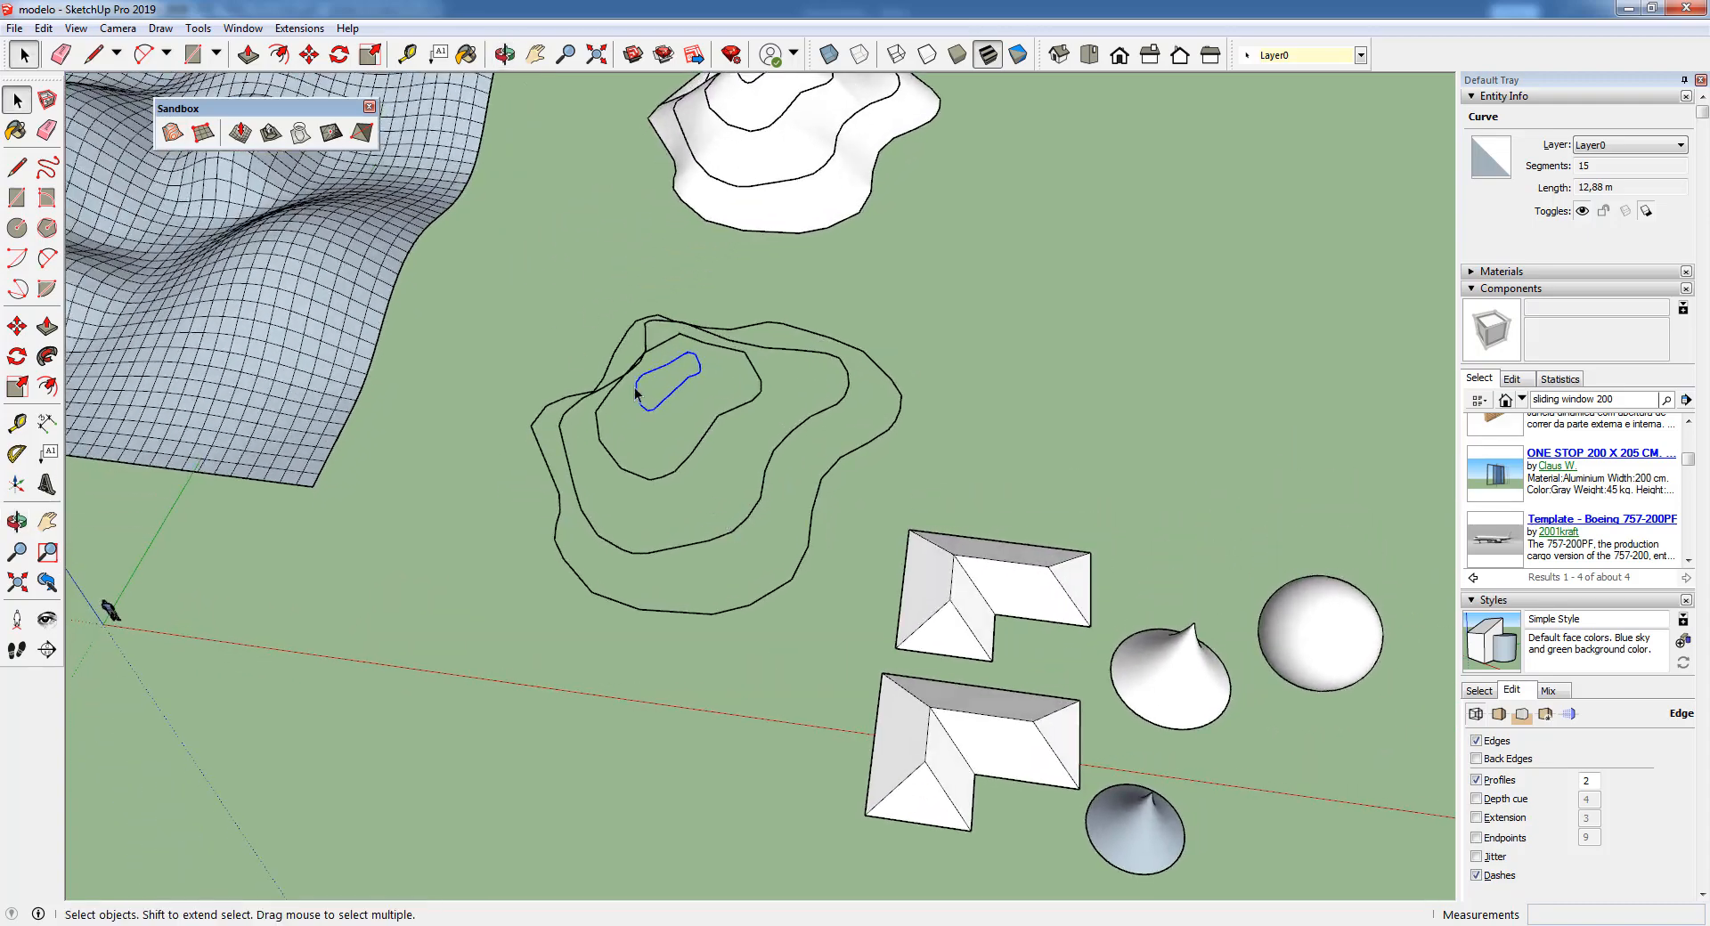
{"action": "middle_click_drag", "start_coordinate": [668, 590], "coordinate": [651, 358]}
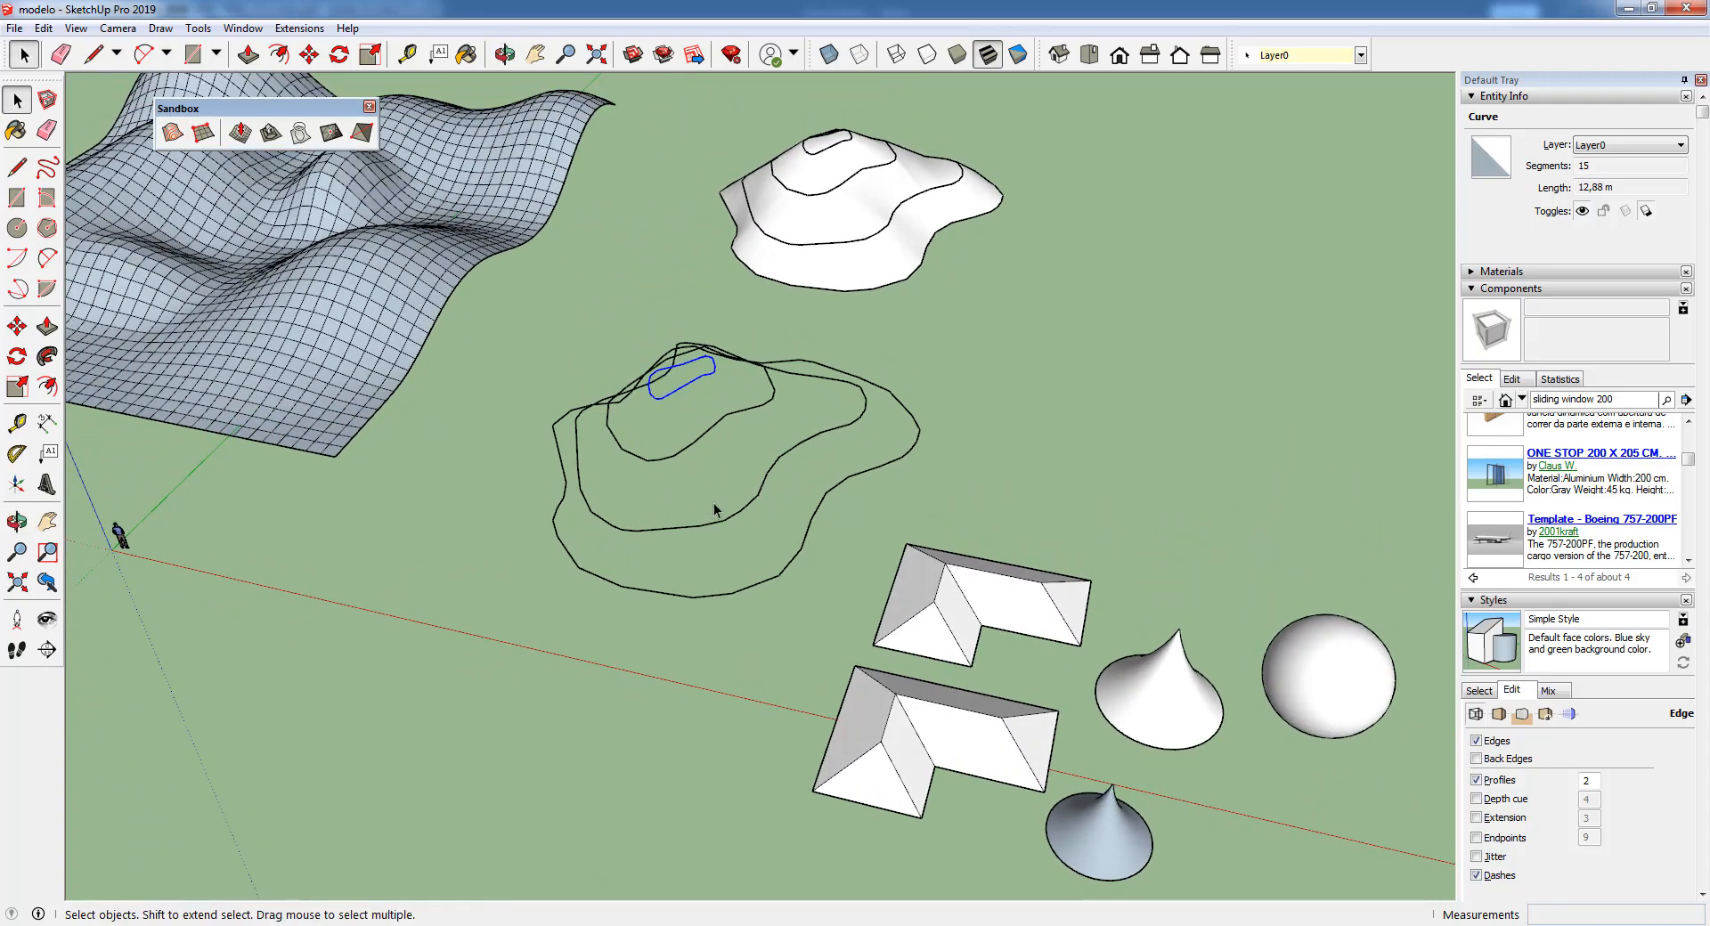
{"action": "left_click_drag", "start_coordinate": [743, 617], "coordinate": [644, 381]}
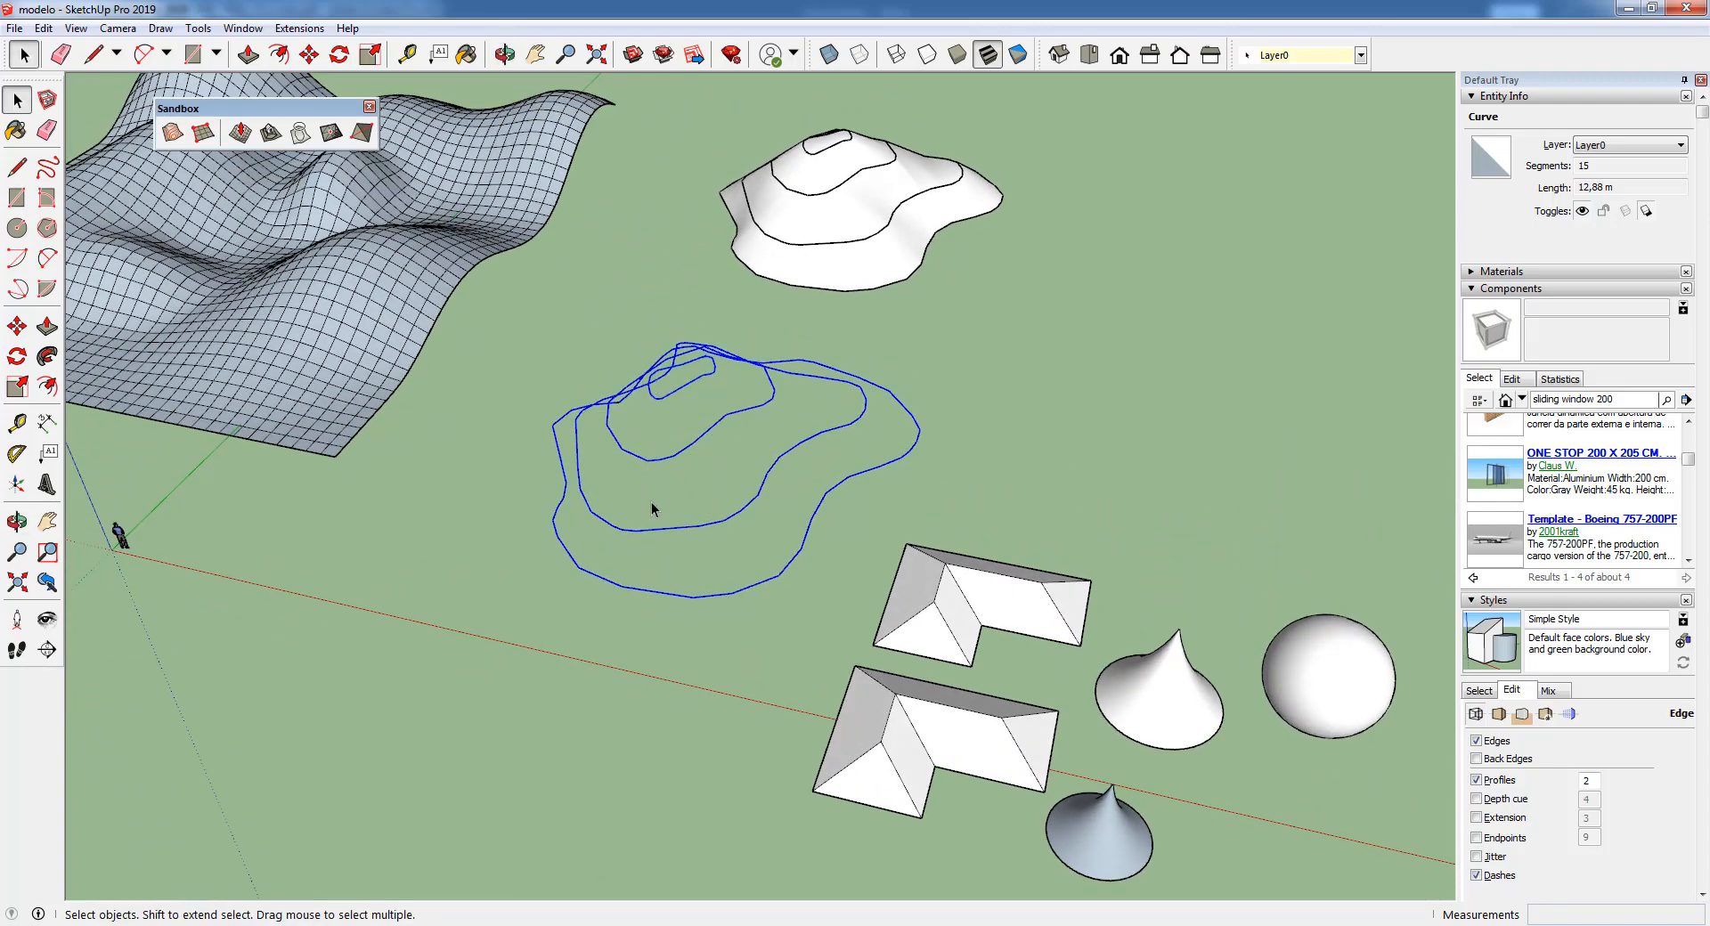
{"action": "middle_click_drag", "start_coordinate": [651, 509], "coordinate": [677, 392]}
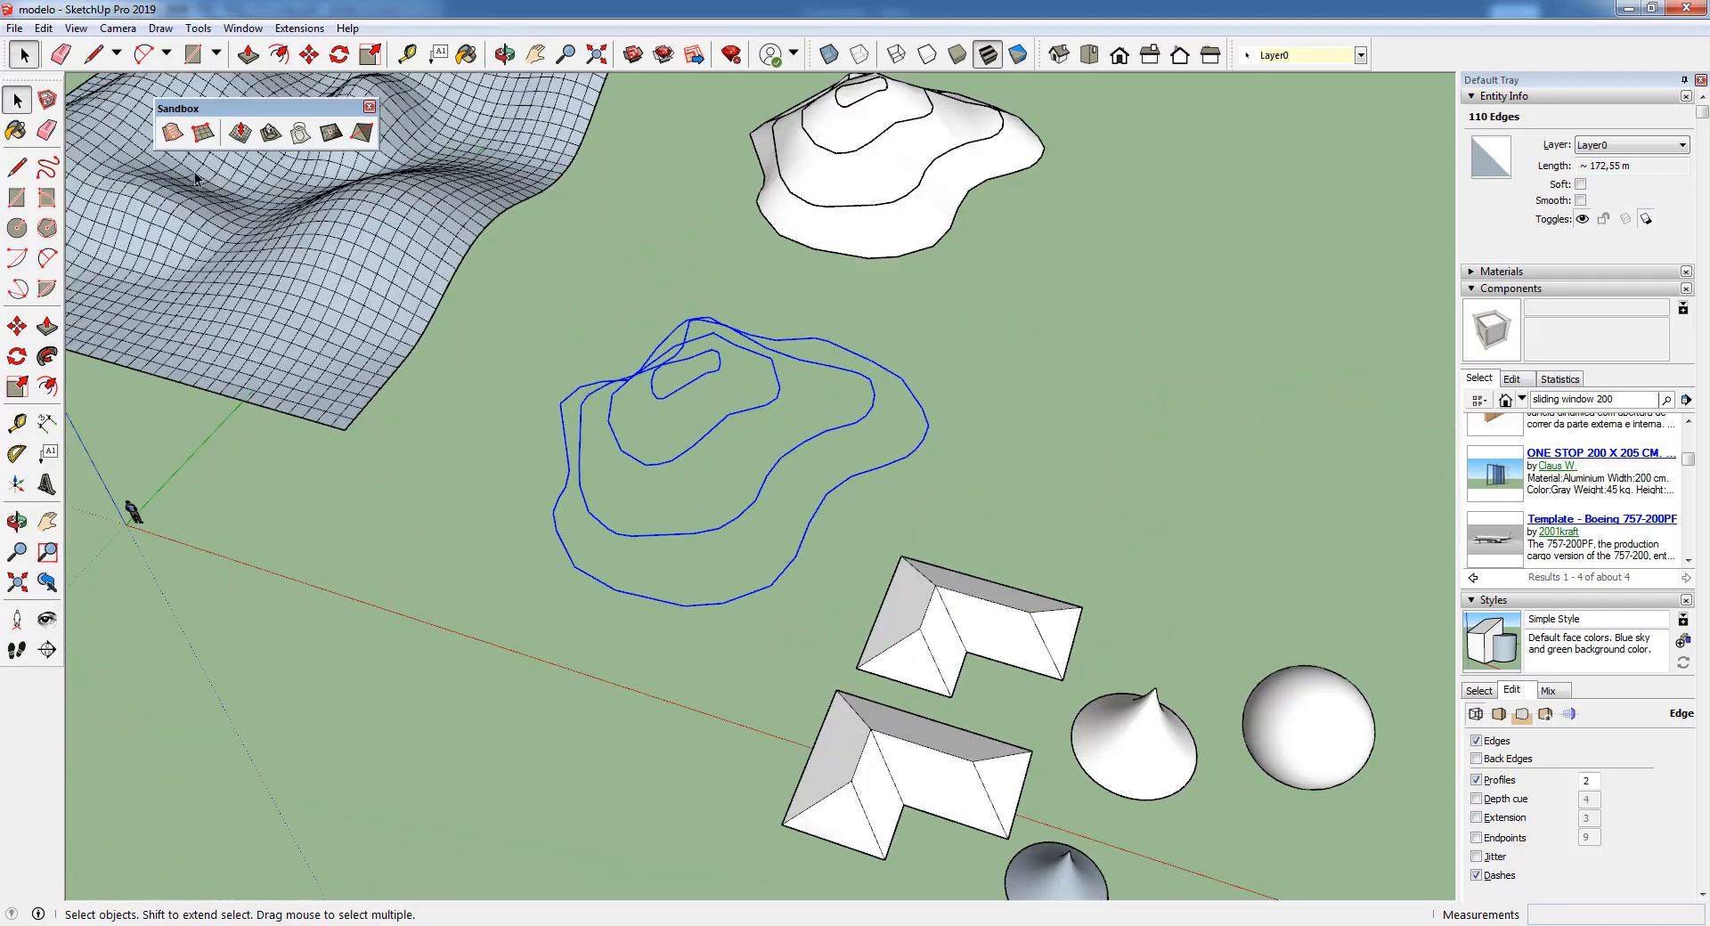
{"action": "left_click", "coordinate": [172, 132]}
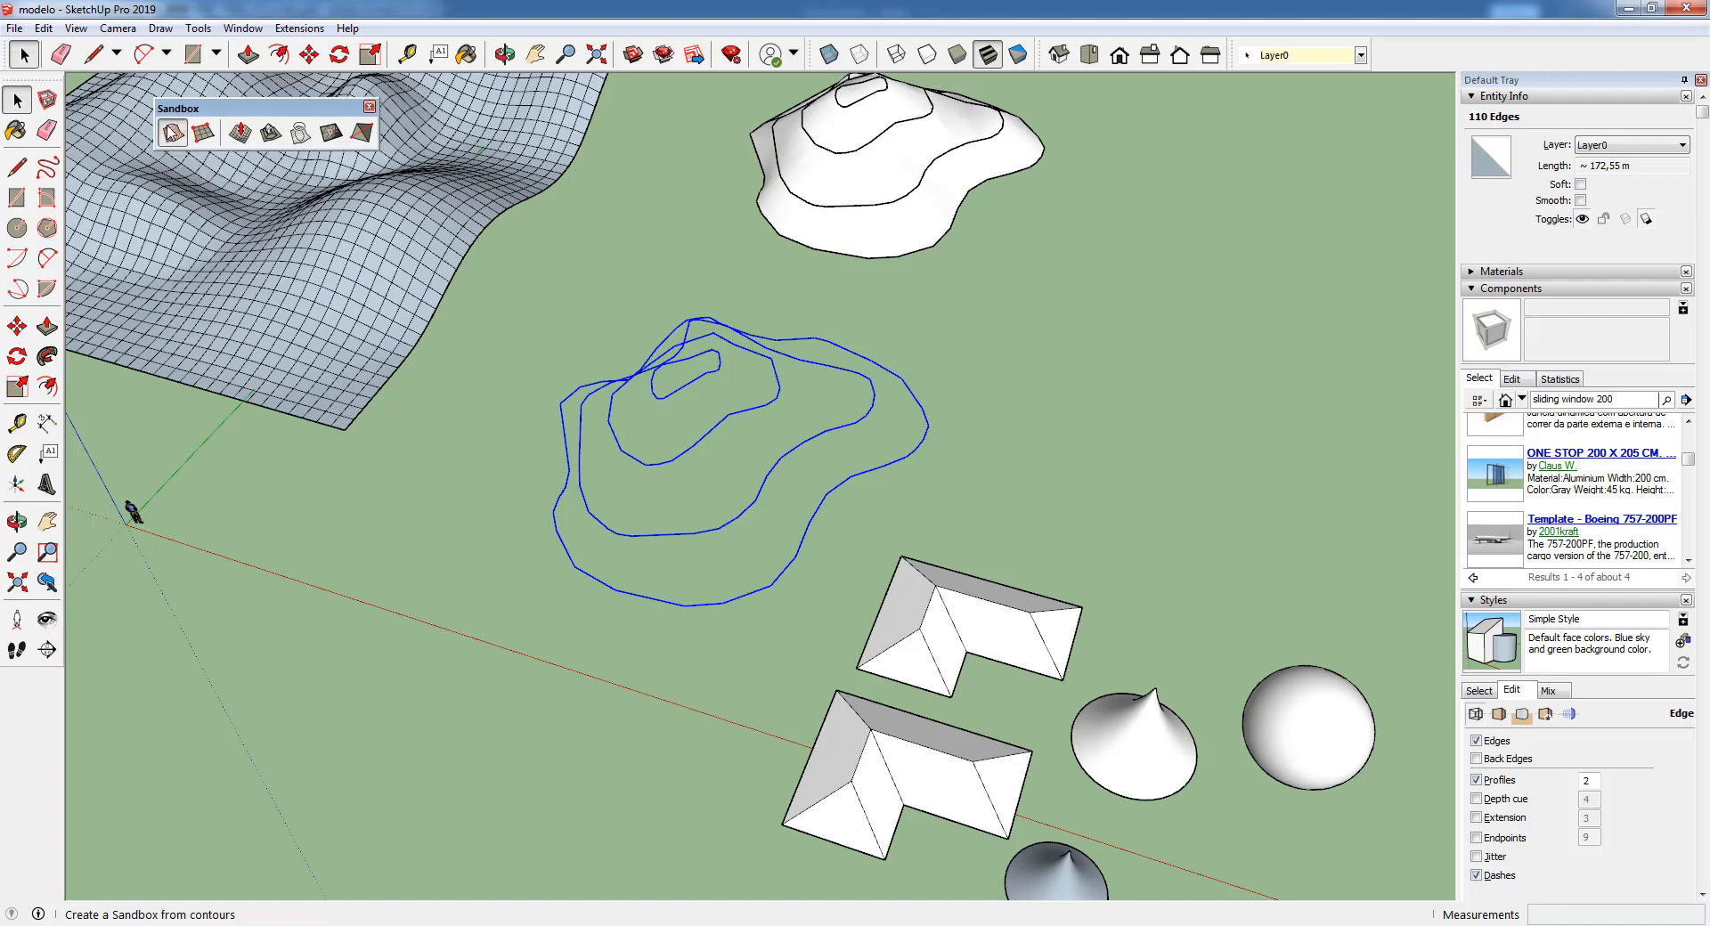
{"action": "middle_click_drag", "start_coordinate": [734, 552], "coordinate": [792, 447]}
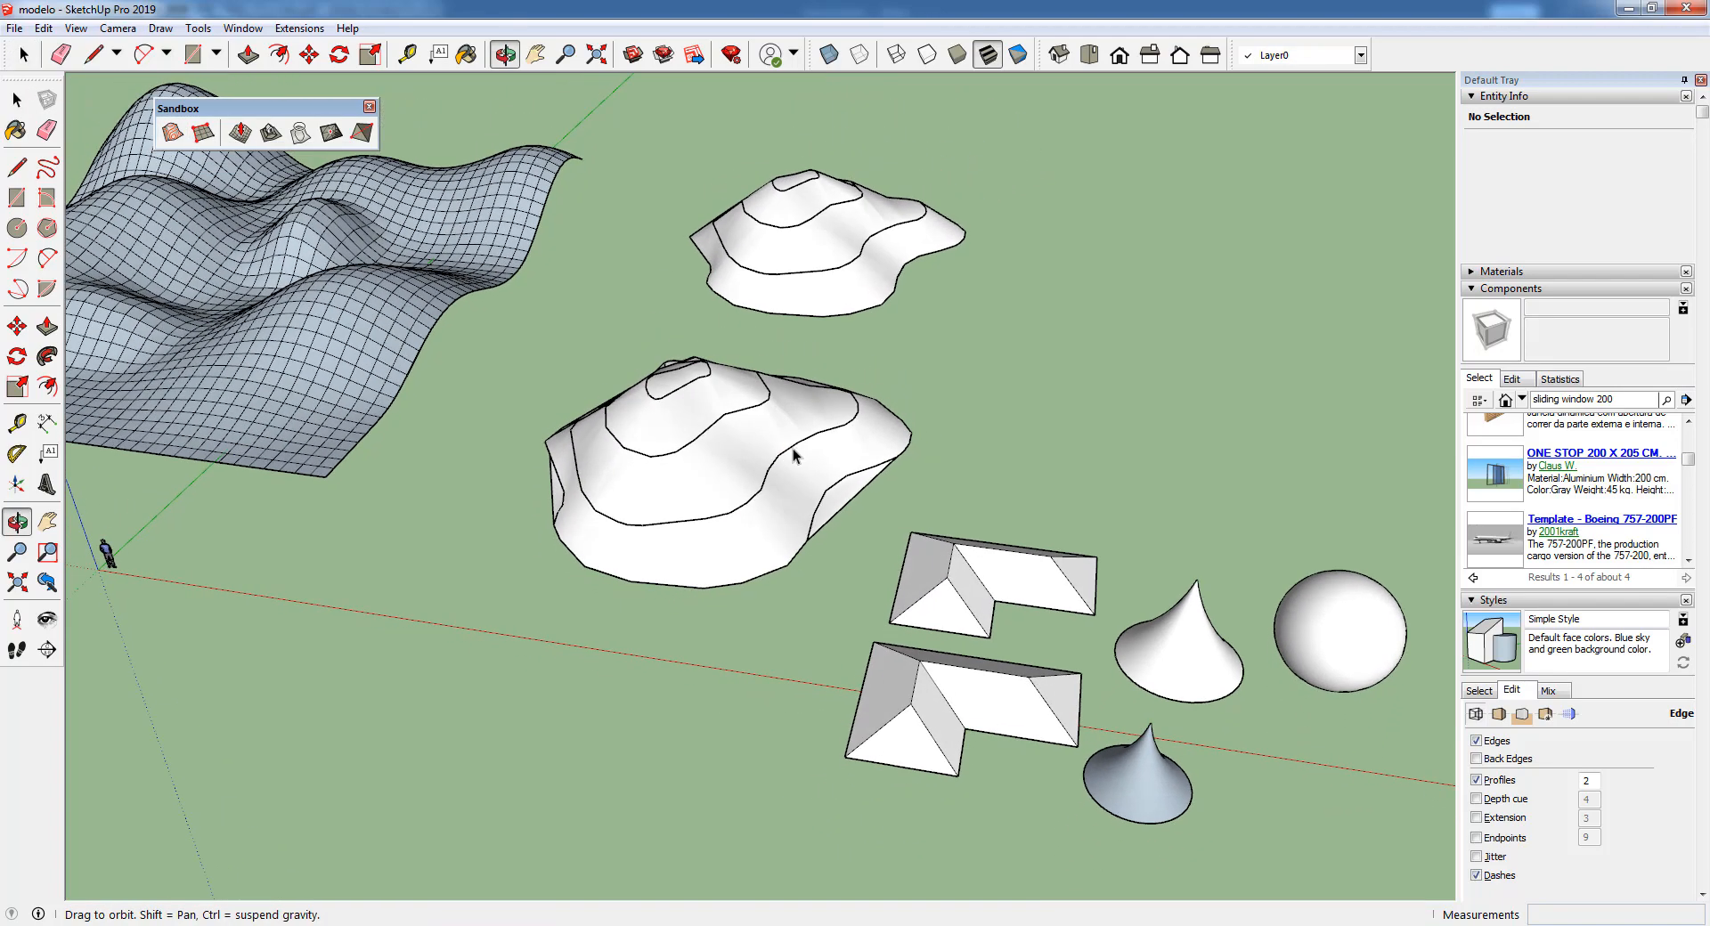
- Turn on the display of hidden geometry and inspect the triangulated mesh of the new terrain
{"action": "left_click", "coordinate": [782, 500]}
{"action": "scroll", "coordinate": [782, 507], "scroll_direction": "up", "scroll_amount": 3}
{"action": "middle_click_drag", "start_coordinate": [783, 515], "coordinate": [634, 504]}
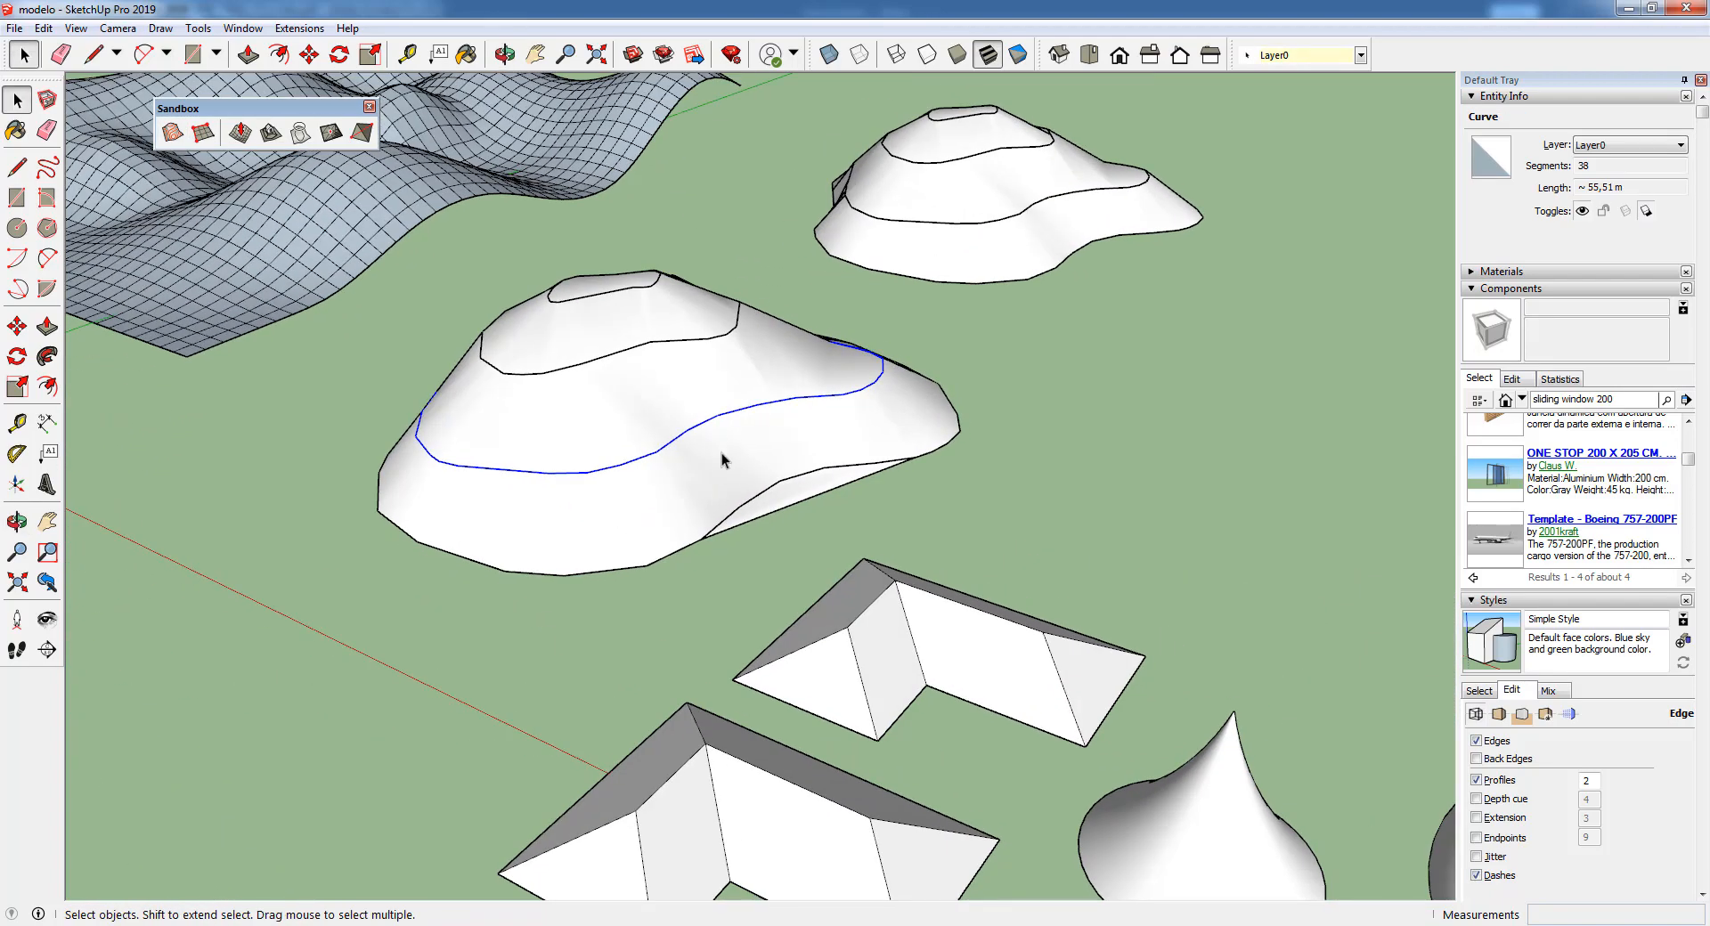
{"action": "scroll", "coordinate": [721, 453], "scroll_direction": "up", "scroll_amount": 2}
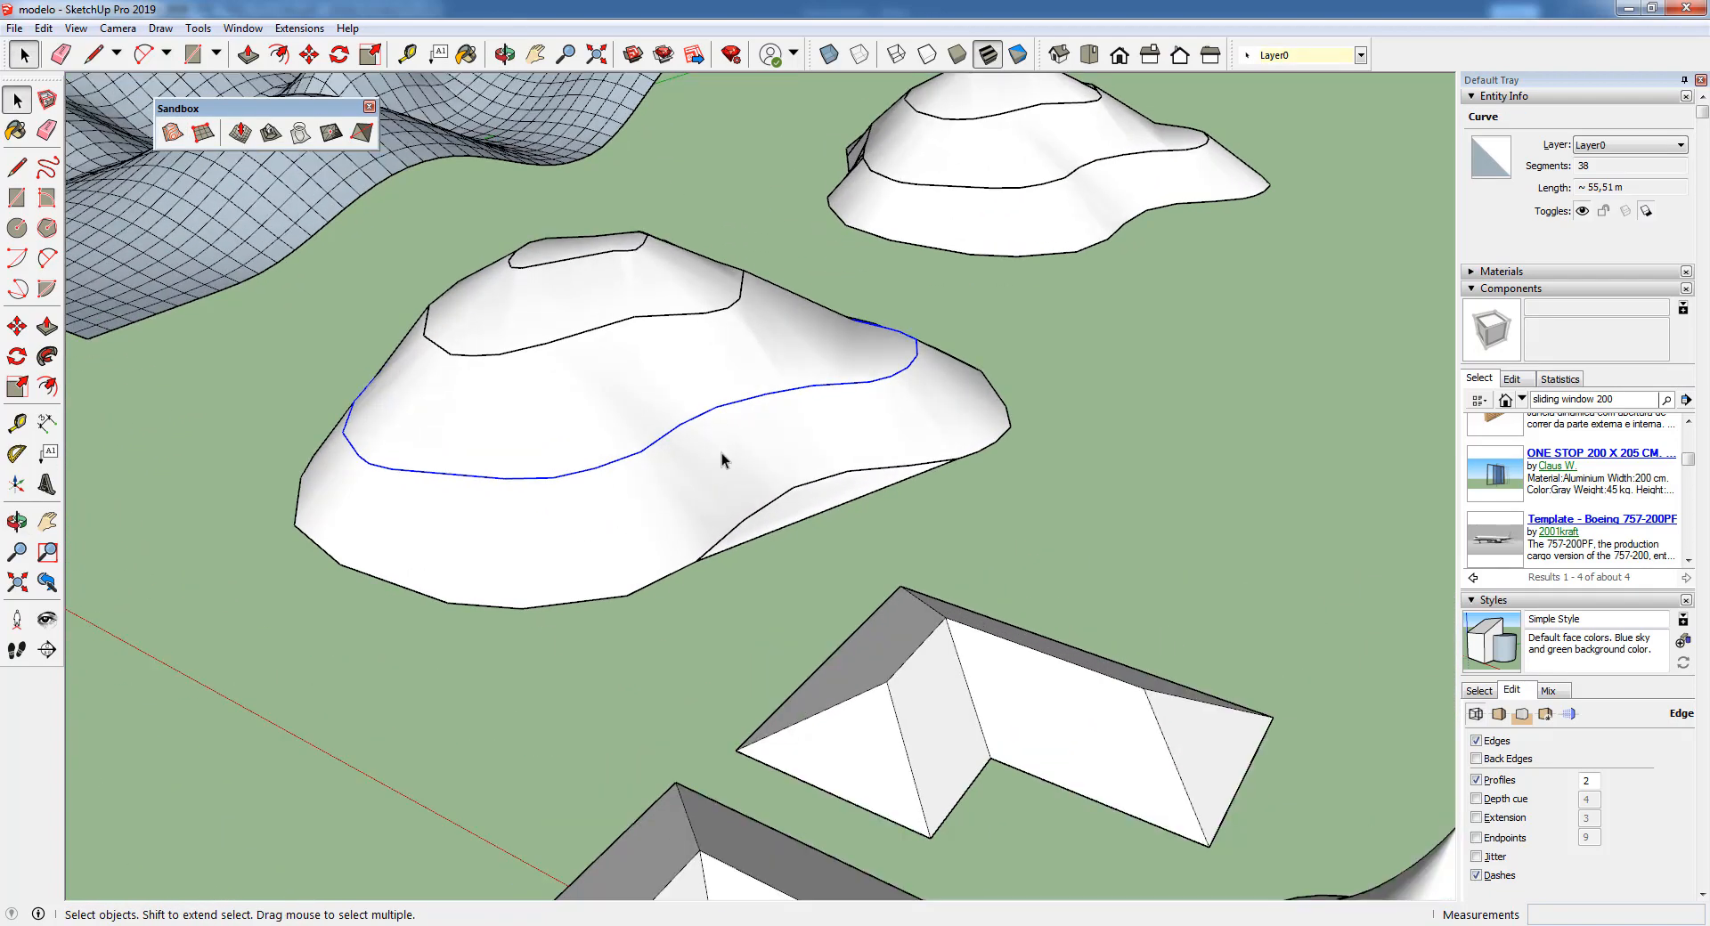
{"action": "left_click", "coordinate": [76, 28]}
{"action": "left_click", "coordinate": [102, 94]}
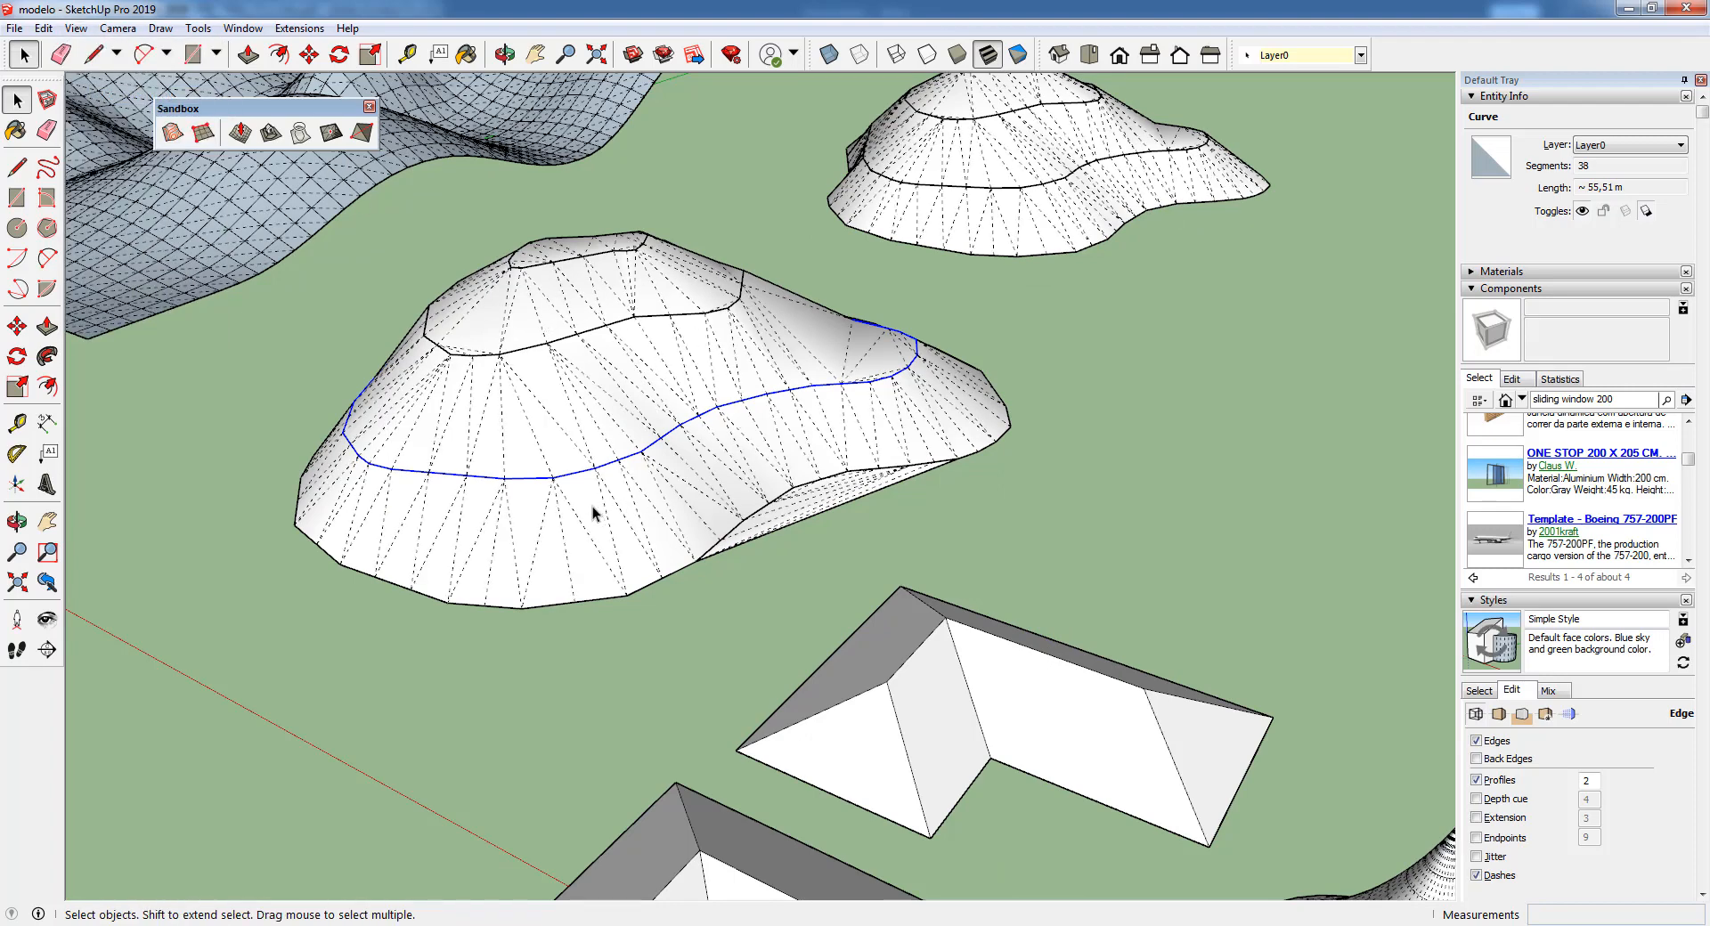
{"action": "middle_click_drag", "start_coordinate": [542, 525], "coordinate": [499, 543]}
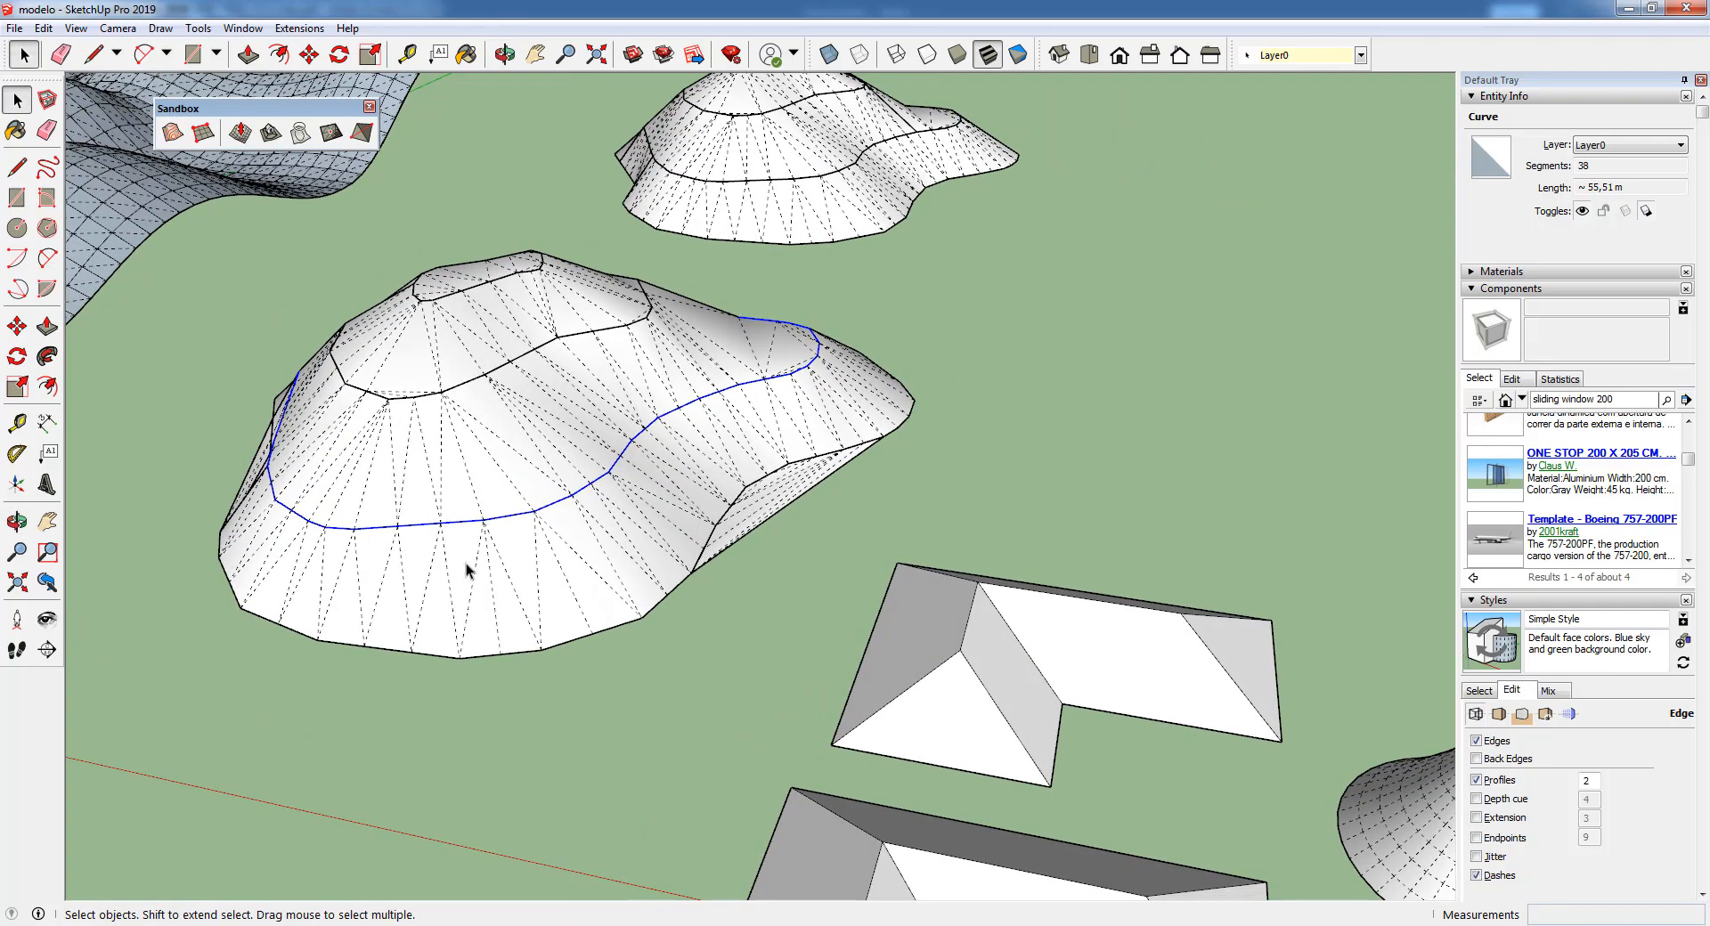
{"action": "scroll", "coordinate": [468, 559], "scroll_direction": "up", "scroll_amount": 1}
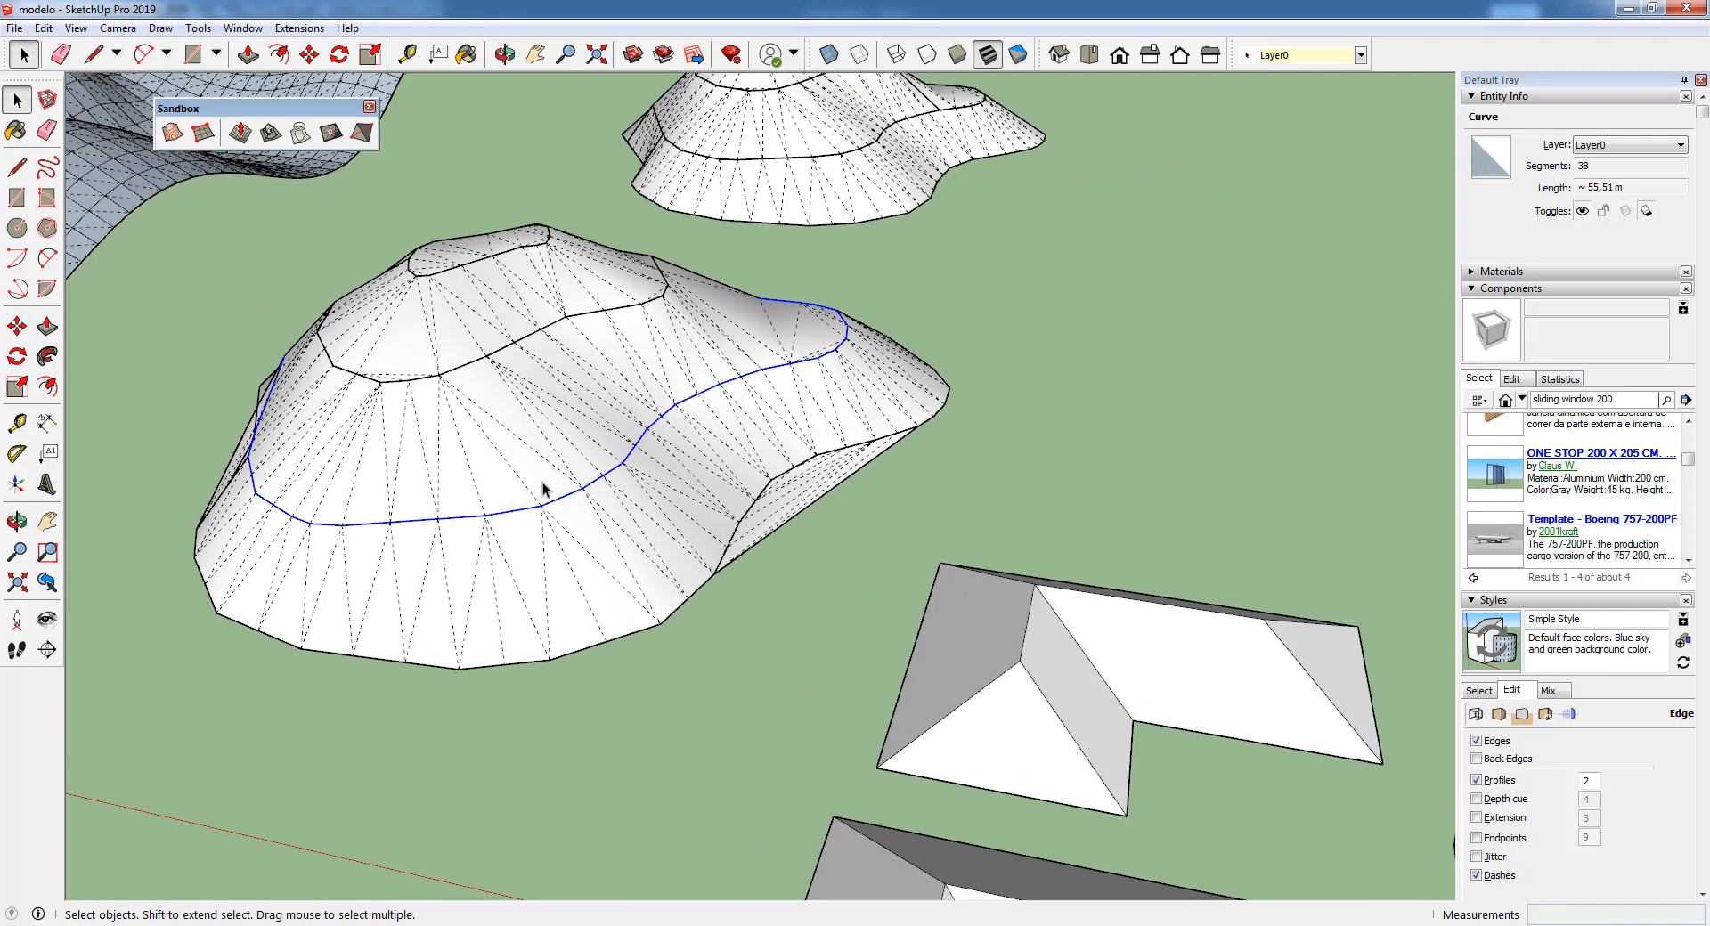
{"action": "middle_click_drag", "start_coordinate": [661, 522], "coordinate": [555, 483]}
{"action": "scroll", "coordinate": [555, 483], "scroll_direction": "up", "scroll_amount": 1}
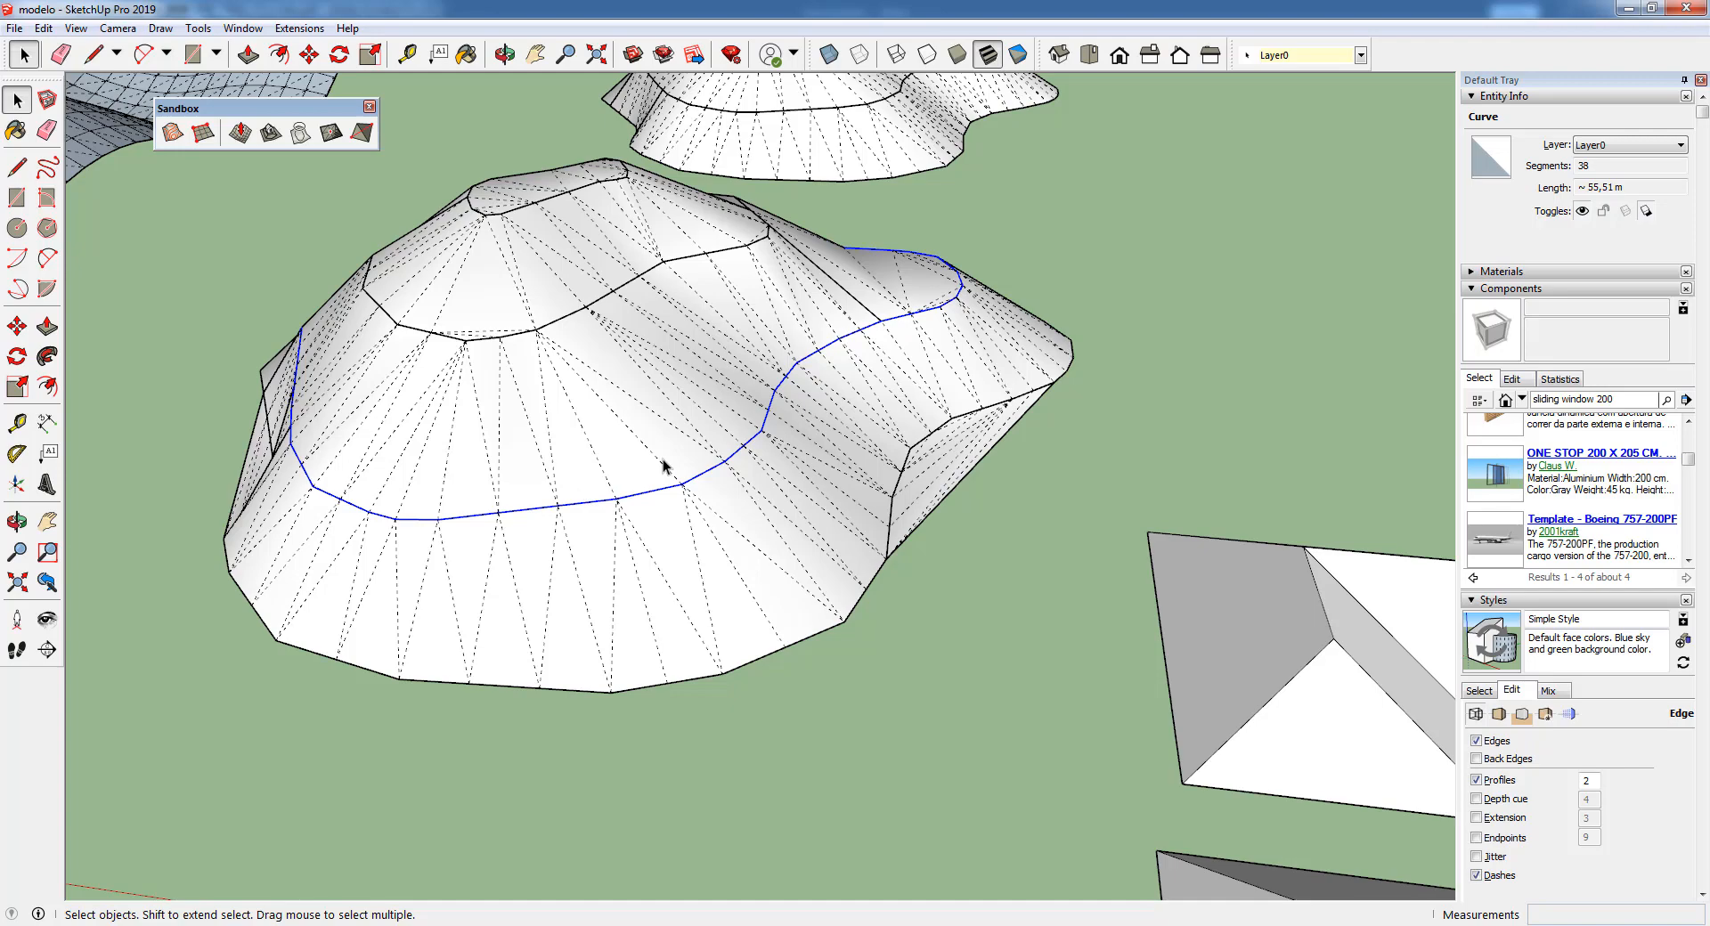
{"action": "middle_click_drag", "start_coordinate": [1088, 599], "coordinate": [449, 178]}
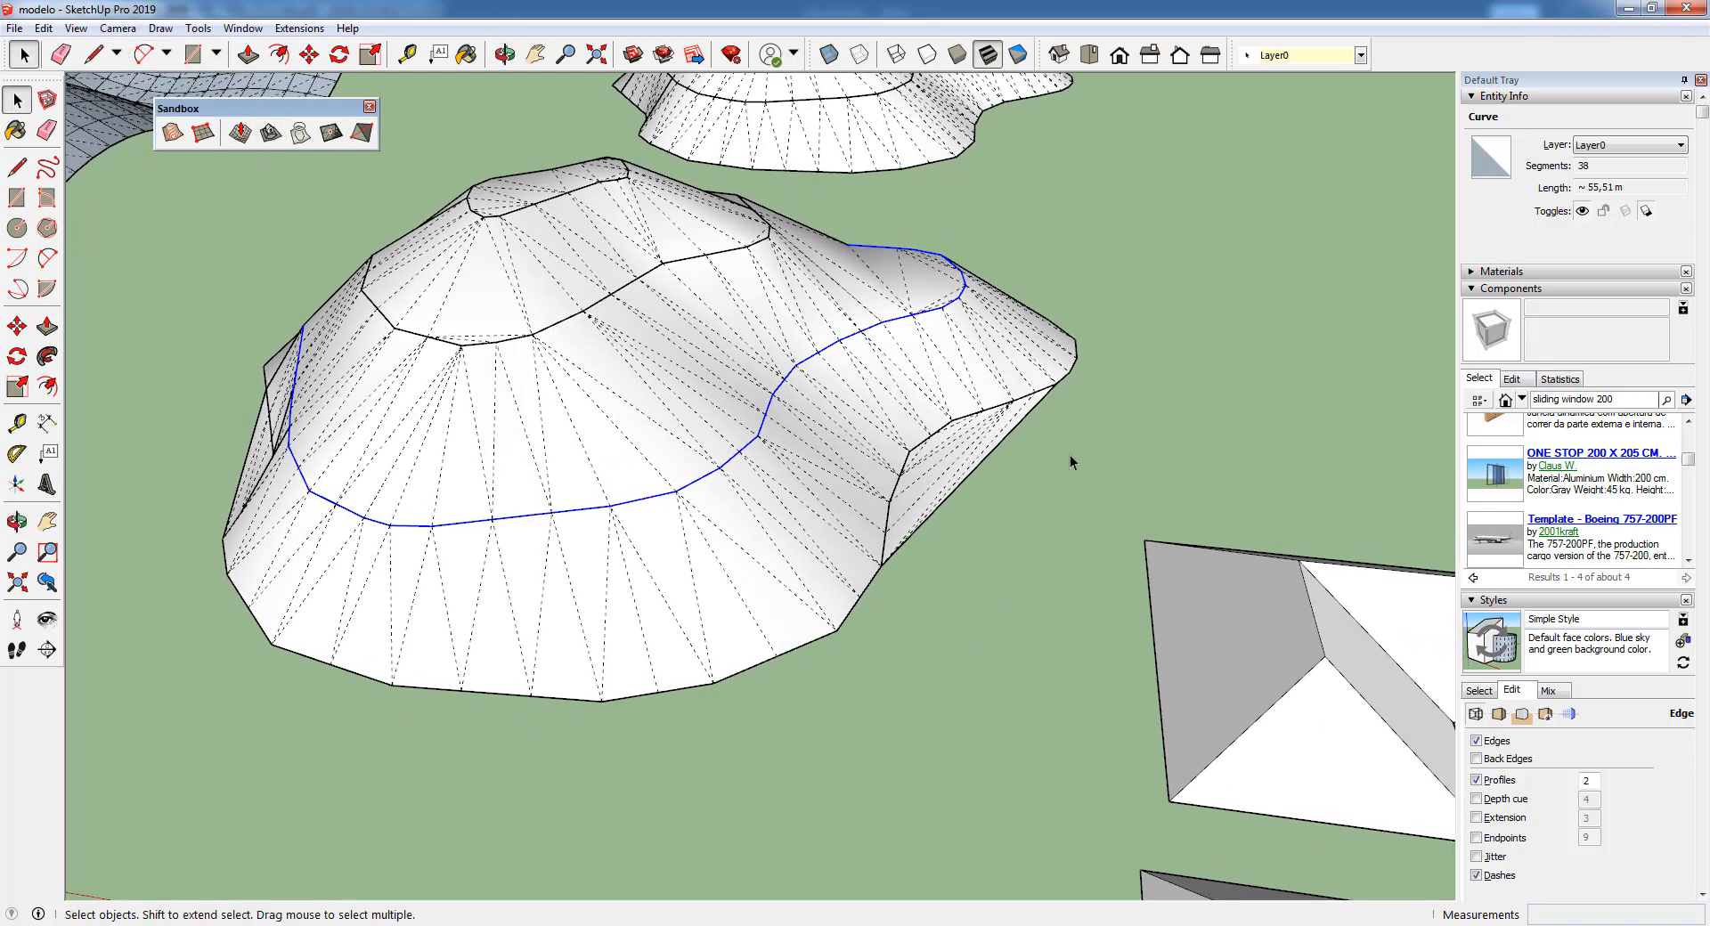
- Open the new terrain group for editing and delete the excess triangles spanning the concave base edge facing the roofs
{"action": "key", "text": "o"}
{"action": "middle_click_drag", "start_coordinate": [975, 515], "coordinate": [948, 488]}
{"action": "double_click", "coordinate": [948, 488]}
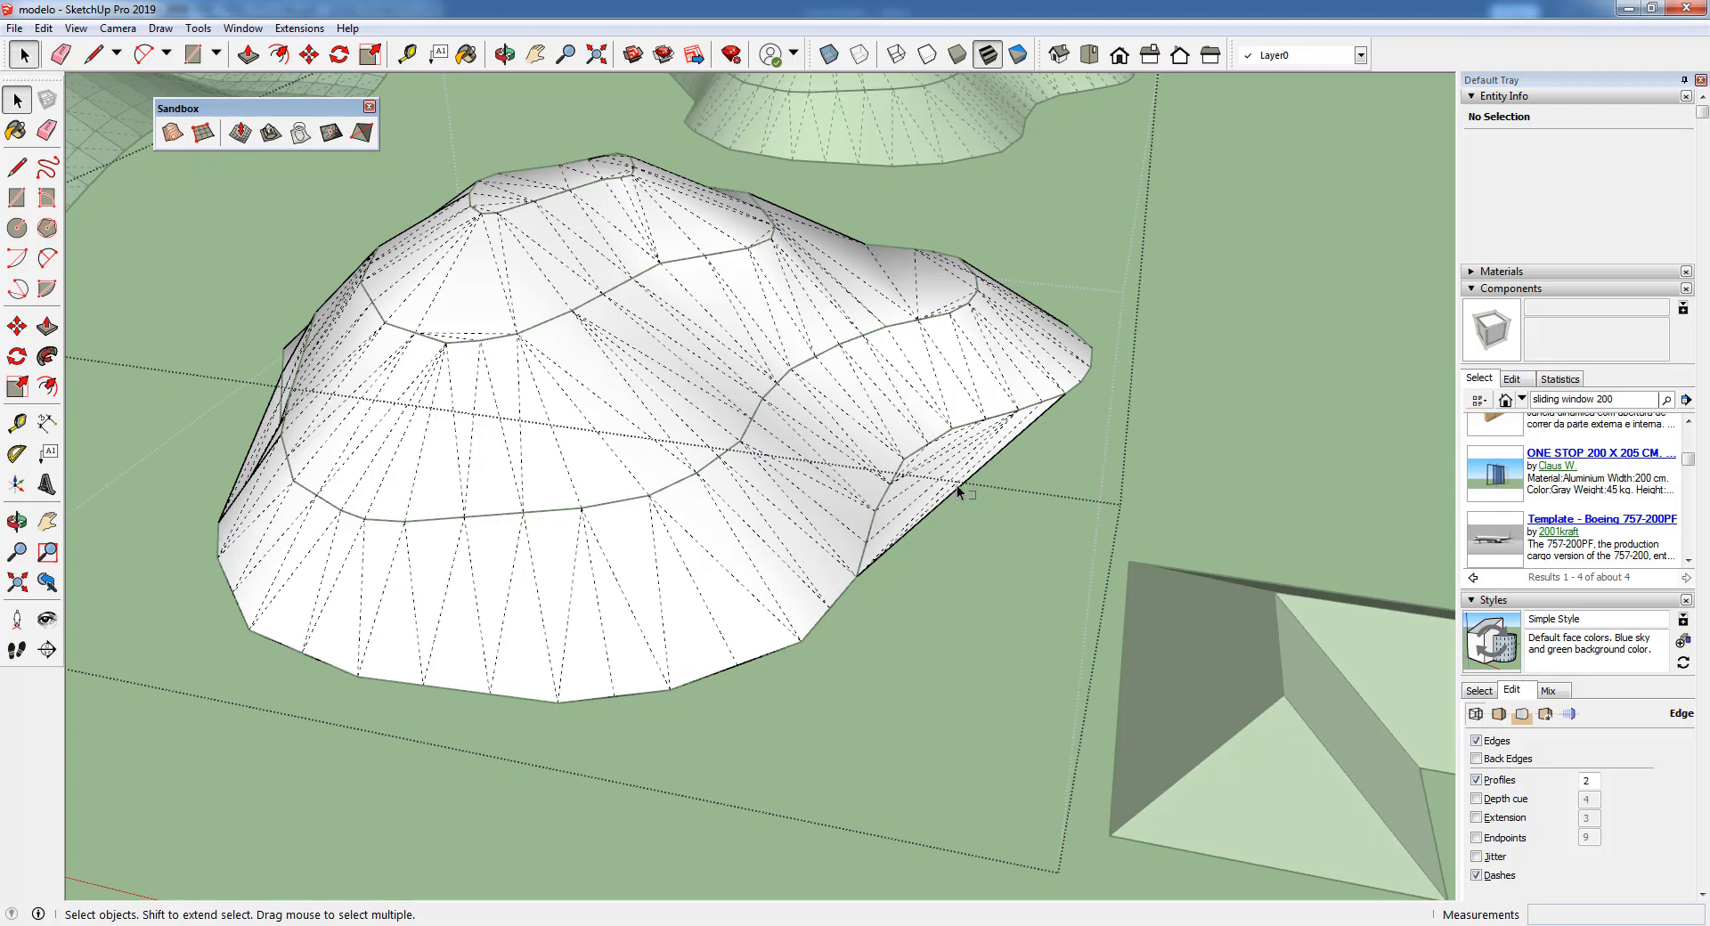
{"action": "left_click_drag", "start_coordinate": [956, 486], "coordinate": [926, 456]}
{"action": "key", "text": "Delete"}
{"action": "scroll", "coordinate": [938, 452], "scroll_direction": "up", "scroll_amount": 3}
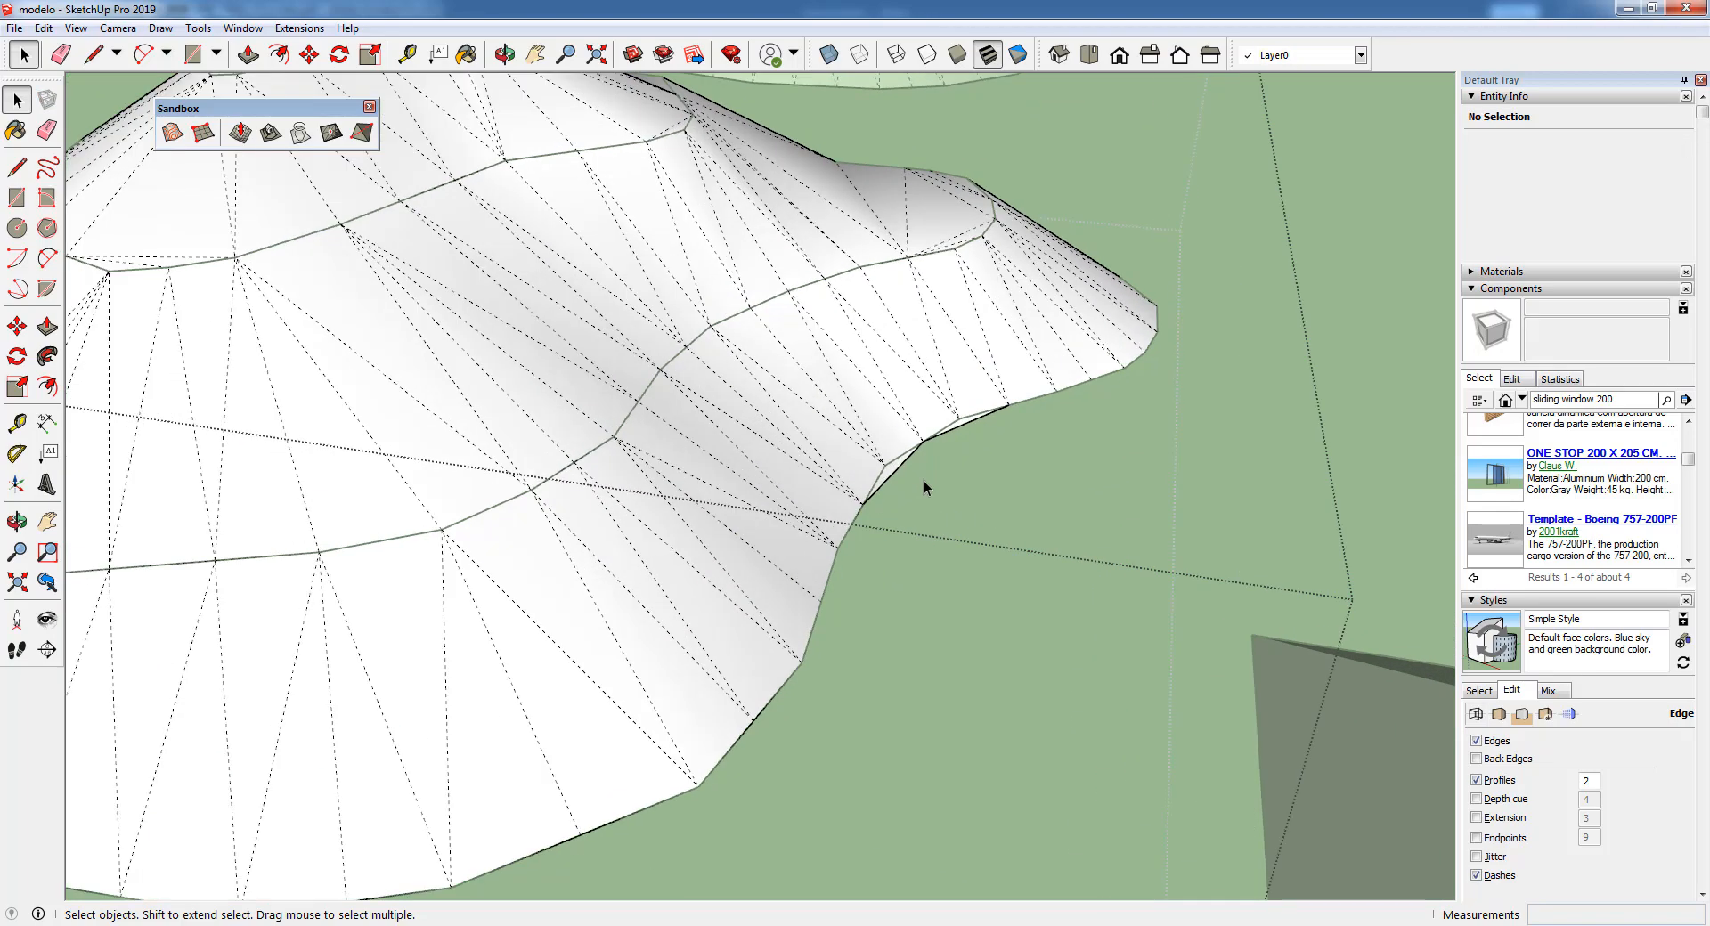
{"action": "scroll", "coordinate": [923, 479], "scroll_direction": "up", "scroll_amount": 2}
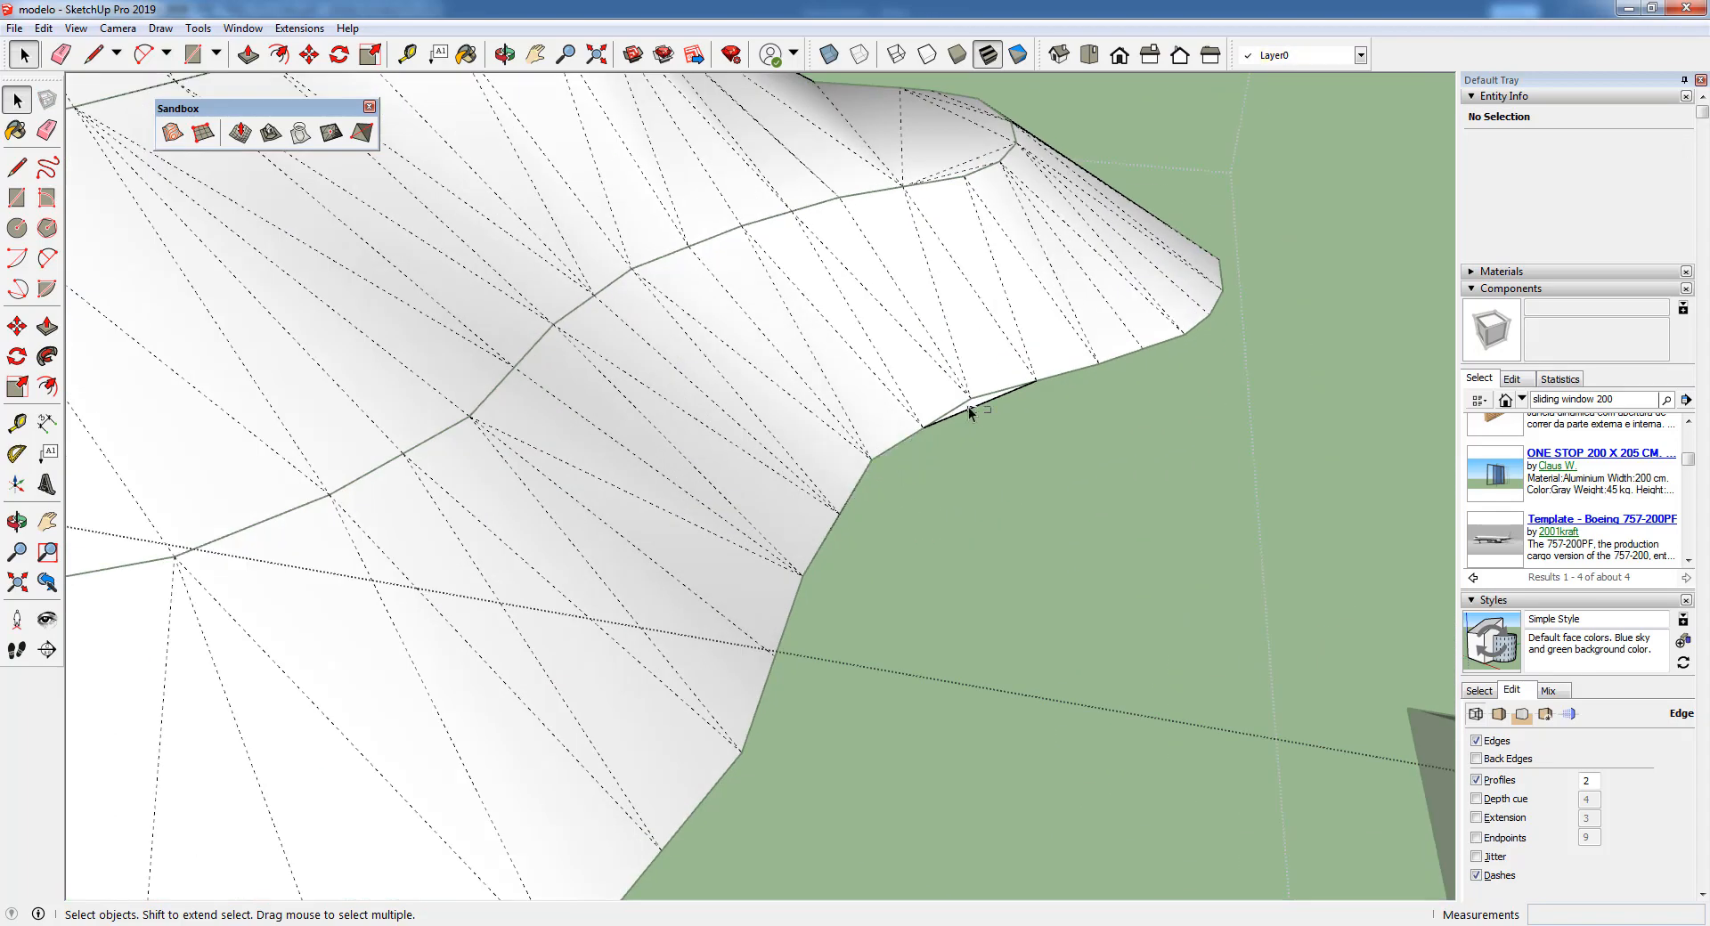
- Delete the excess triangles along the terrain's other concave base edge and leave the group
{"action": "scroll", "coordinate": [1001, 459], "scroll_direction": "down", "scroll_amount": 6}
{"action": "middle_click_drag", "start_coordinate": [1001, 465], "coordinate": [700, 630]}
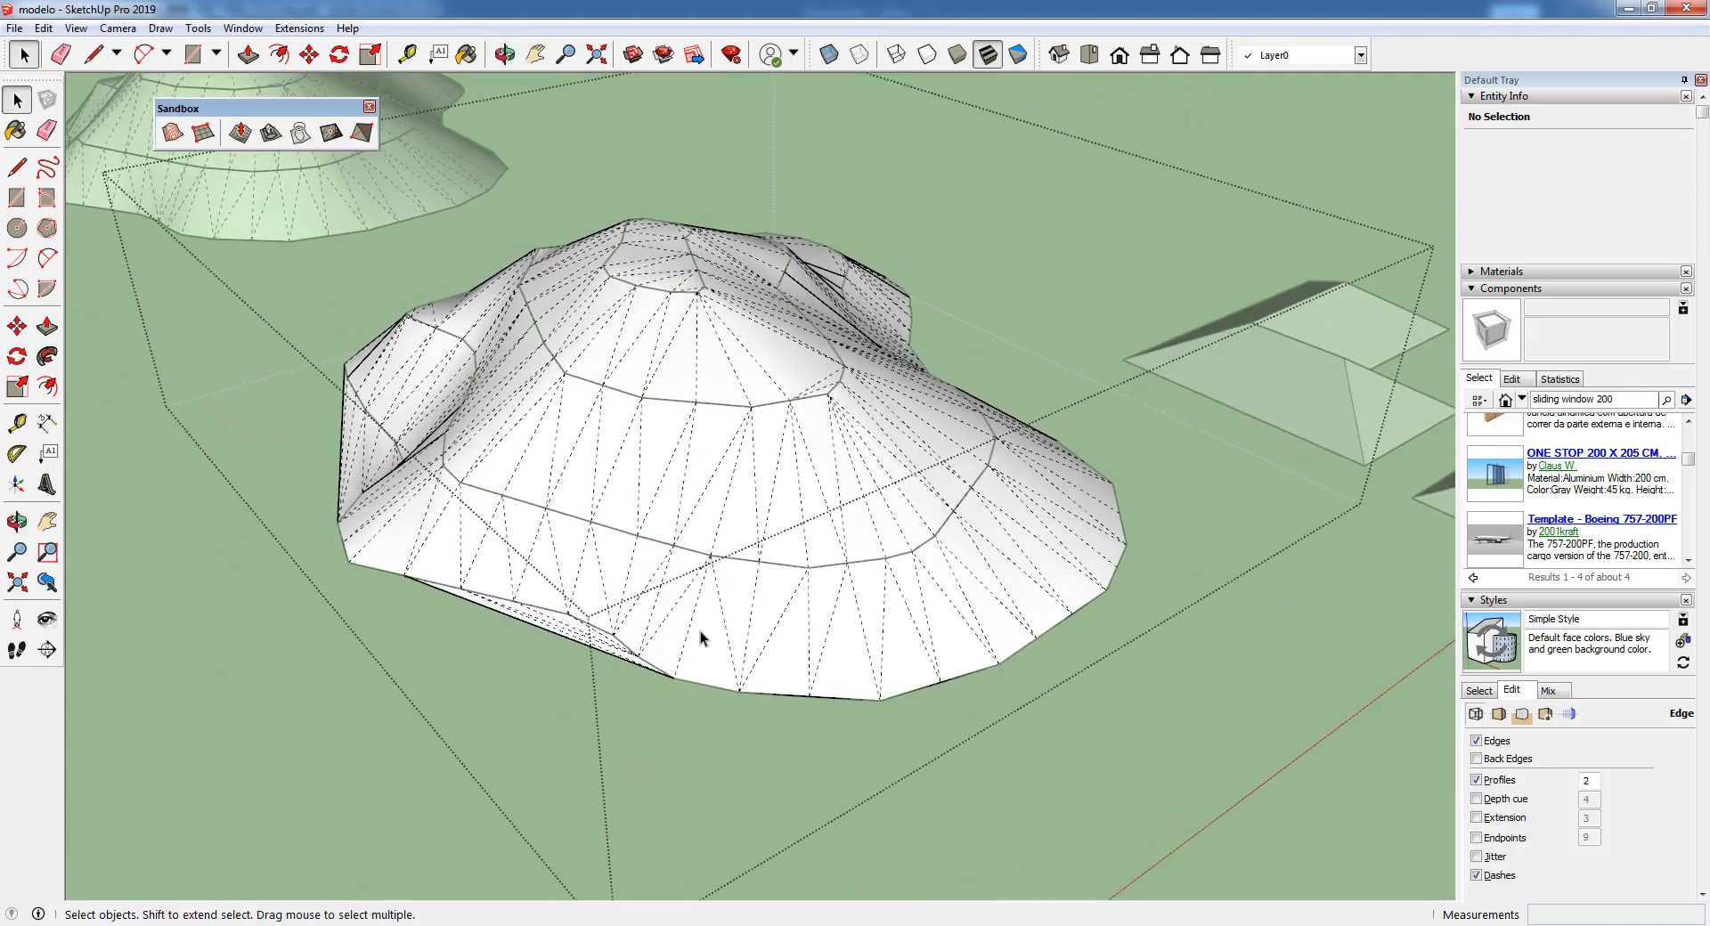
{"action": "scroll", "coordinate": [565, 657], "scroll_direction": "up", "scroll_amount": 2}
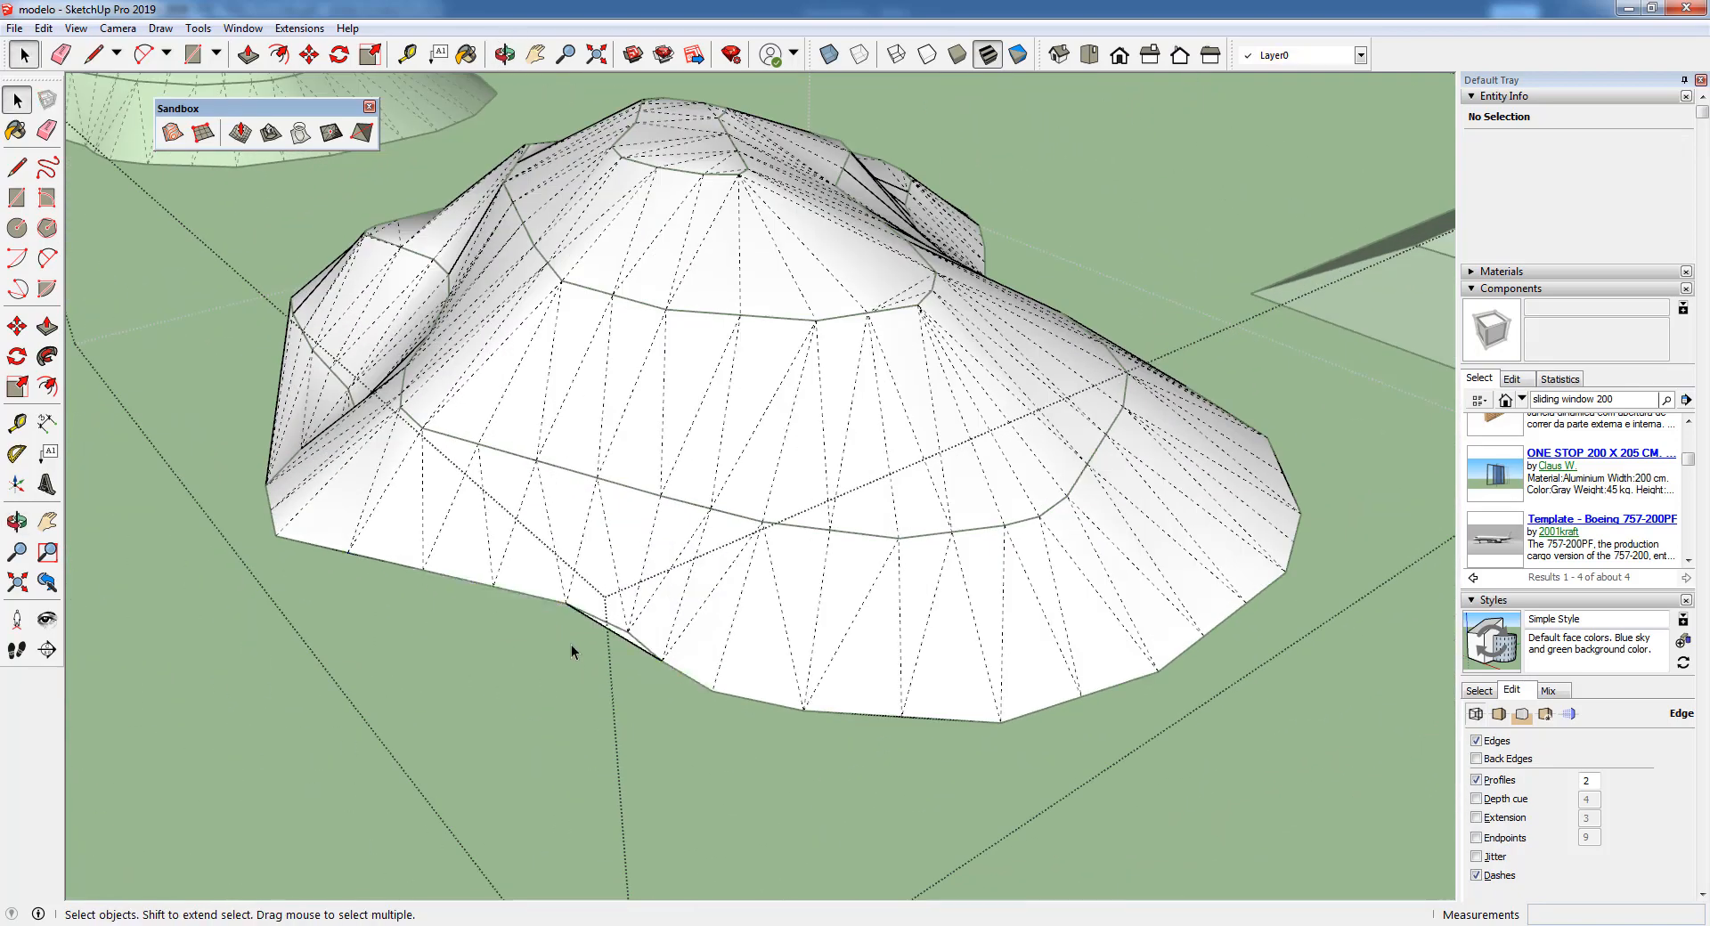
{"action": "scroll", "coordinate": [570, 644], "scroll_direction": "up", "scroll_amount": 2}
{"action": "scroll", "coordinate": [594, 681], "scroll_direction": "down", "scroll_amount": 7}
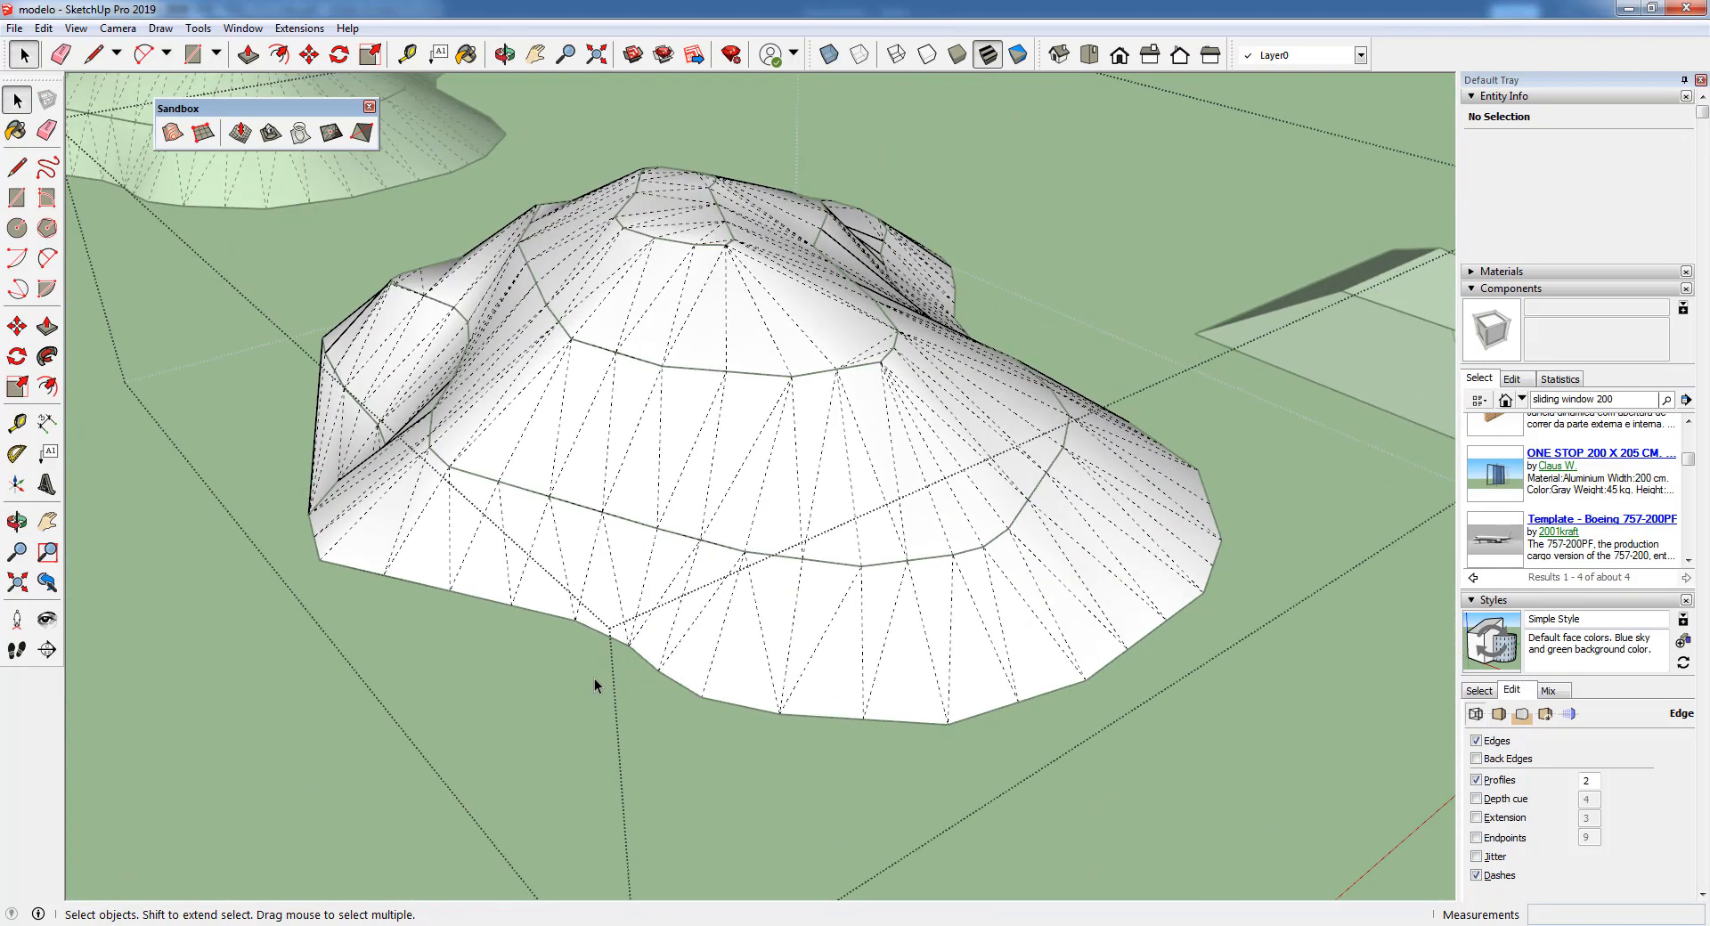
{"action": "scroll", "coordinate": [946, 395], "scroll_direction": "down", "scroll_amount": 2}
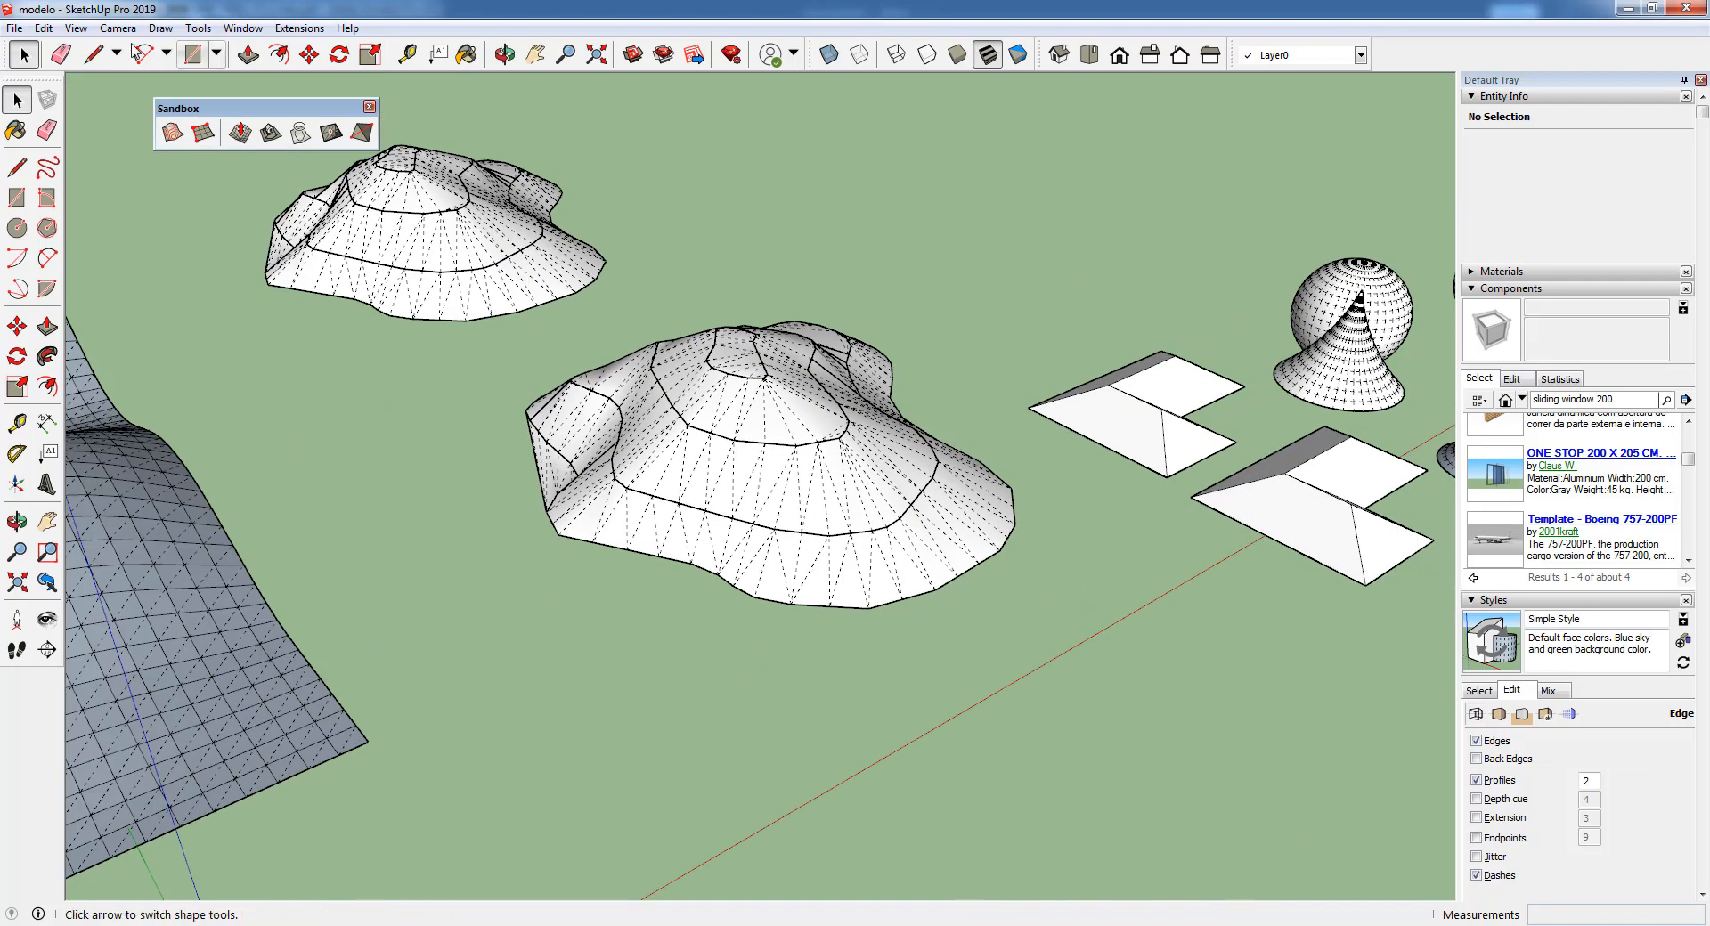
- Turn off the display of hidden geometry so the terrains appear smooth
{"action": "left_click", "coordinate": [76, 28]}
{"action": "left_click", "coordinate": [132, 94]}
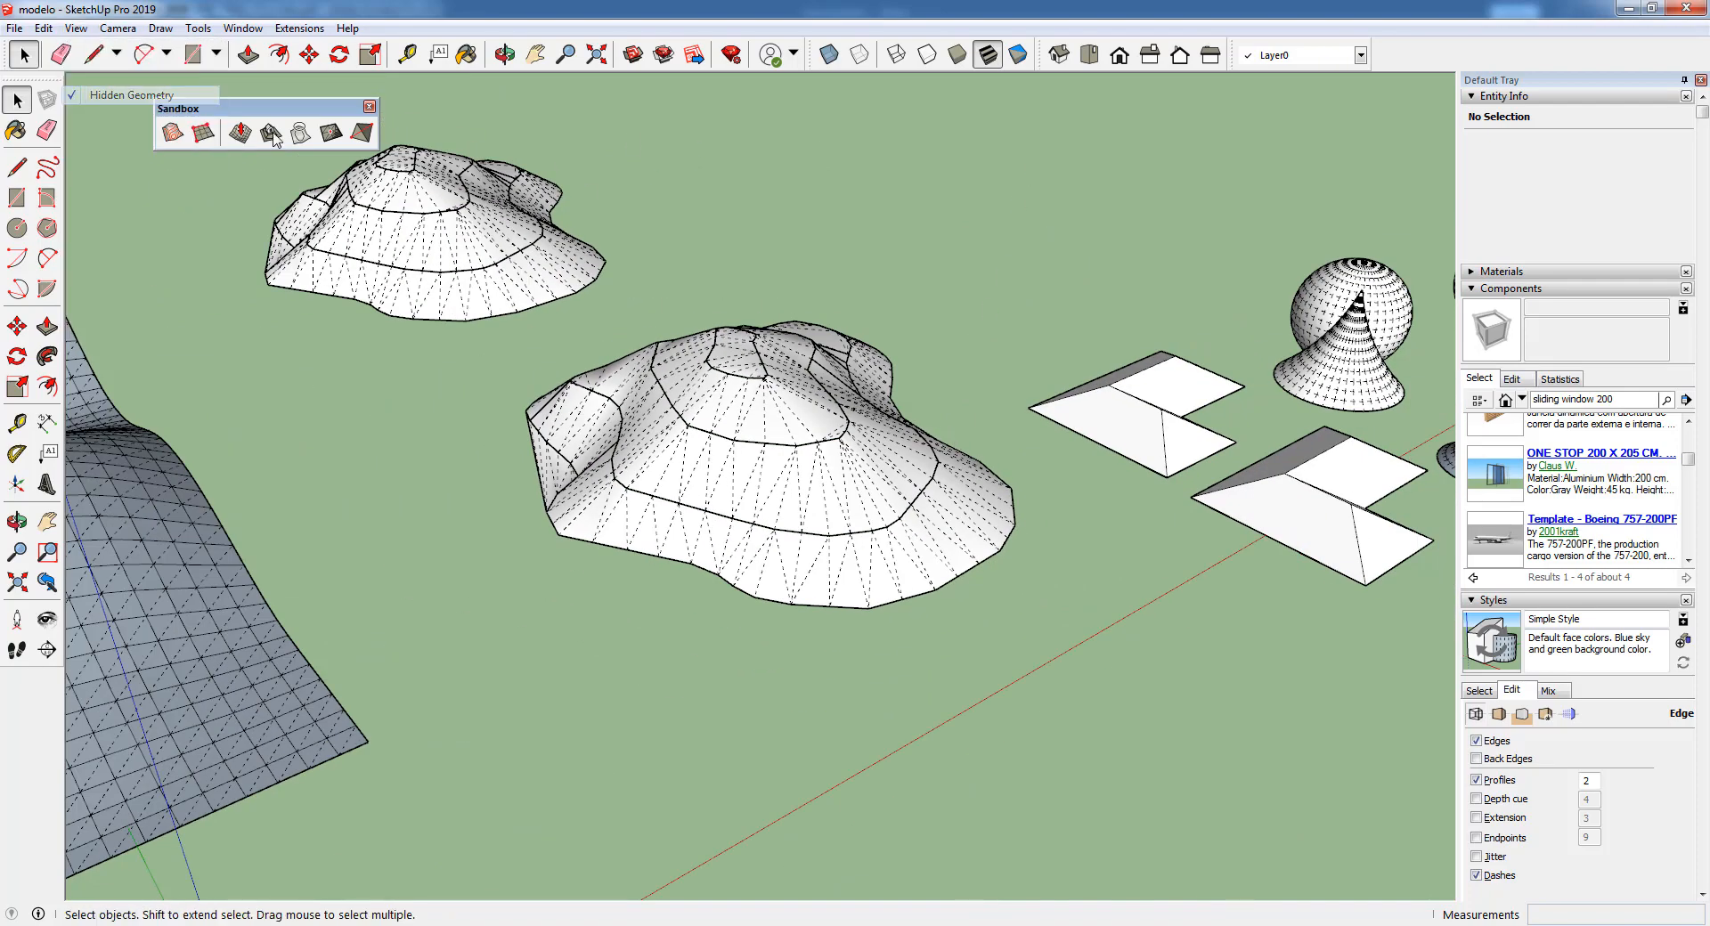
{"action": "middle_click_drag", "start_coordinate": [988, 459], "coordinate": [745, 267]}
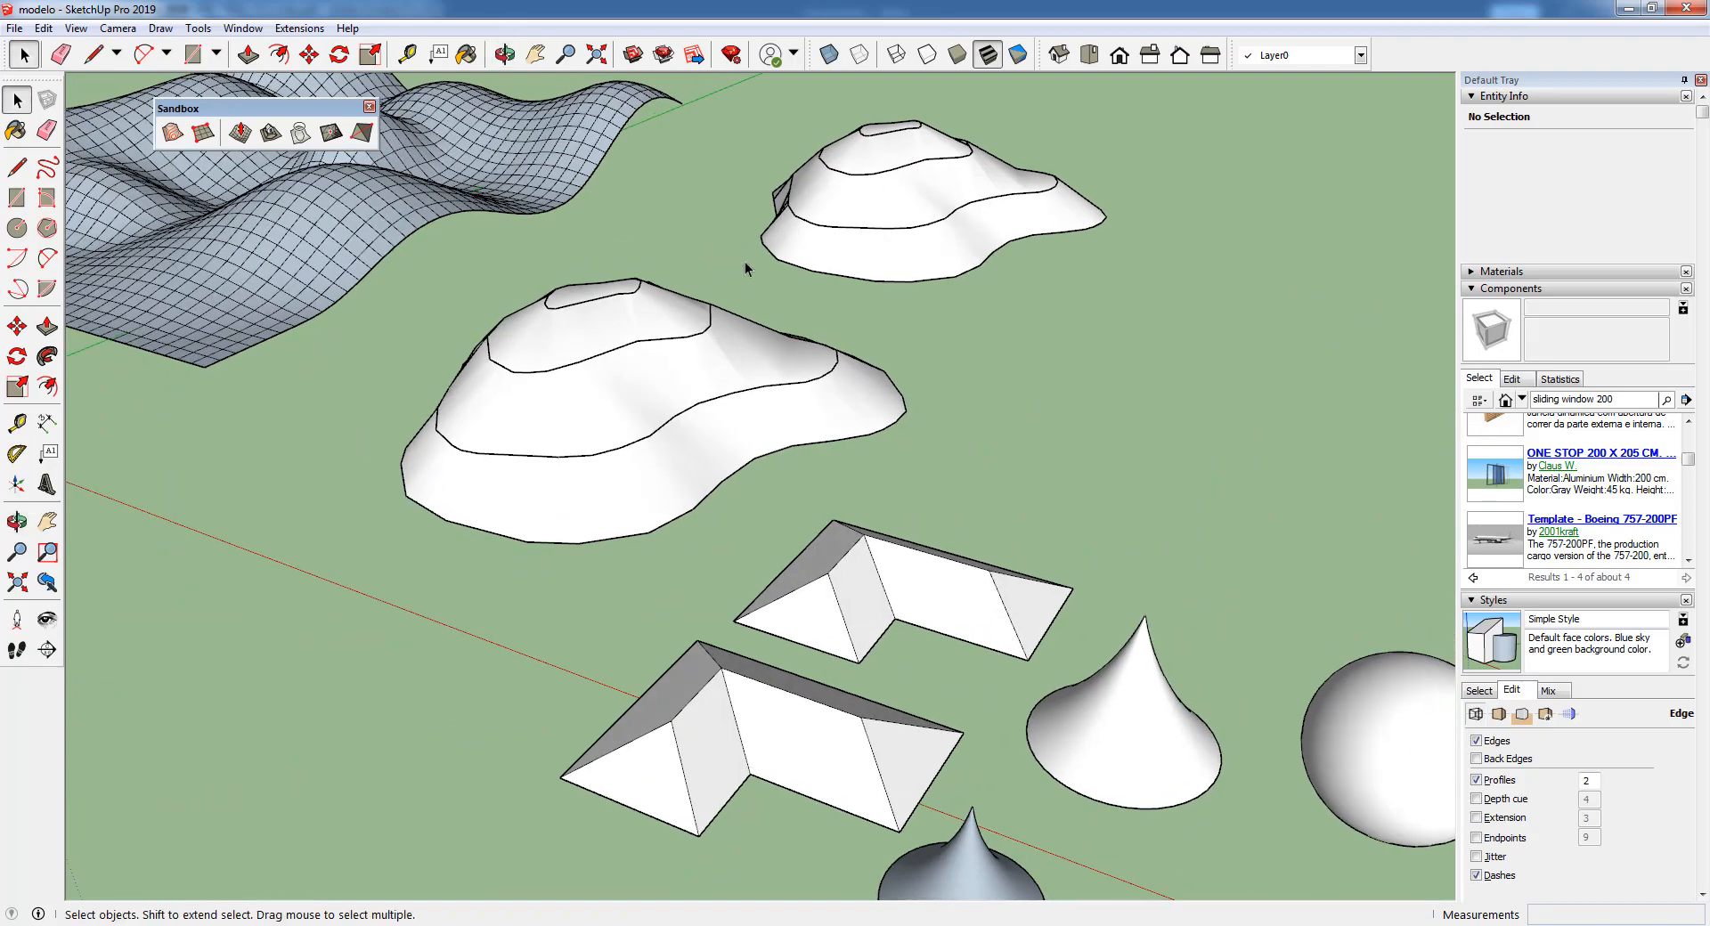
{"action": "middle_click_drag", "start_coordinate": [813, 484], "coordinate": [851, 419]}
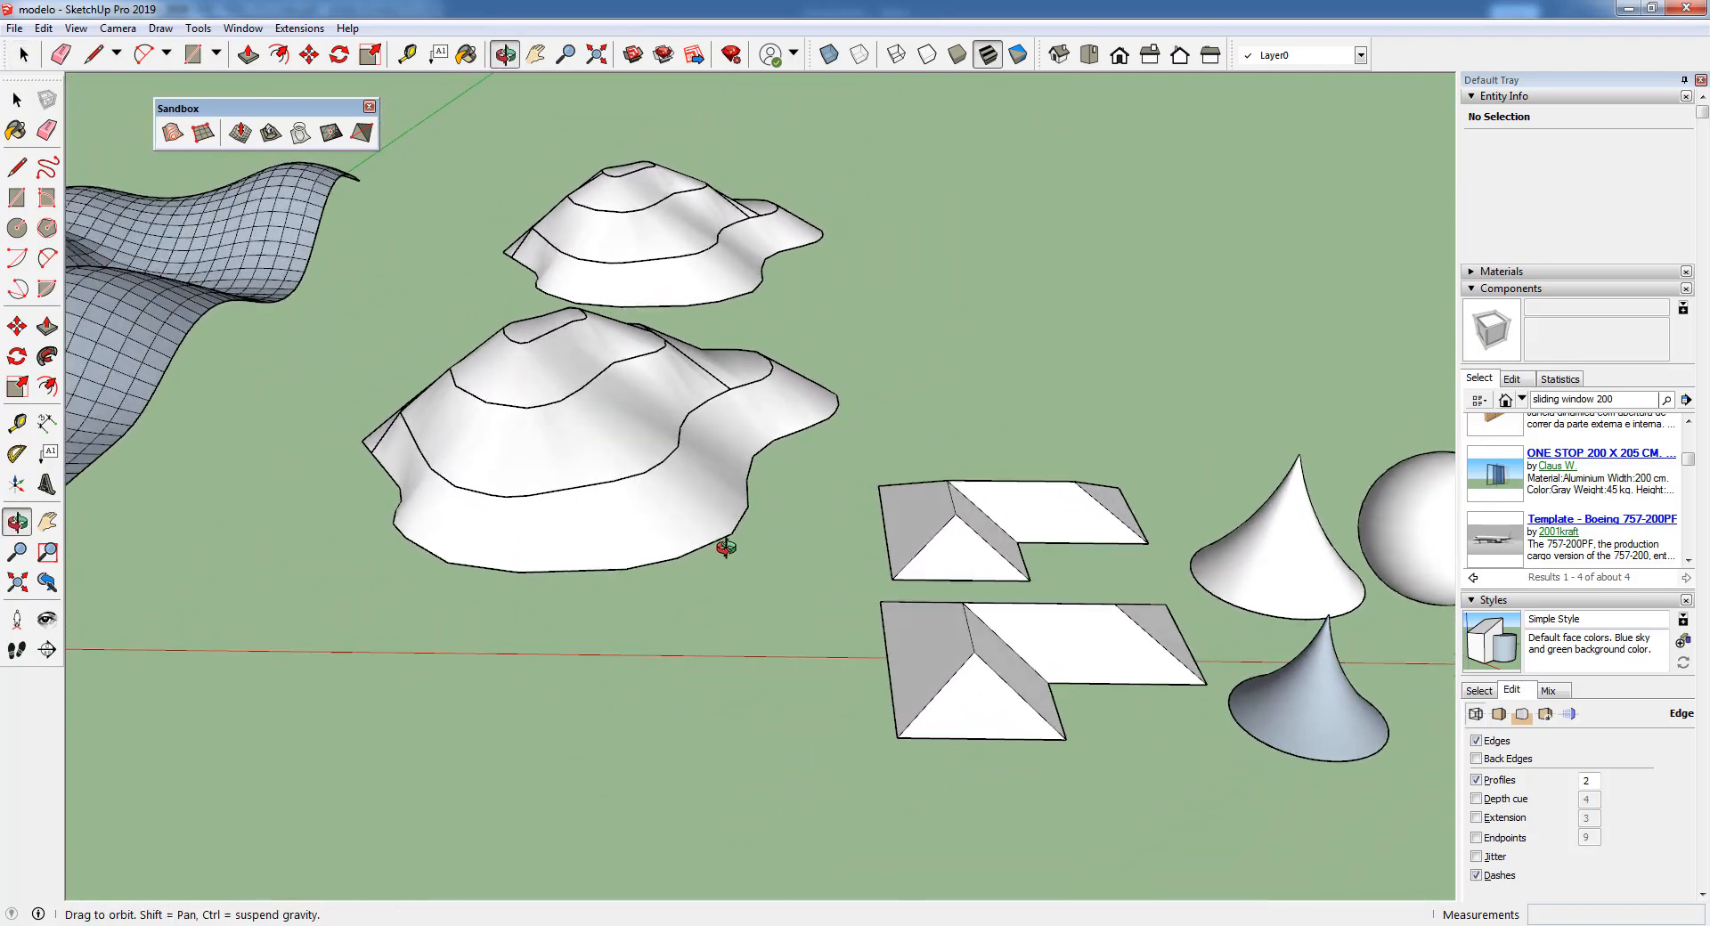
{"action": "middle_click_drag", "start_coordinate": [828, 545], "coordinate": [612, 463]}
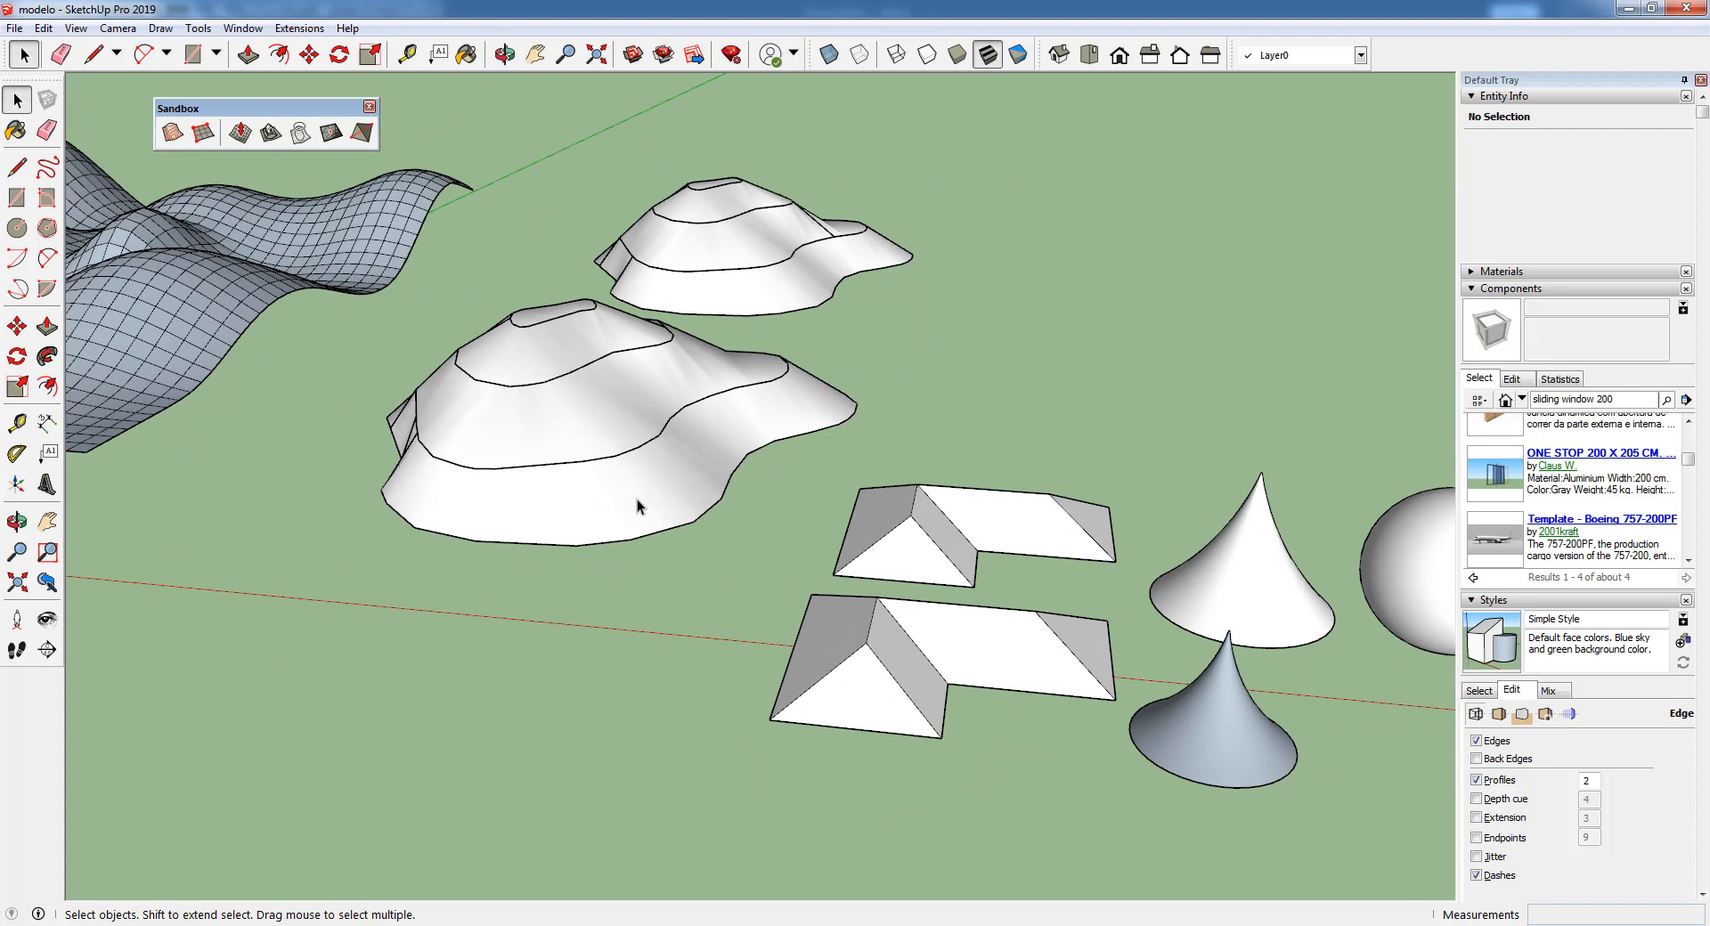
{"action": "scroll", "coordinate": [550, 391], "scroll_direction": "up", "scroll_amount": 2}
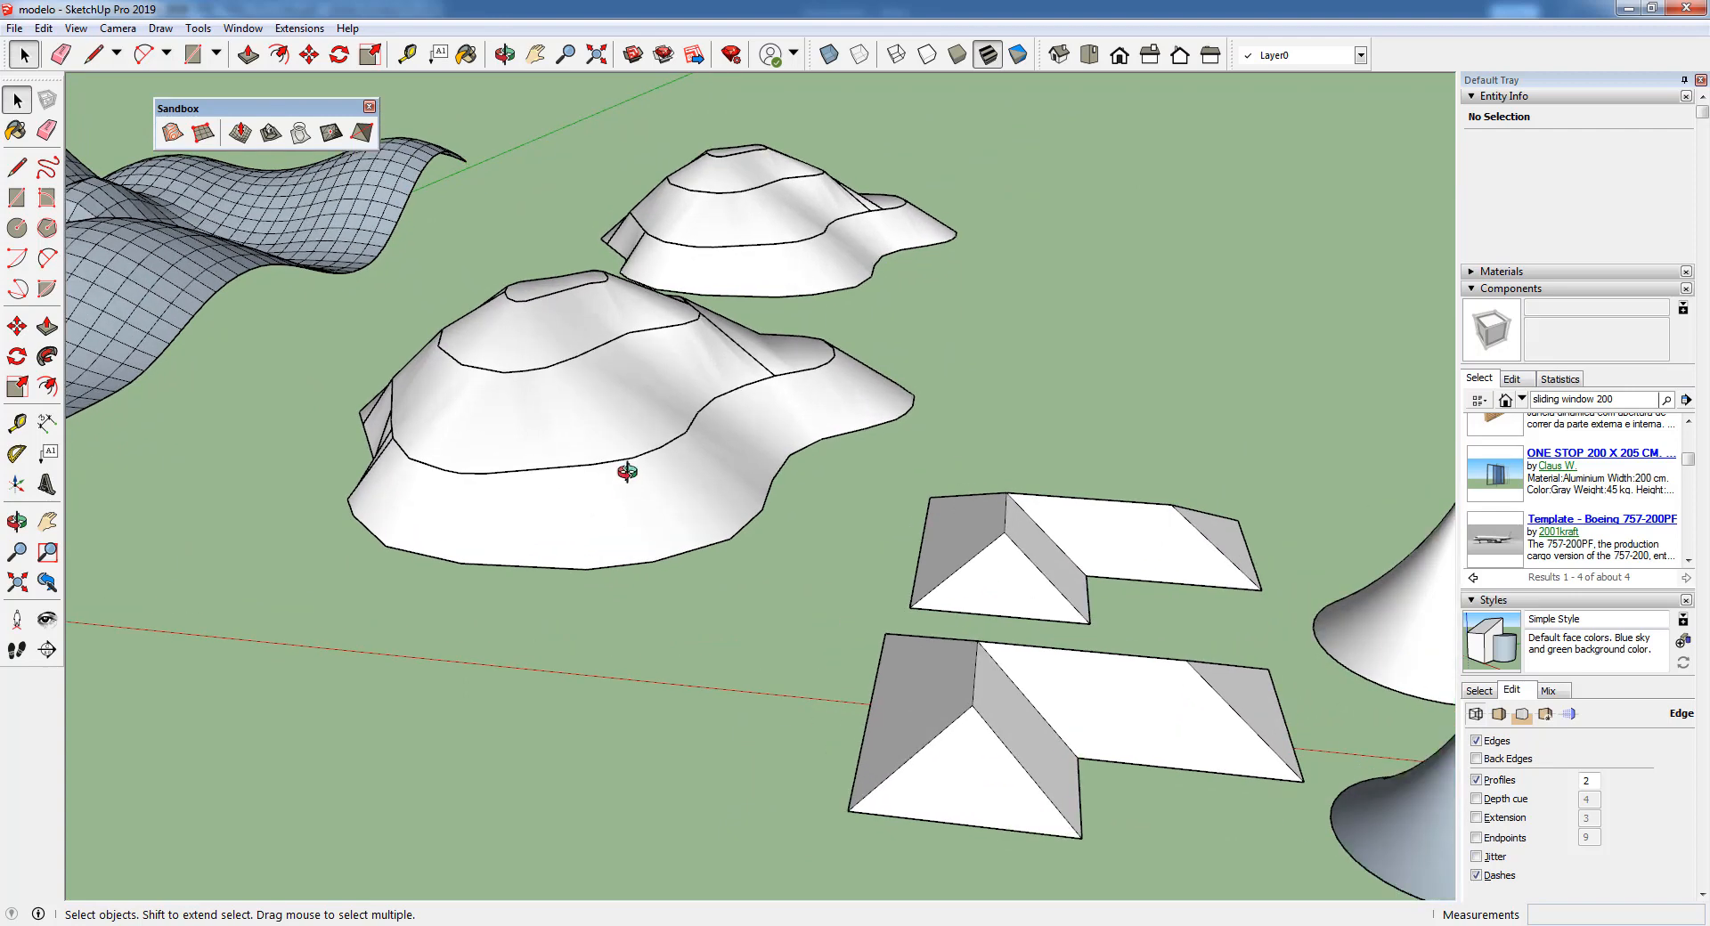
{"action": "middle_click_drag", "start_coordinate": [627, 472], "coordinate": [637, 419]}
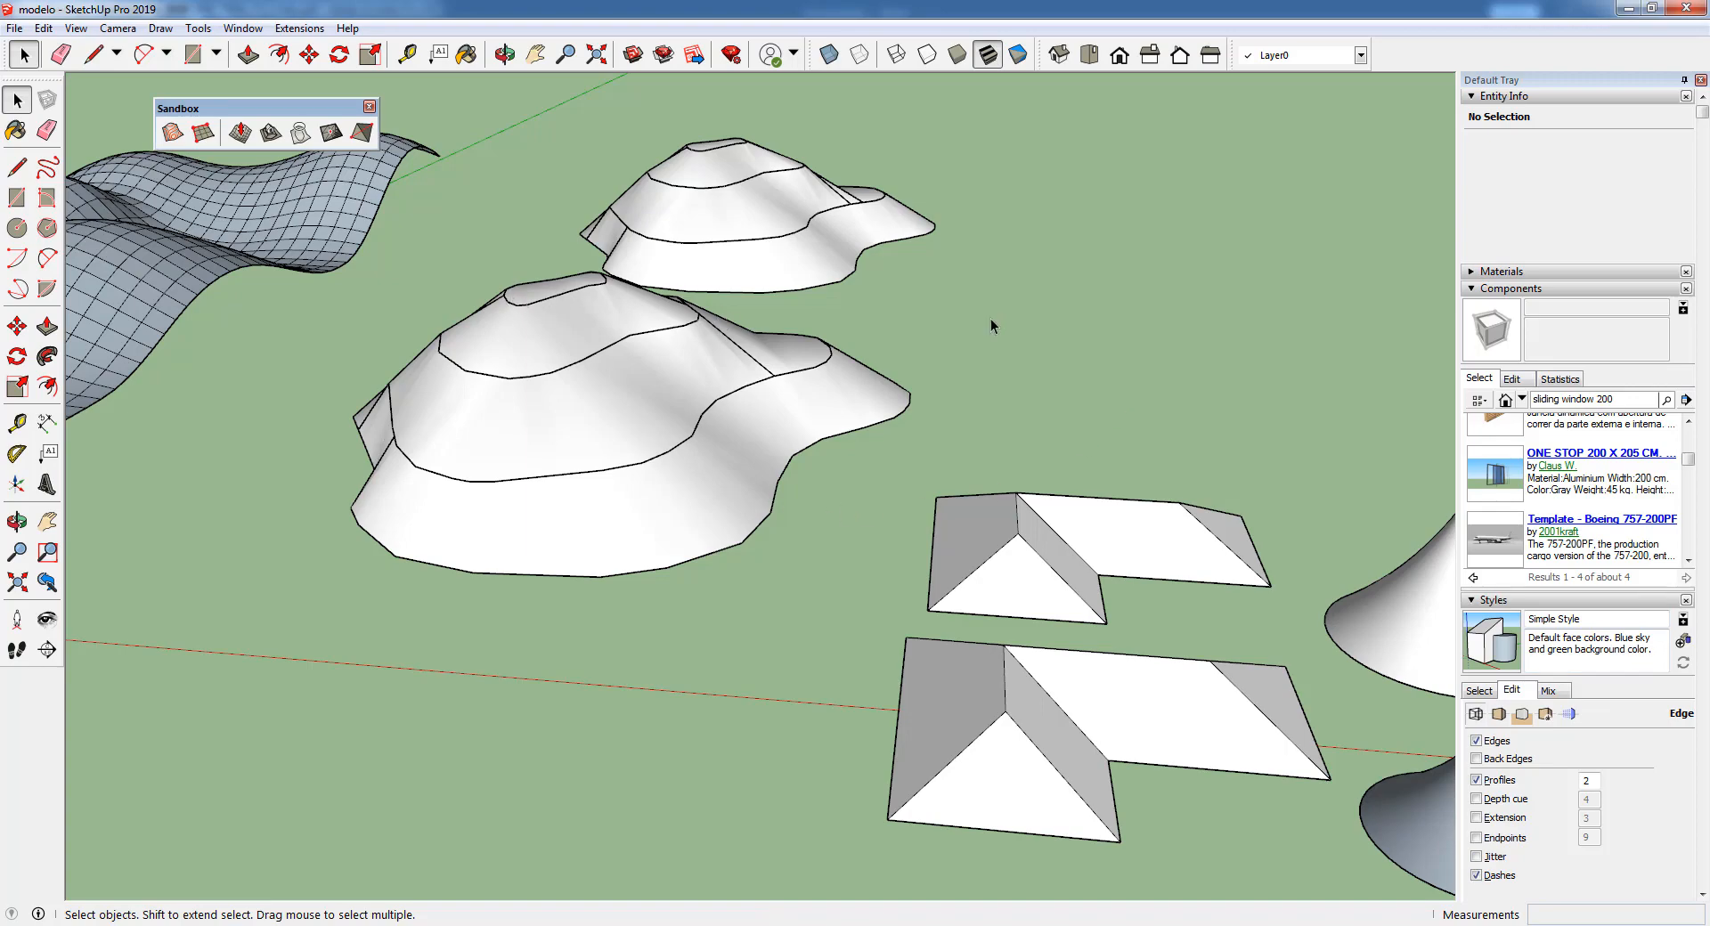
- Draw a flat rectangular From Scratch grid with 1 m spacing on the empty ground in front of the scale figure
{"action": "scroll", "coordinate": [991, 326], "scroll_direction": "down", "scroll_amount": 5}
{"action": "middle_click_drag", "start_coordinate": [763, 446], "coordinate": [722, 431]}
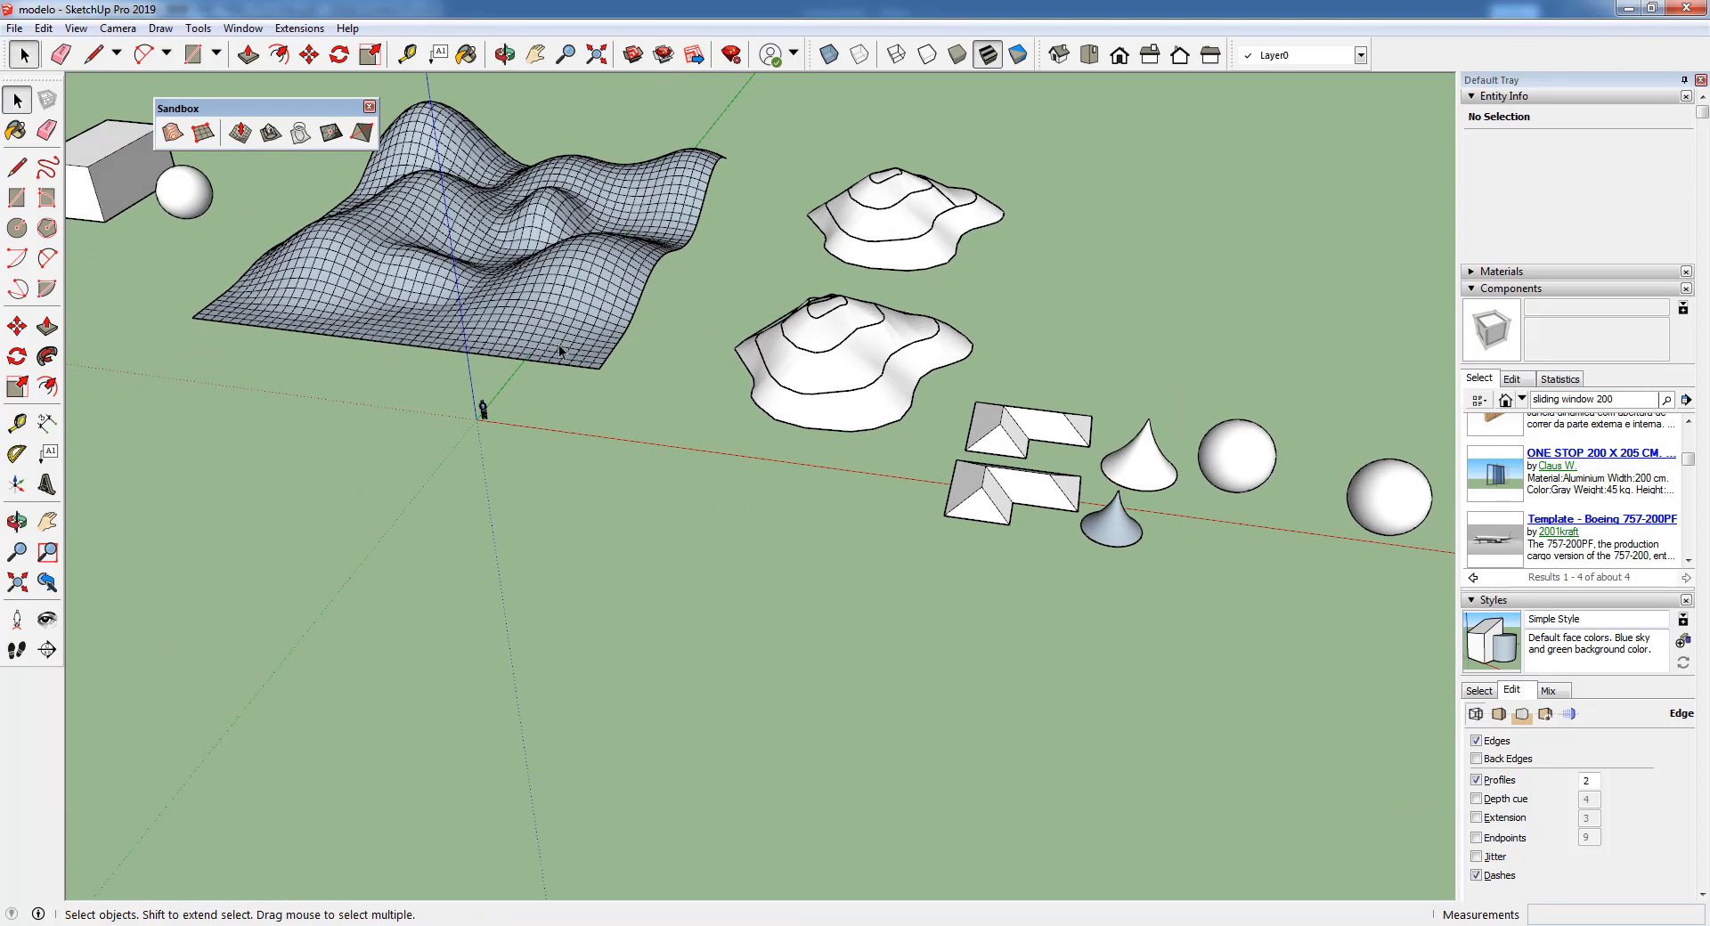
{"action": "left_click", "coordinate": [203, 134]}
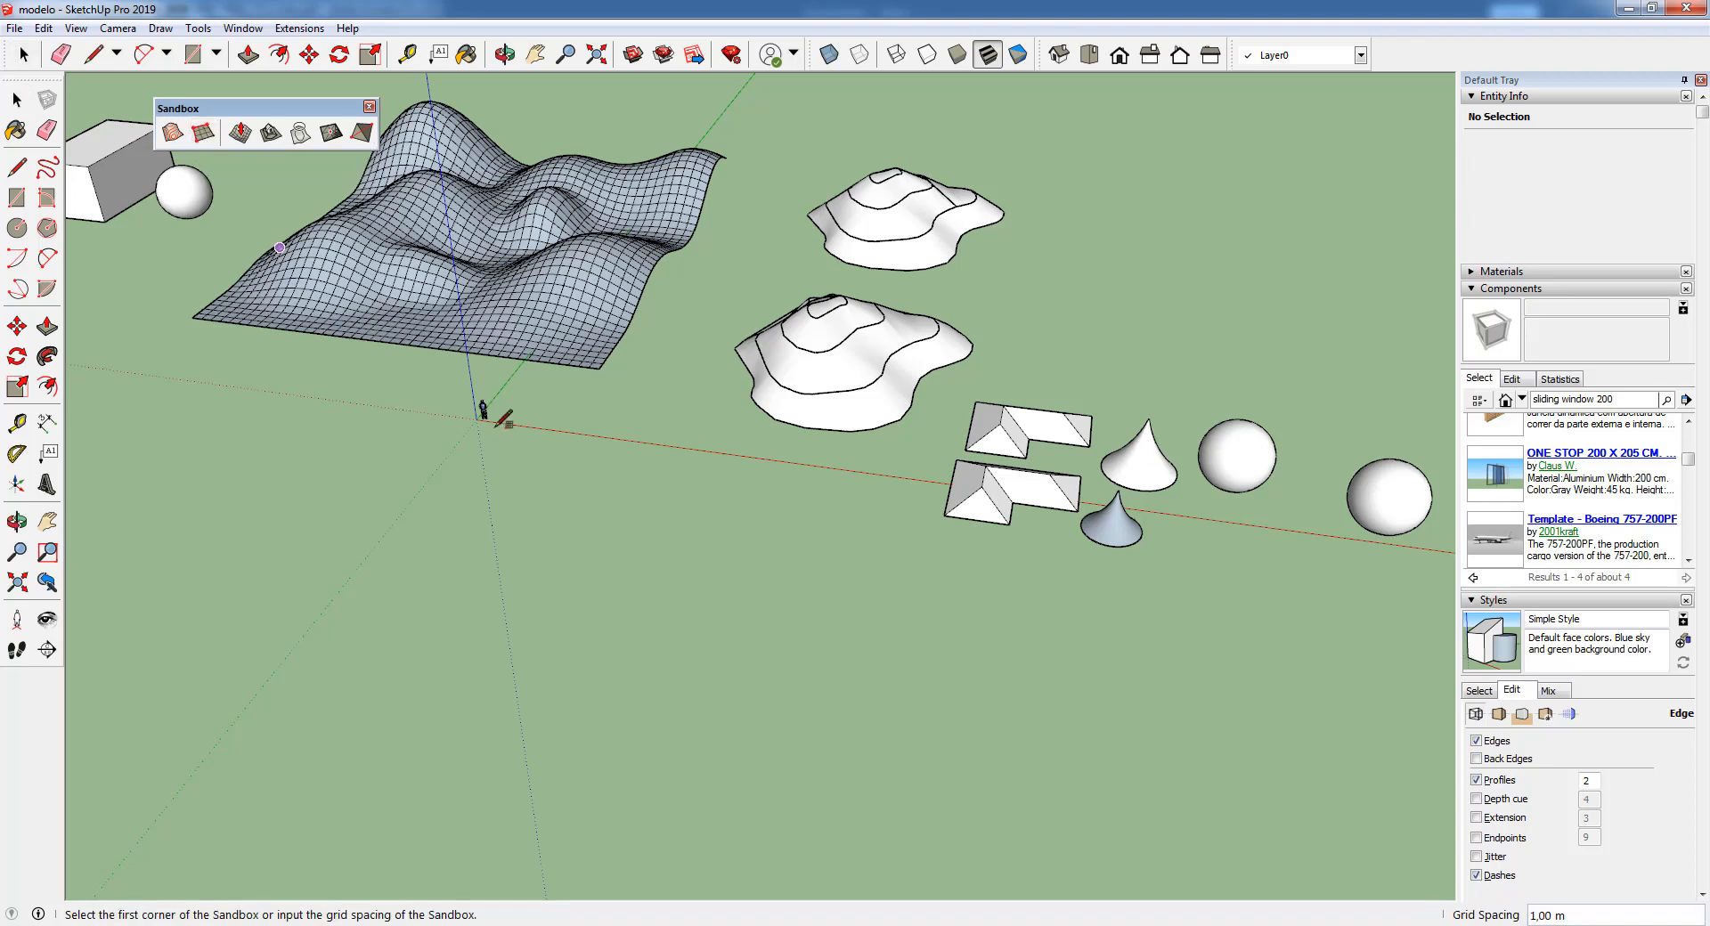
{"action": "middle_click_drag", "start_coordinate": [617, 479], "coordinate": [809, 439]}
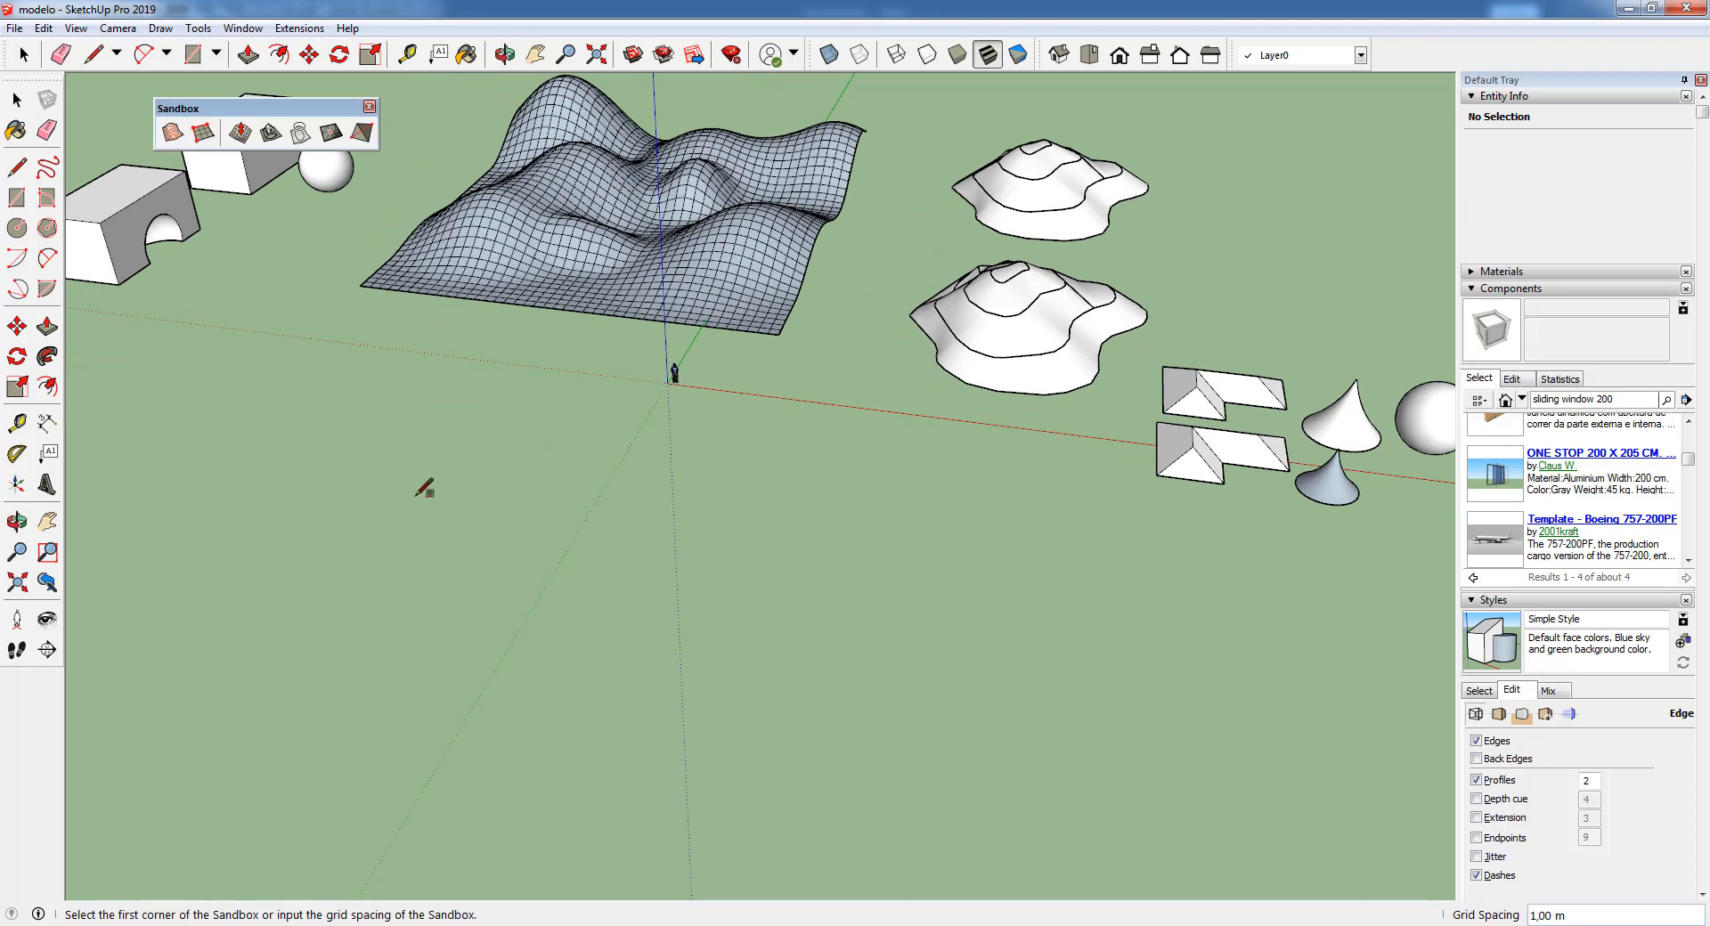
{"action": "left_click", "coordinate": [411, 451]}
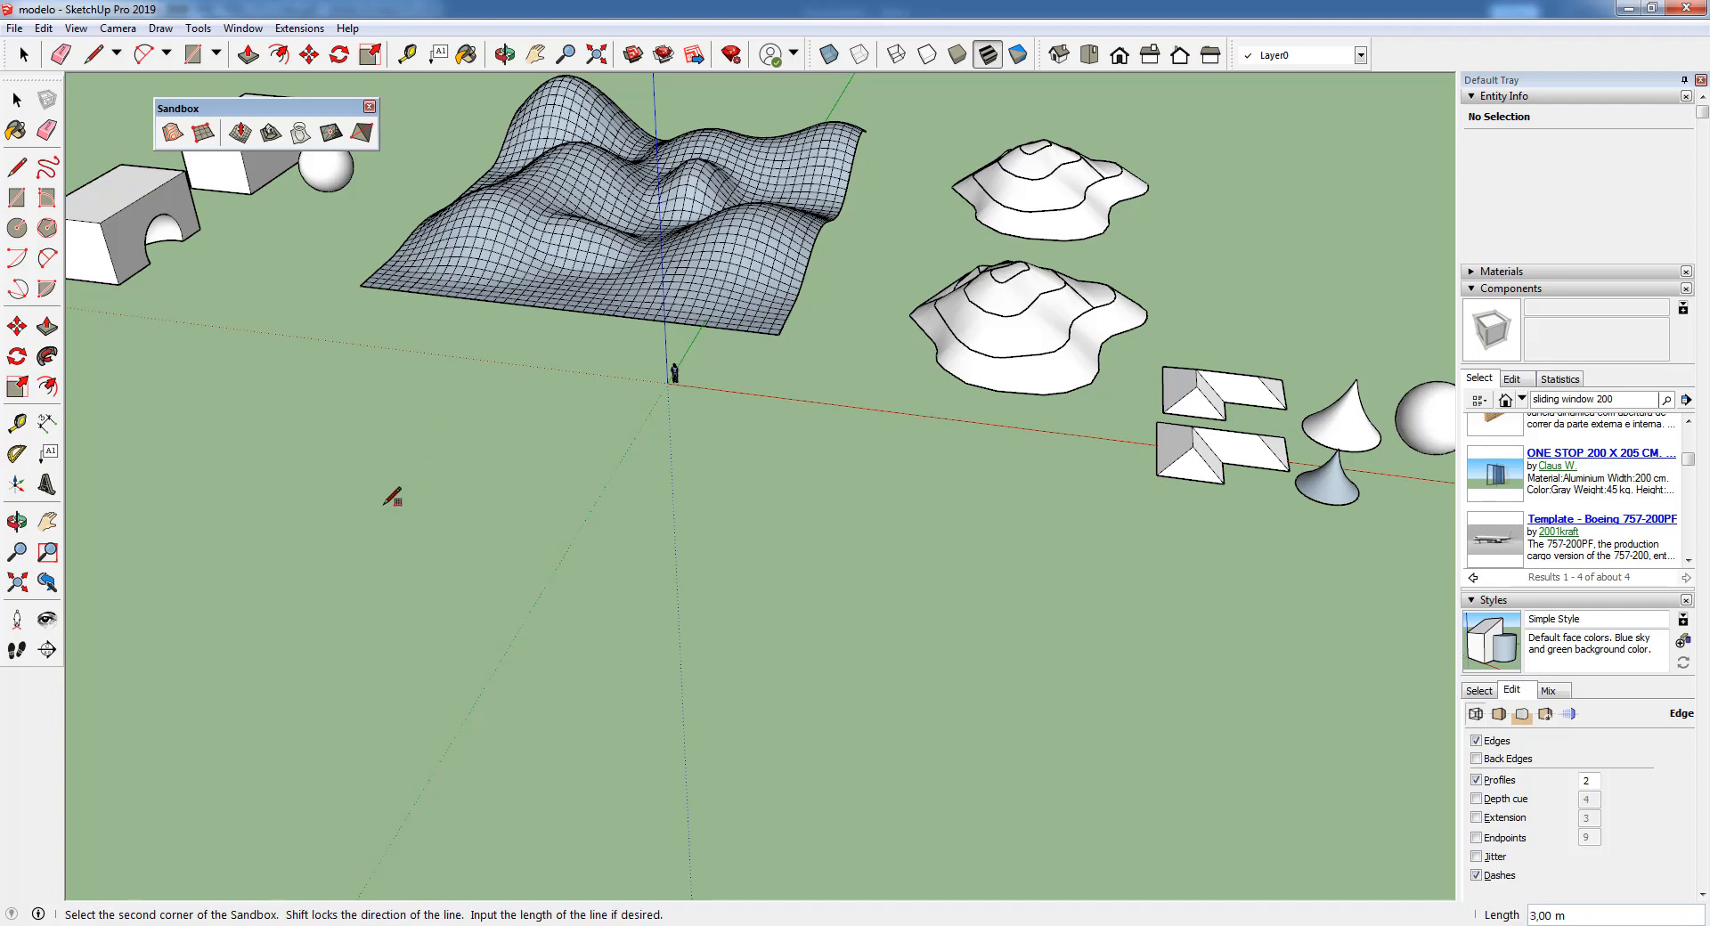
{"action": "left_click", "coordinate": [297, 588]}
{"action": "left_click", "coordinate": [630, 675]}
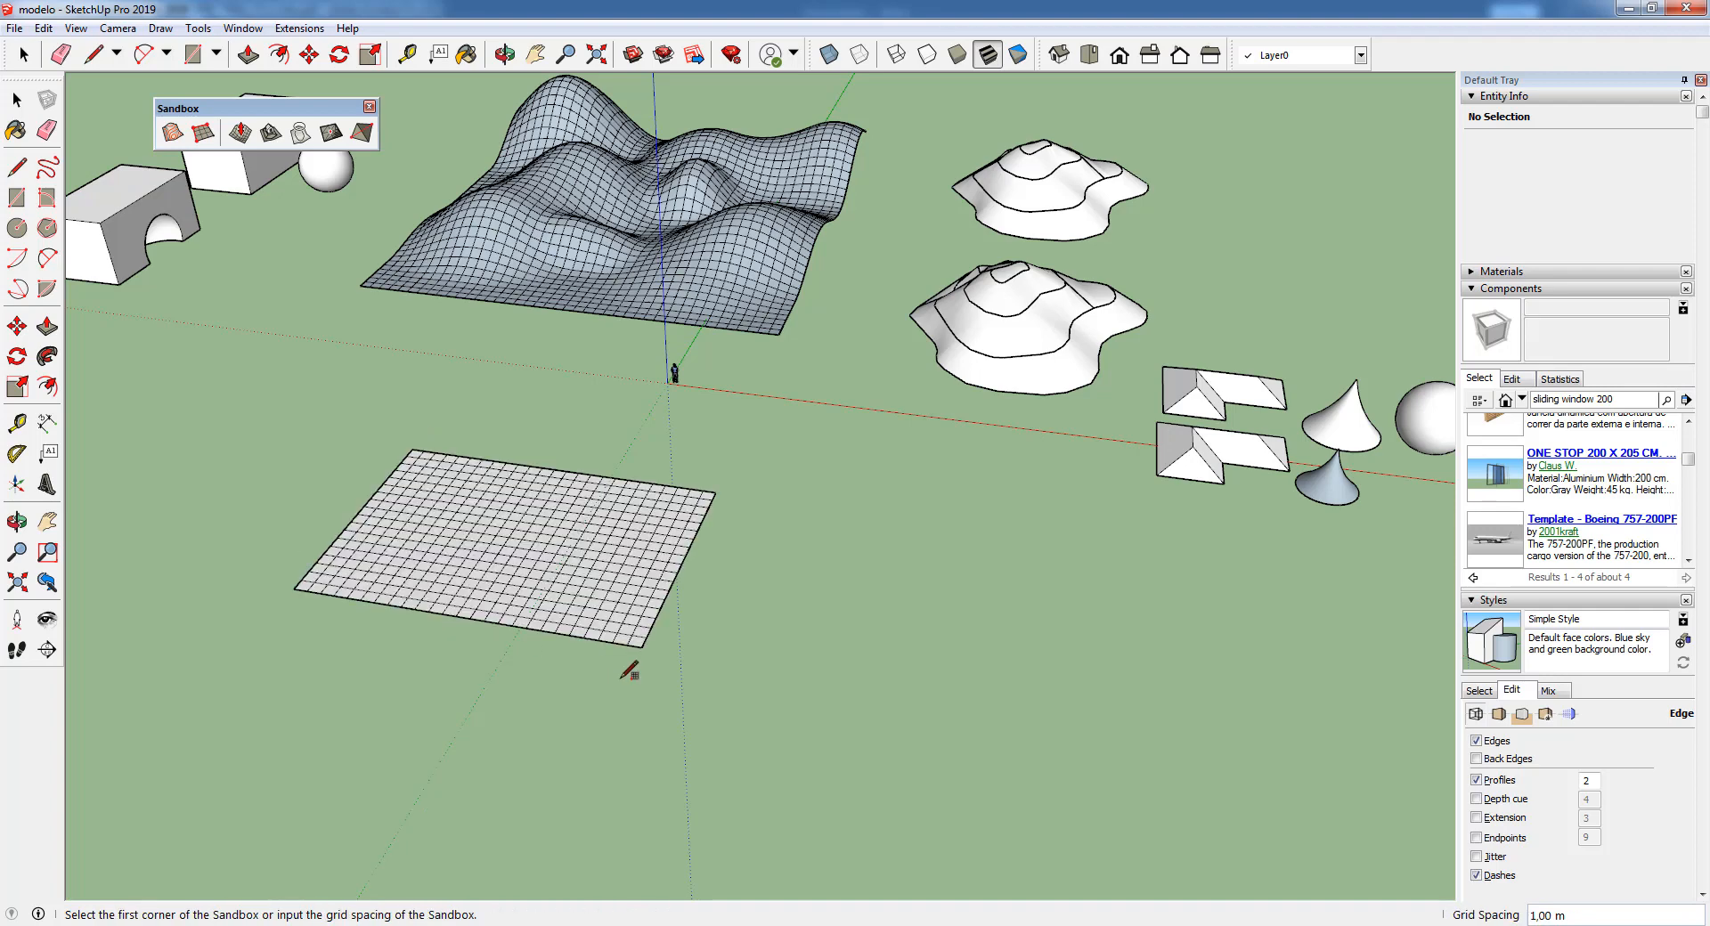
{"action": "scroll", "coordinate": [517, 591], "scroll_direction": "up", "scroll_amount": 5}
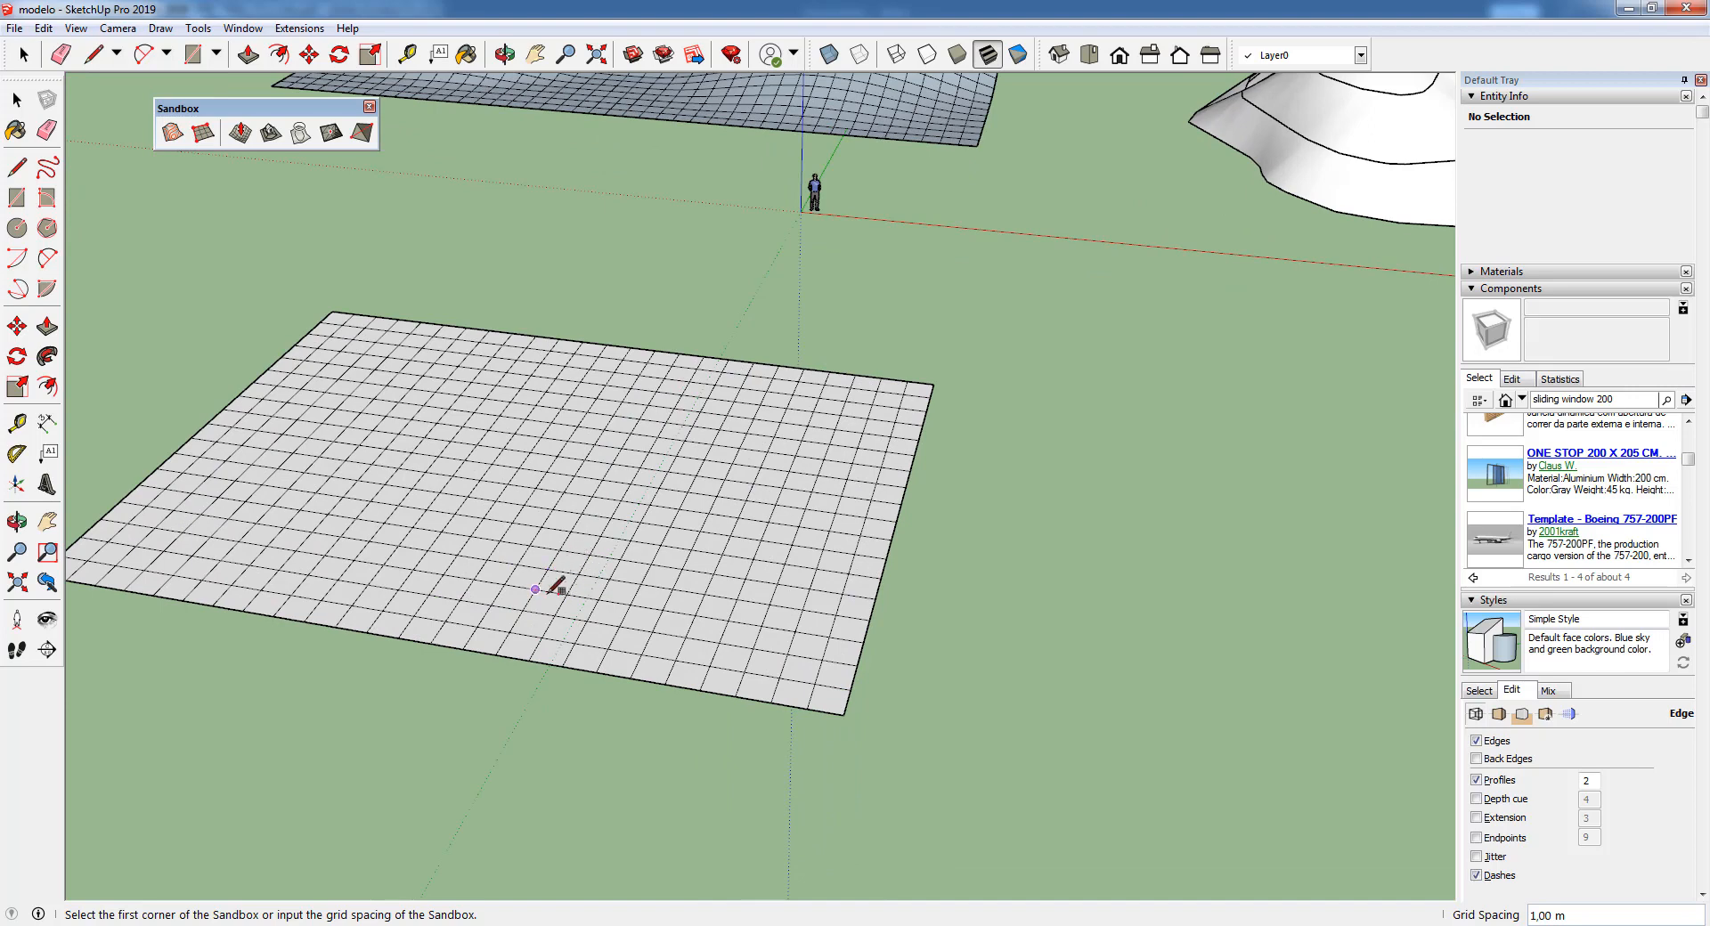
{"action": "scroll", "coordinate": [746, 524], "scroll_direction": "down", "scroll_amount": 3}
{"action": "key", "text": "space"}
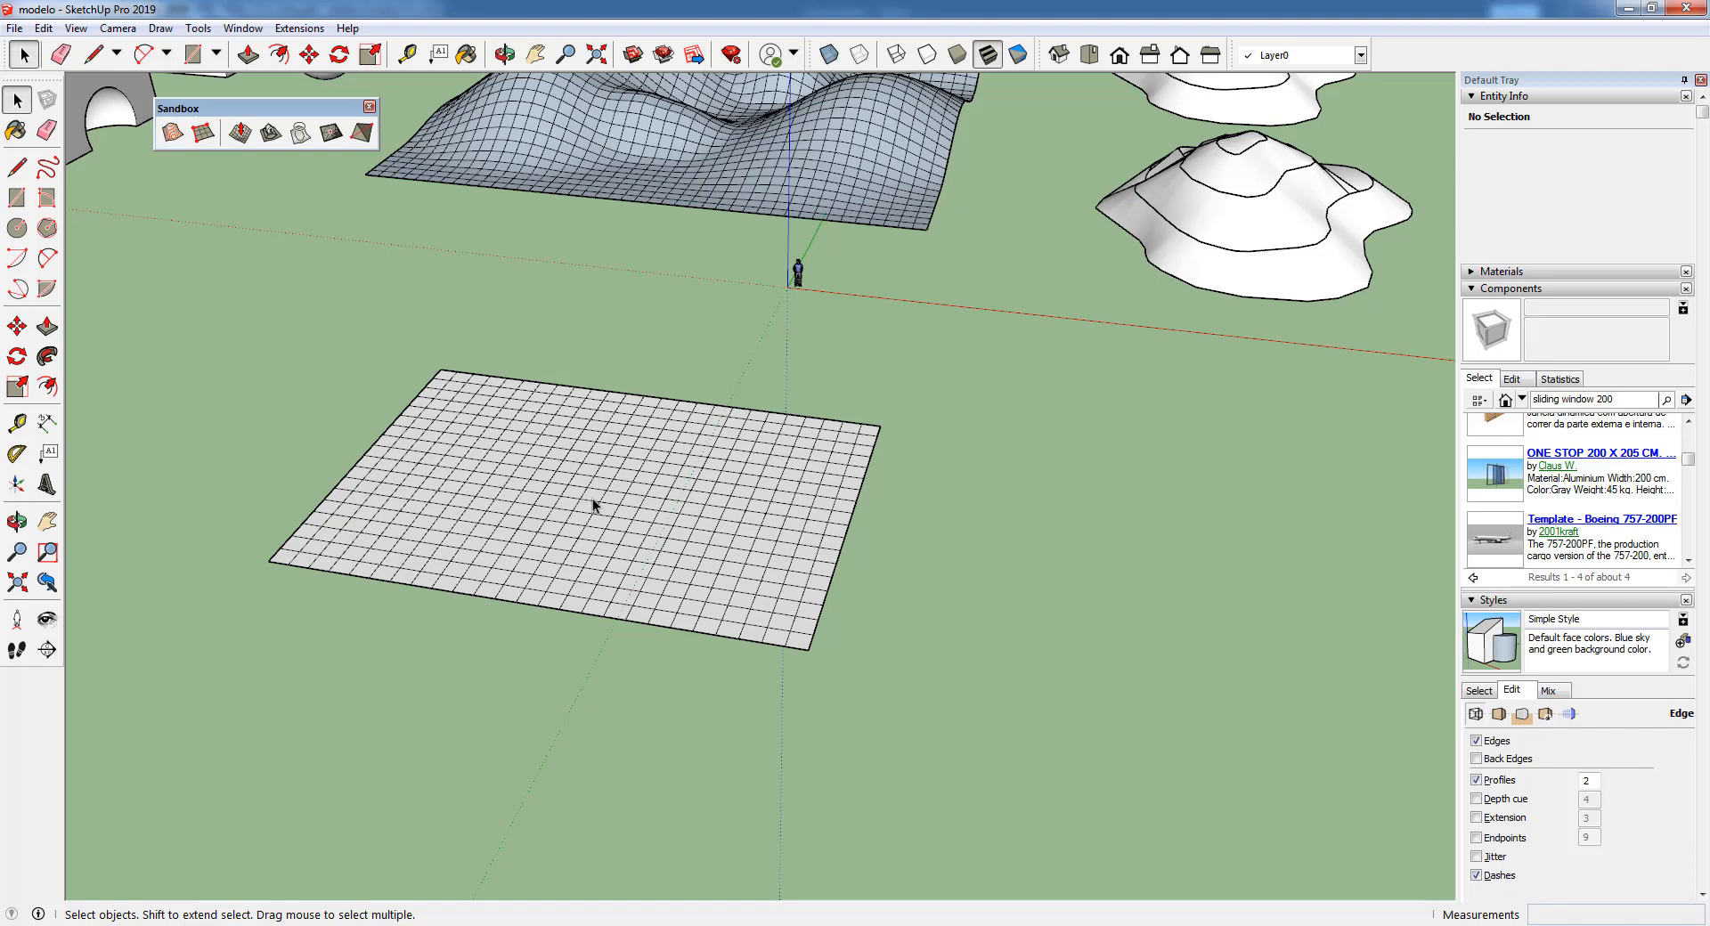
- Delete the newly drawn flat grid in front of the scale figure
{"action": "scroll", "coordinate": [663, 503], "scroll_direction": "down", "scroll_amount": 2}
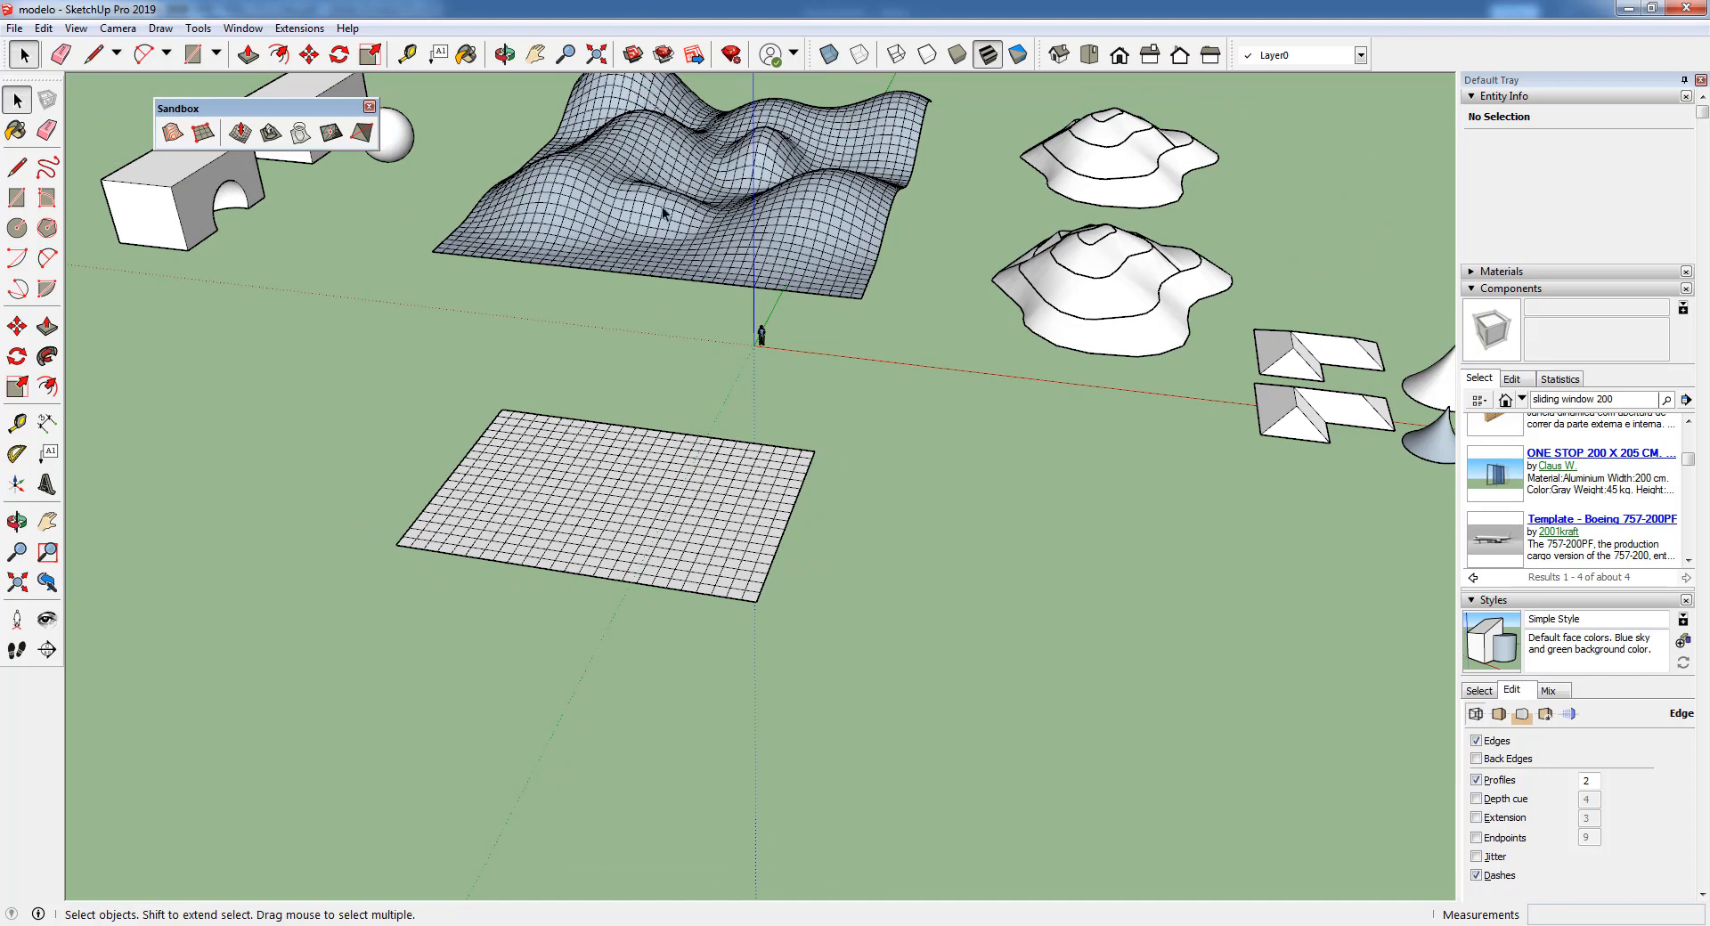
{"action": "left_click", "coordinate": [580, 521]}
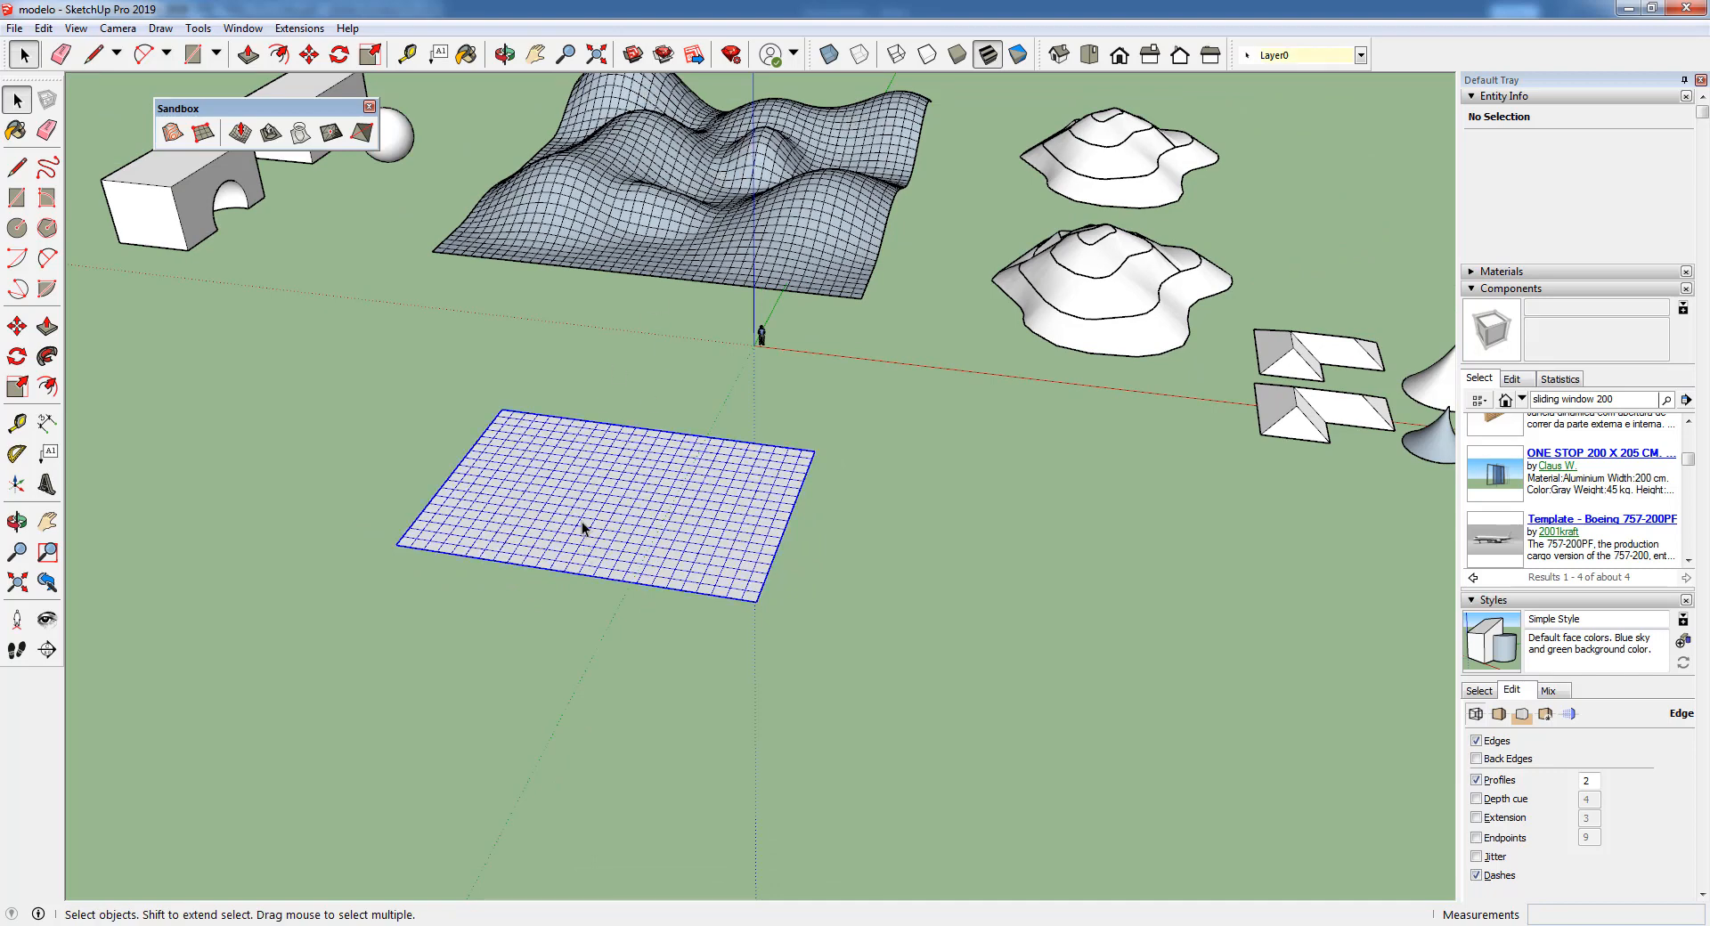
{"action": "key", "text": "Delete"}
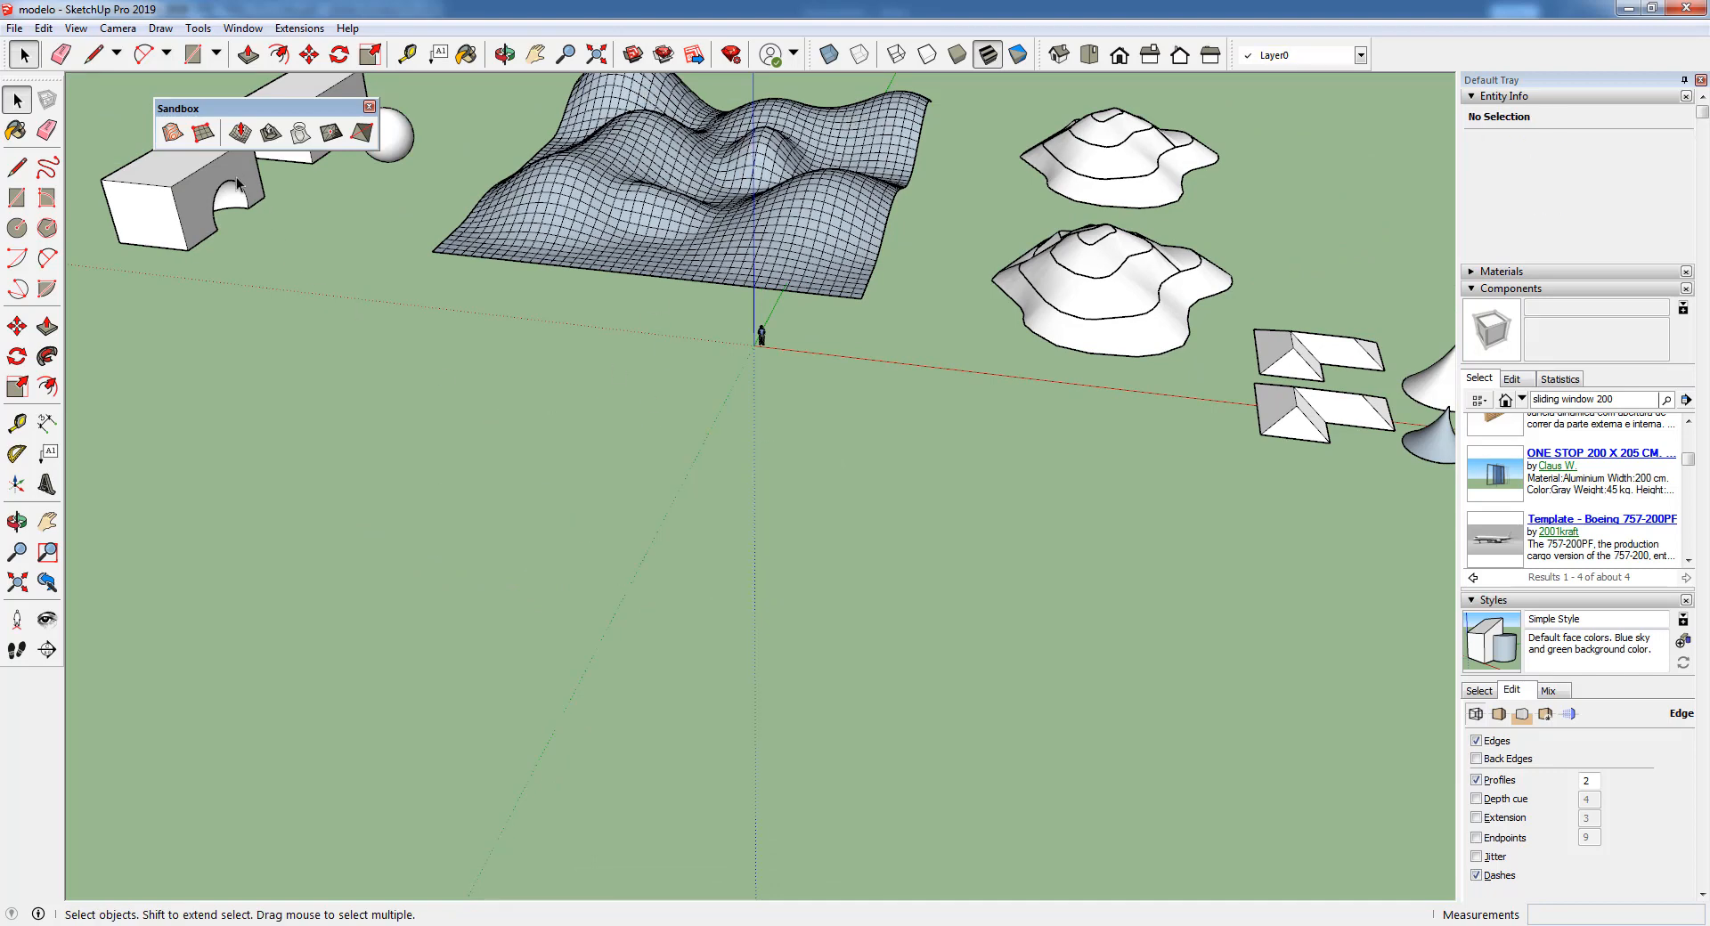
- Try a From Scratch grid with 10 m spacing on the empty ground, and undo it
{"action": "left_click", "coordinate": [203, 132]}
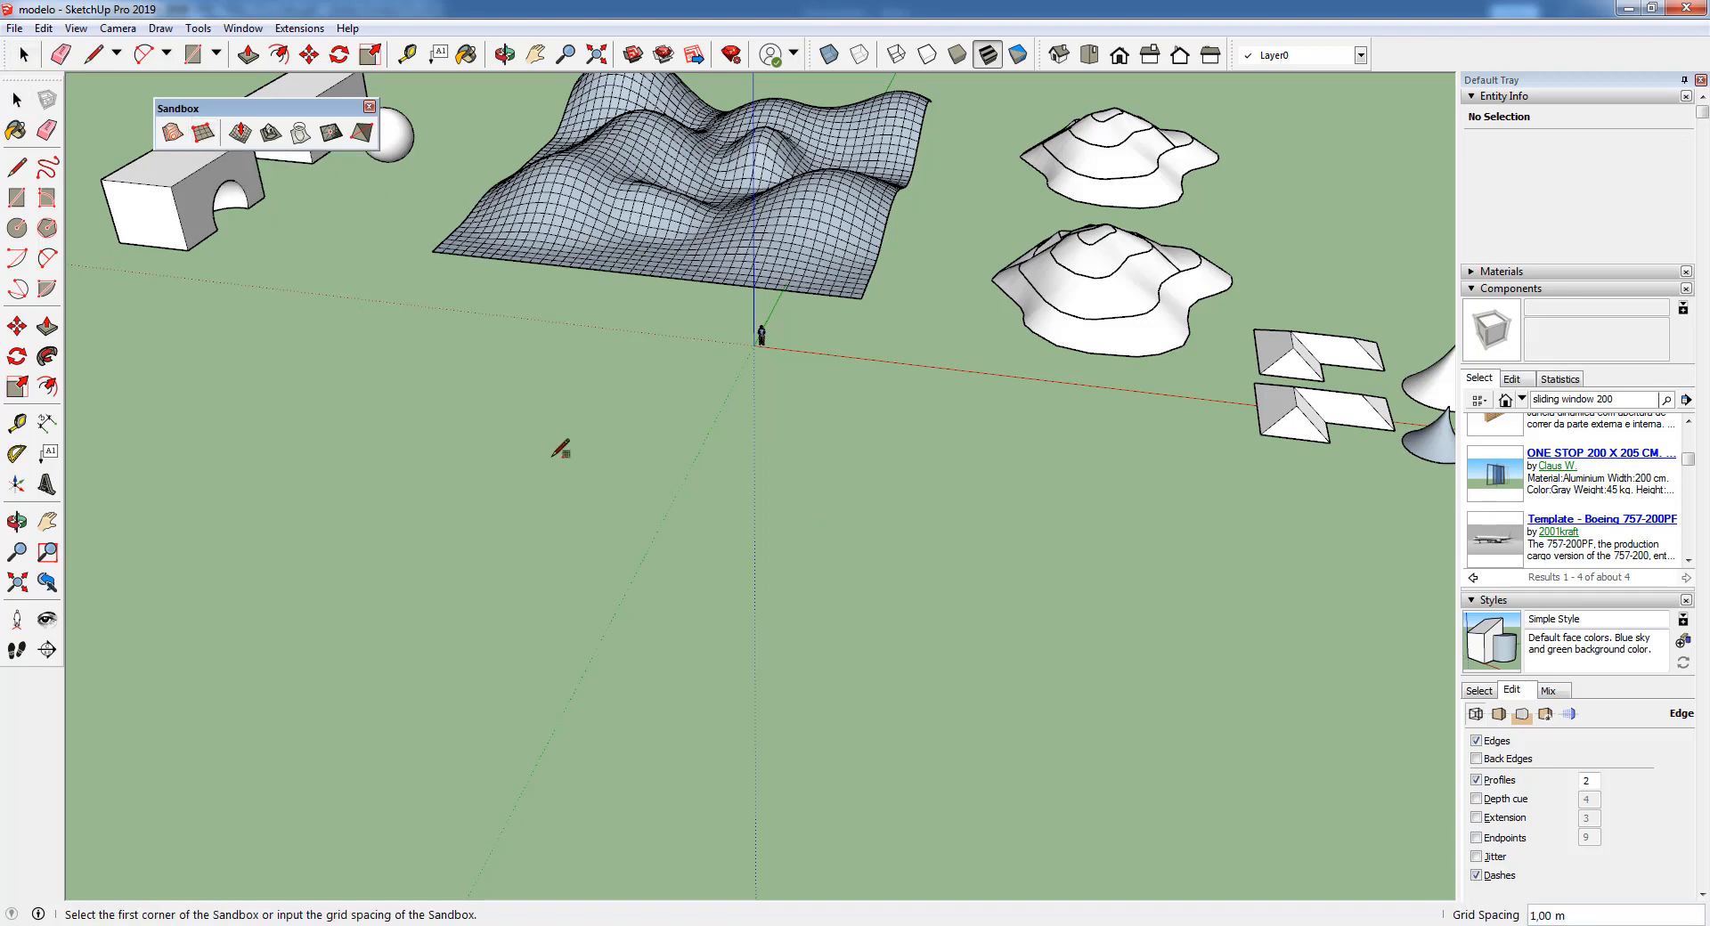
{"action": "mouse_move", "coordinate": [1392, 793]}
{"action": "left_mouse_down"}
{"action": "mouse_move", "coordinate": [1505, 842]}
{"action": "mouse_move", "coordinate": [1444, 891]}
{"action": "left_mouse_up"}
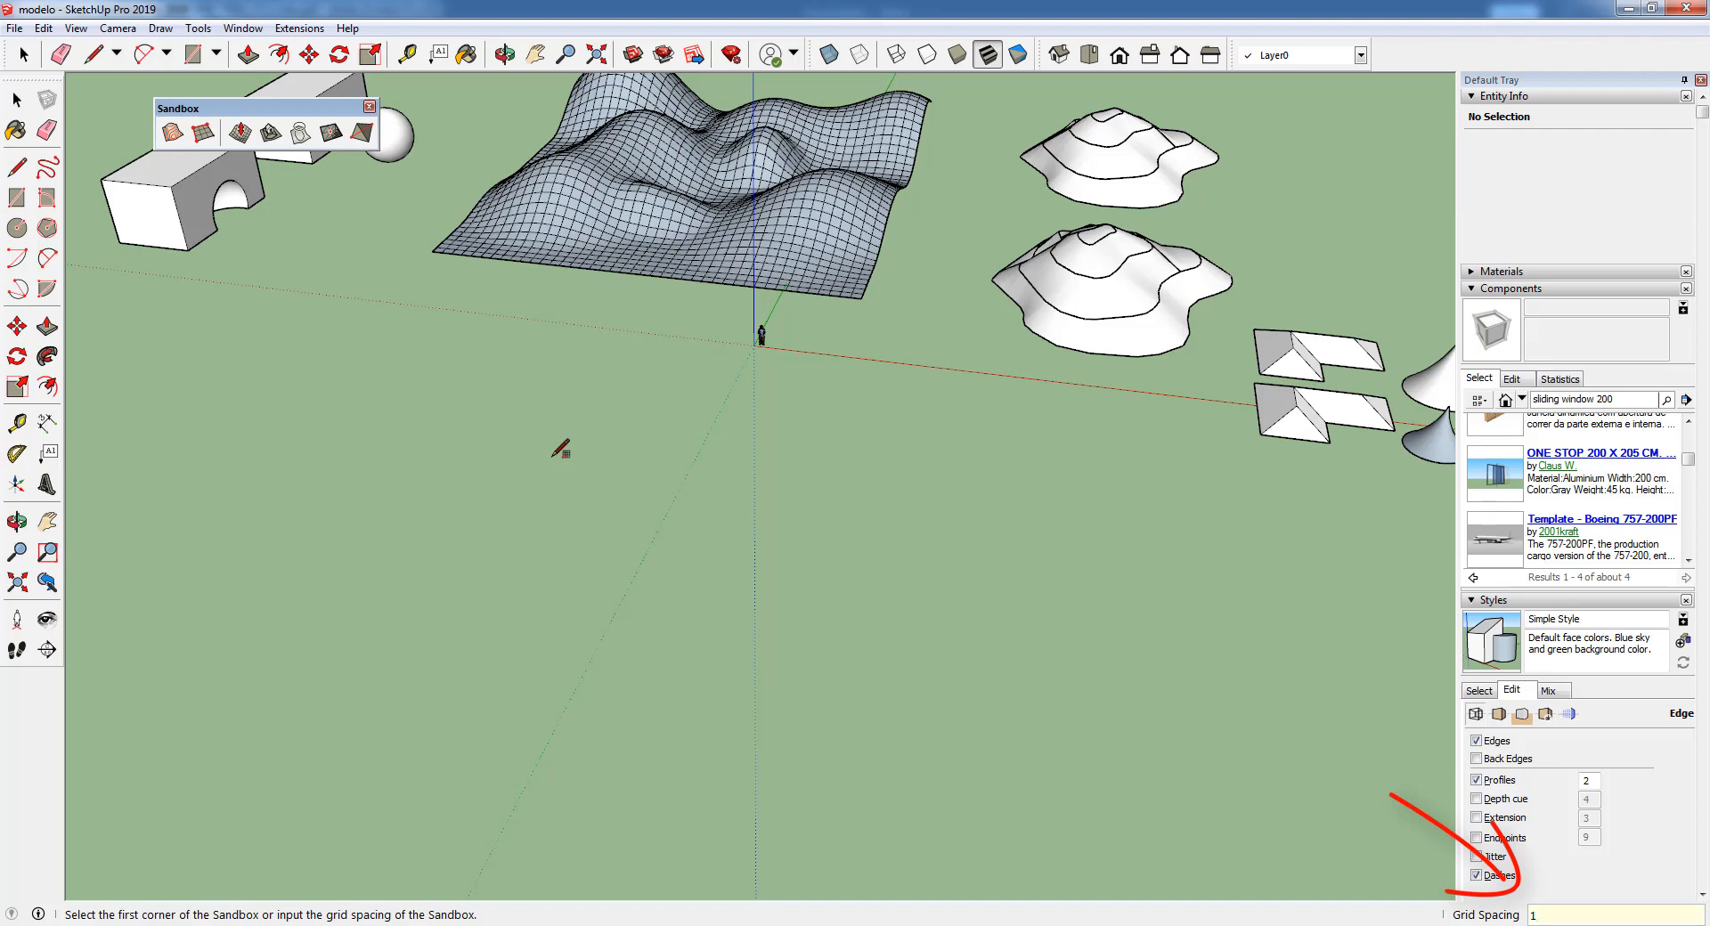
{"action": "key", "text": "Return"}
{"action": "left_click", "coordinate": [445, 365]}
{"action": "left_click", "coordinate": [267, 559]}
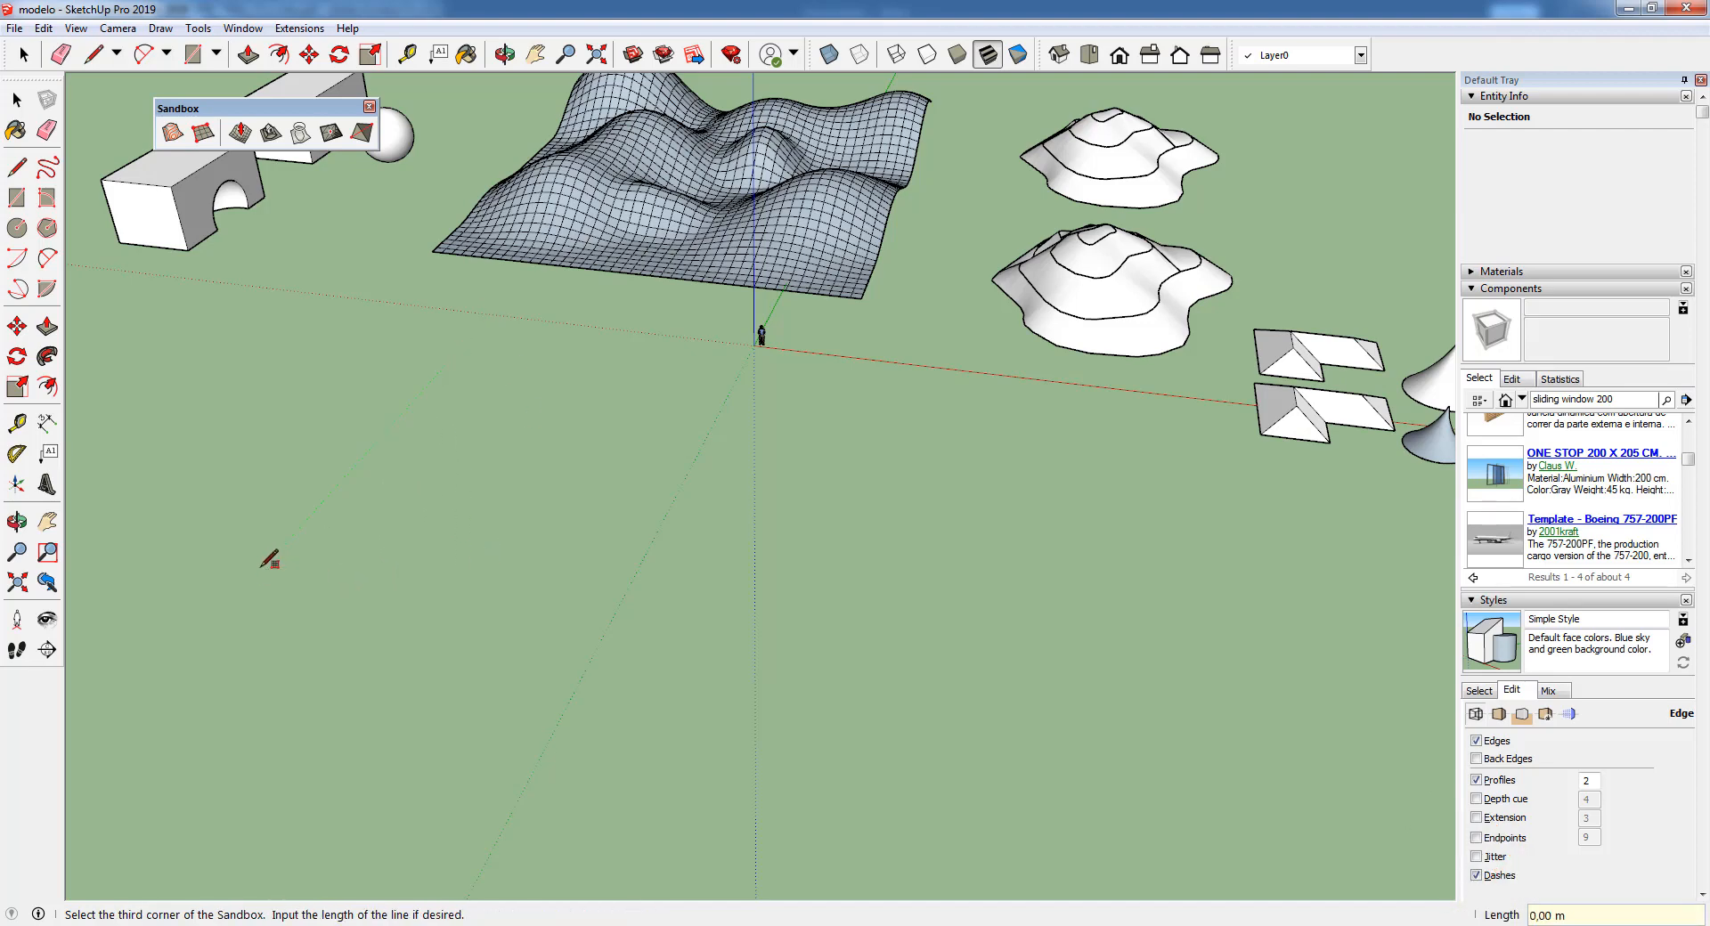
{"action": "left_click", "coordinate": [1109, 717]}
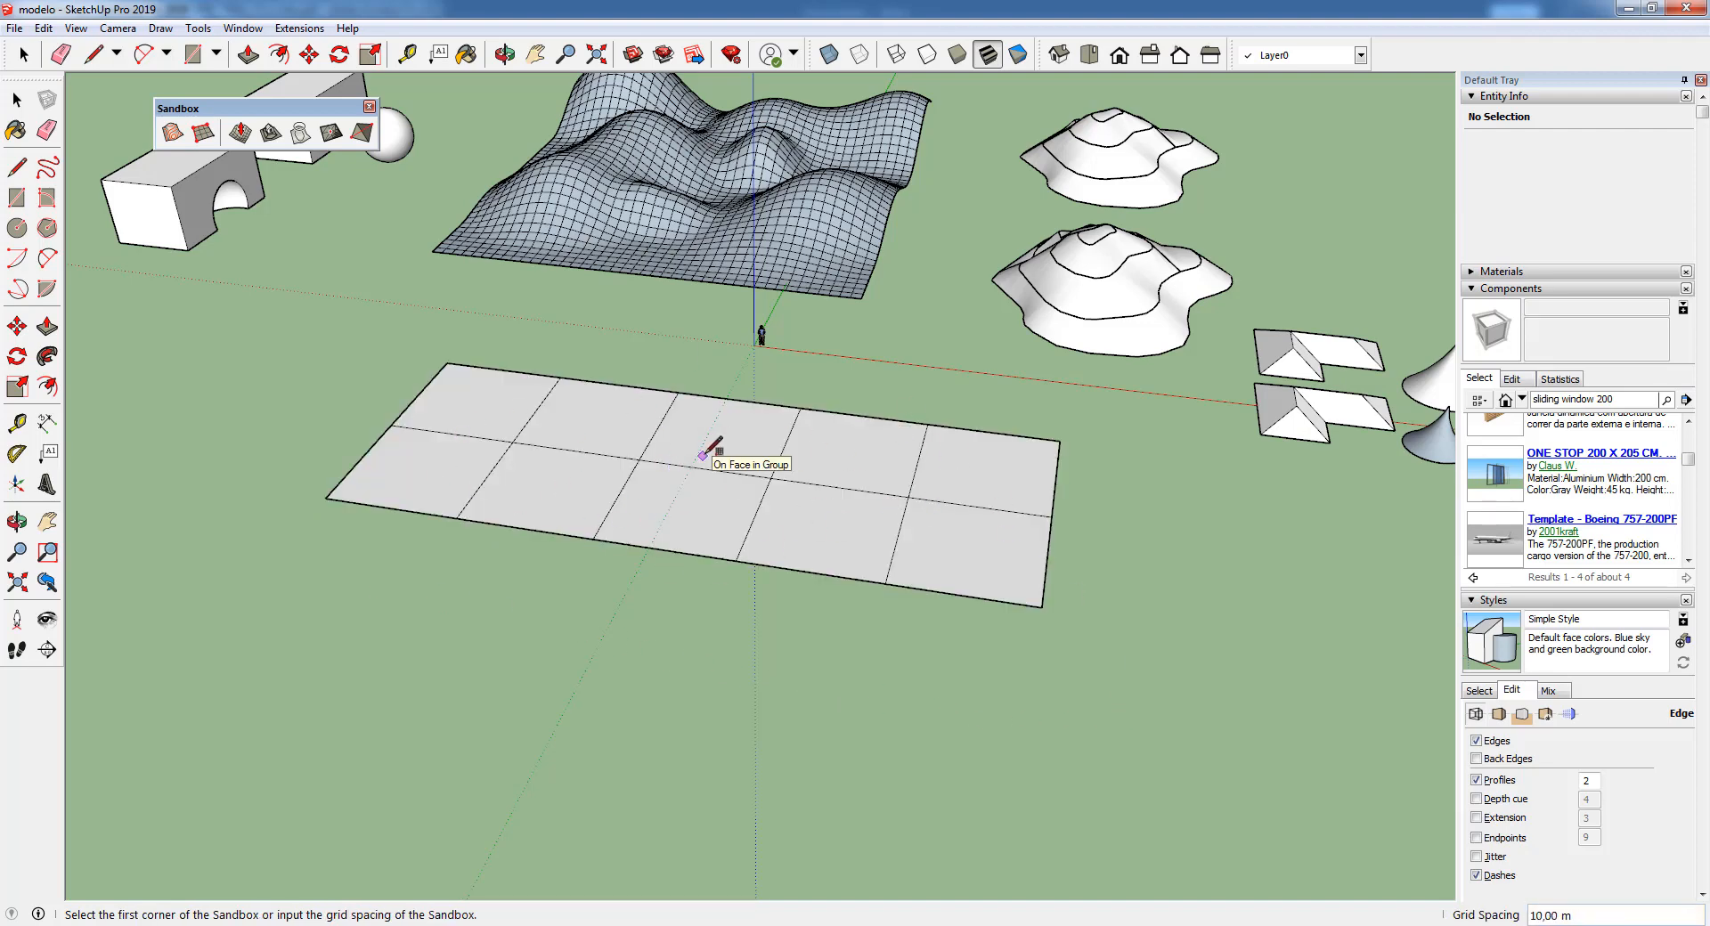
{"action": "key", "text": "ctrl+z"}
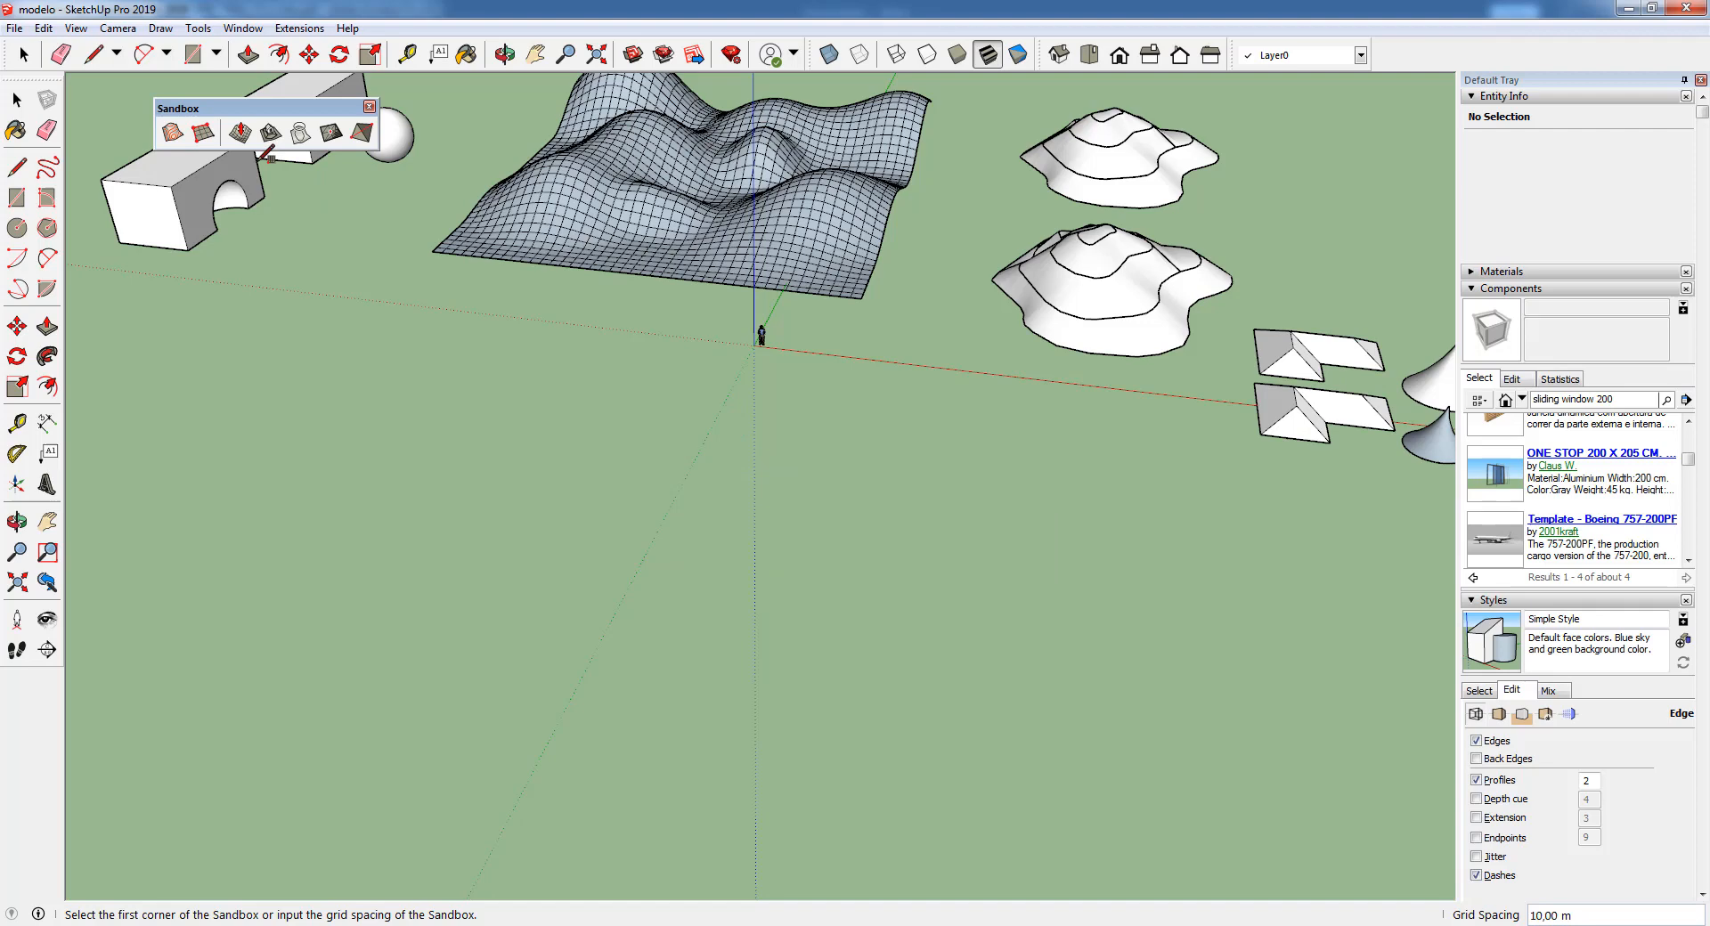
- Draw a large flat From Scratch grid with 1 m spacing on the ground in front of the scale figure, one side parallel to the red axis
{"action": "left_click", "coordinate": [203, 134]}
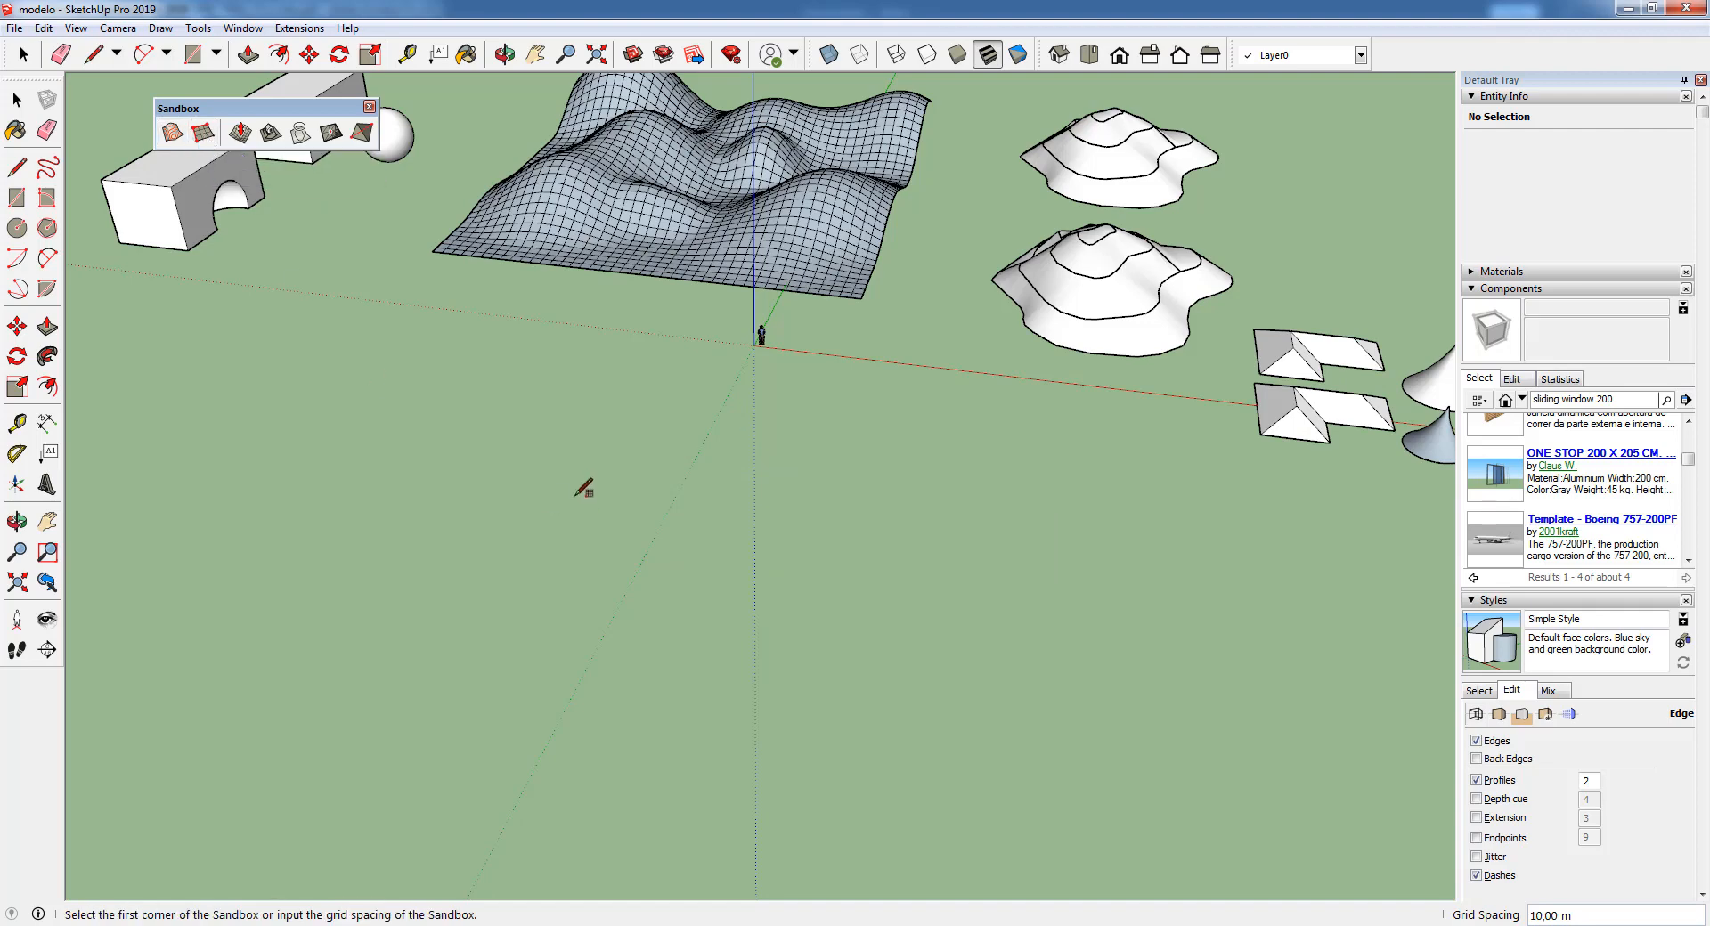
{"action": "type", "text": "1"}
{"action": "key", "text": "Return"}
{"action": "left_click", "coordinate": [364, 359]}
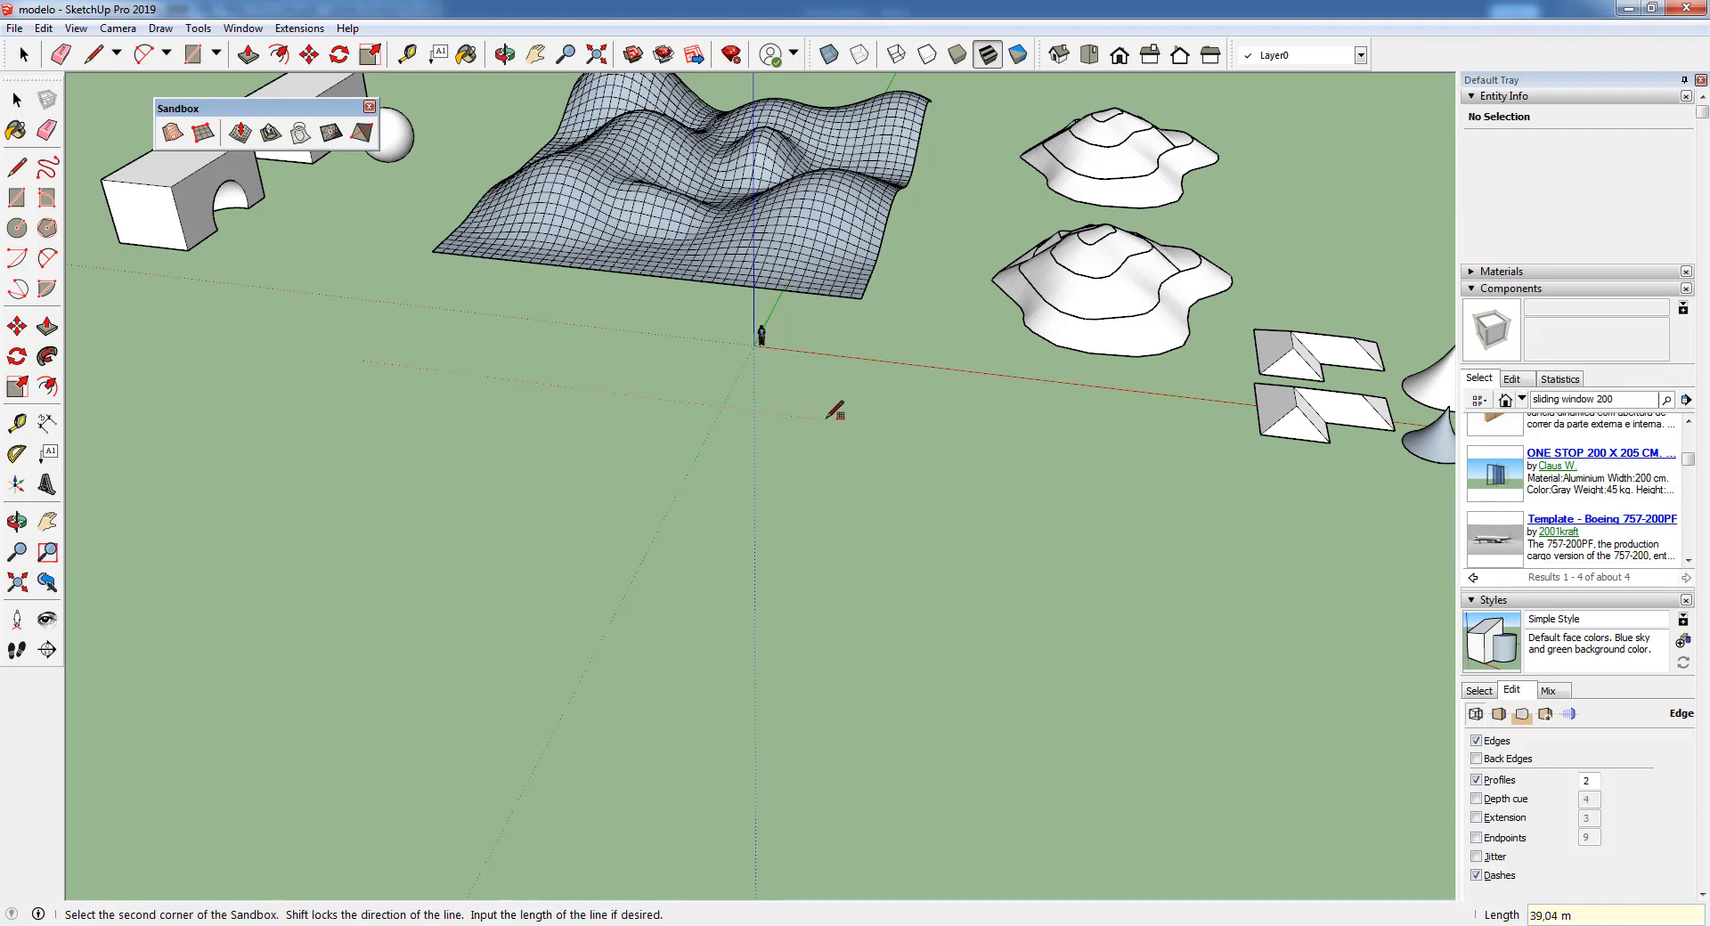
{"action": "left_click", "coordinate": [886, 429]}
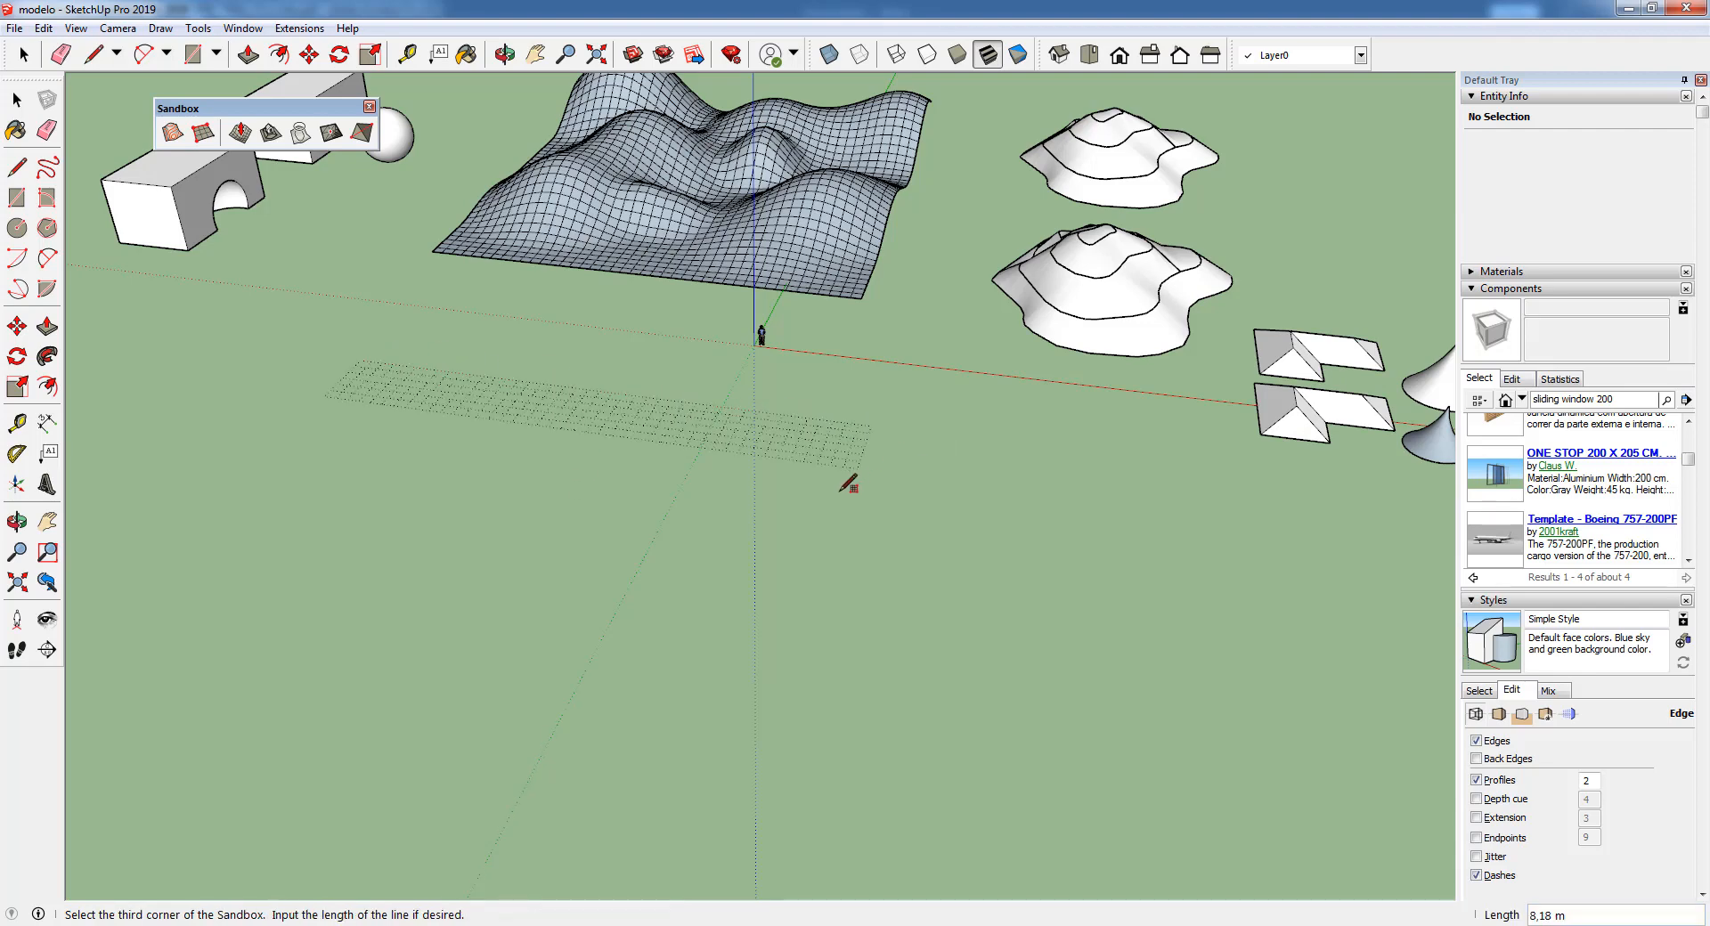
{"action": "middle_click_drag", "start_coordinate": [738, 694], "coordinate": [545, 710]}
{"action": "left_click", "coordinate": [503, 724]}
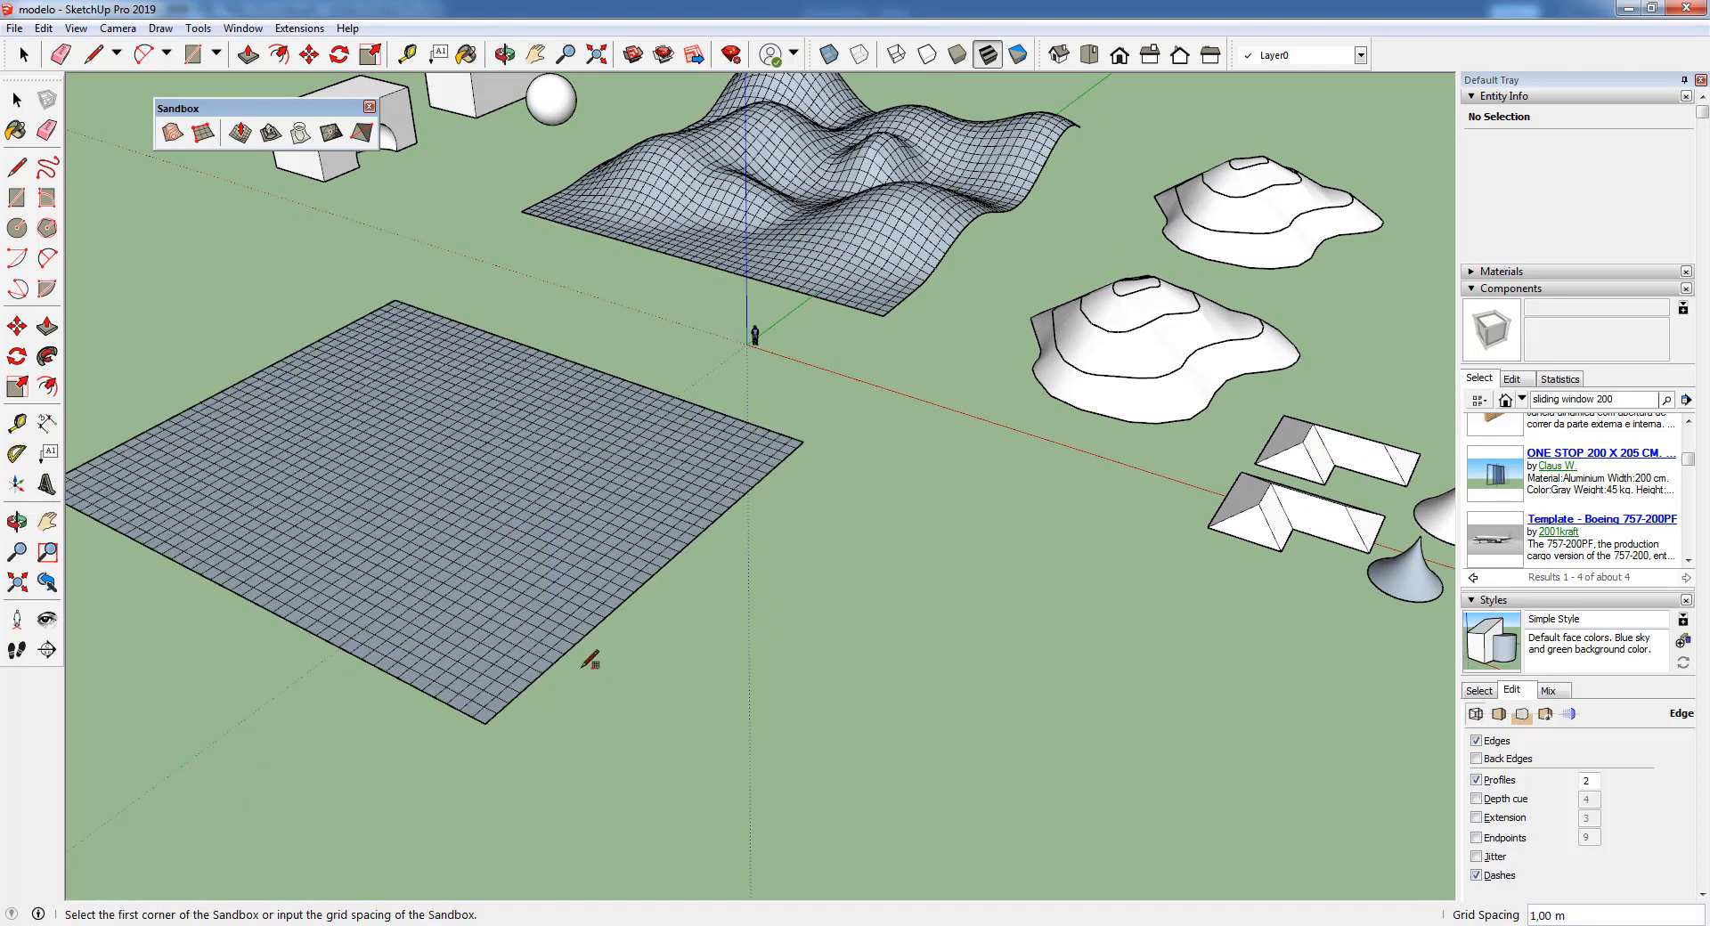
{"action": "middle_click_drag", "start_coordinate": [588, 657], "coordinate": [844, 561]}
{"action": "scroll", "coordinate": [736, 492], "scroll_direction": "up", "scroll_amount": 2}
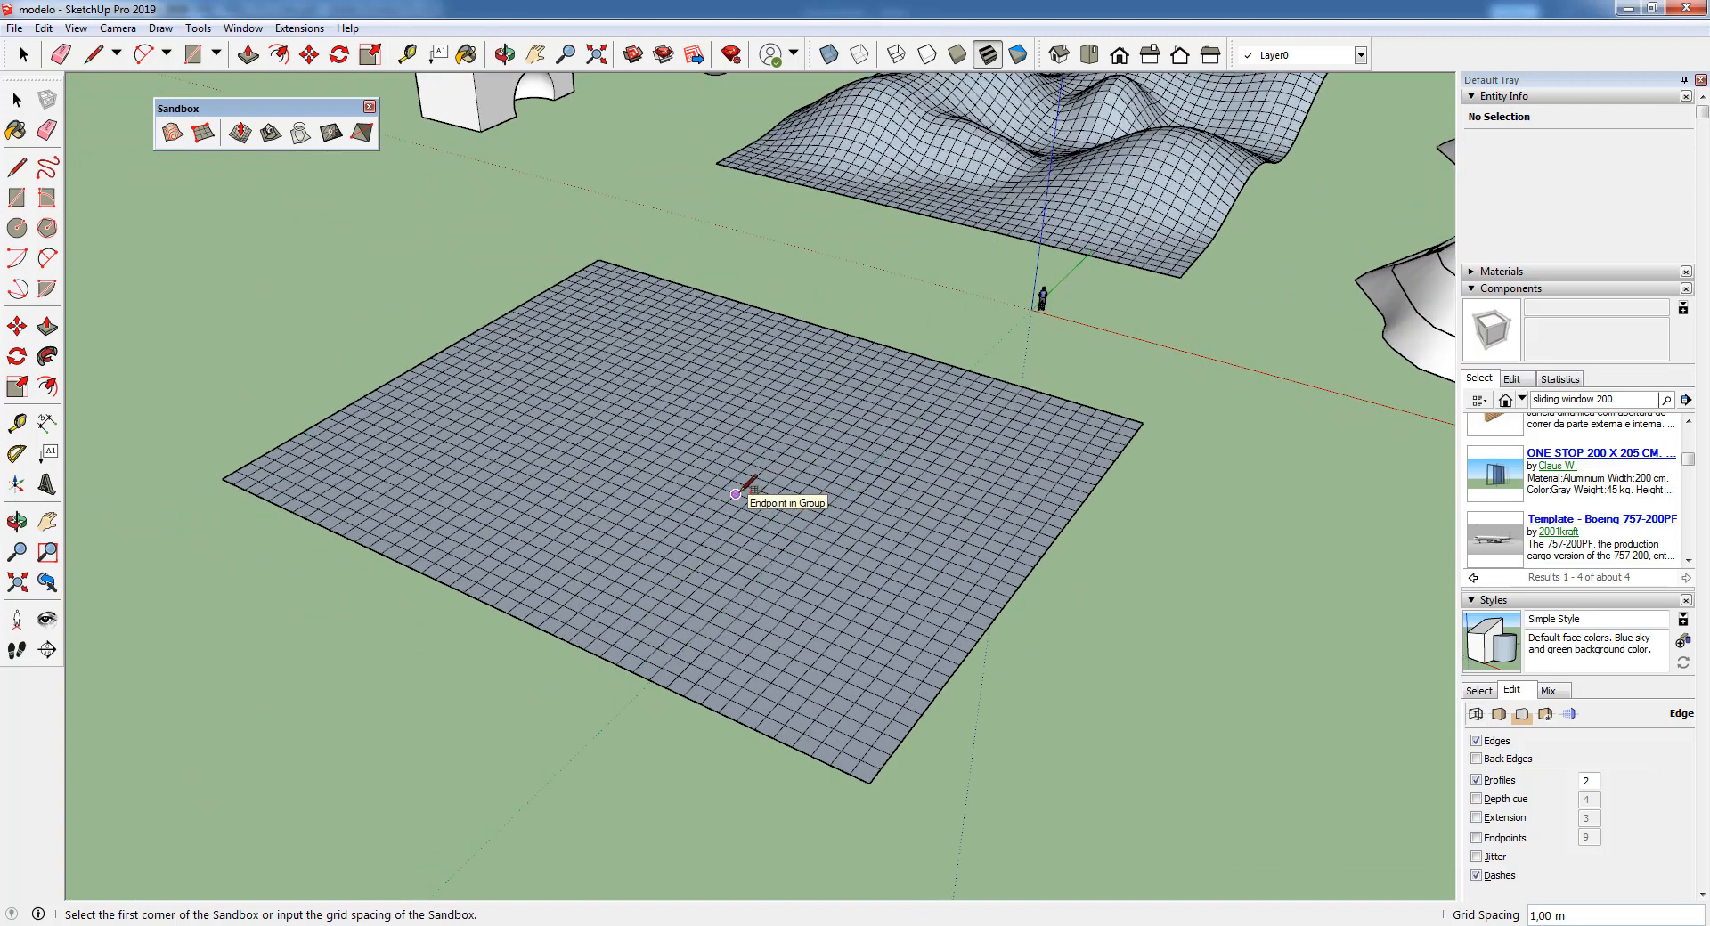
{"action": "key", "text": "space"}
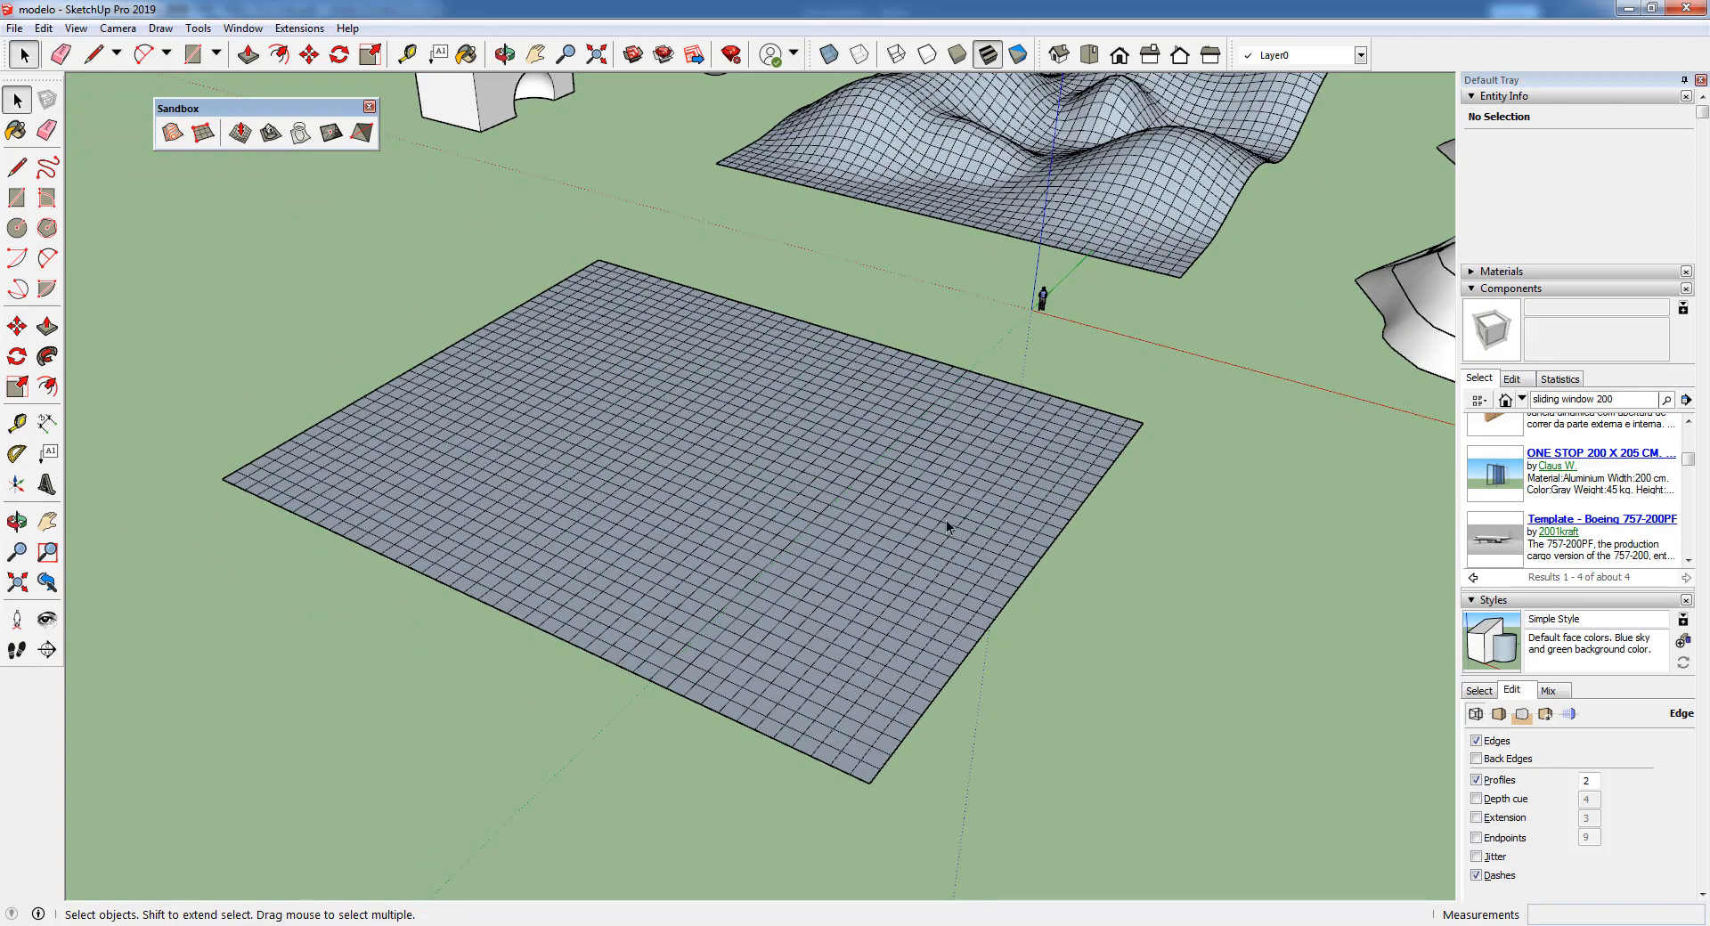
- Open the new flat grid group for editing
{"action": "left_click", "coordinate": [623, 434]}
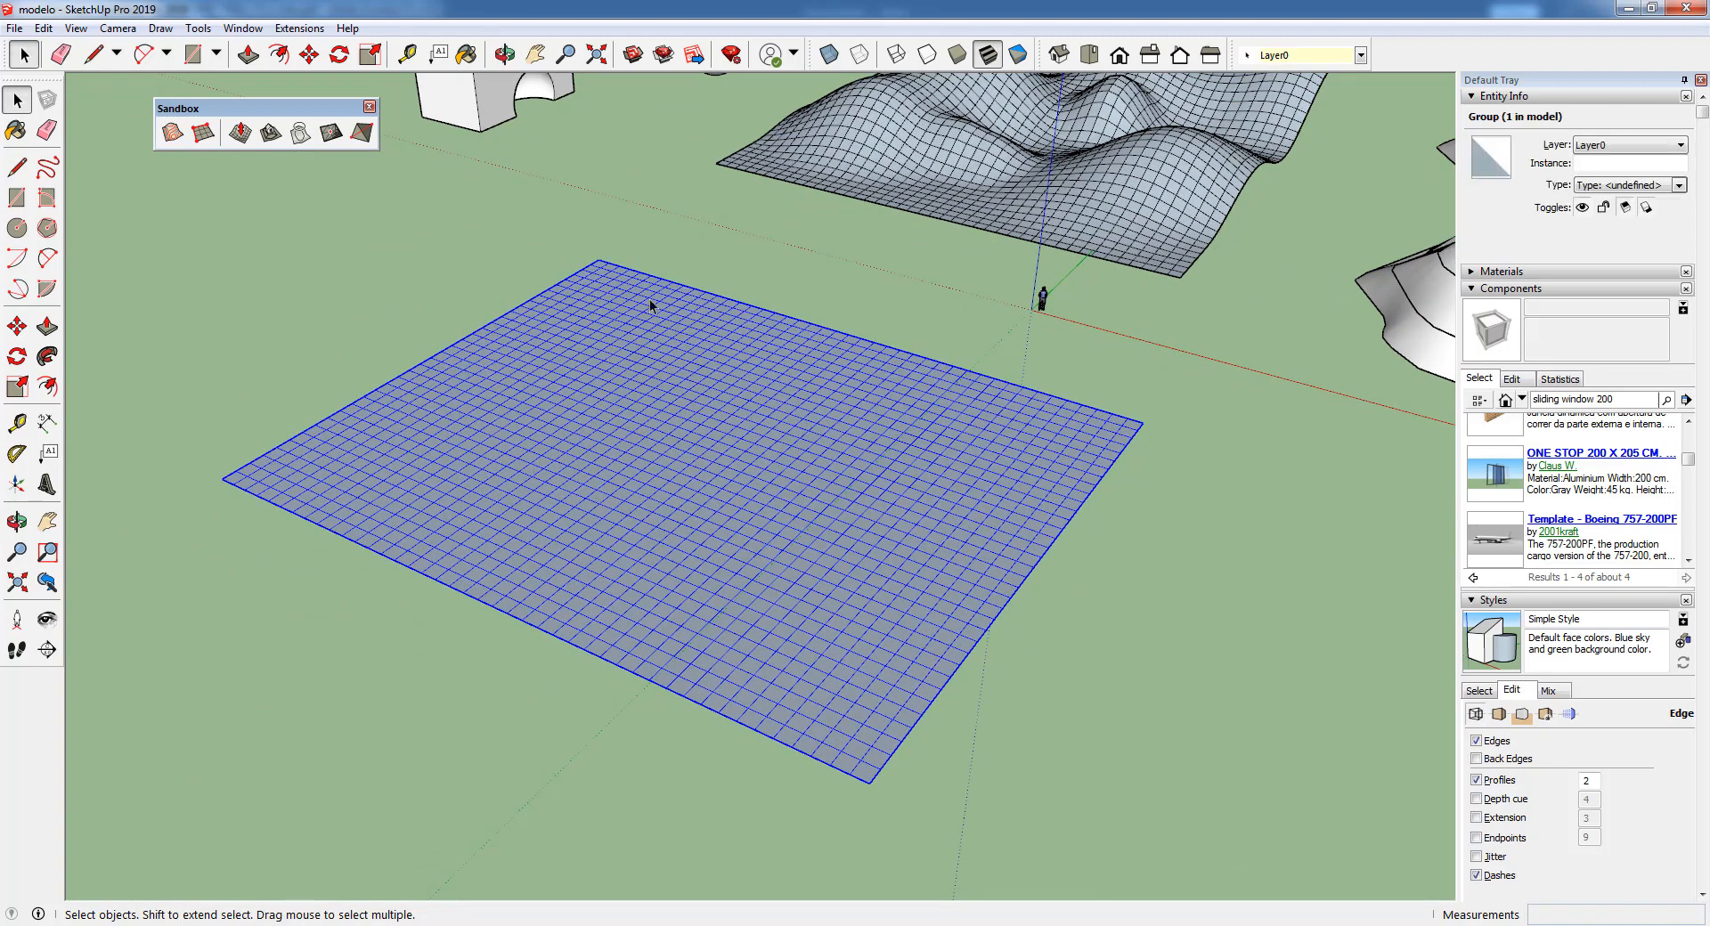
{"action": "double_click", "coordinate": [629, 465]}
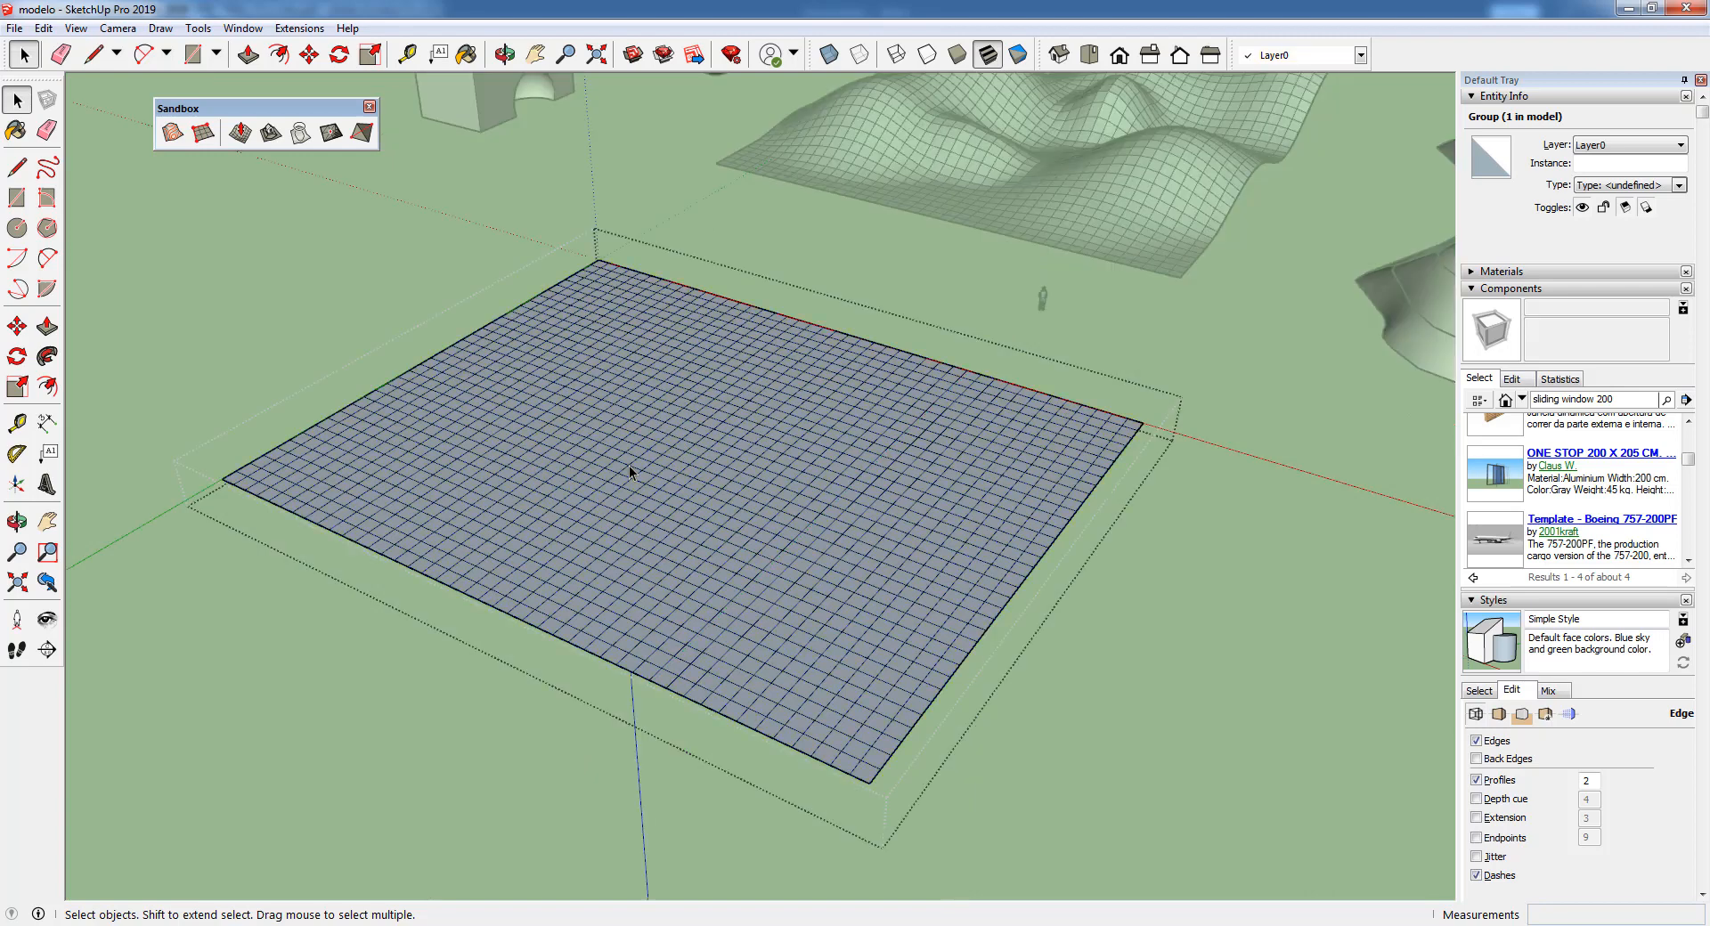
{"action": "left_click", "coordinate": [418, 299]}
{"action": "double_click", "coordinate": [649, 483]}
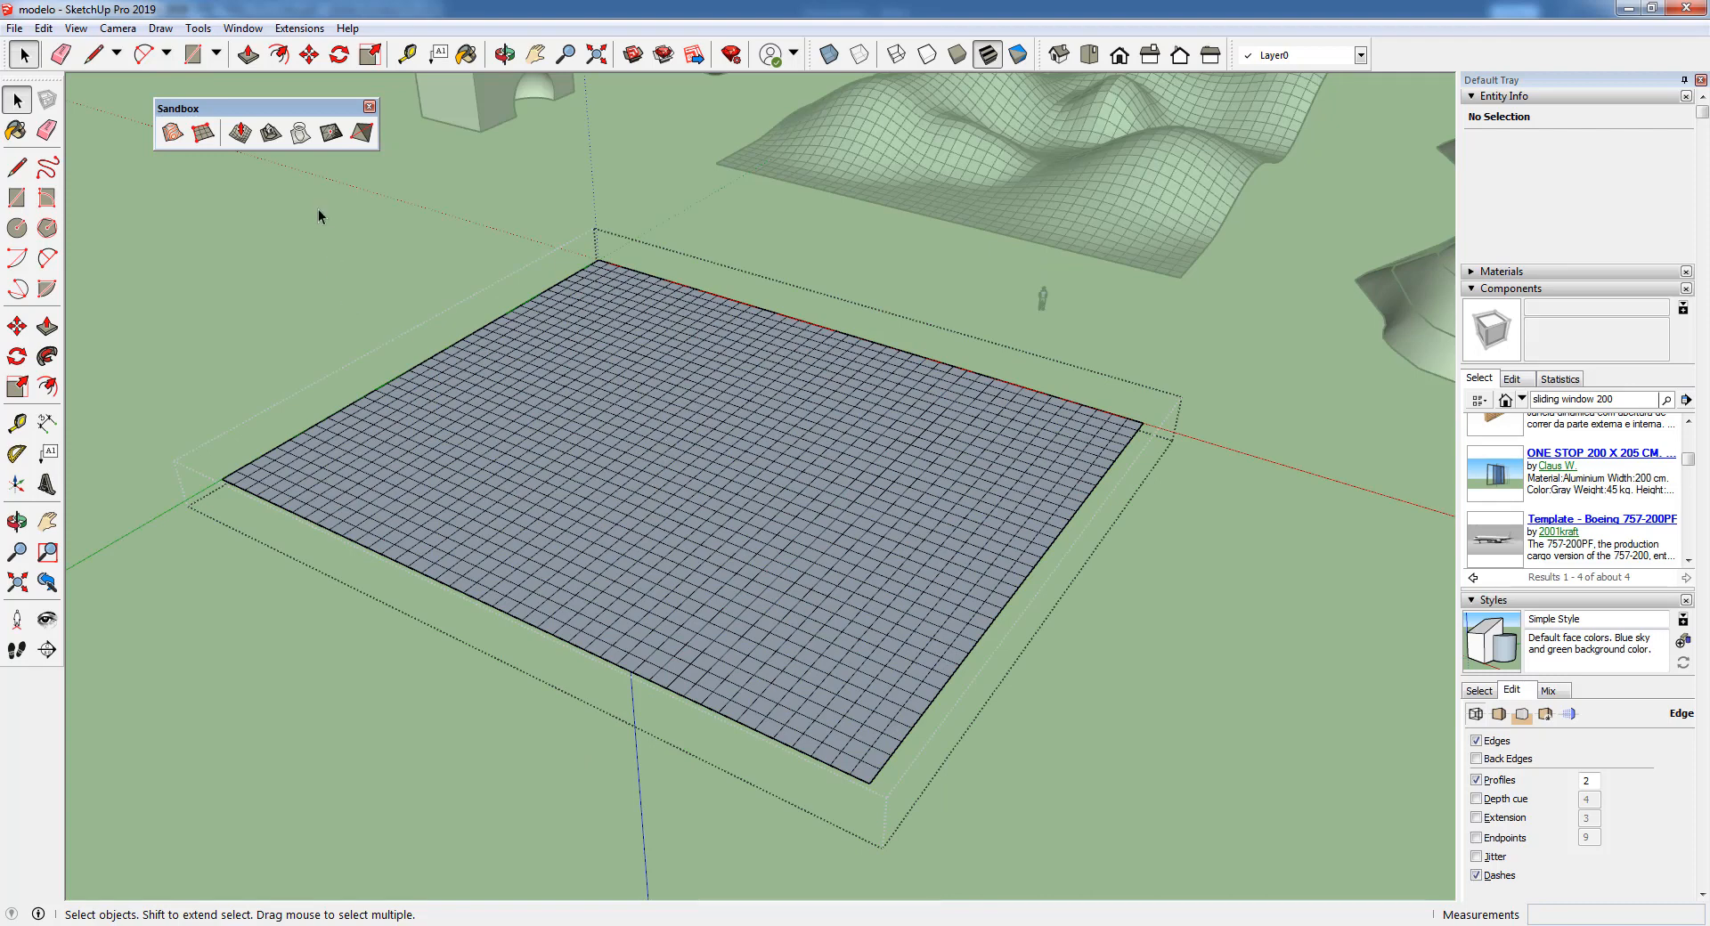
- Raise a hill near the middle of the grid using Smoove with a 12 m radius
{"action": "left_click", "coordinate": [241, 134]}
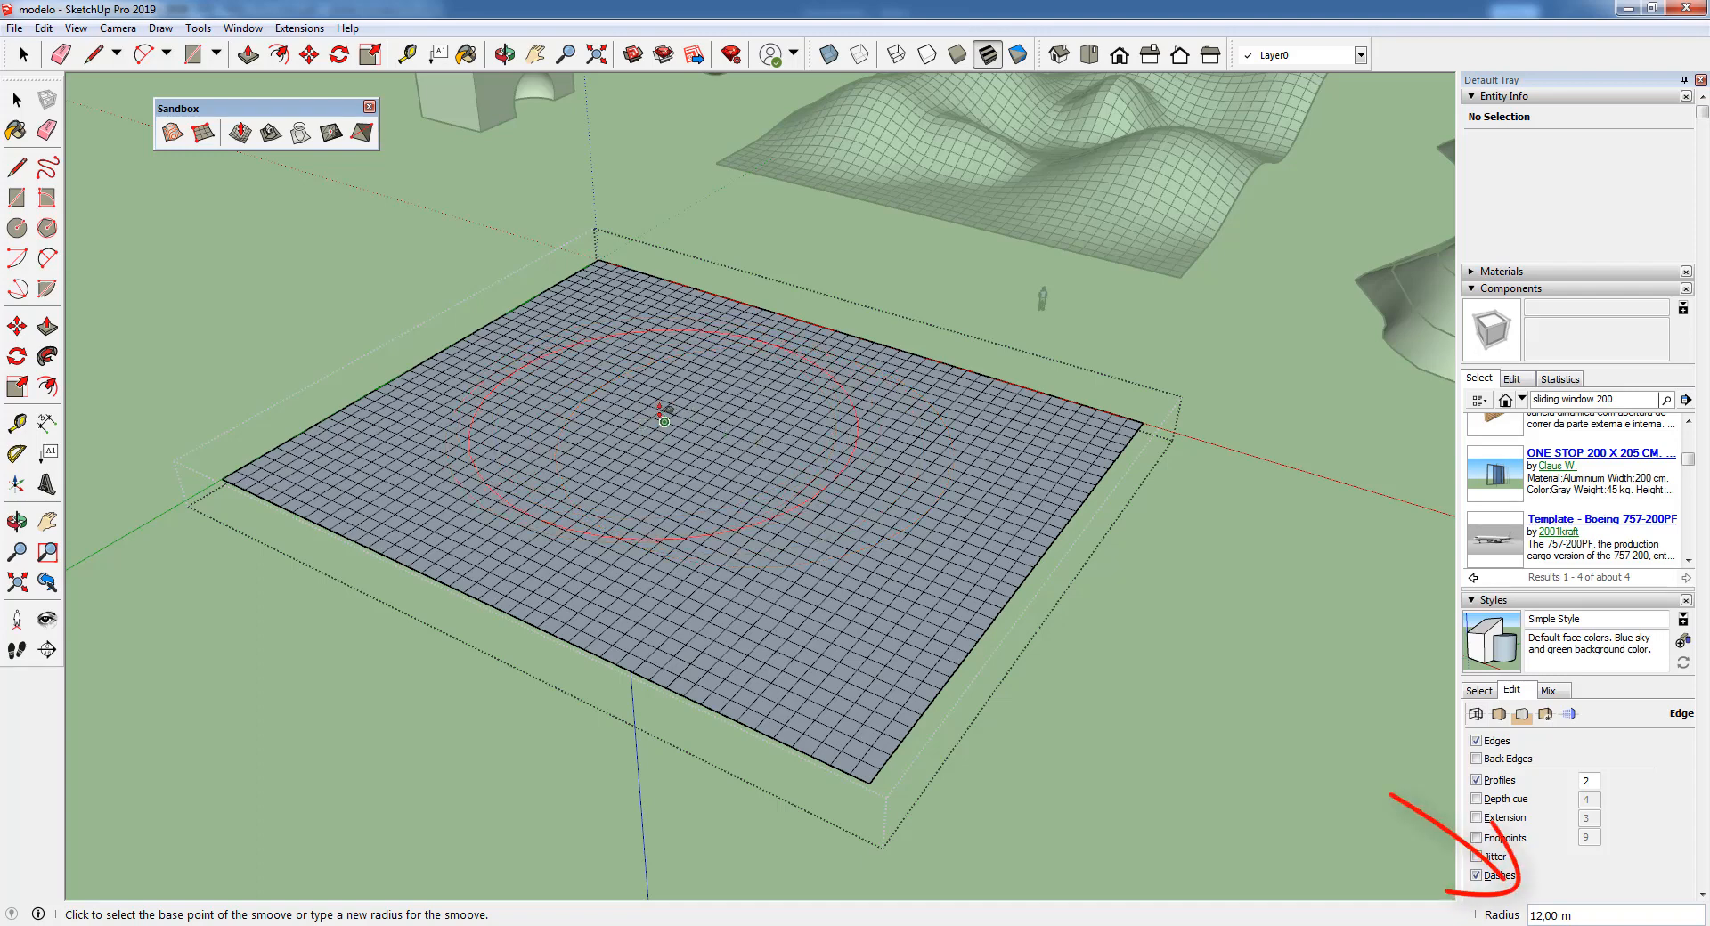
{"action": "scroll", "coordinate": [694, 443], "scroll_direction": "up", "scroll_amount": 1}
{"action": "left_click", "coordinate": [696, 443]}
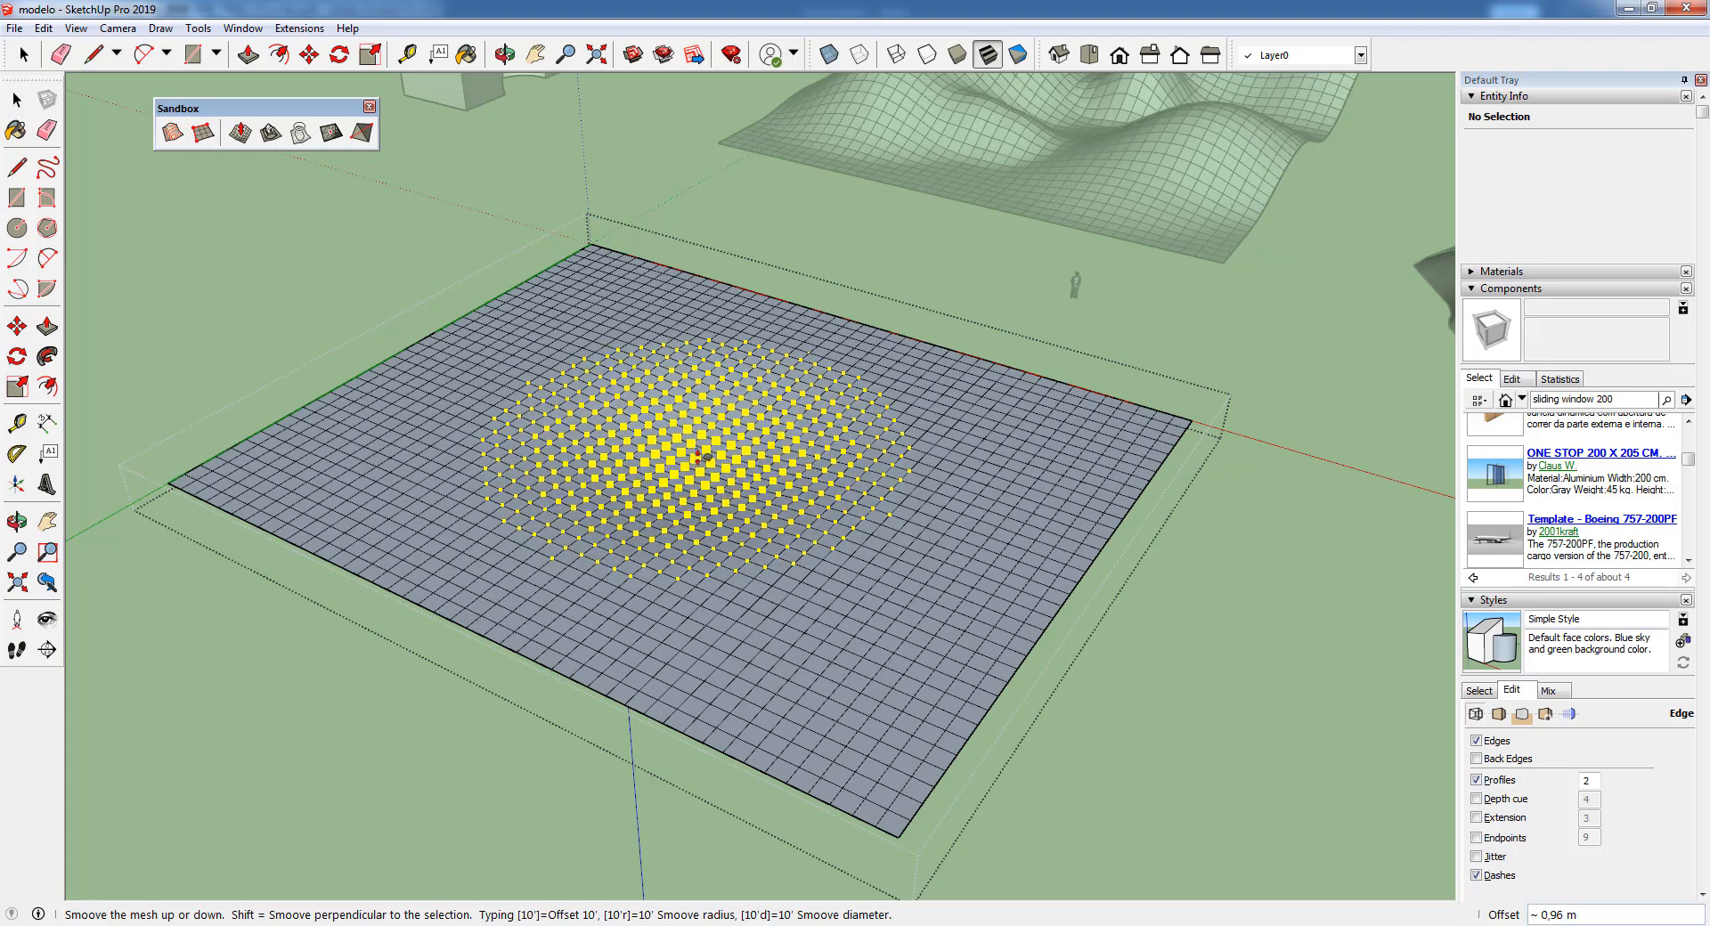
{"action": "scroll", "coordinate": [698, 419], "scroll_direction": "up", "scroll_amount": 2}
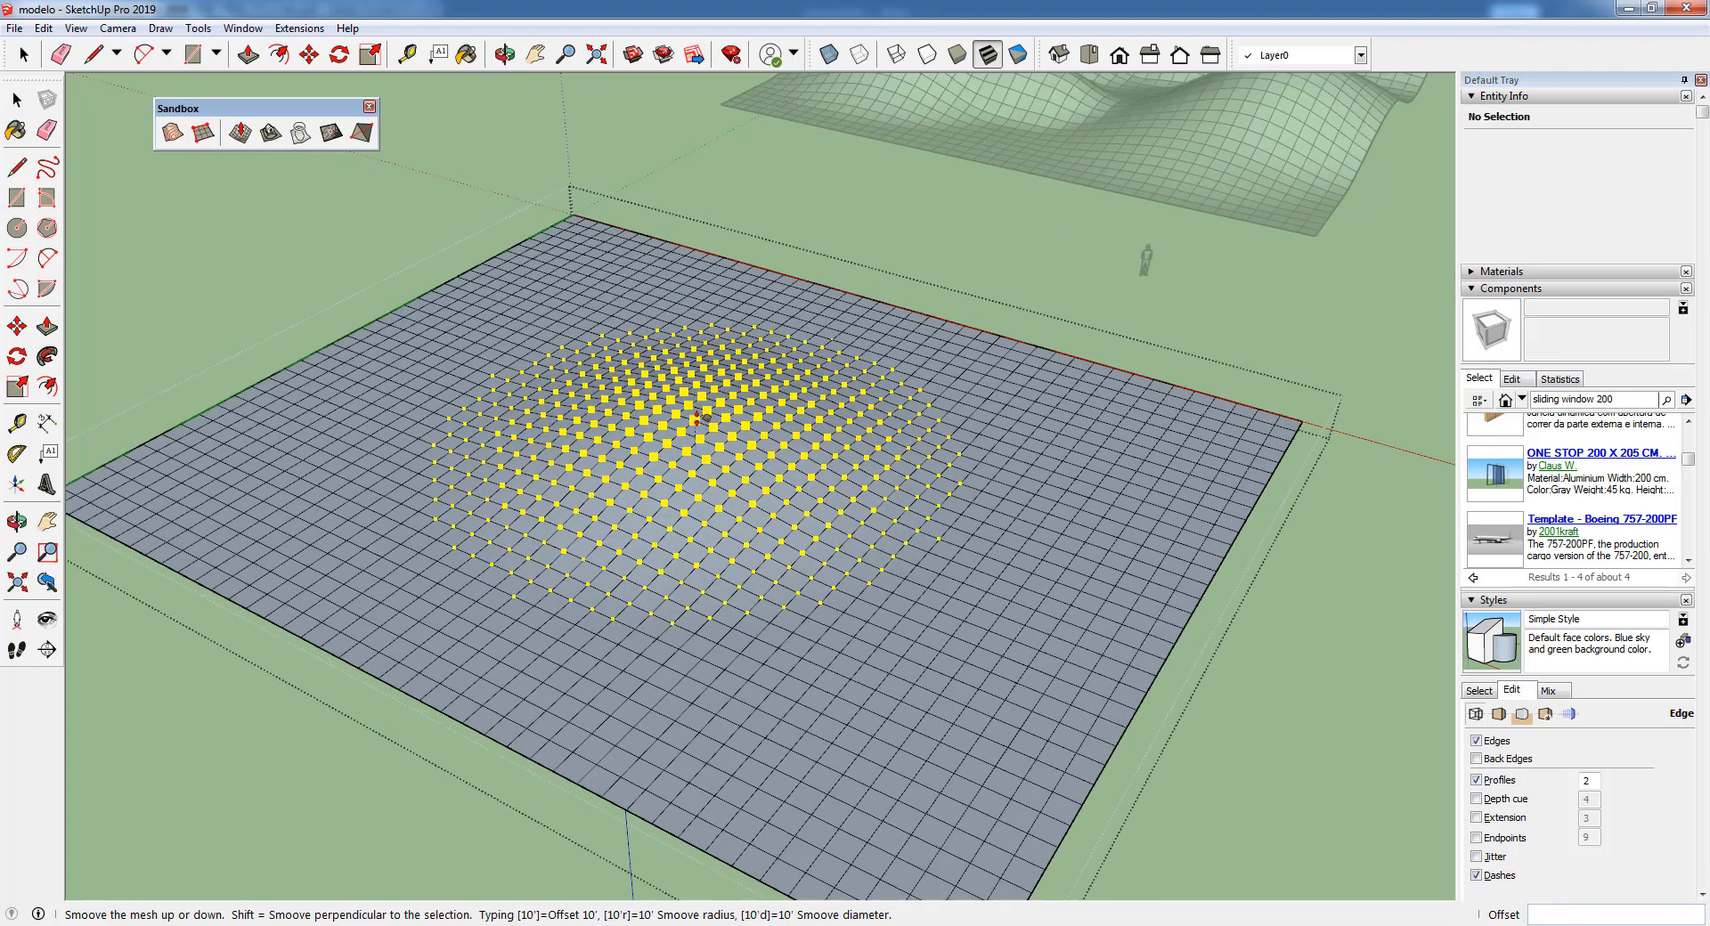
{"action": "scroll", "coordinate": [697, 419], "scroll_direction": "up", "scroll_amount": 1}
{"action": "left_click", "coordinate": [704, 388]}
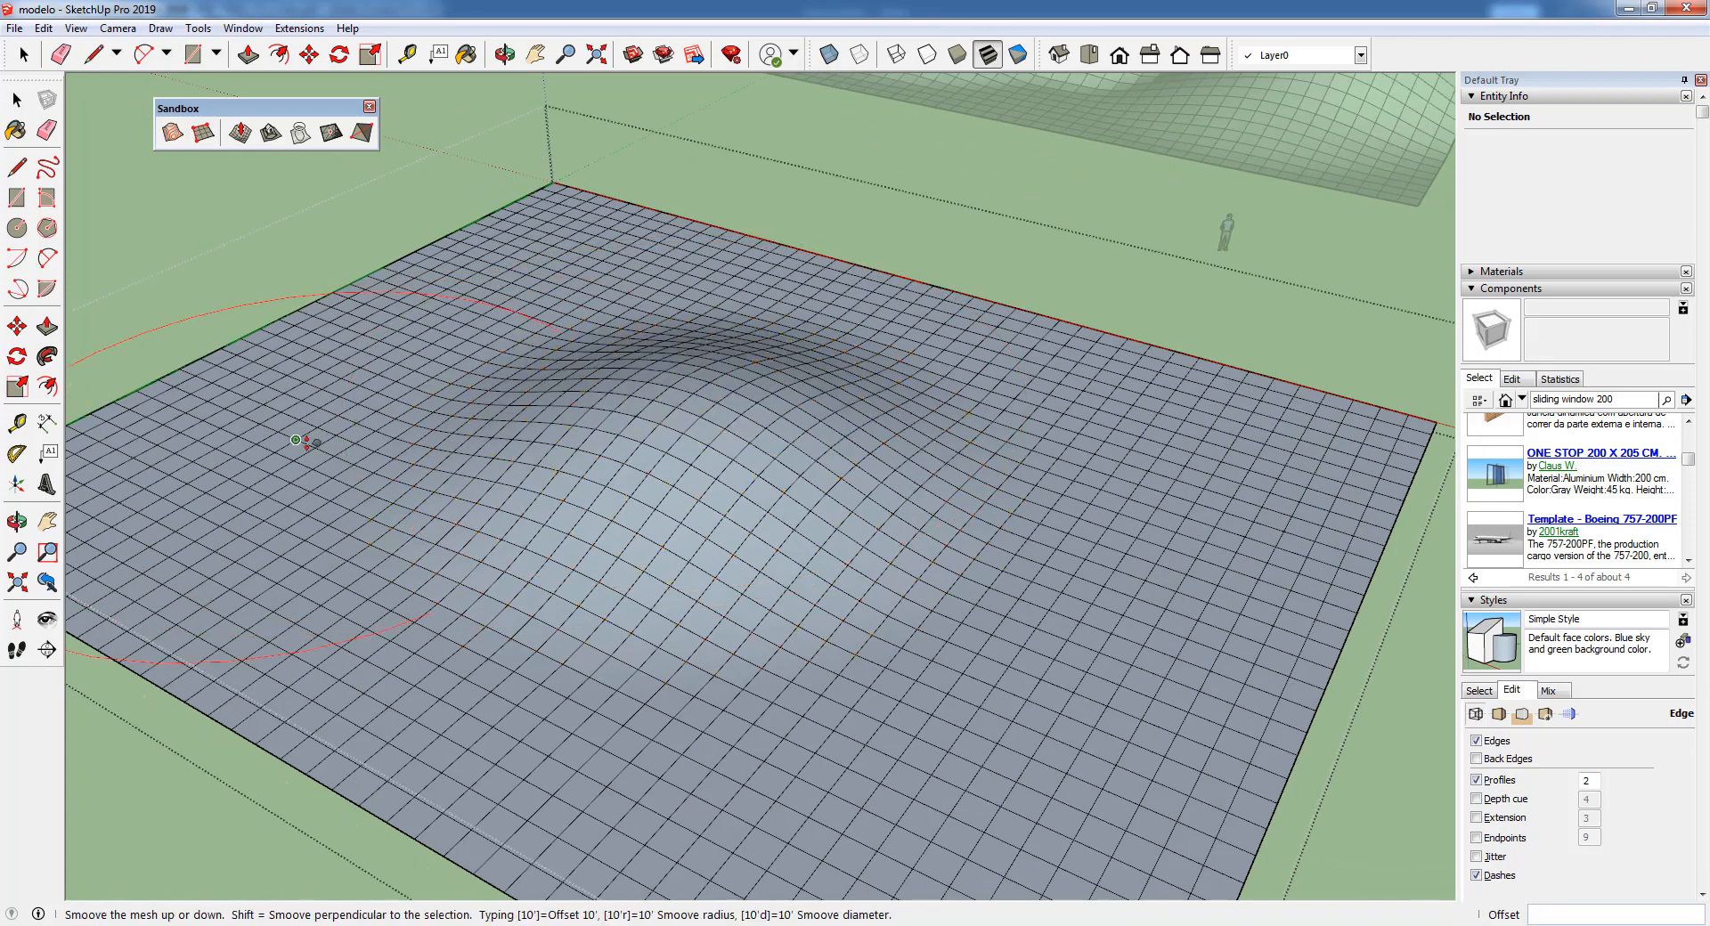
- Raise four more broad hills around the central one with Smoove at 12 m radius: near corner, far side, right edge and front
{"action": "left_click", "coordinate": [296, 440]}
{"action": "left_click", "coordinate": [301, 366]}
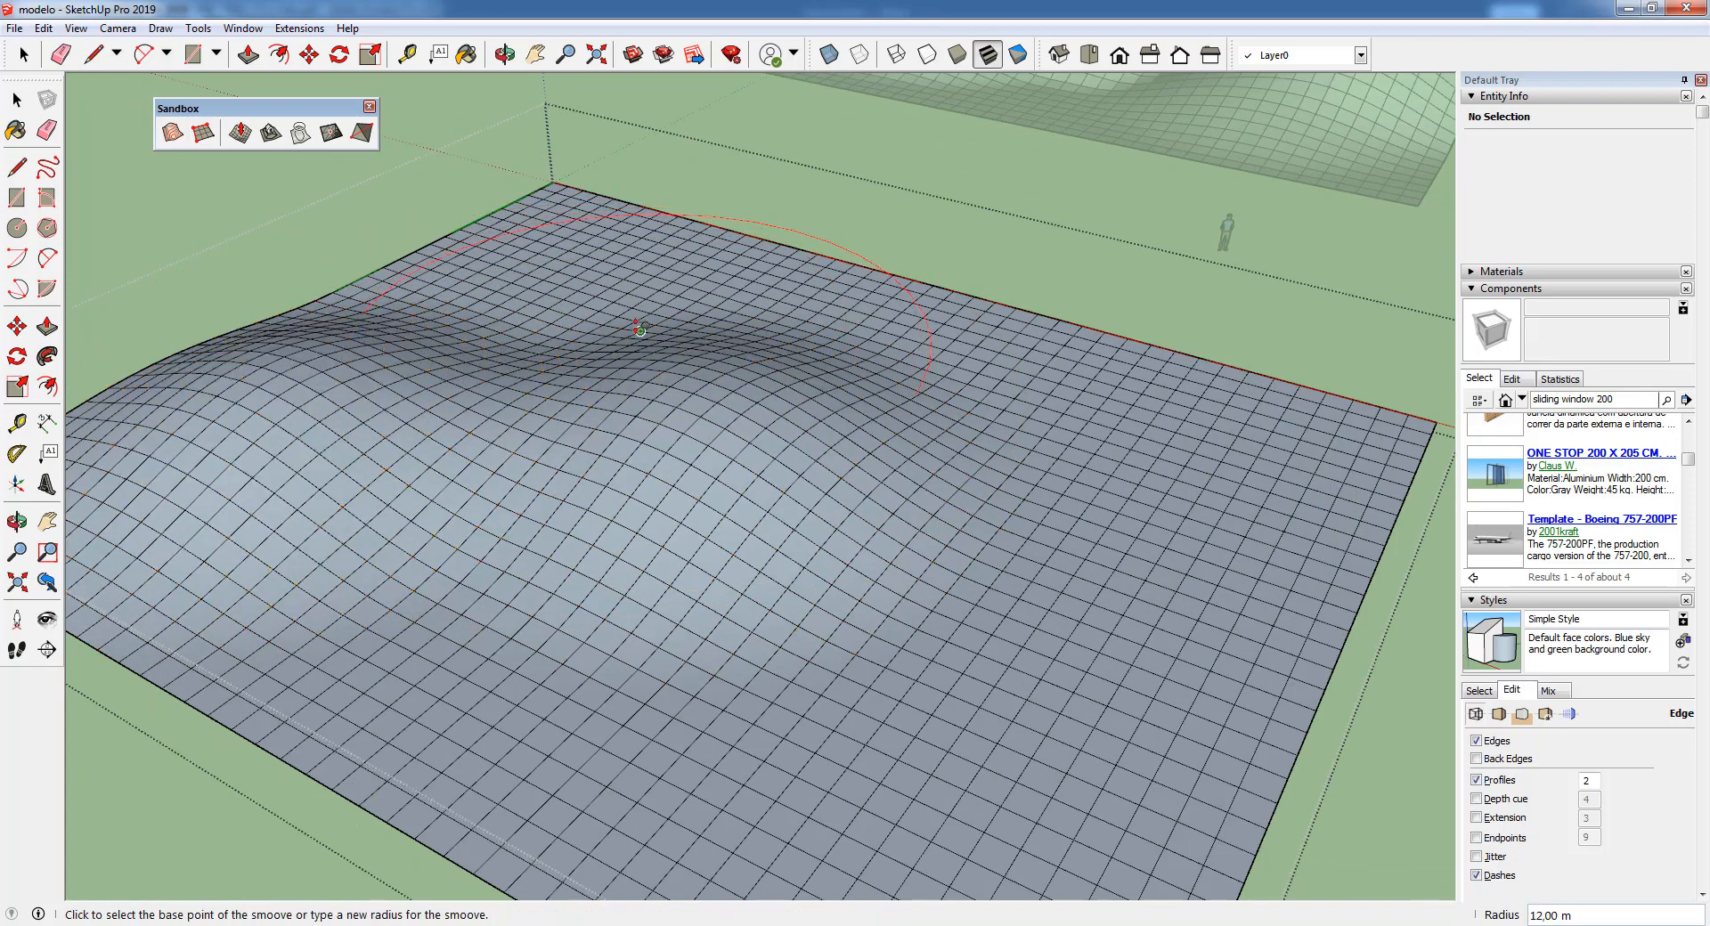
{"action": "left_click", "coordinate": [640, 330]}
{"action": "left_click", "coordinate": [638, 285]}
{"action": "left_click", "coordinate": [1085, 439]}
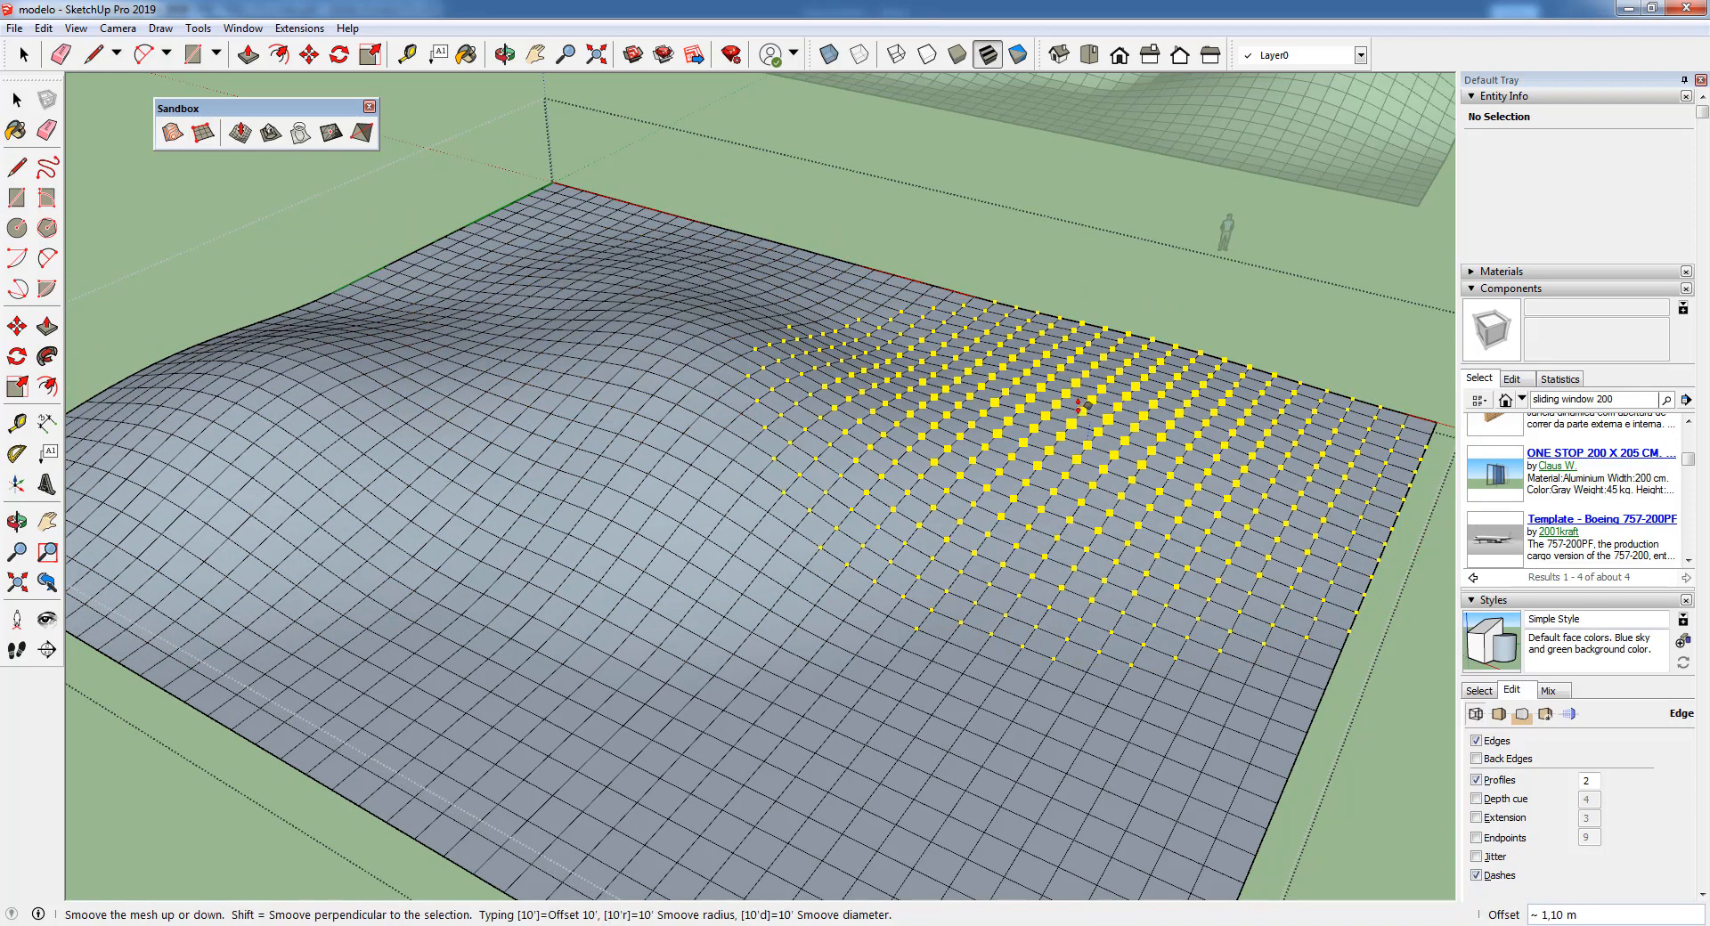
{"action": "left_click", "coordinate": [1085, 379]}
{"action": "left_click", "coordinate": [855, 521]}
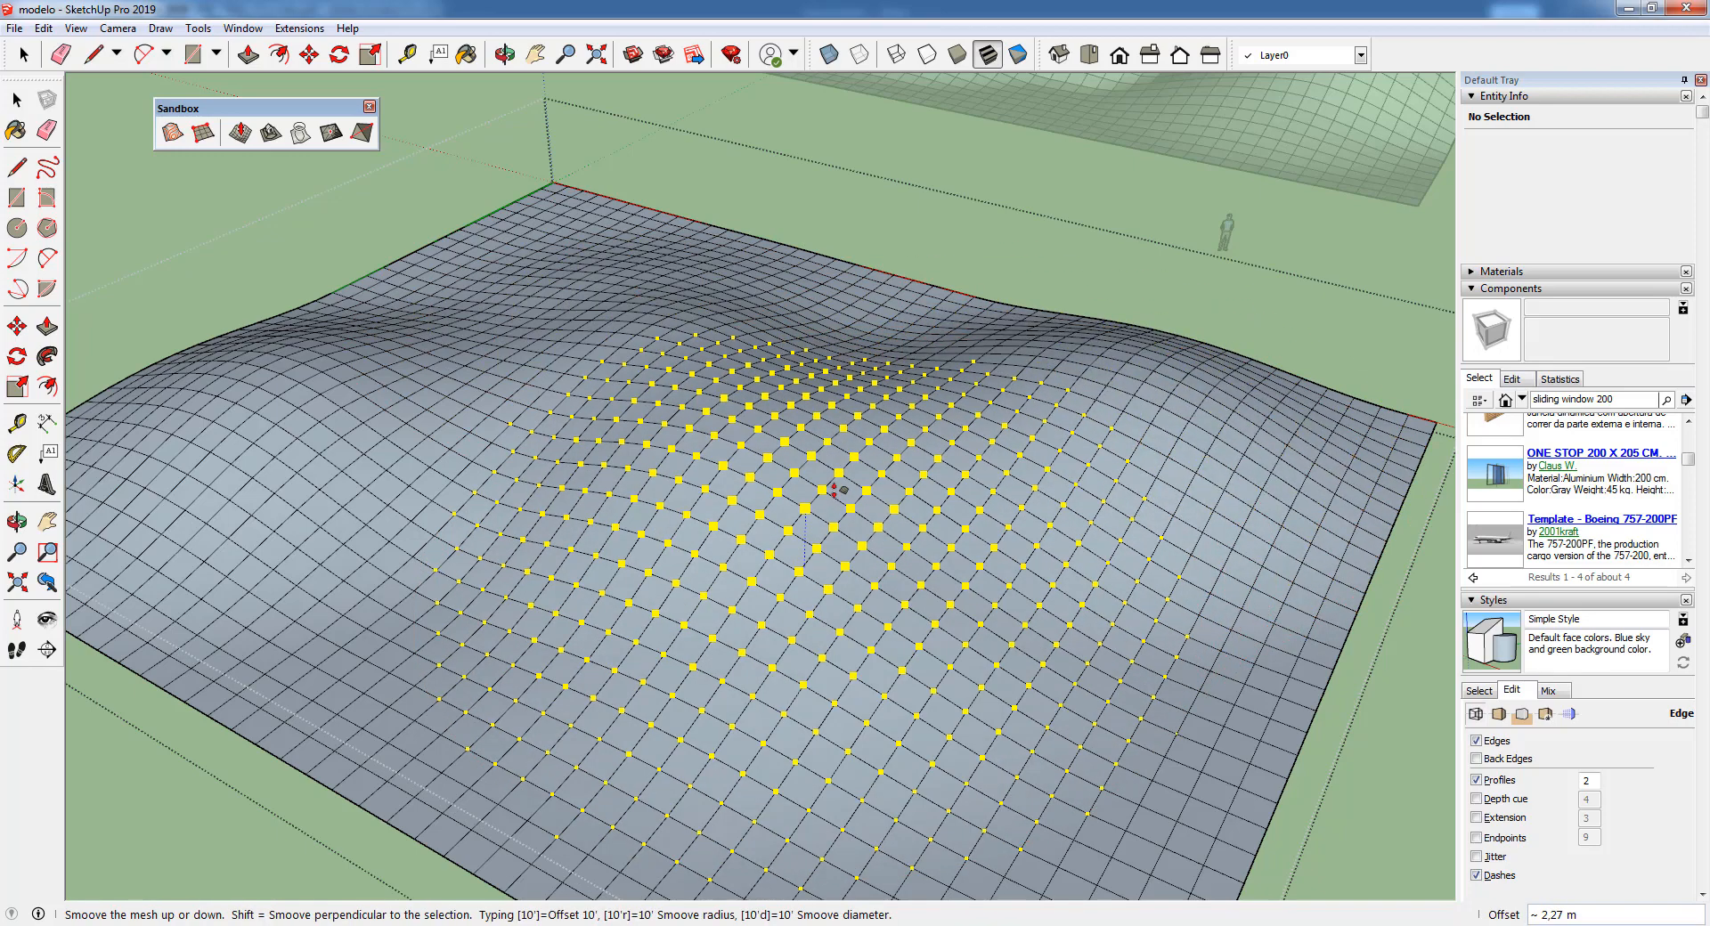
{"action": "left_click", "coordinate": [837, 490]}
- Set the Smoove radius to 4 m and raise two small bumps, one on each side of the terrain's middle
{"action": "scroll", "coordinate": [837, 490], "scroll_direction": "down", "scroll_amount": 2}
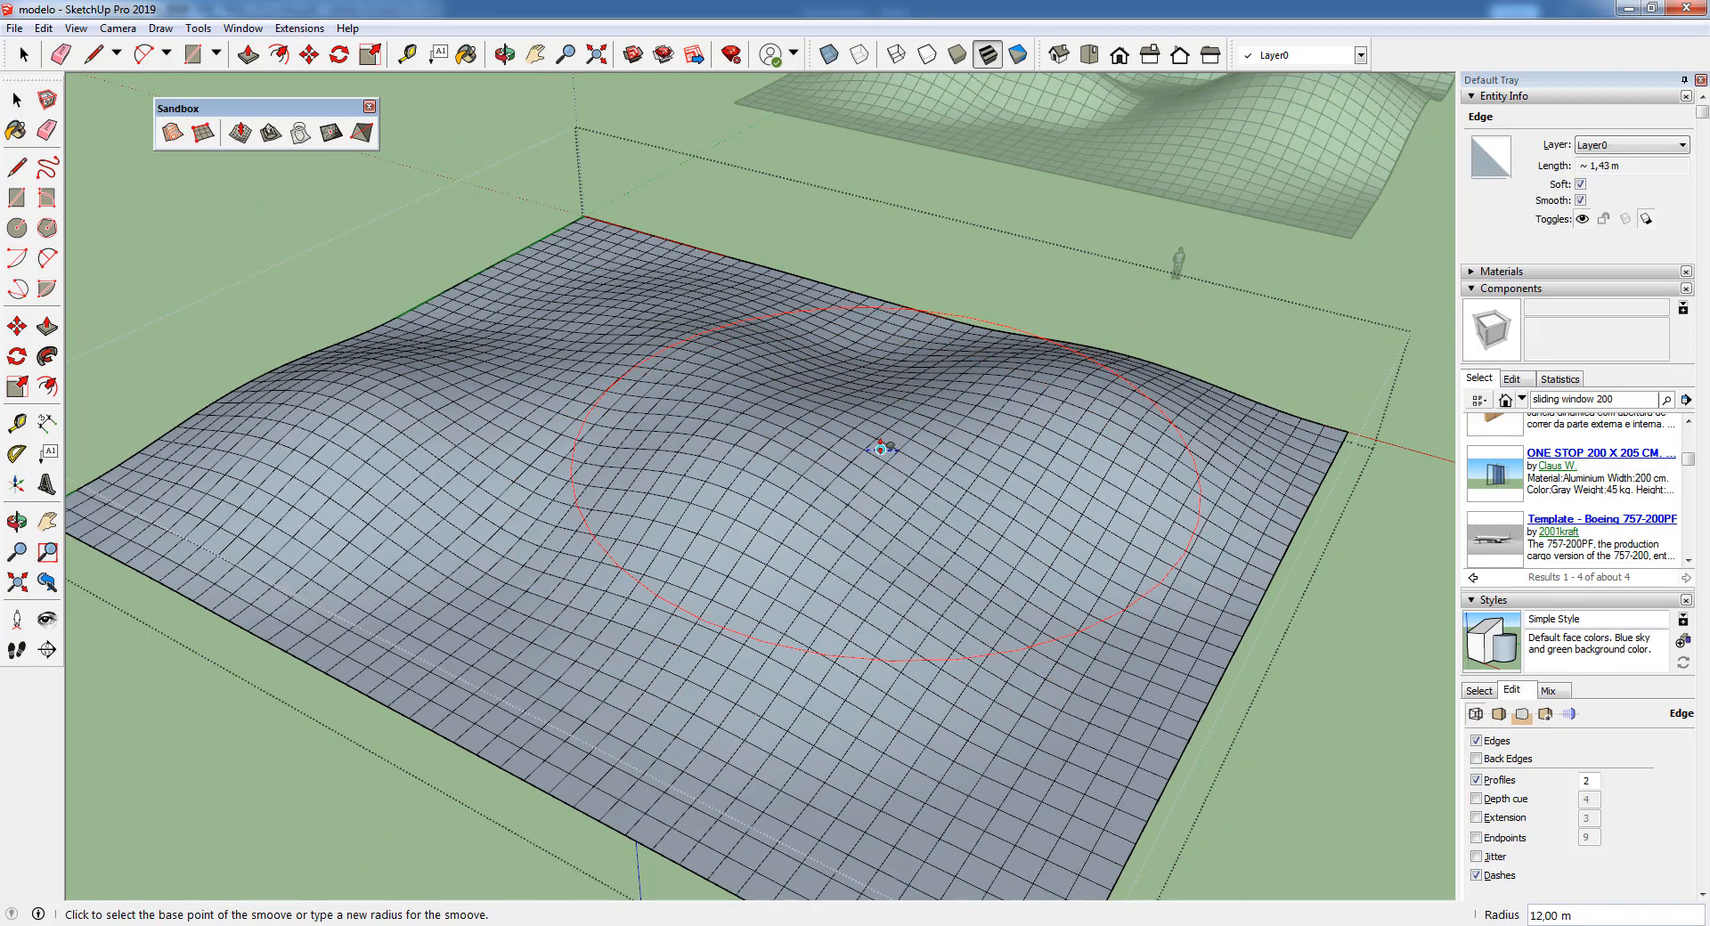
{"action": "key", "text": "Return"}
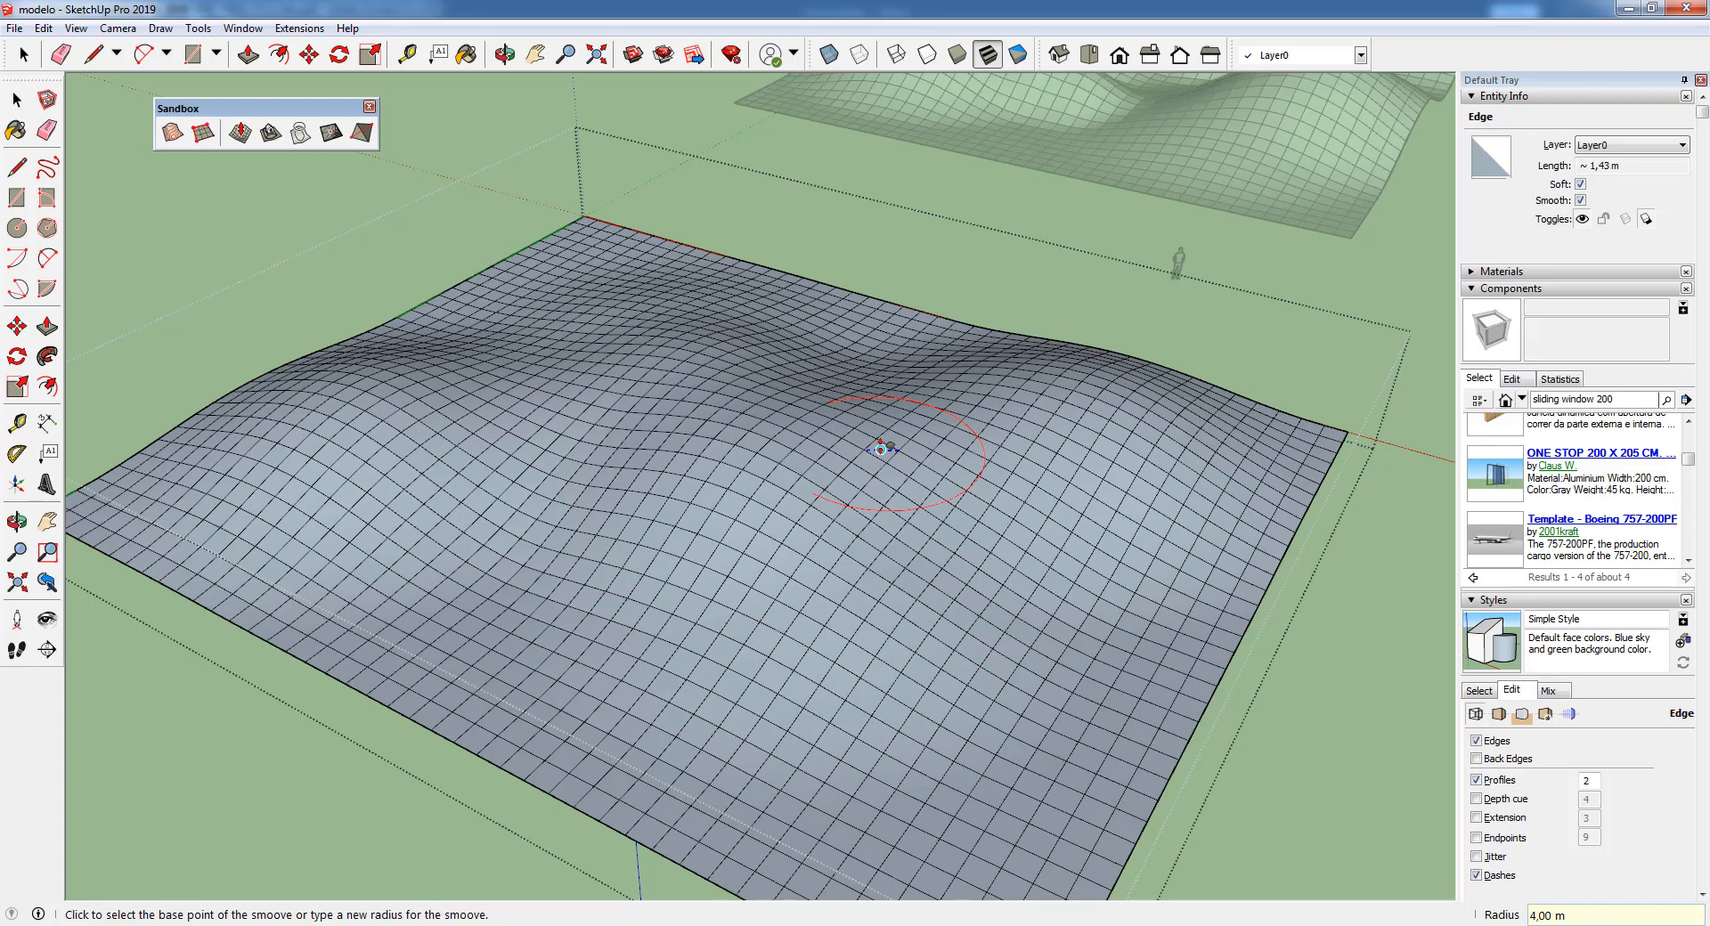
{"action": "left_click", "coordinate": [564, 465]}
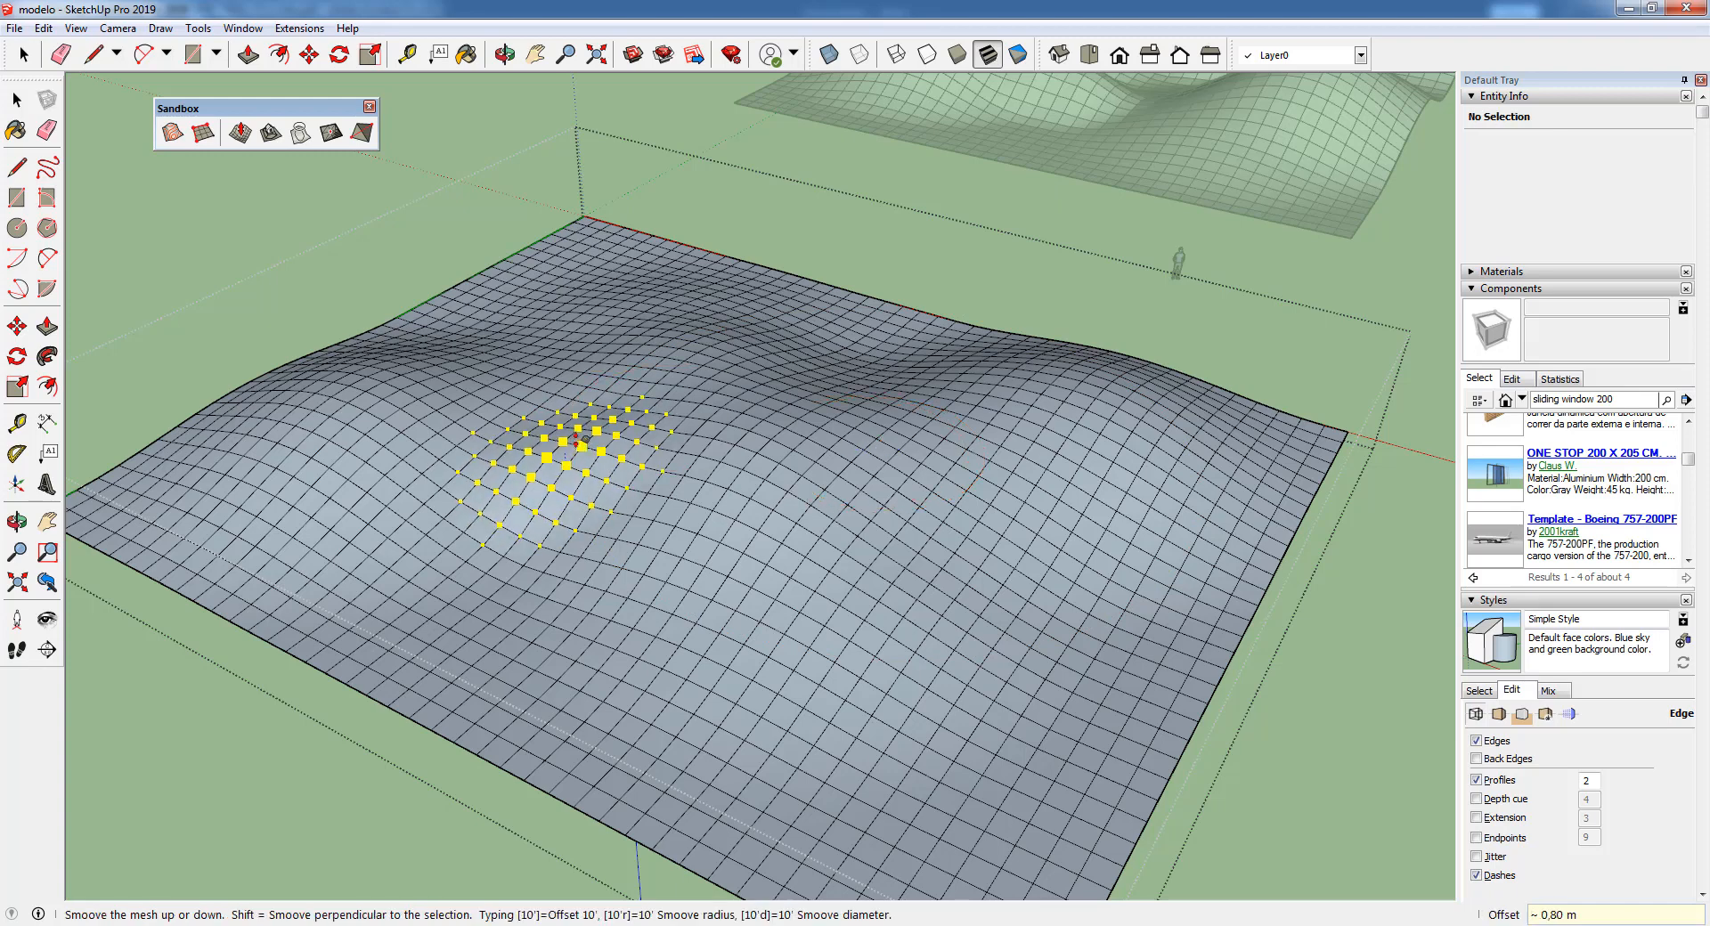
{"action": "left_click", "coordinate": [566, 420]}
{"action": "left_click", "coordinate": [999, 552]}
{"action": "left_click", "coordinate": [1015, 516]}
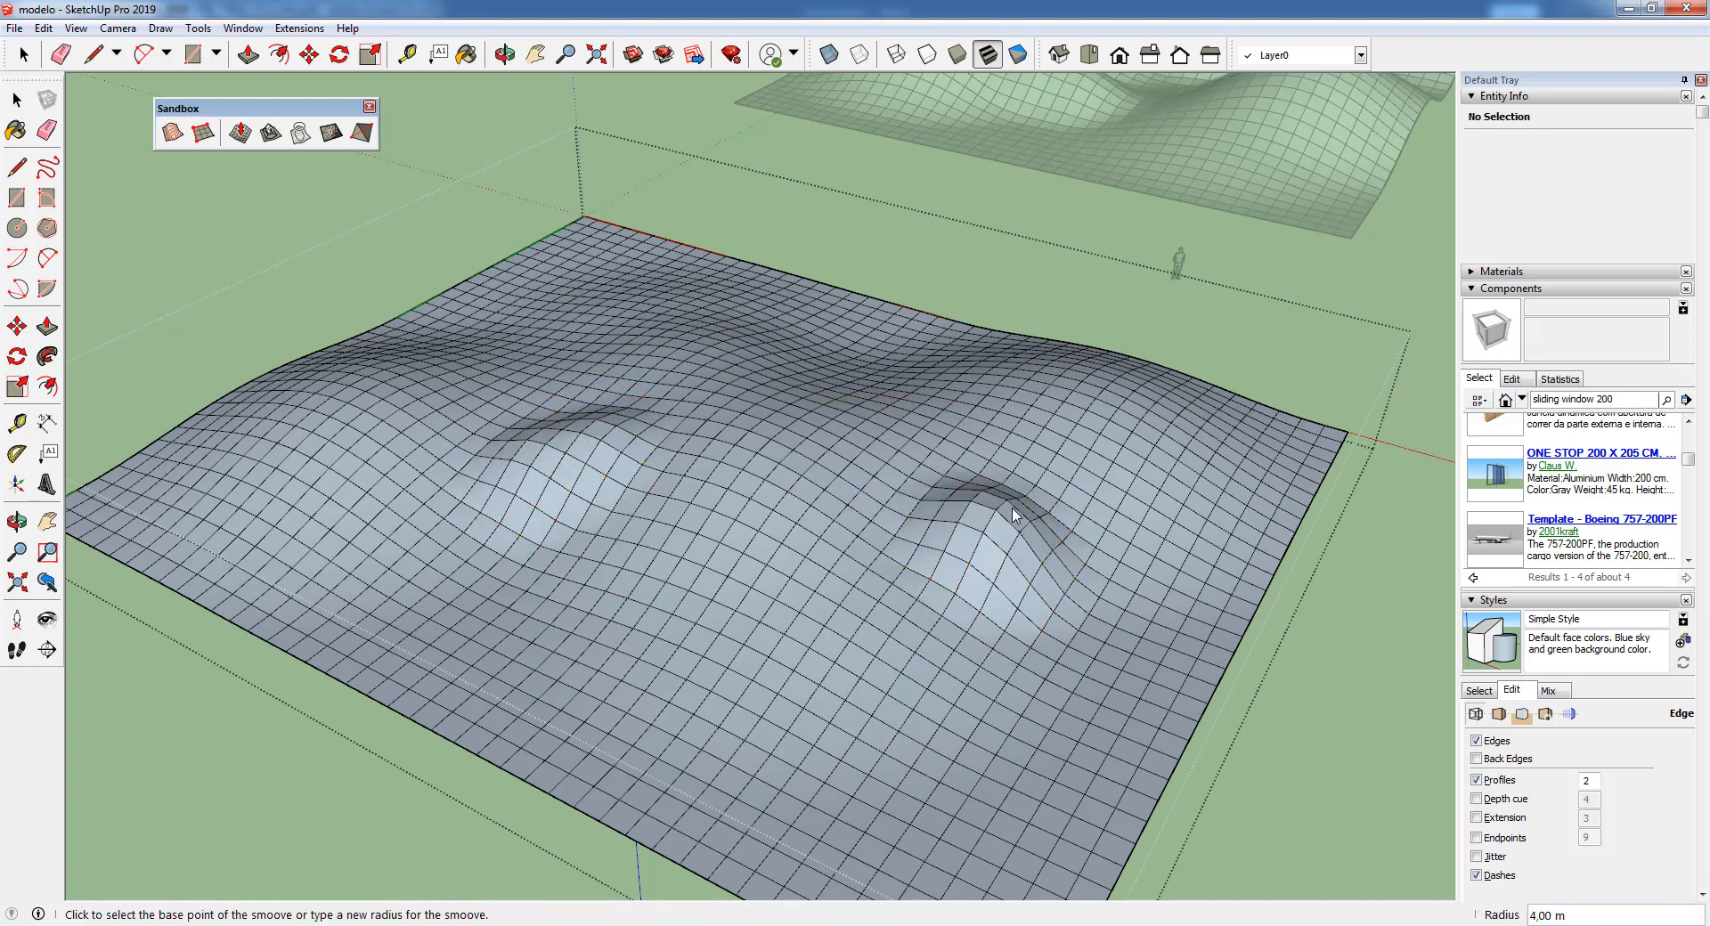
- Pull up a tall steep peak in the middle of the terrain and two small bumps behind it with the 4 m Smoove
{"action": "left_click", "coordinate": [814, 432]}
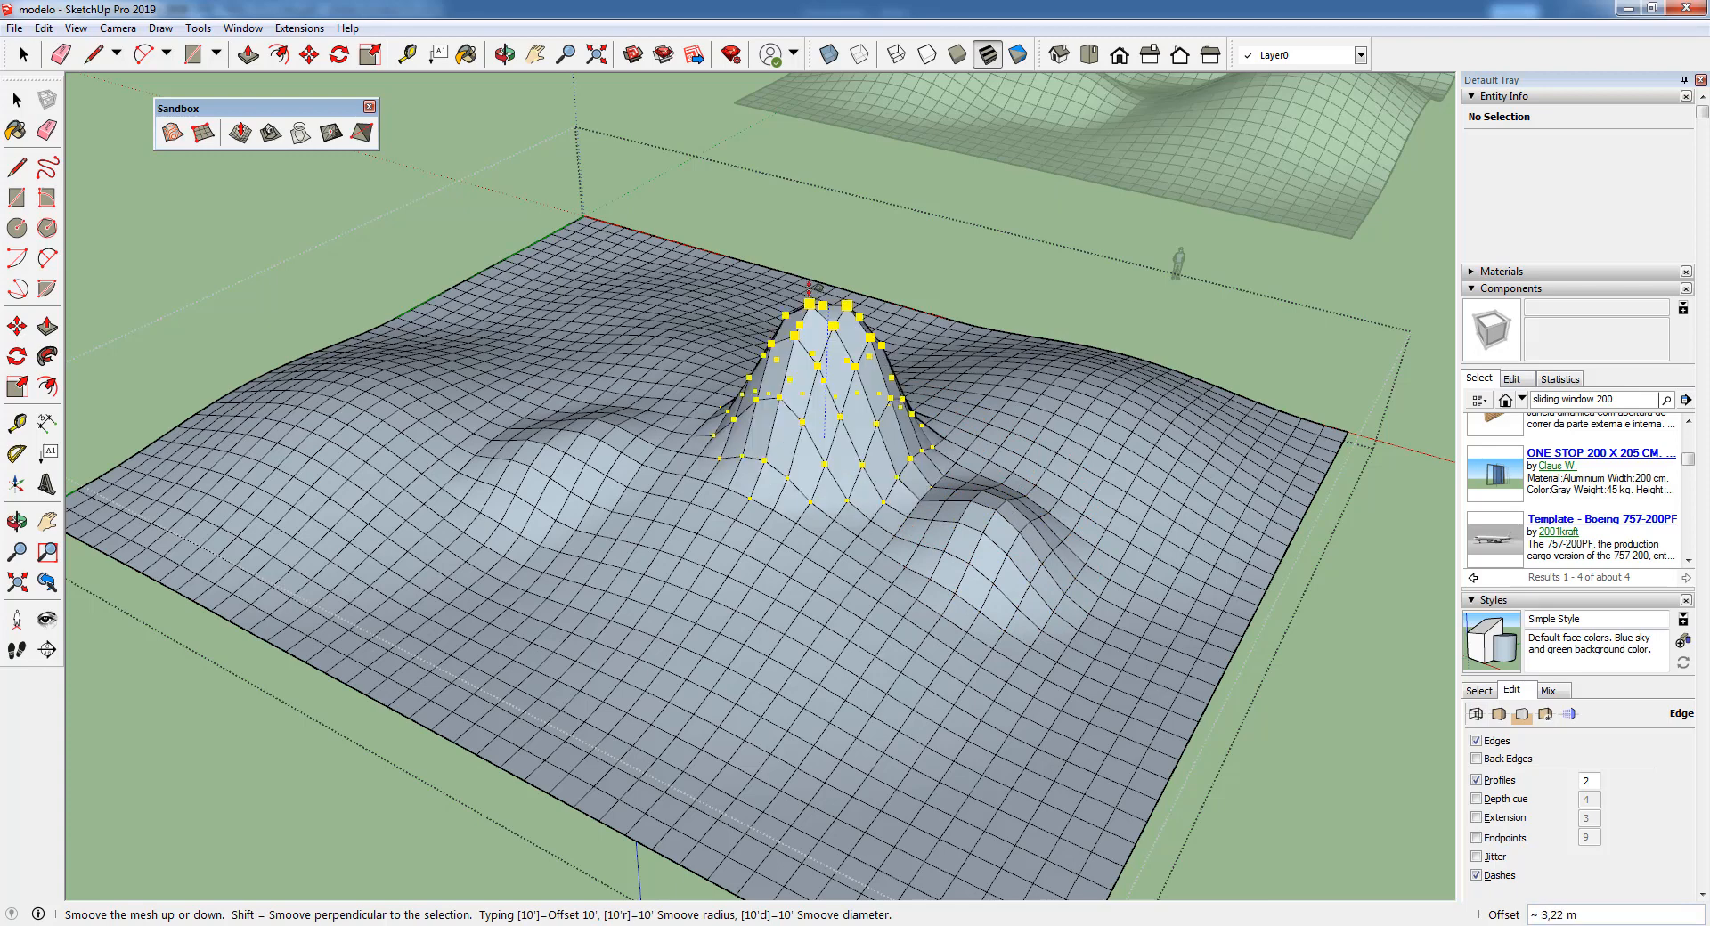
{"action": "left_click", "coordinate": [811, 264]}
{"action": "left_click", "coordinate": [669, 329]}
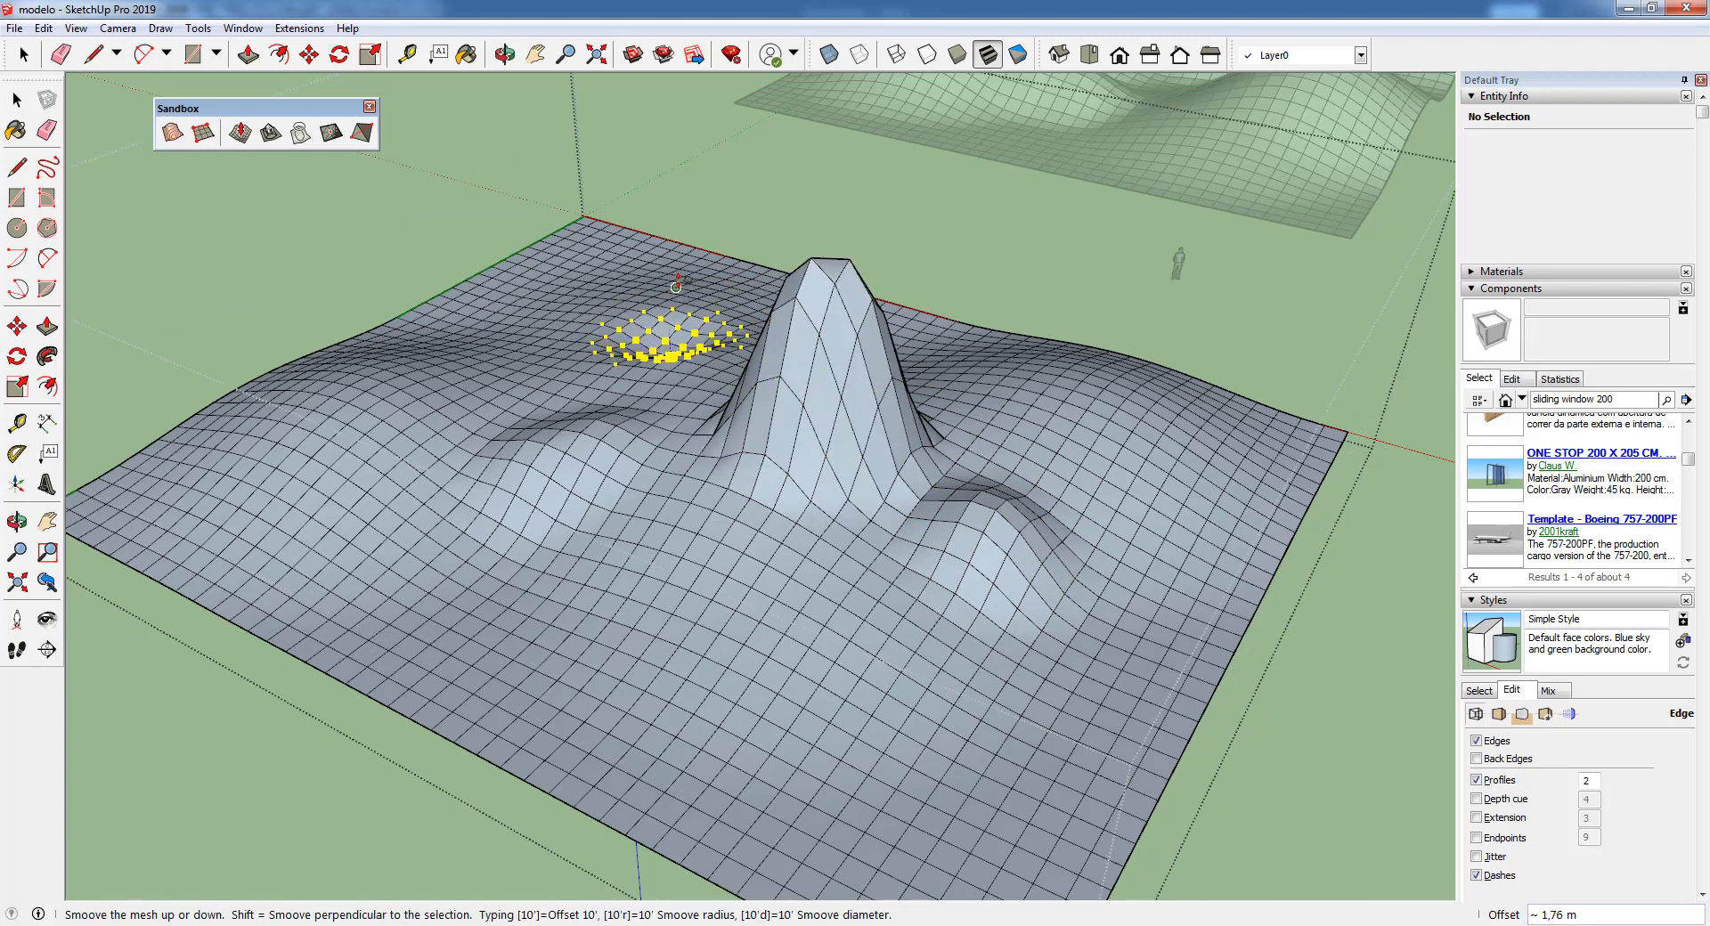
{"action": "left_click", "coordinate": [674, 299]}
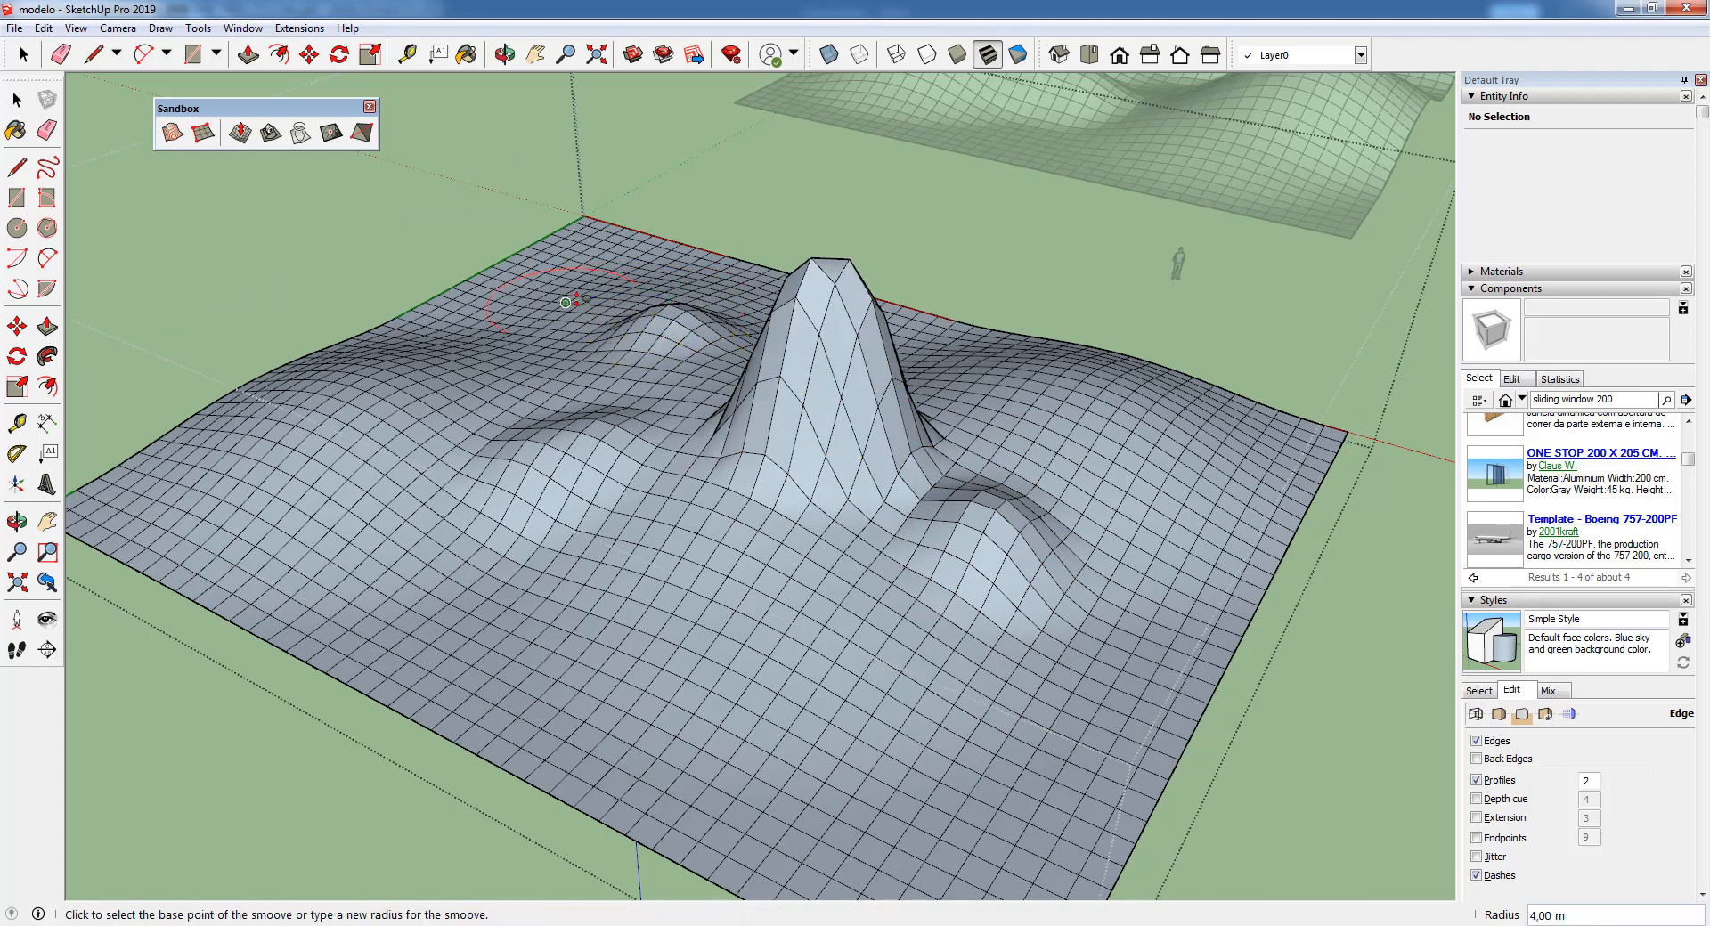
{"action": "left_click", "coordinate": [565, 302]}
{"action": "left_click", "coordinate": [590, 271]}
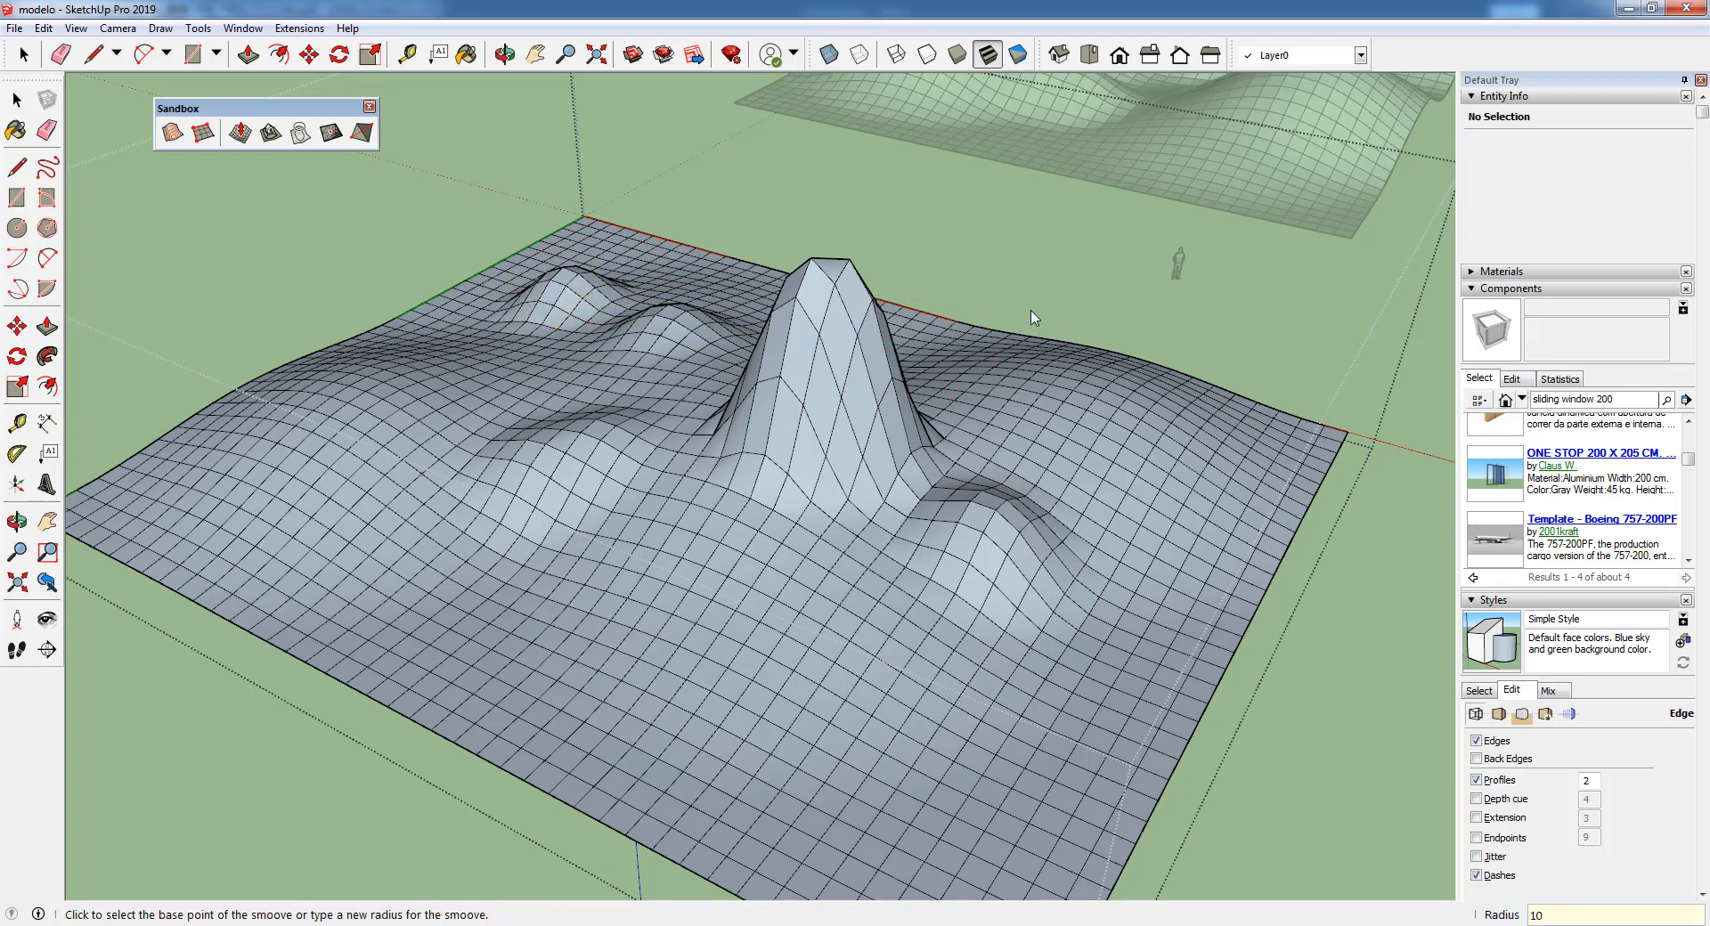
- Set the Smoove radius to 10 m and raise the terrain beside the peak's right, at the left front, and twice along the front
{"action": "left_click", "coordinate": [1120, 433]}
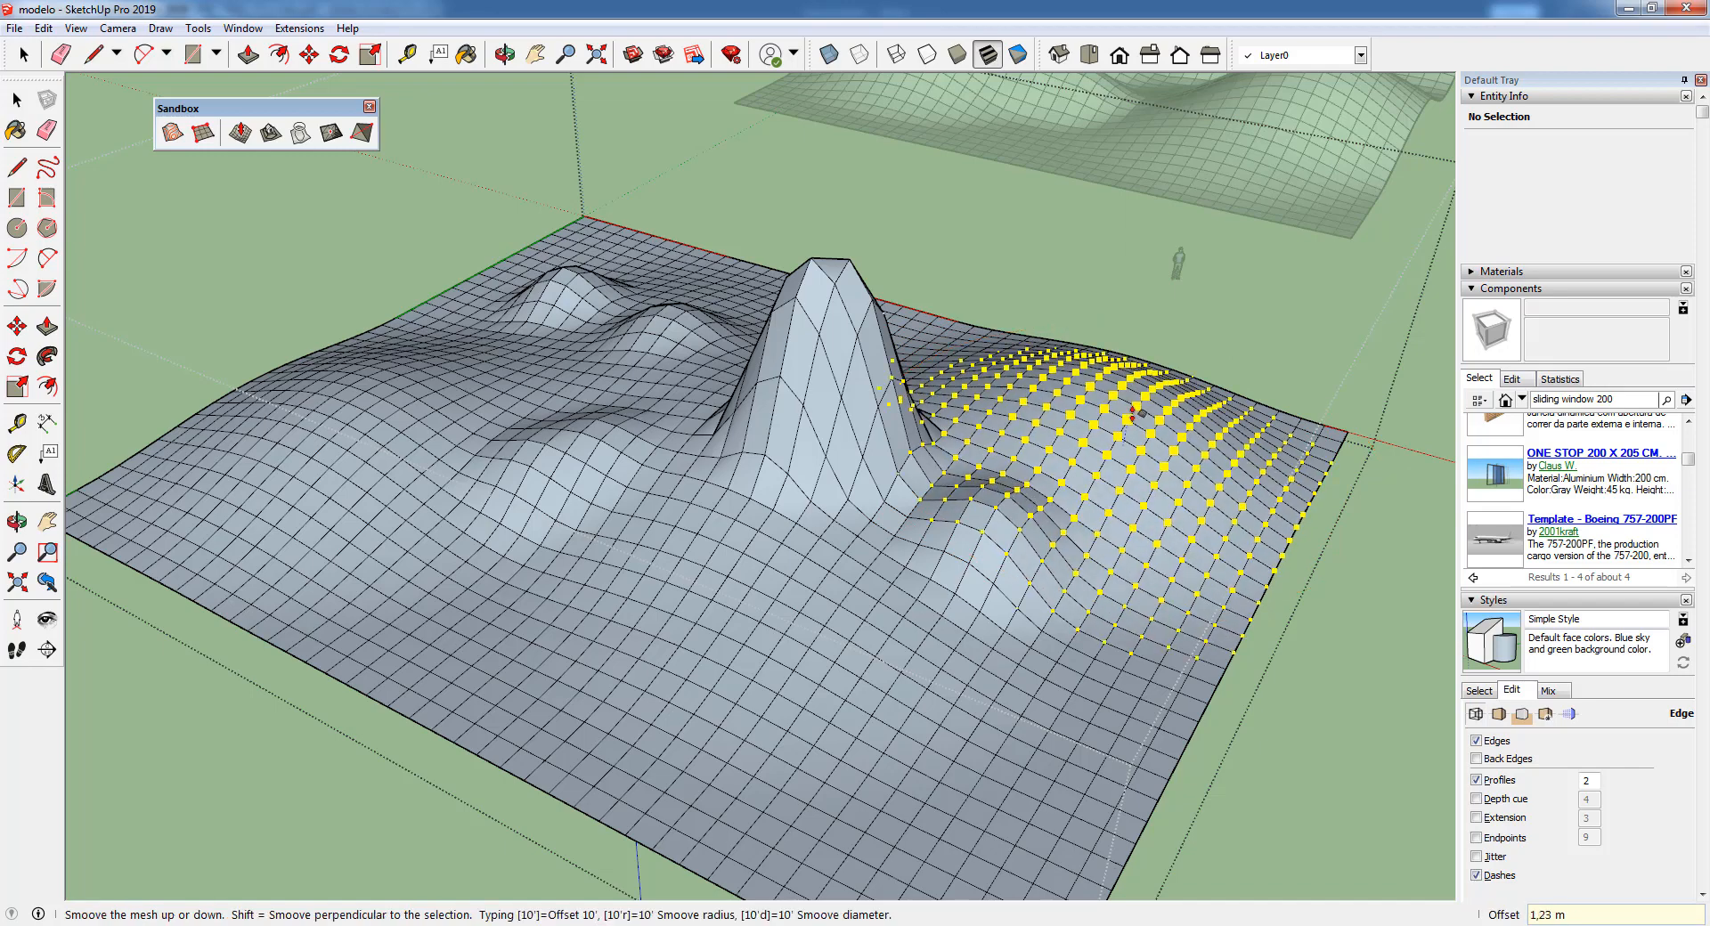
{"action": "left_click", "coordinate": [1130, 409]}
{"action": "left_click", "coordinate": [434, 558]}
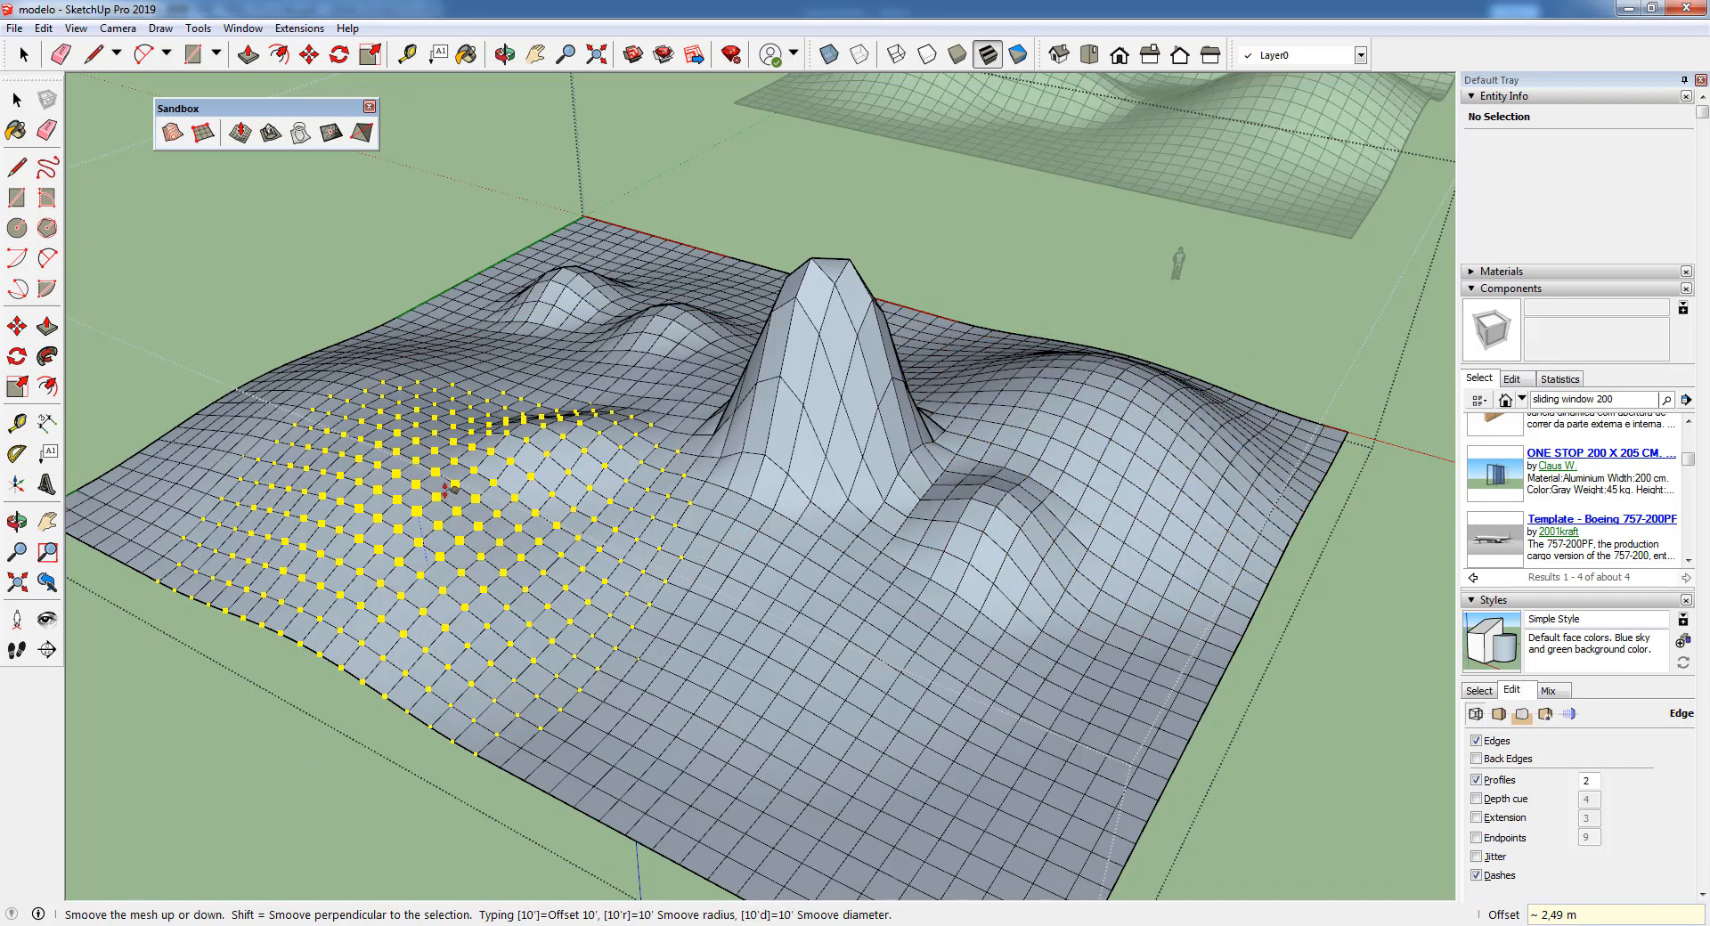
{"action": "left_click", "coordinate": [451, 487]}
{"action": "scroll", "coordinate": [524, 414], "scroll_direction": "down", "scroll_amount": 2}
{"action": "left_click", "coordinate": [632, 587]}
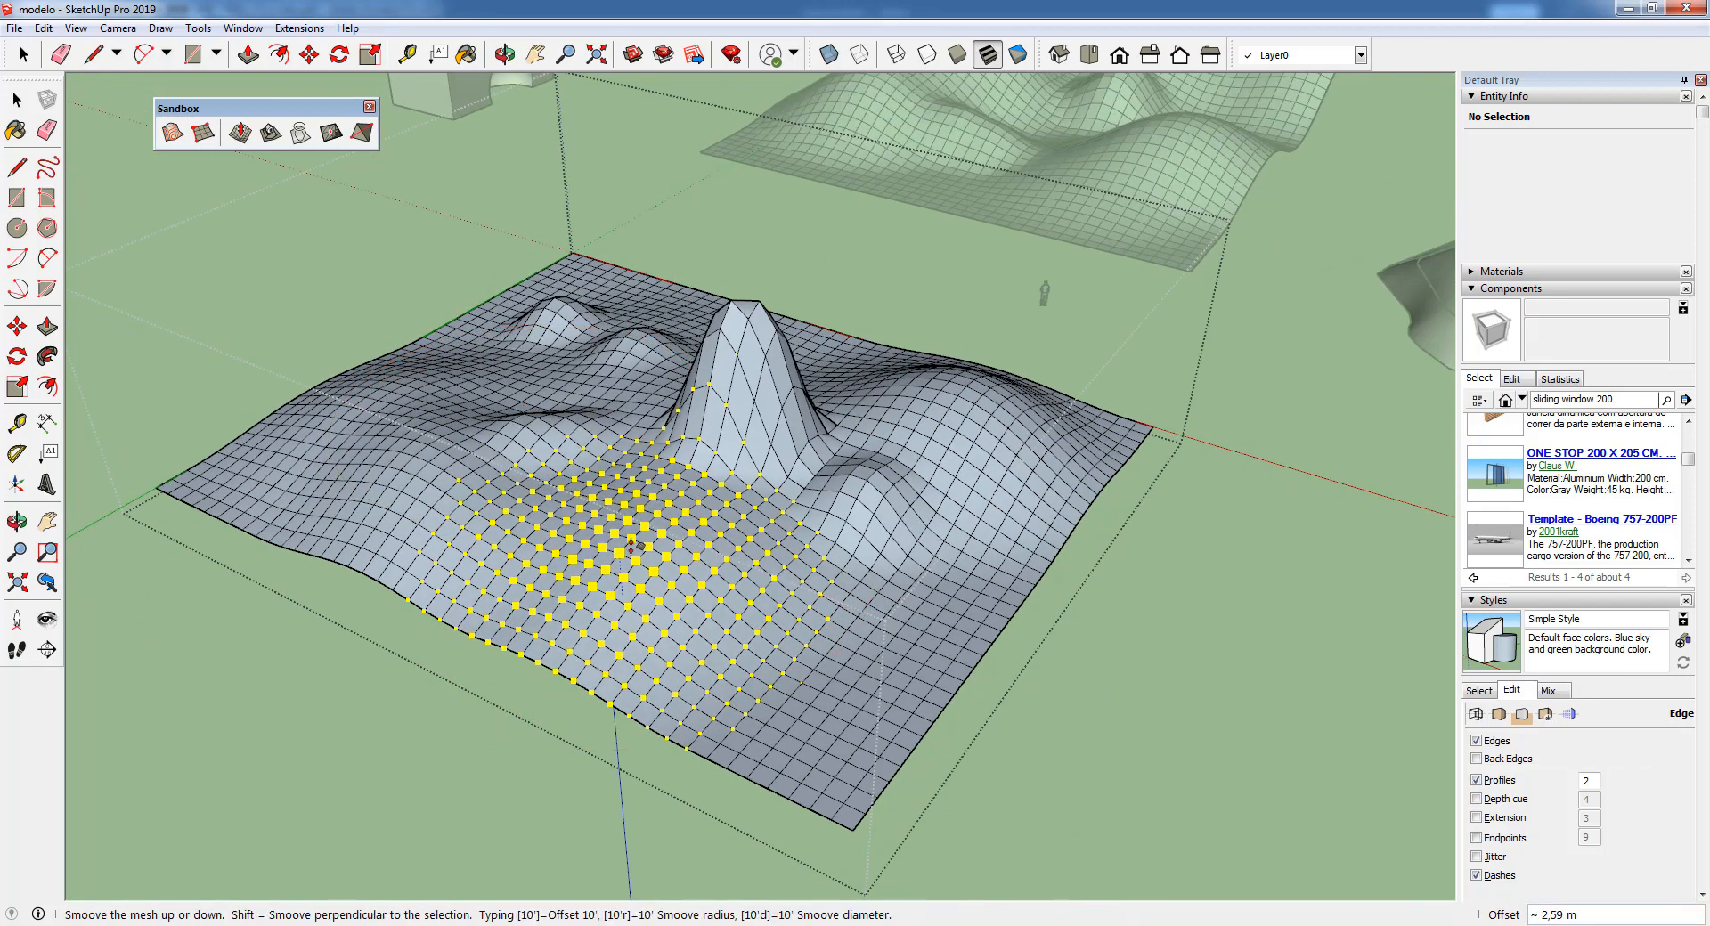
{"action": "left_click", "coordinate": [634, 518]}
{"action": "left_click", "coordinate": [807, 592]}
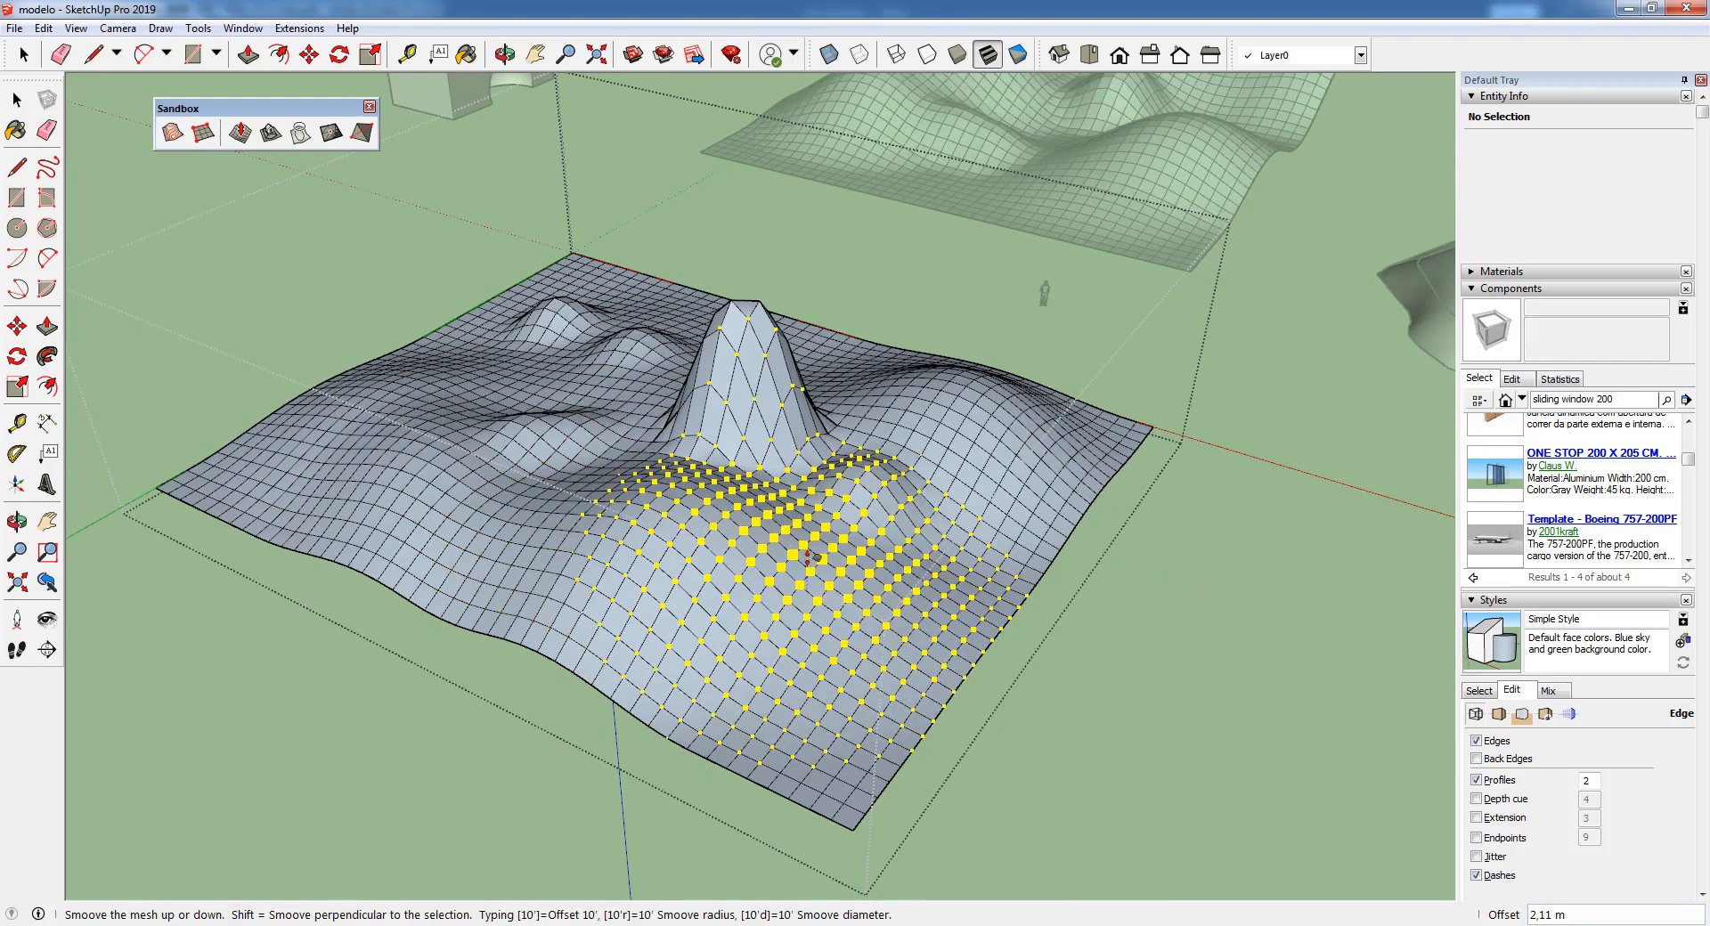
{"action": "left_click", "coordinate": [808, 559]}
- Raise the front right corner area and lower the tall central peak by about 2.4 m using the 10 m Smoove
{"action": "middle_click_drag", "start_coordinate": [808, 558], "coordinate": [839, 606]}
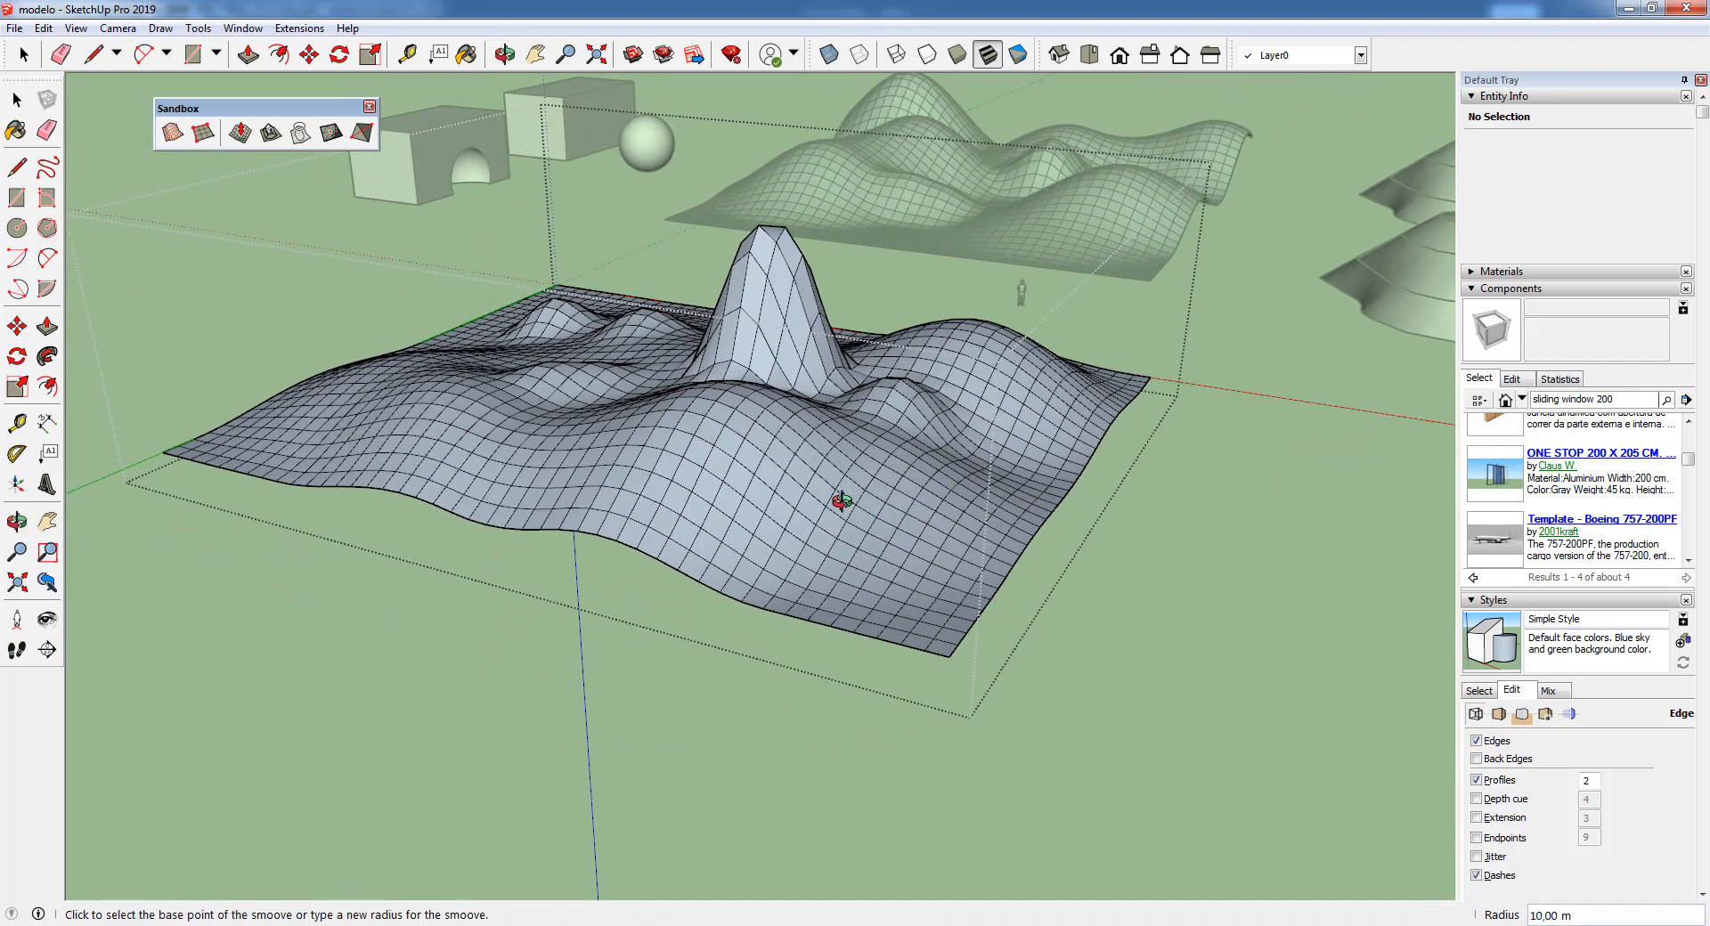
{"action": "left_click", "coordinate": [910, 589]}
{"action": "left_click", "coordinate": [914, 515]}
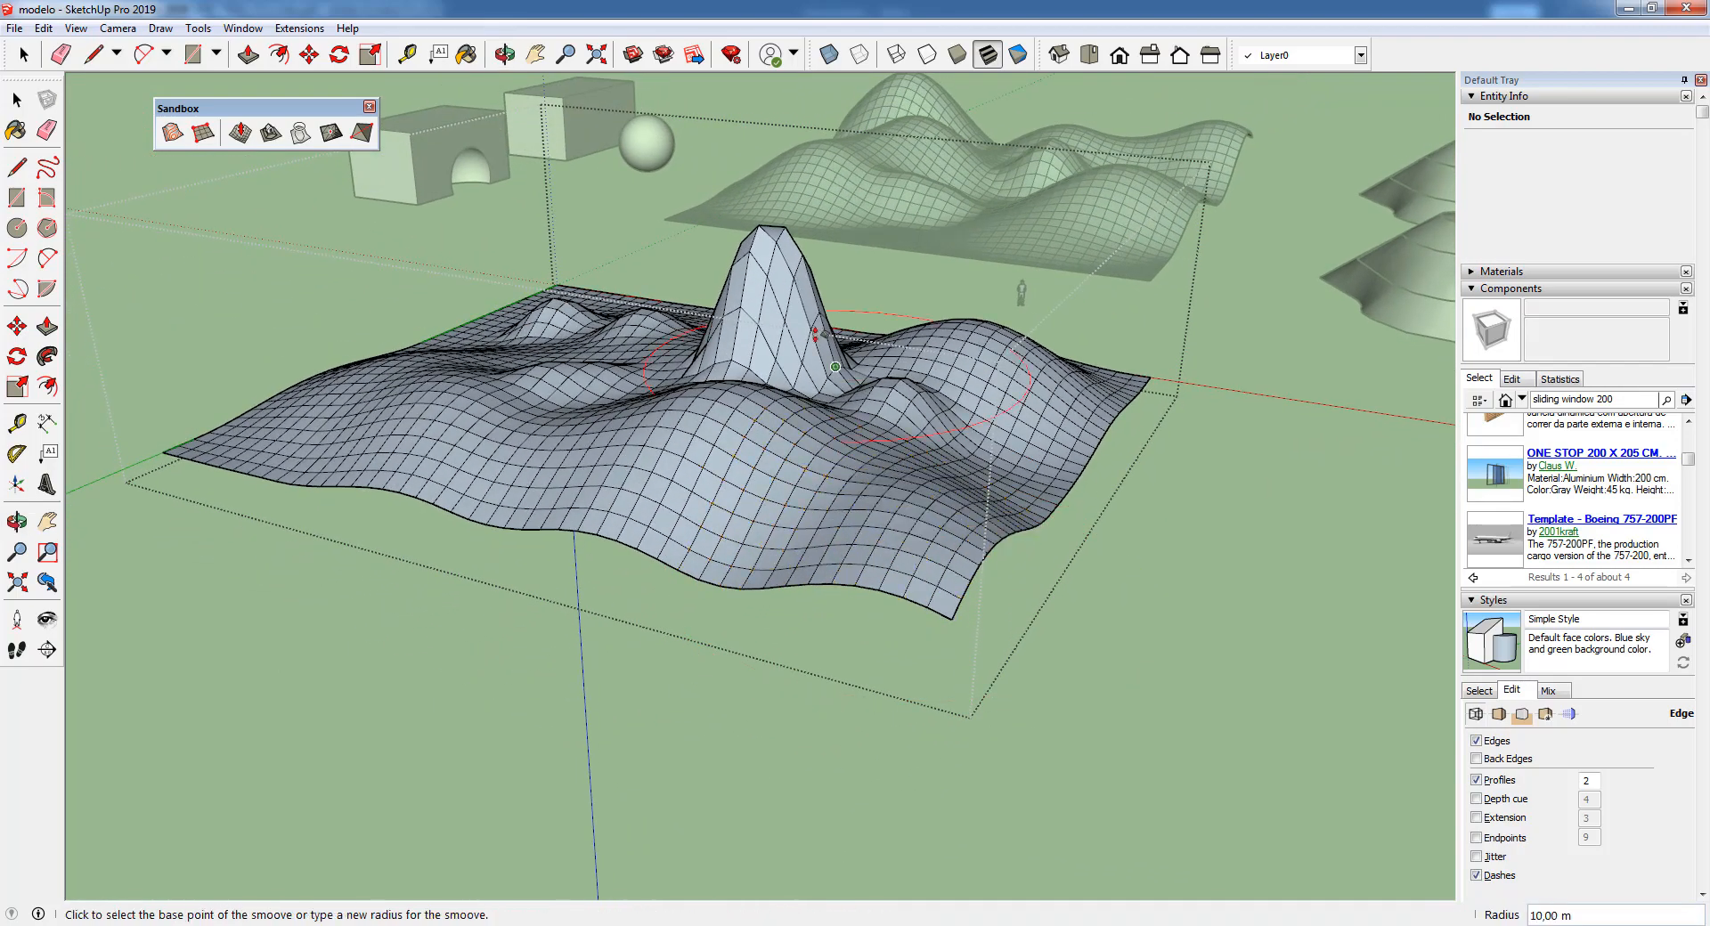
{"action": "left_click", "coordinate": [772, 240]}
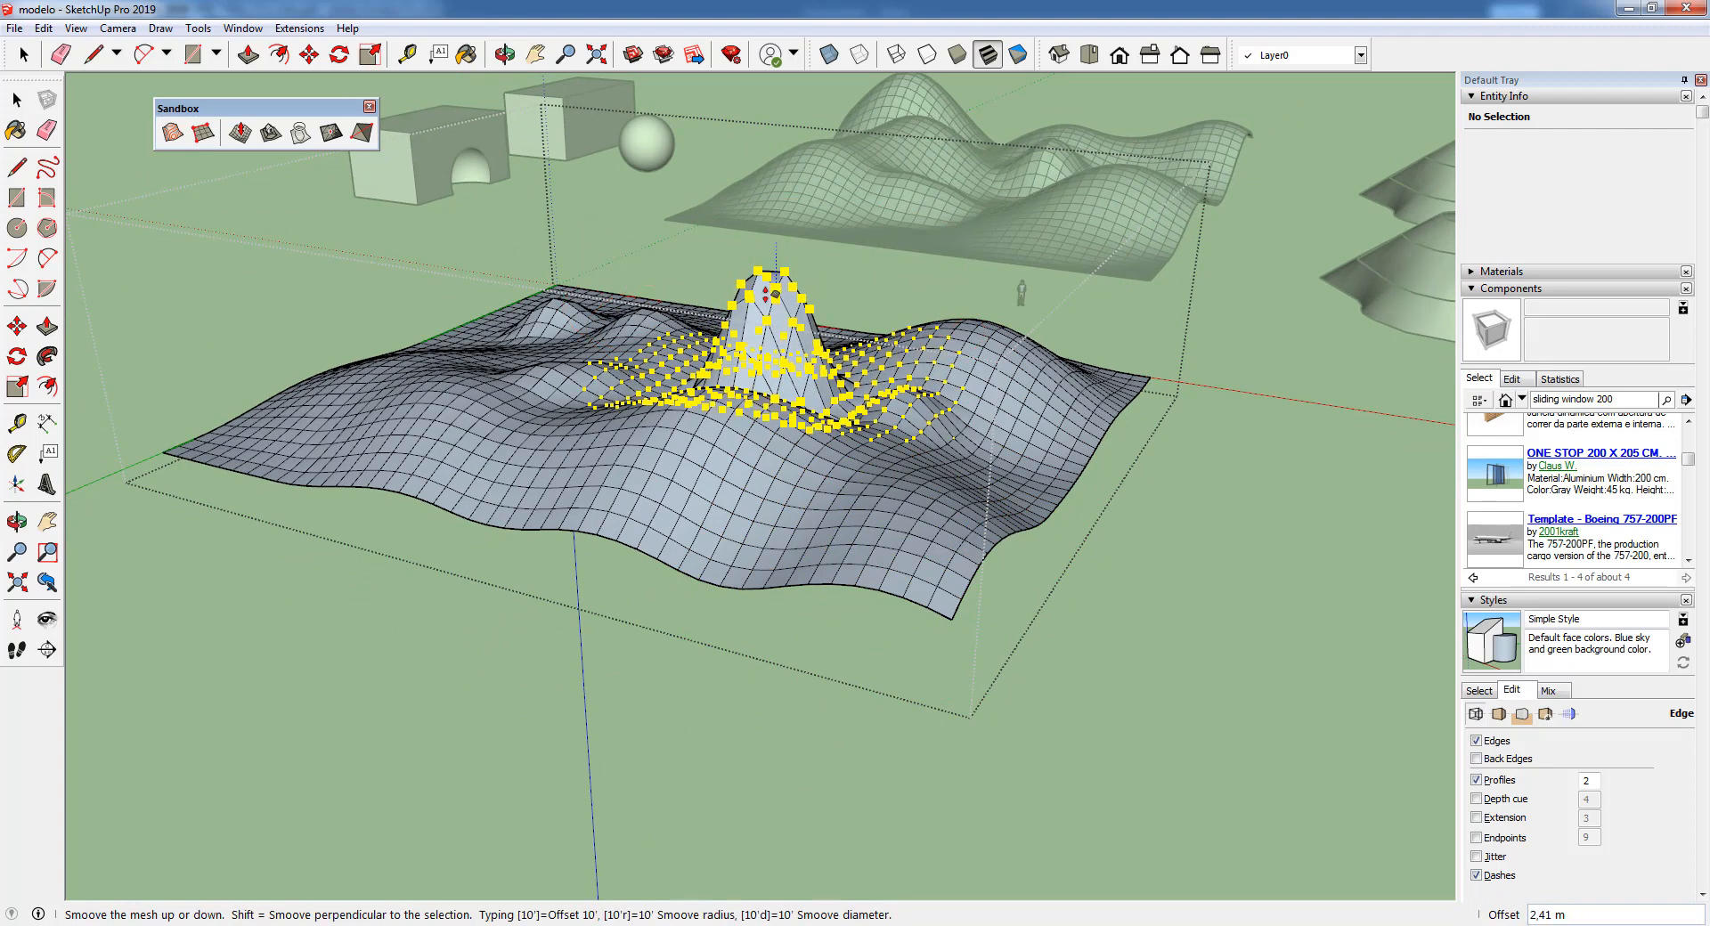
{"action": "left_click", "coordinate": [712, 305]}
- Raise a large hill near the left corner and more relief along the far edge with Smoove, and close the grid group
{"action": "left_click", "coordinate": [343, 396]}
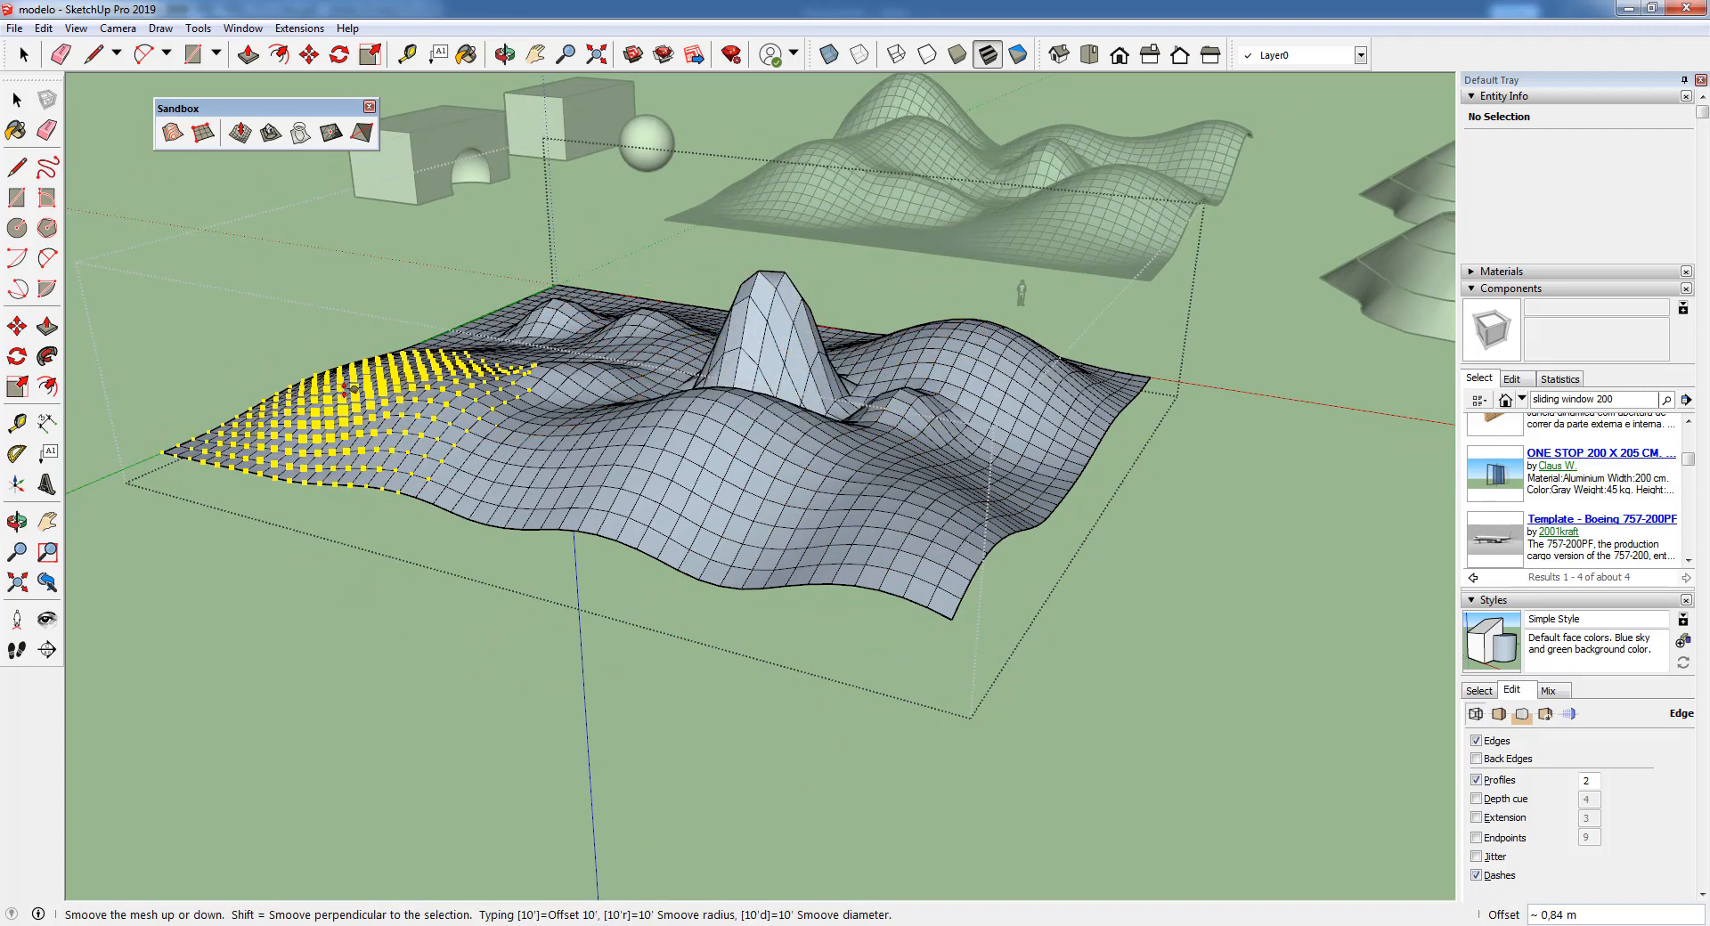
{"action": "left_click", "coordinate": [354, 311]}
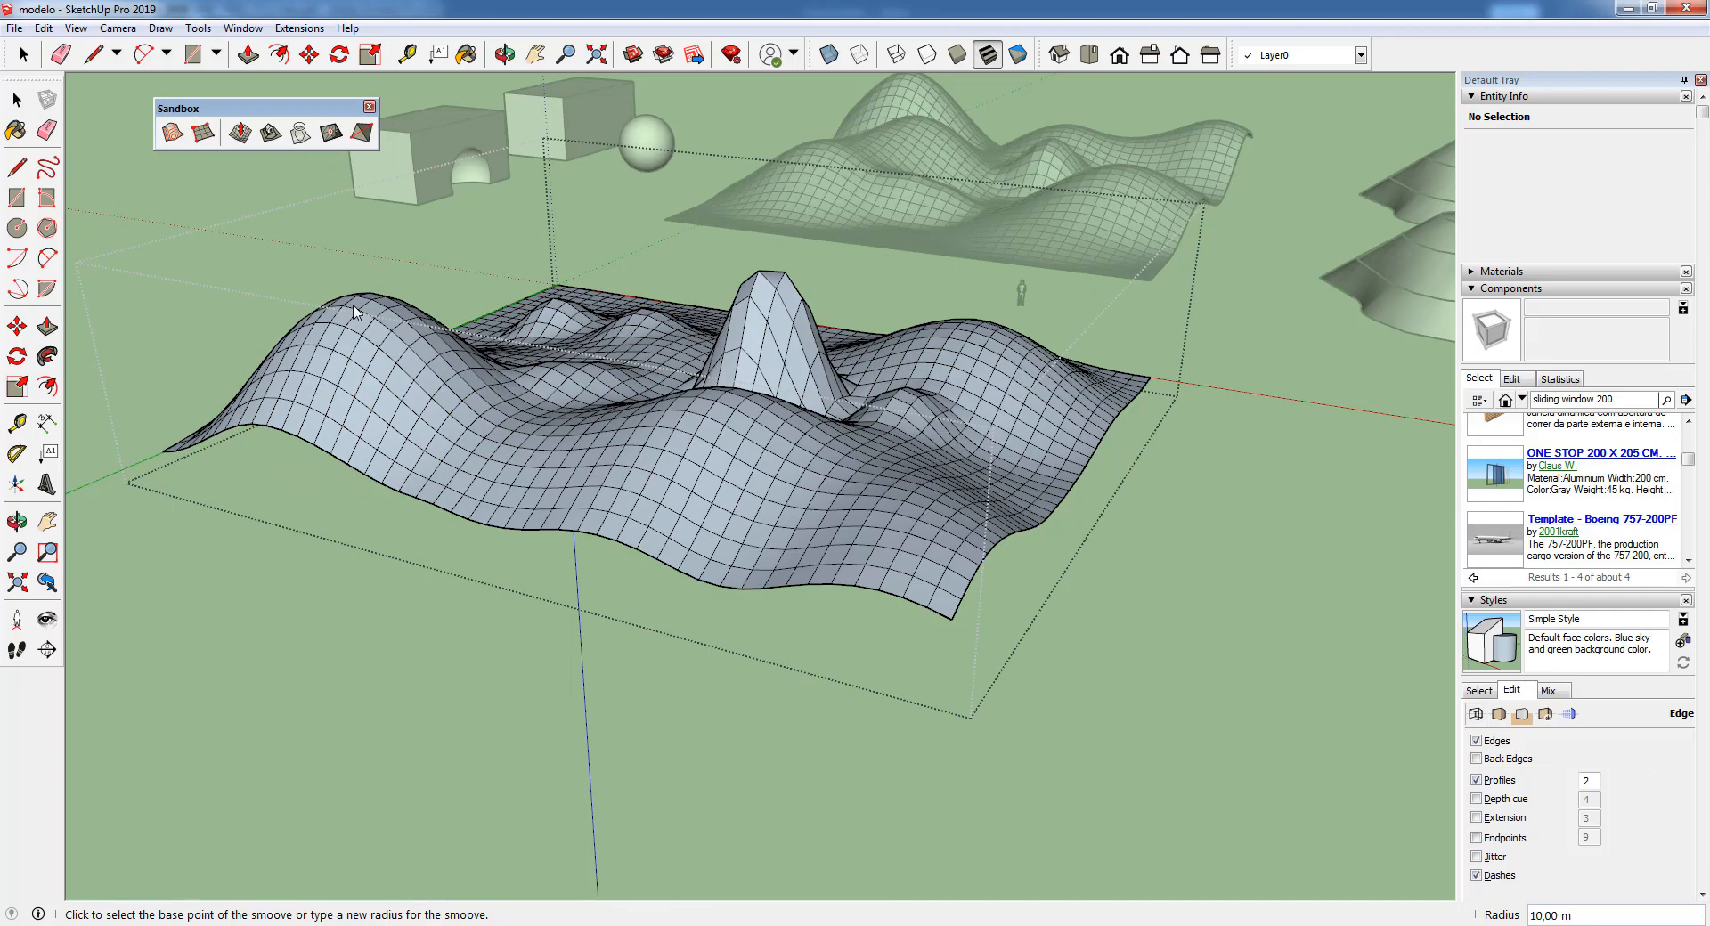
{"action": "middle_click_drag", "start_coordinate": [687, 388], "coordinate": [692, 456]}
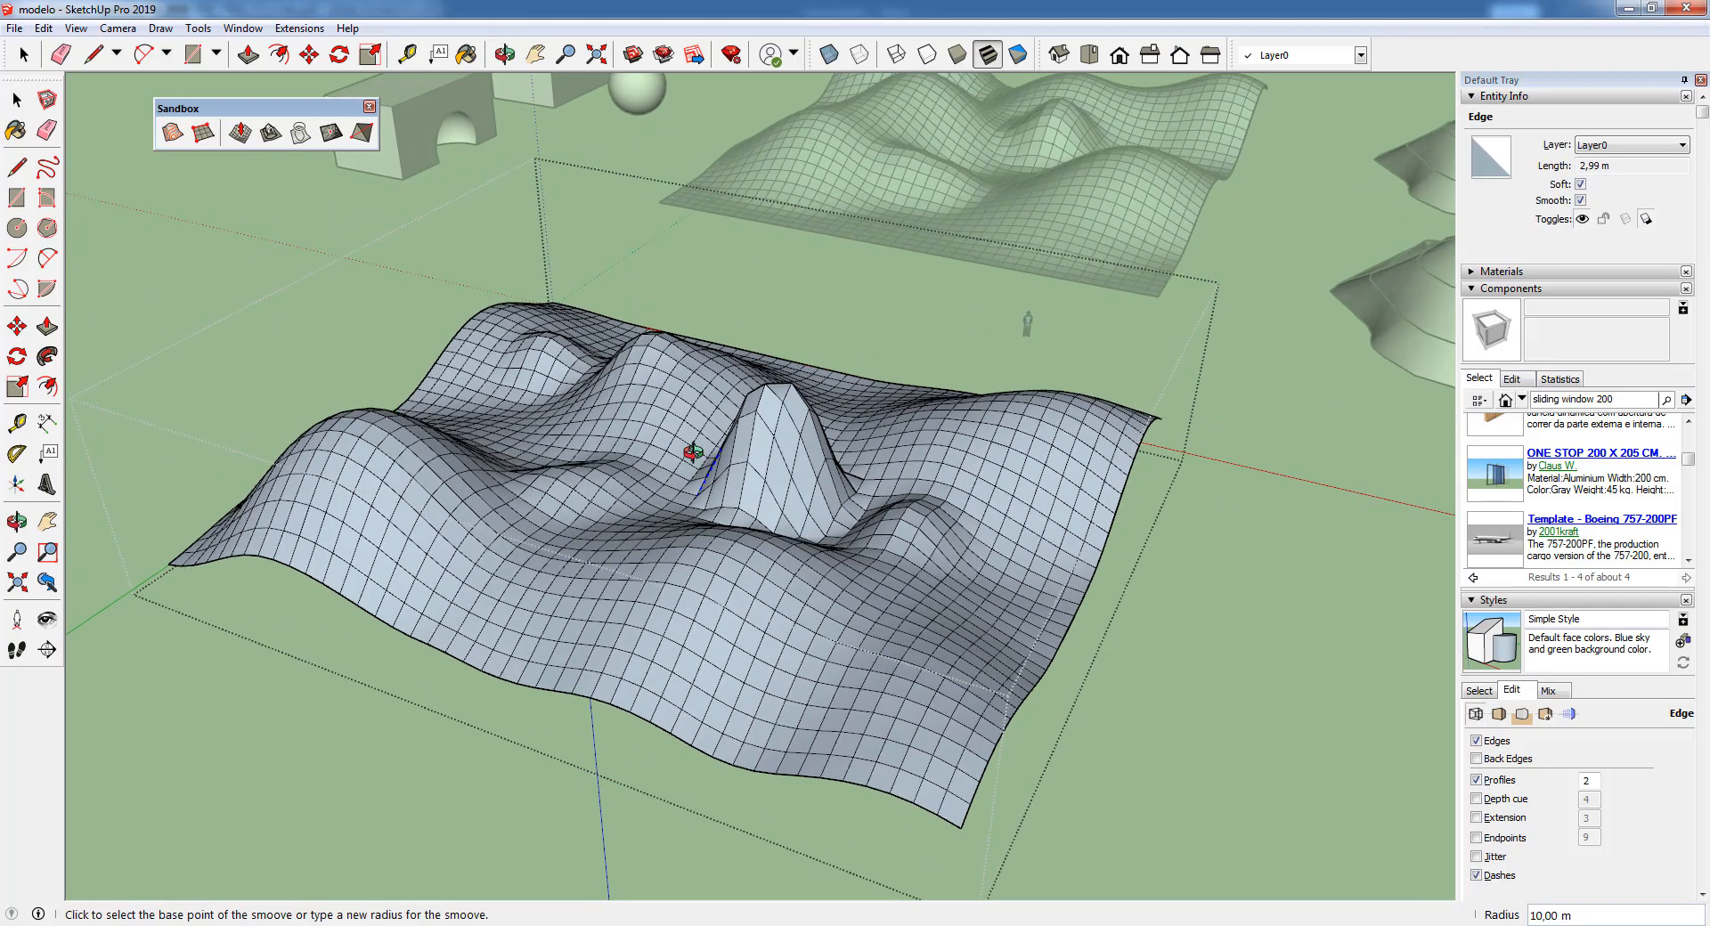
{"action": "key", "text": "space"}
{"action": "left_click", "coordinate": [303, 222]}
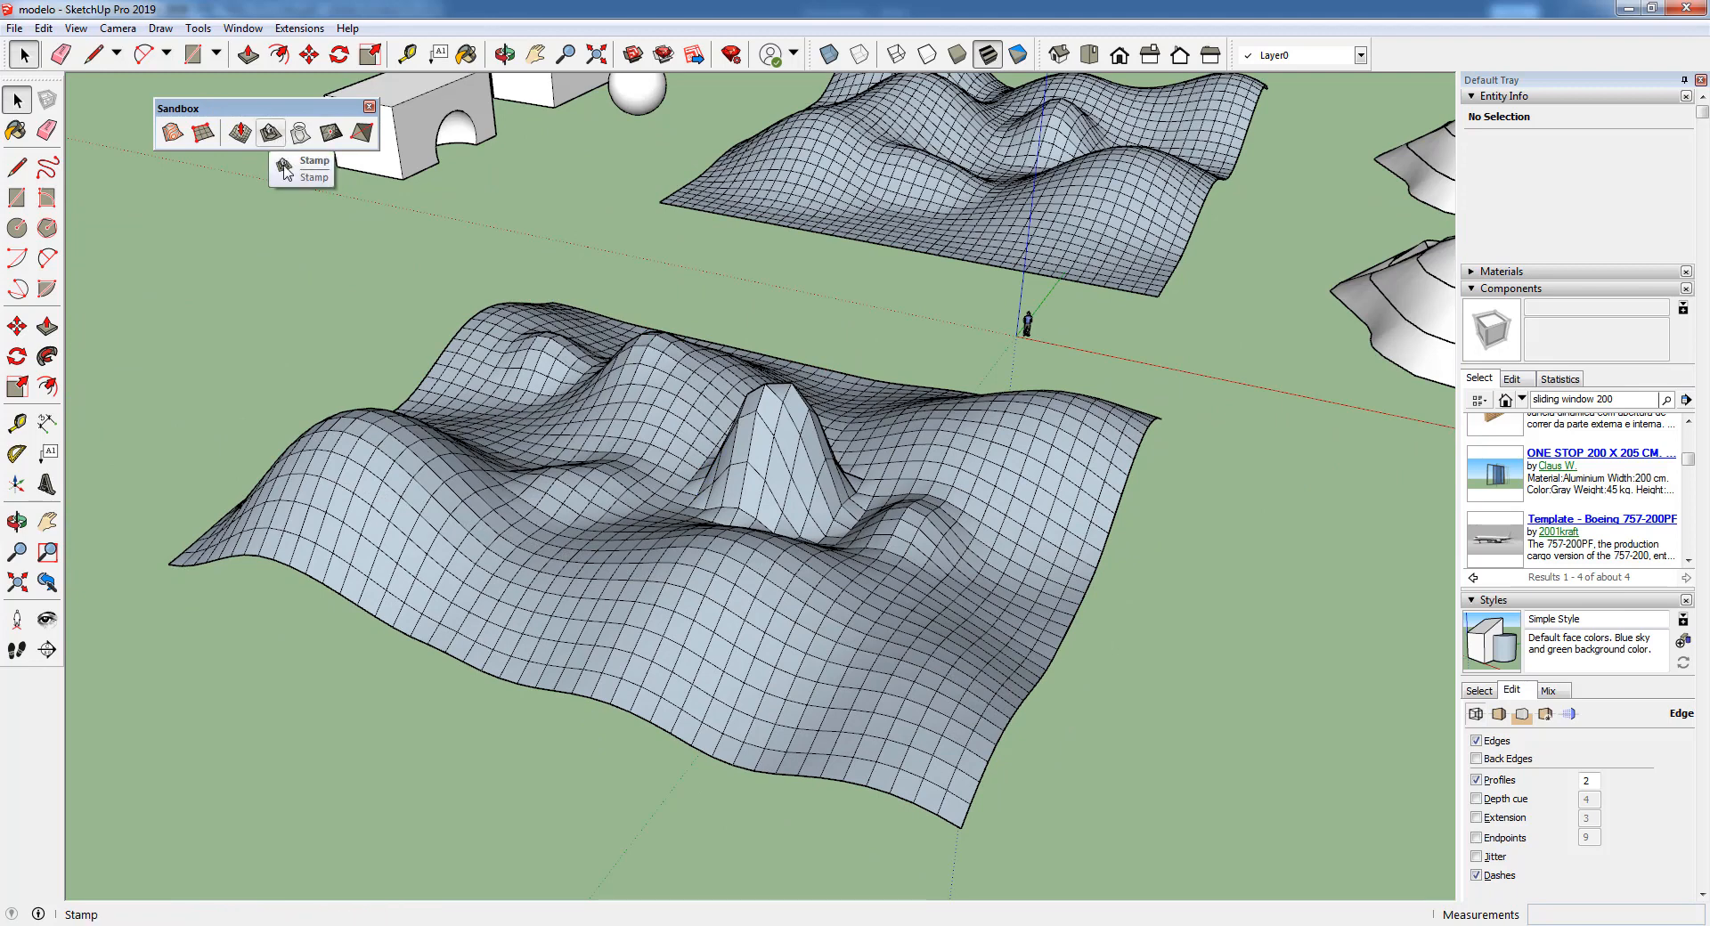
- Draw a rectangle of about 7.1 by 5.5 m on the ground beside the sculpted terrain
{"action": "key", "text": "r"}
{"action": "scroll", "coordinate": [590, 389], "scroll_direction": "down", "scroll_amount": 1}
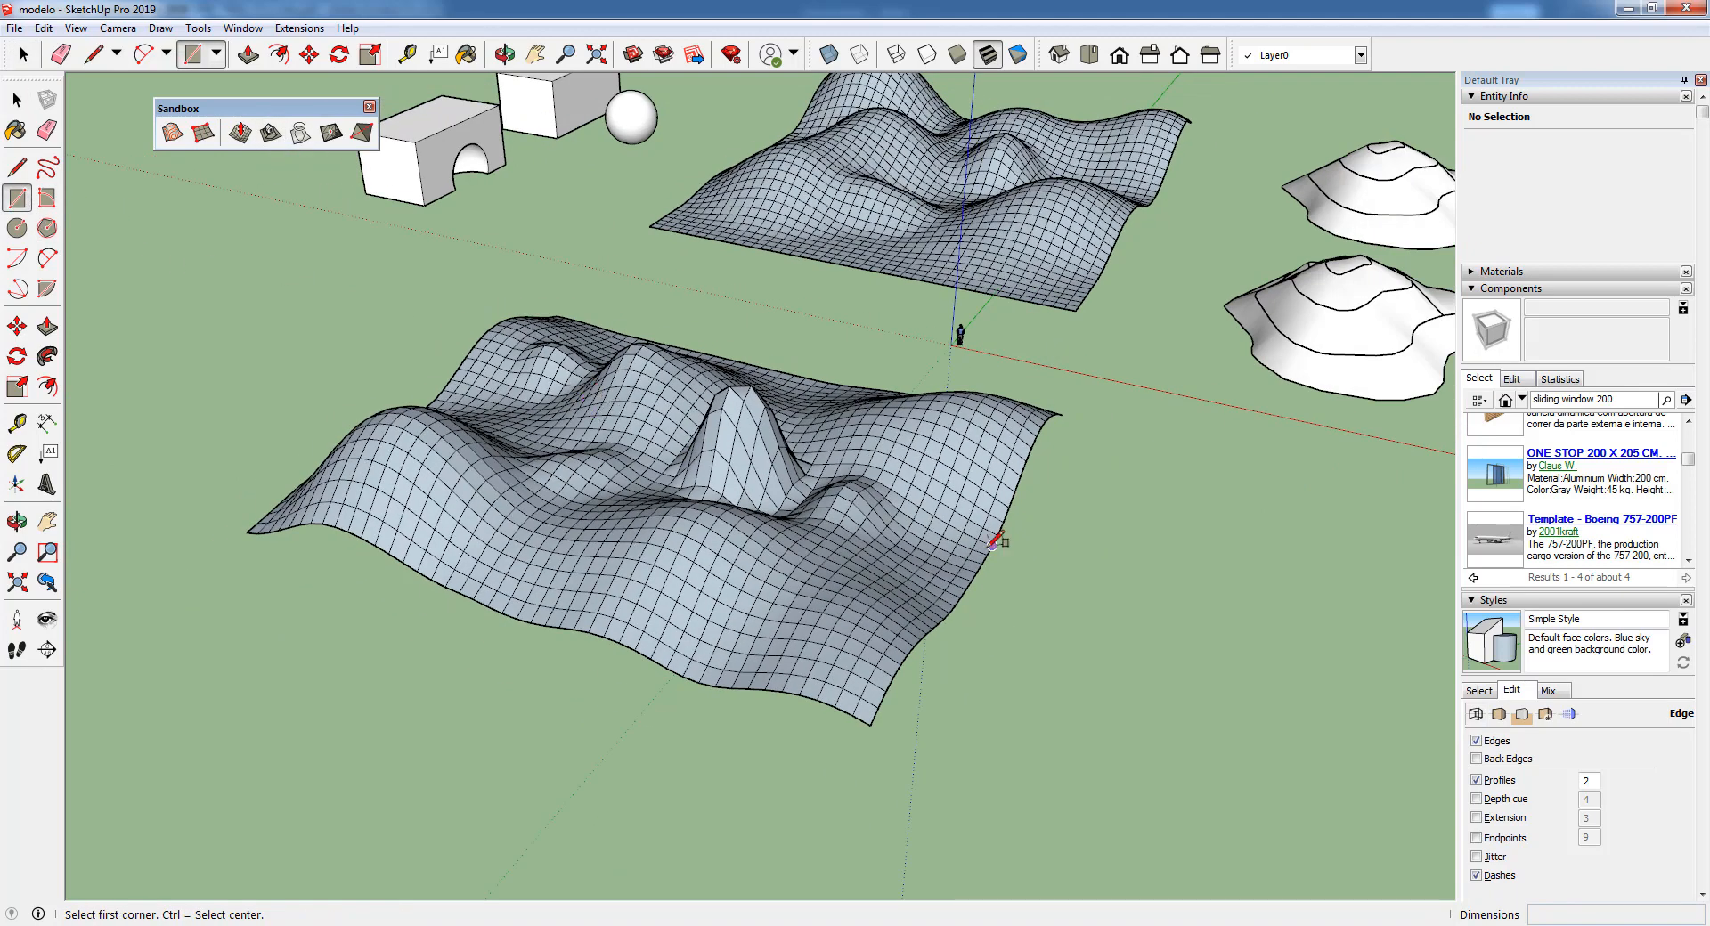
{"action": "left_click", "coordinate": [1063, 620]}
{"action": "left_click", "coordinate": [1170, 712]}
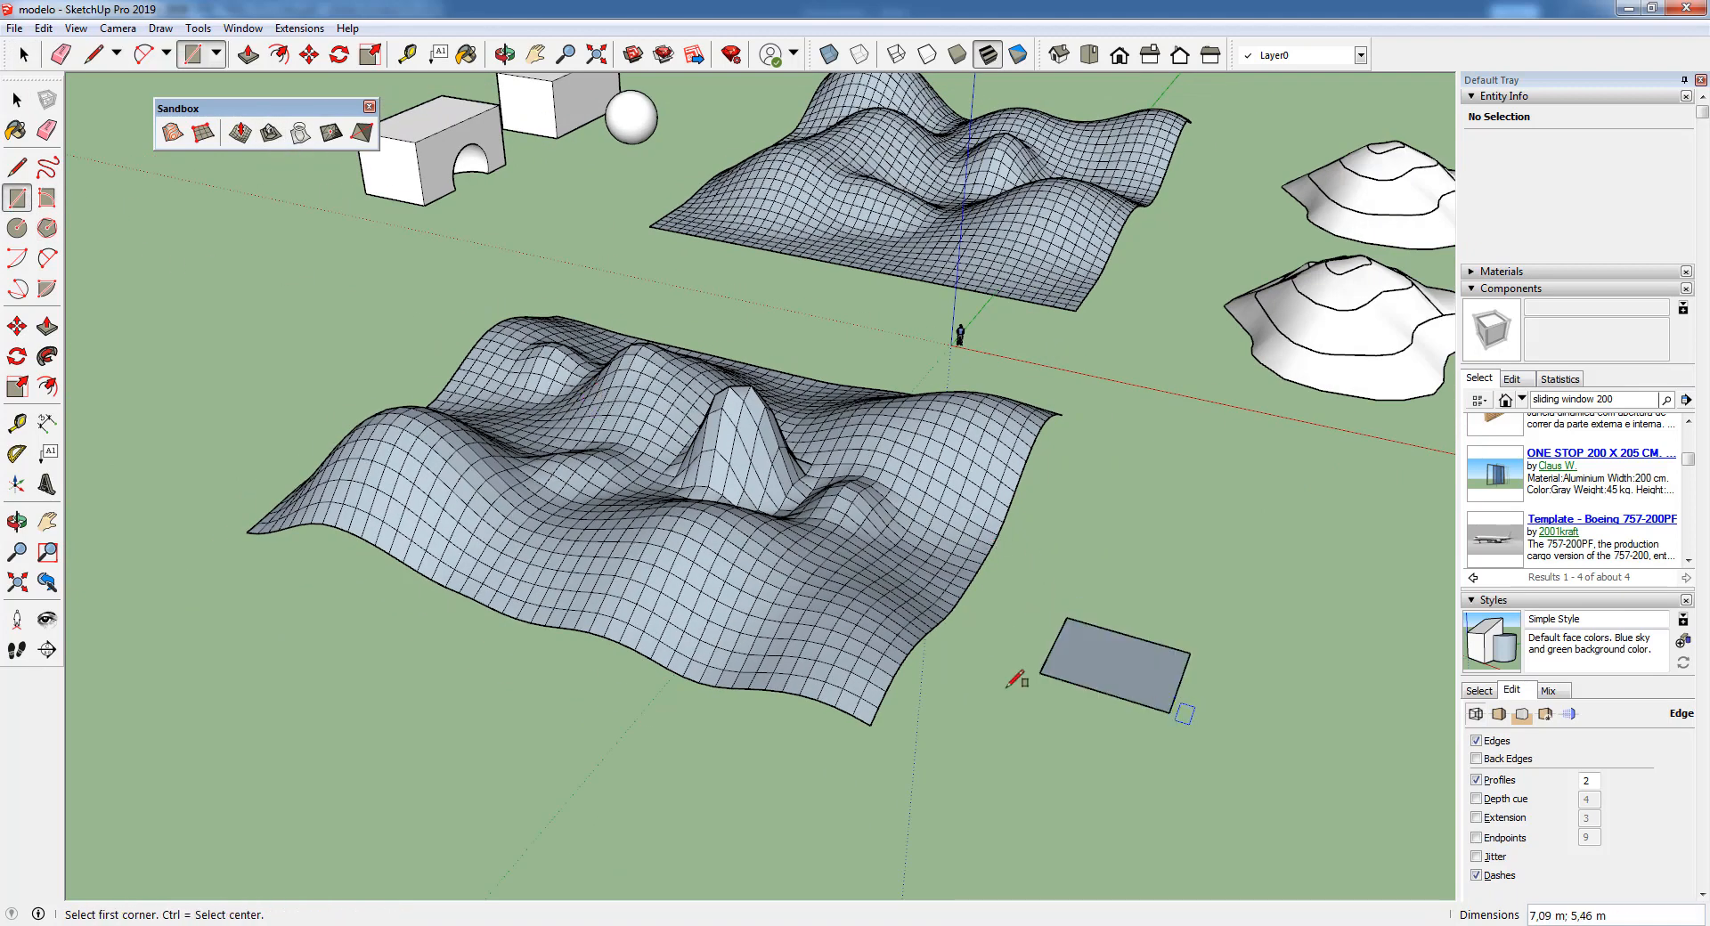
- Select the rectangle with its edges, move it over the terrain's front part, and lift it vertically well above the hills
{"action": "double_click", "coordinate": [1124, 672]}
{"action": "key", "text": "space"}
{"action": "double_click", "coordinate": [1129, 663]}
{"action": "key", "text": "m"}
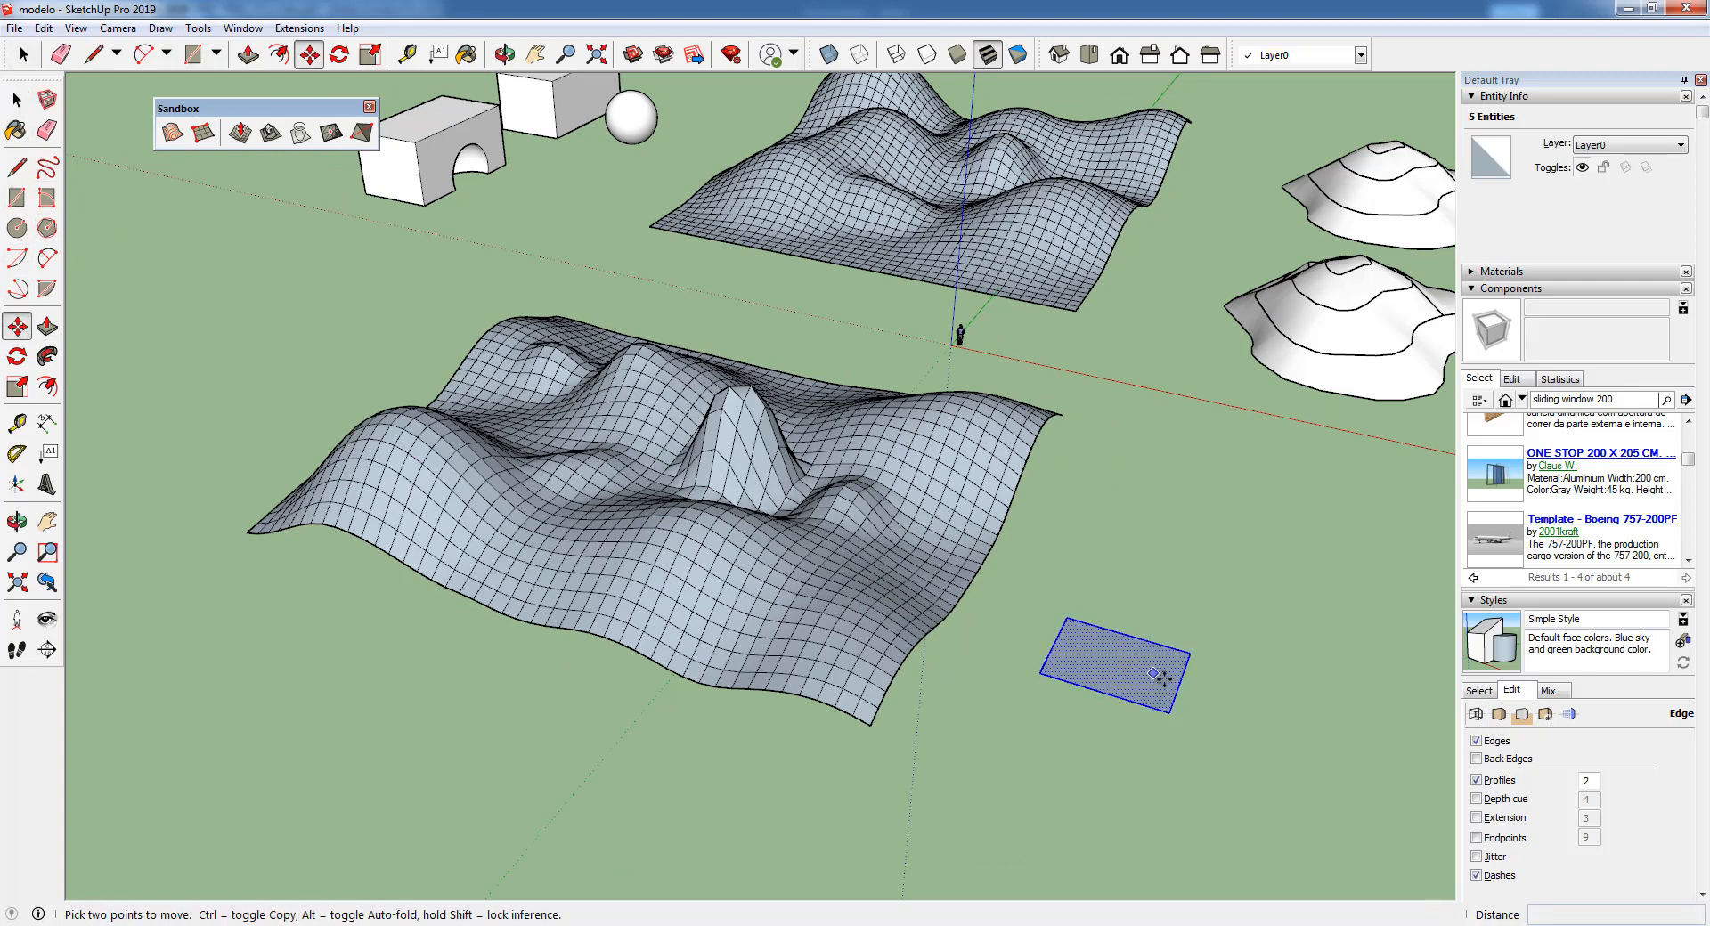
{"action": "left_click", "coordinate": [1171, 712]}
{"action": "left_click", "coordinate": [806, 641]}
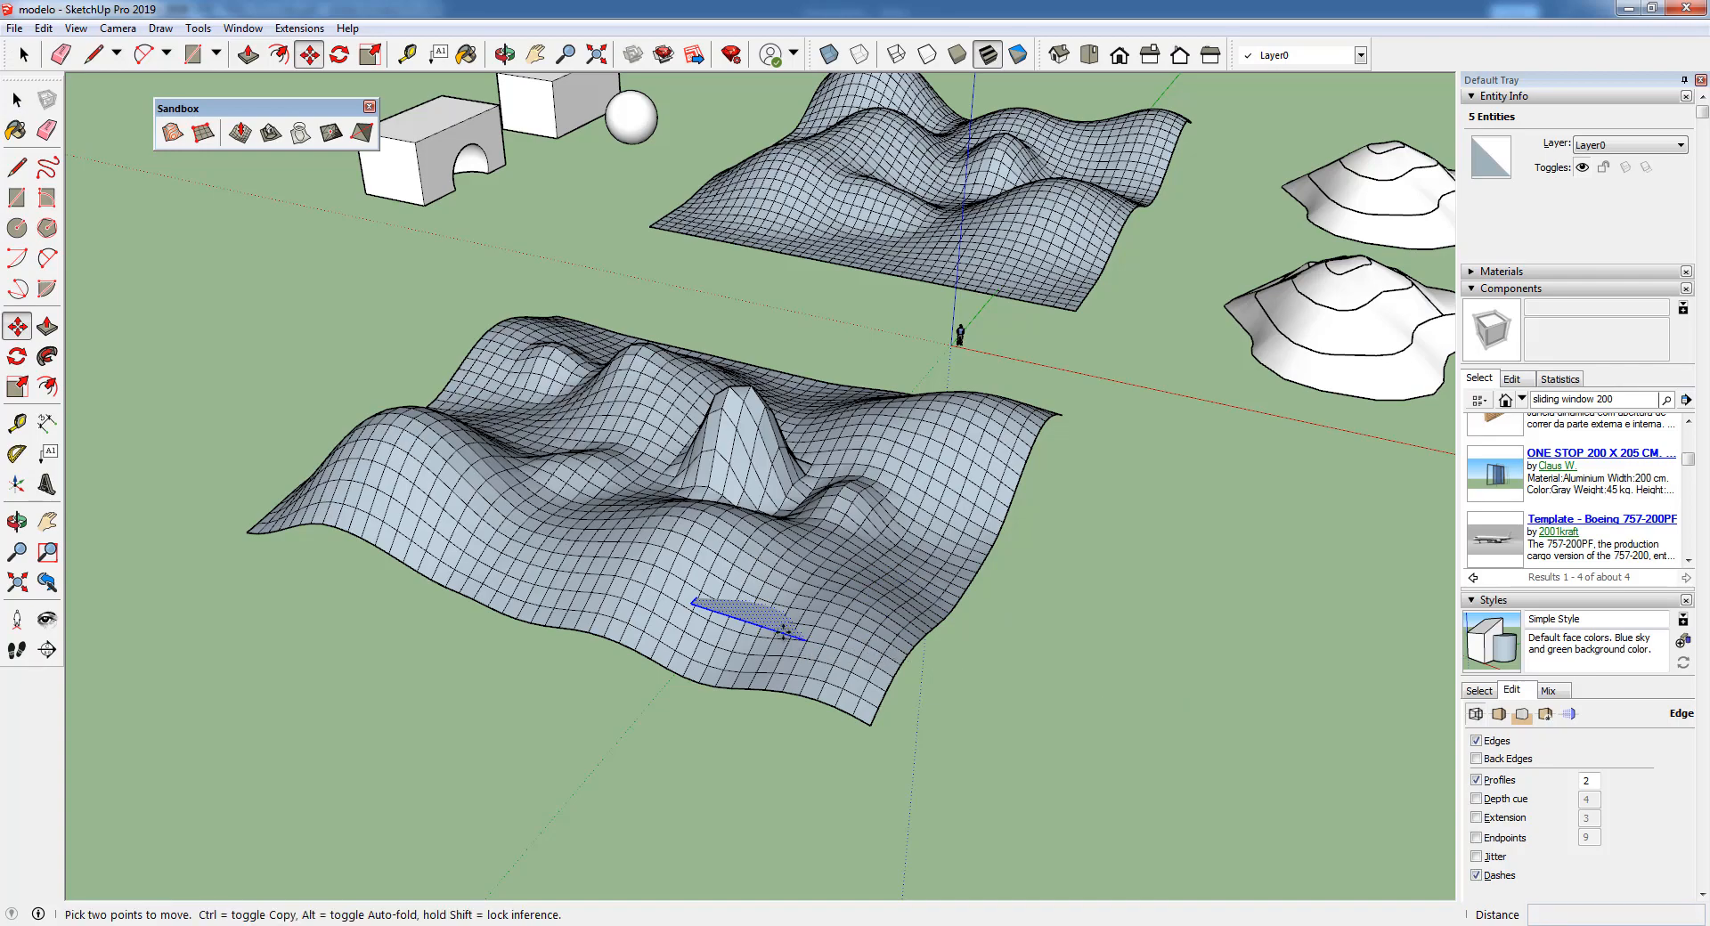
{"action": "left_click", "coordinate": [781, 622]}
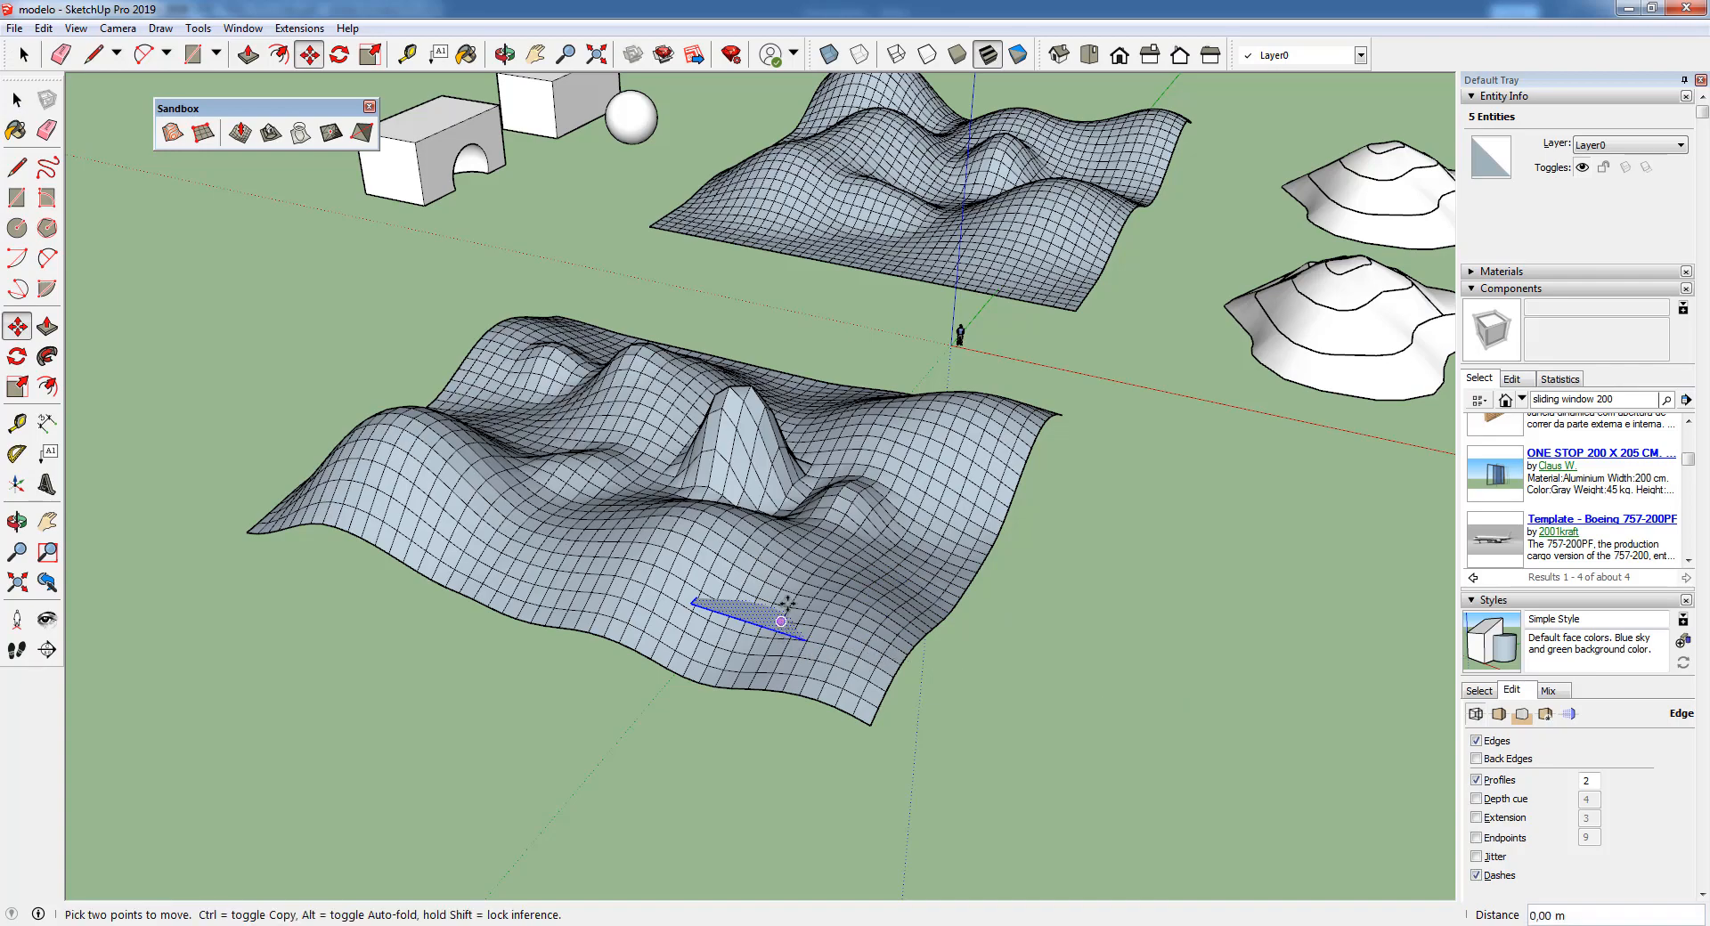
{"action": "left_click", "coordinate": [783, 337]}
{"action": "middle_click_drag", "start_coordinate": [783, 337], "coordinate": [806, 645]}
{"action": "key", "text": "space"}
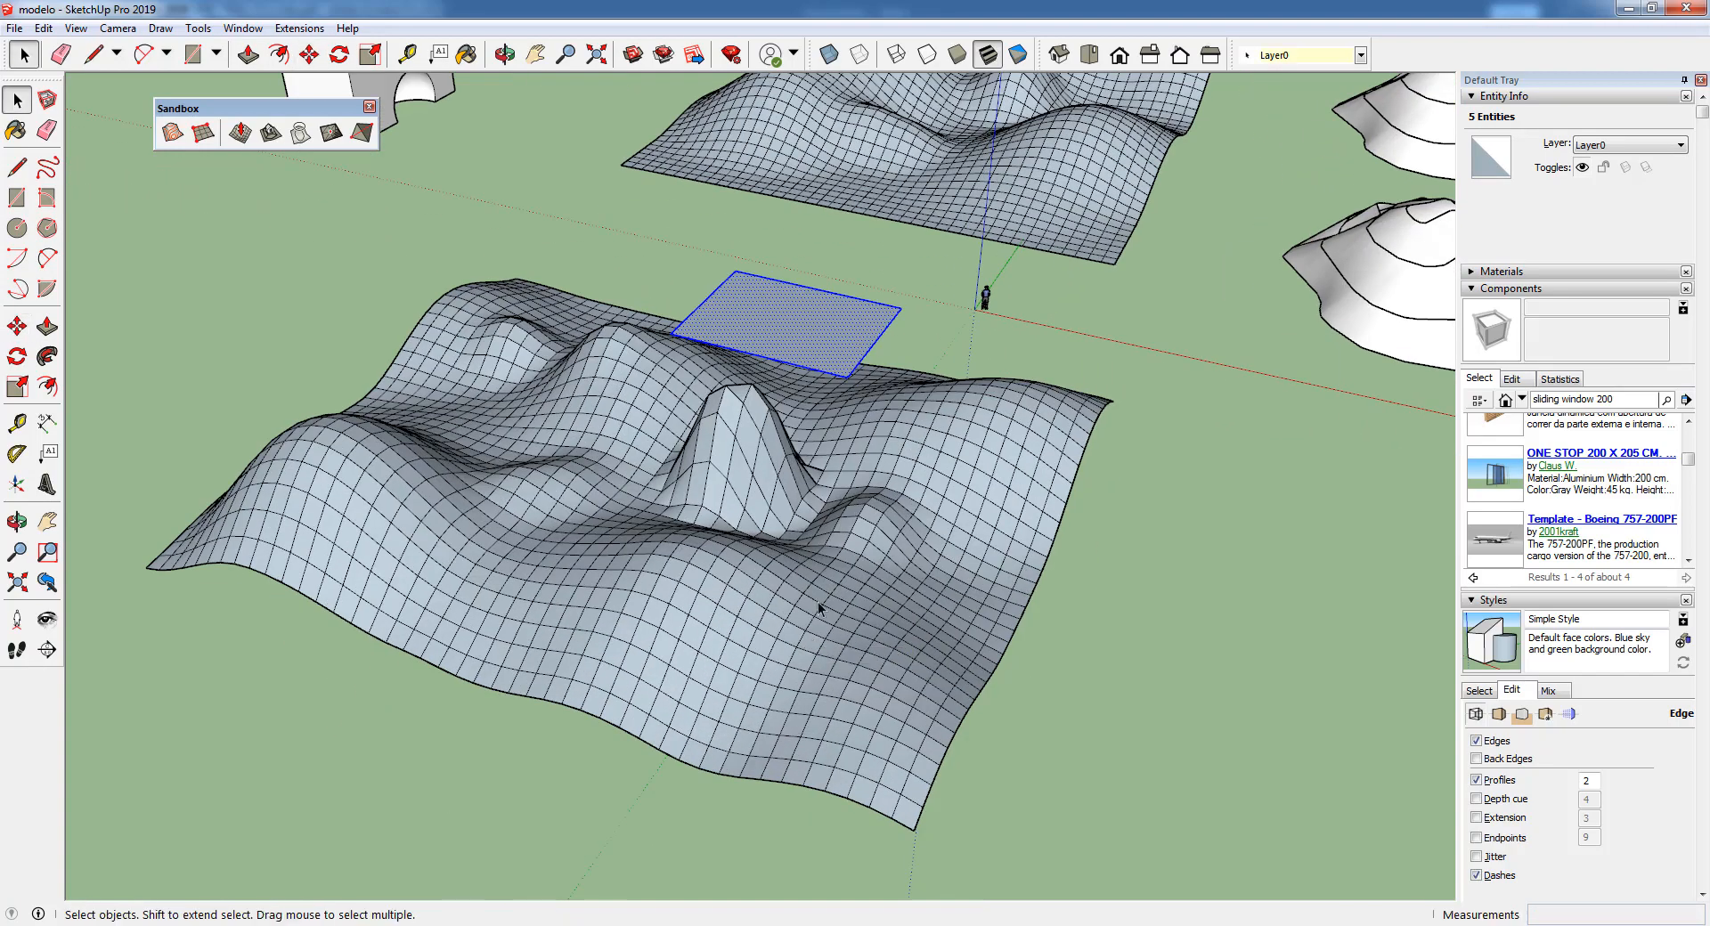
- Stamp the floating rectangle into the terrain below with a 1 m offset, setting the flat pad at about the surface level
{"action": "left_click", "coordinate": [269, 133]}
{"action": "key", "text": "space"}
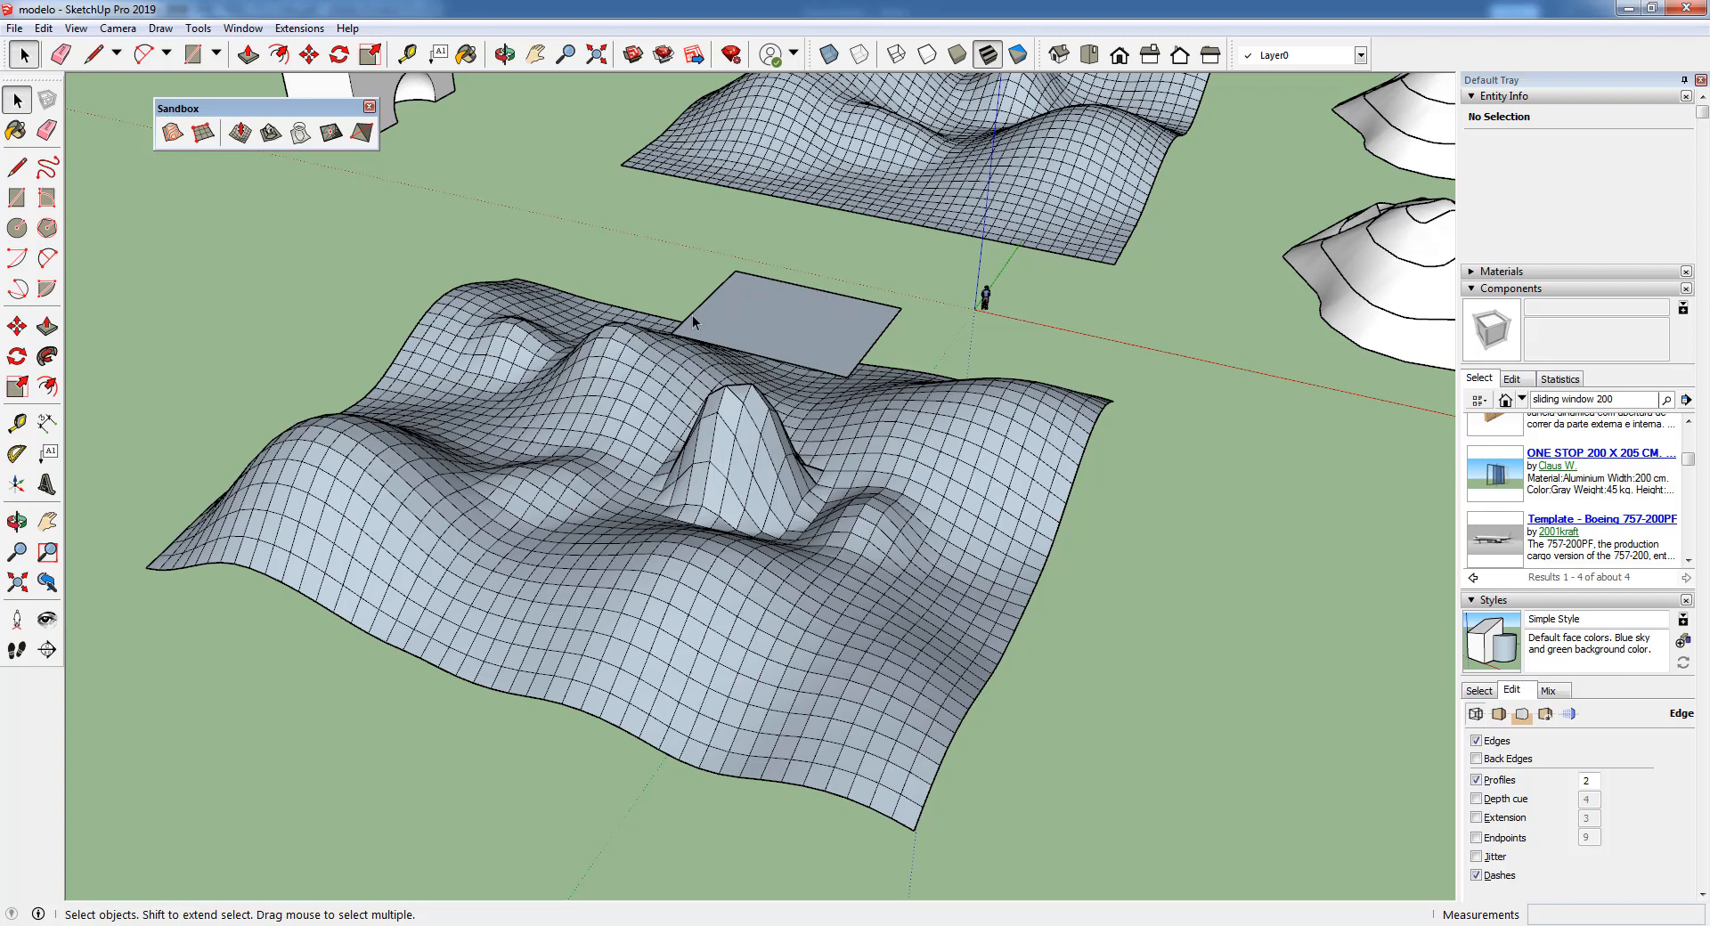
{"action": "double_click", "coordinate": [774, 301]}
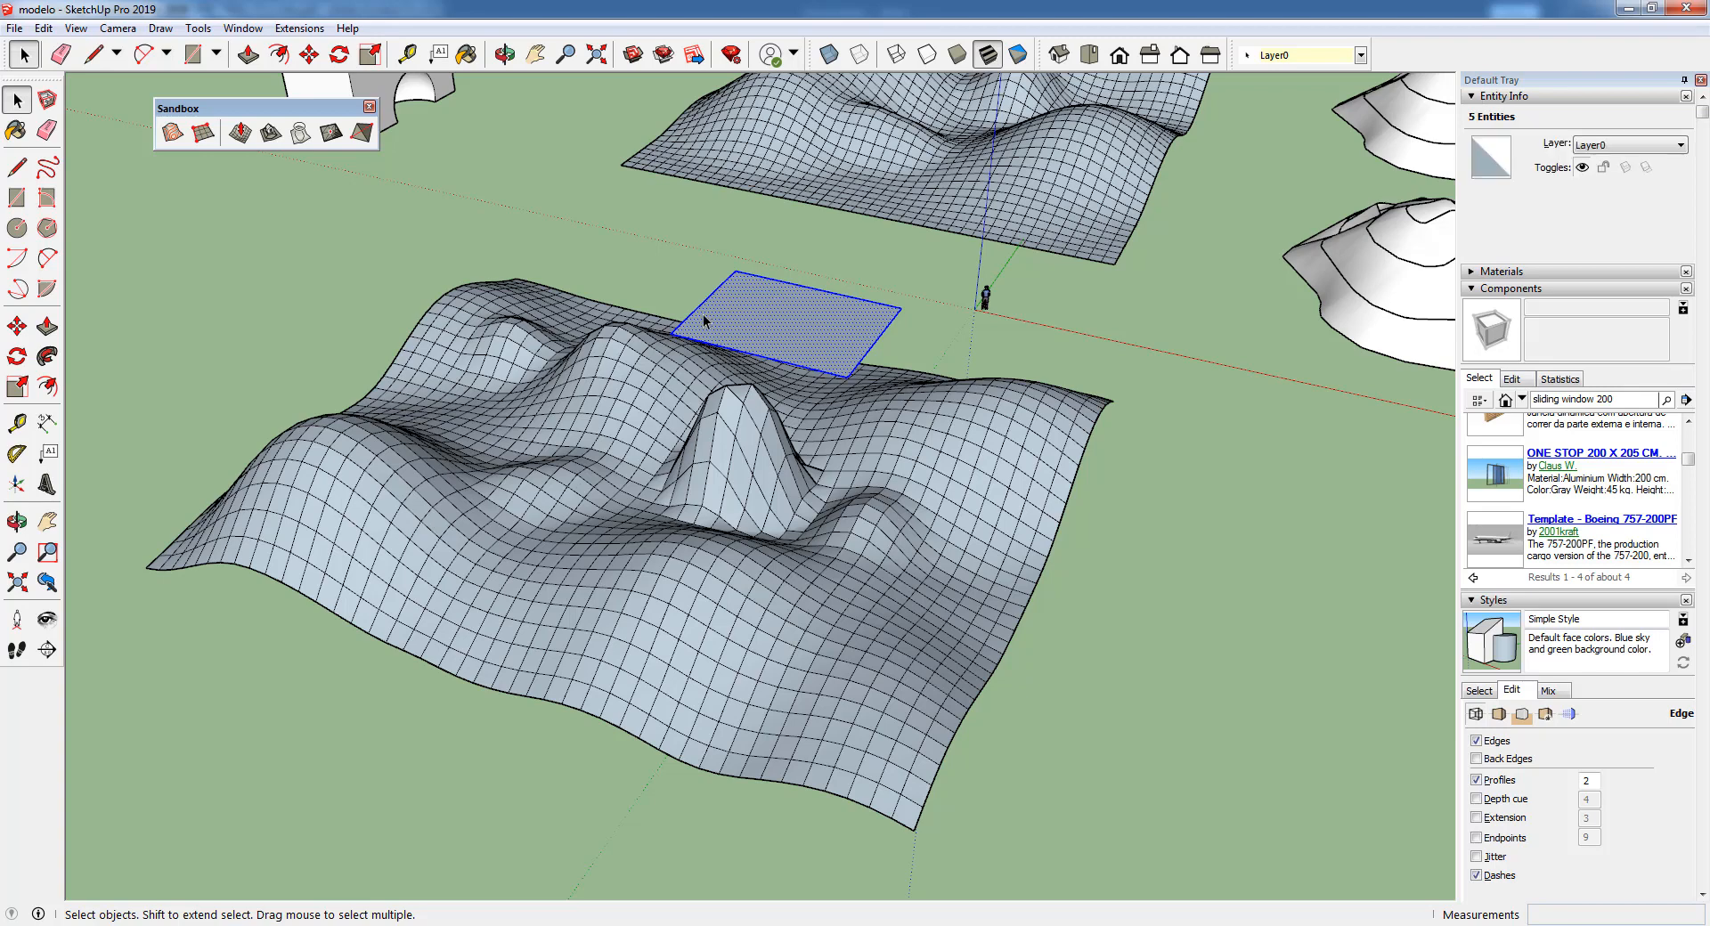
{"action": "left_click", "coordinate": [300, 133]}
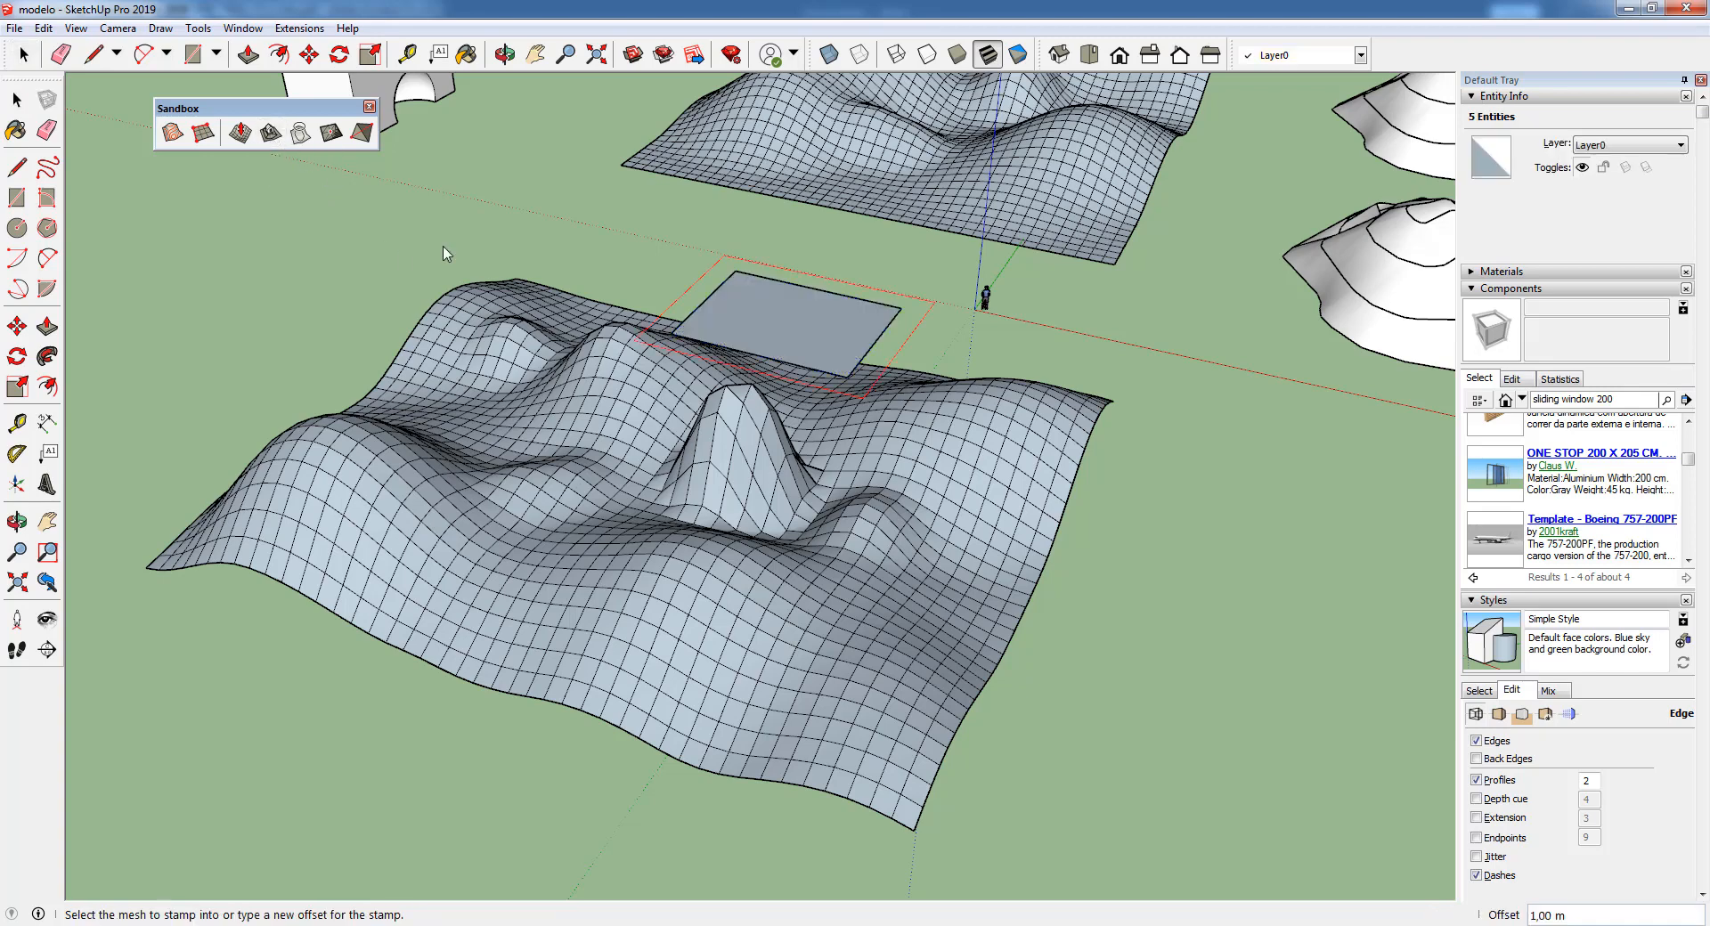
{"action": "left_click", "coordinate": [802, 546]}
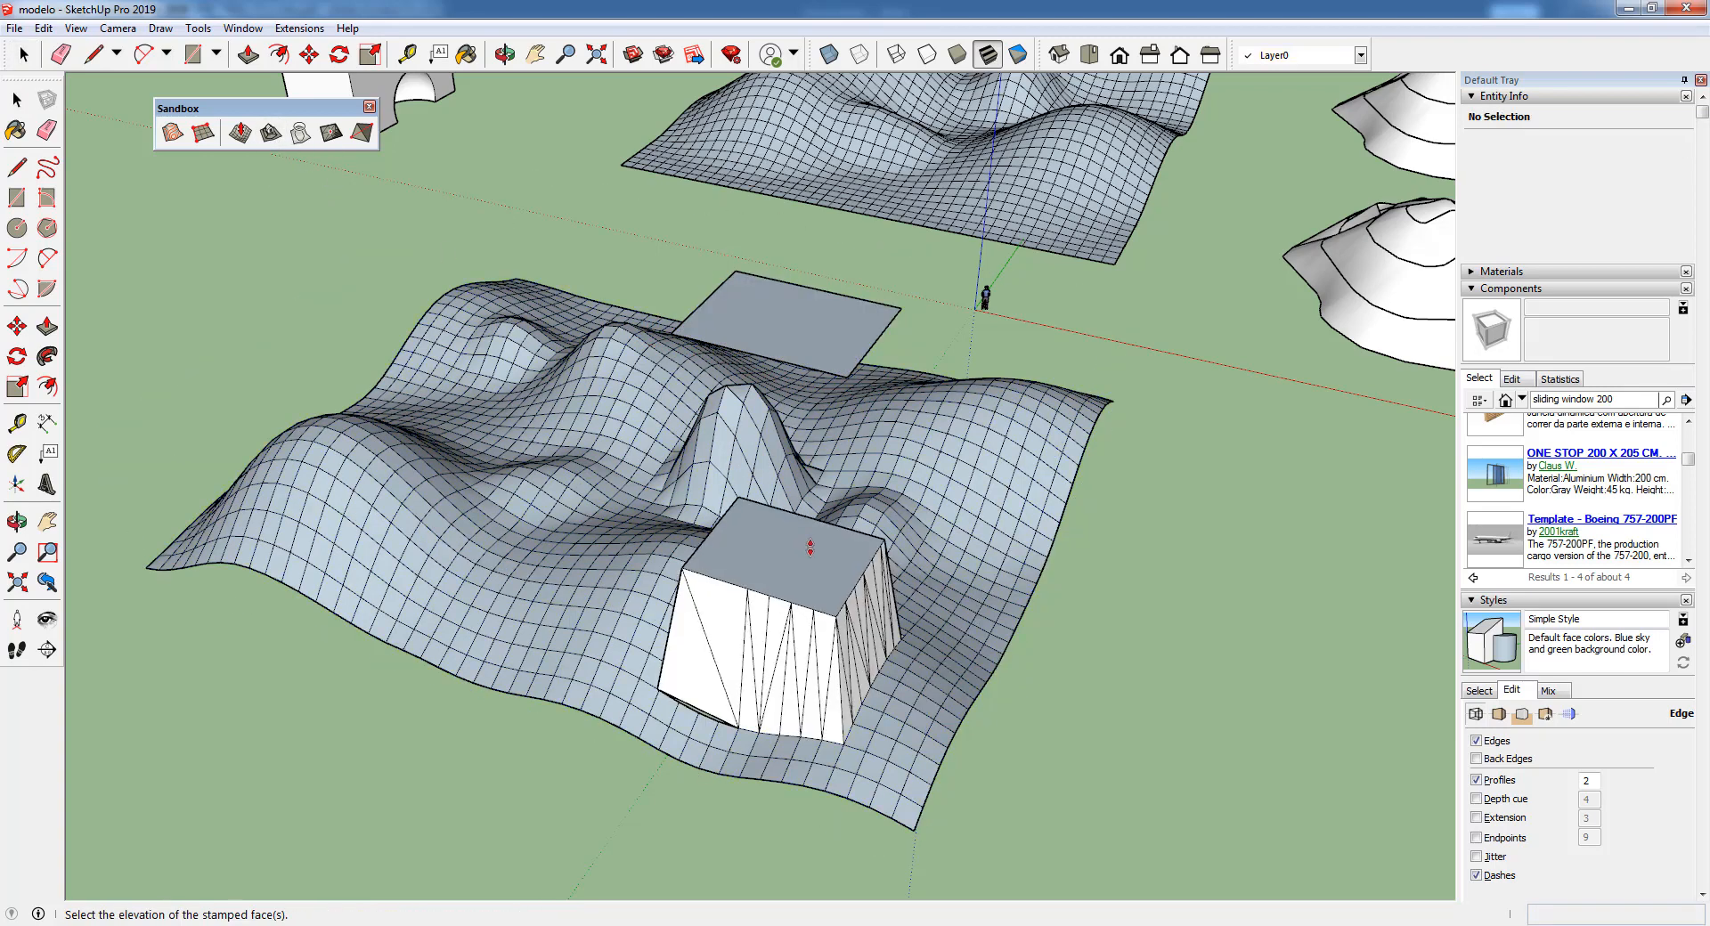
{"action": "scroll", "coordinate": [806, 549], "scroll_direction": "up", "scroll_amount": 1}
{"action": "scroll", "coordinate": [806, 614], "scroll_direction": "up", "scroll_amount": 1}
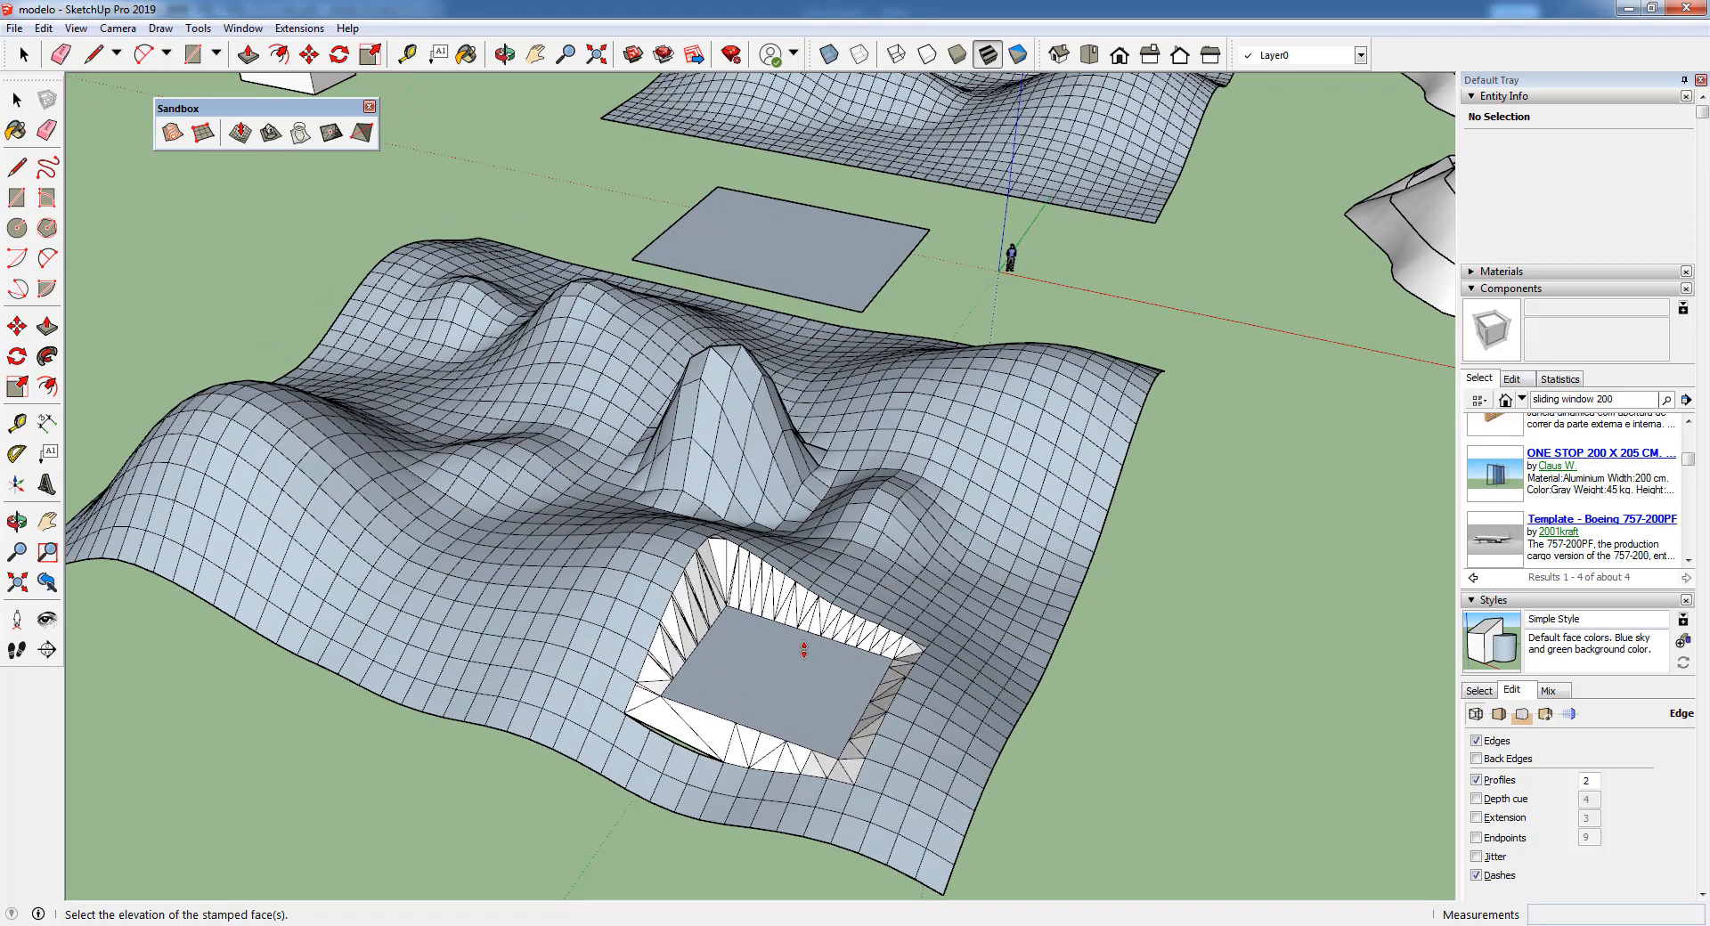
{"action": "scroll", "coordinate": [804, 650], "scroll_direction": "up", "scroll_amount": 1}
{"action": "scroll", "coordinate": [804, 653], "scroll_direction": "up", "scroll_amount": 2}
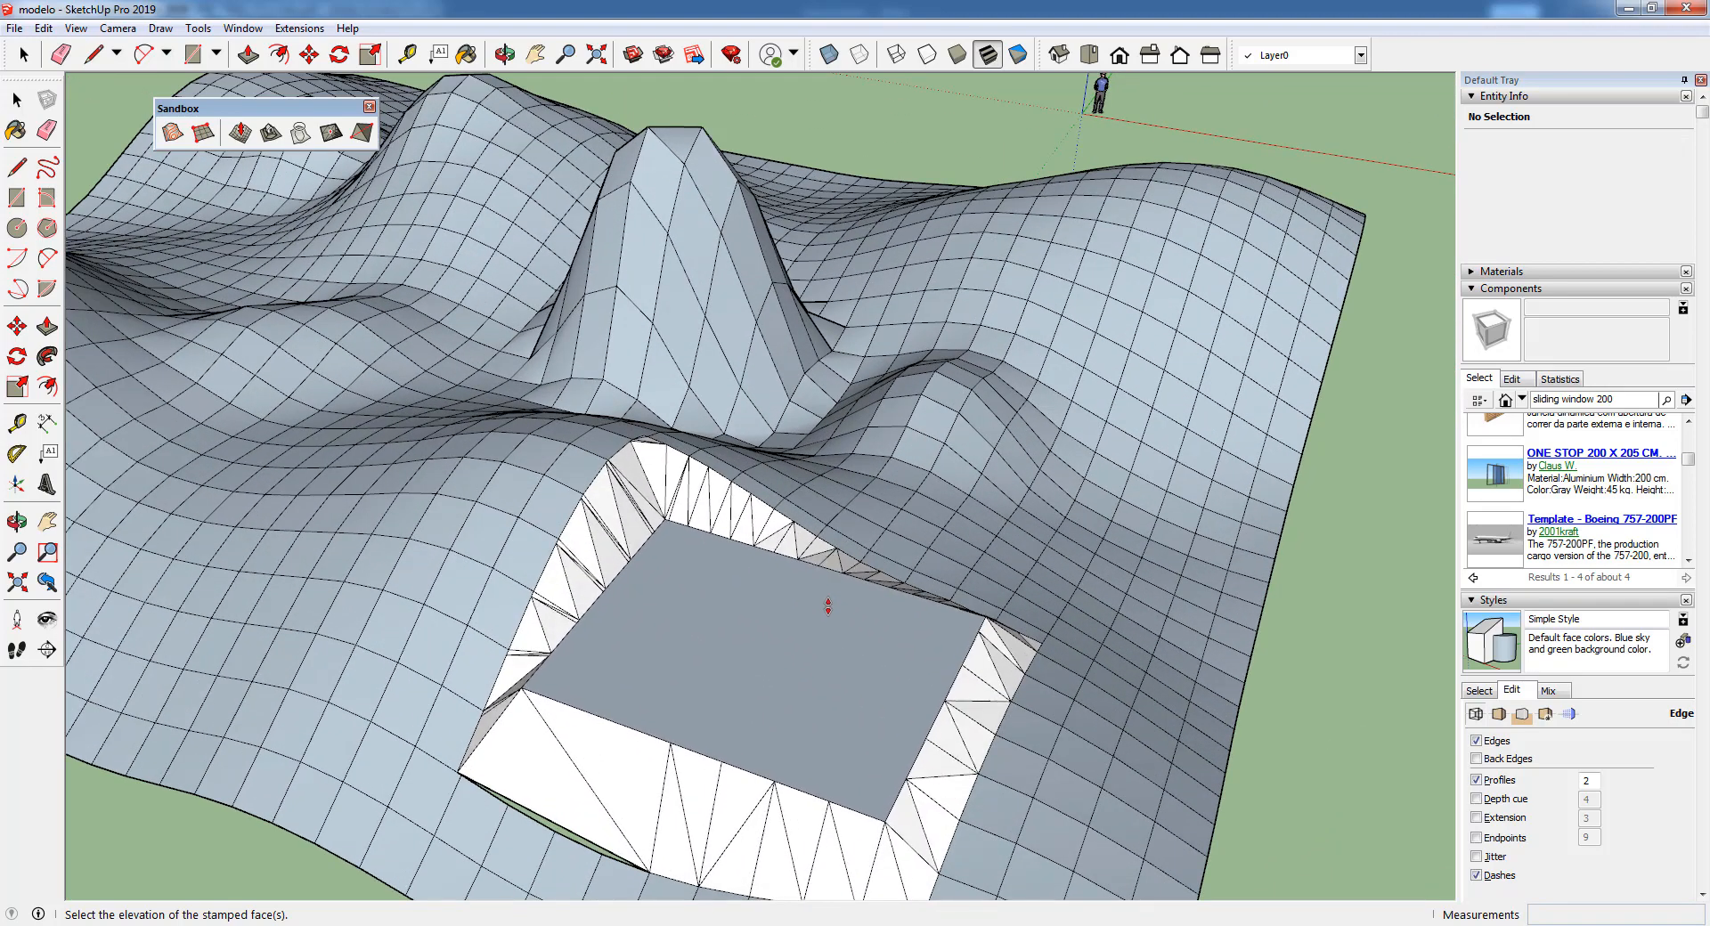
{"action": "middle_click_drag", "start_coordinate": [927, 599], "coordinate": [1078, 405]}
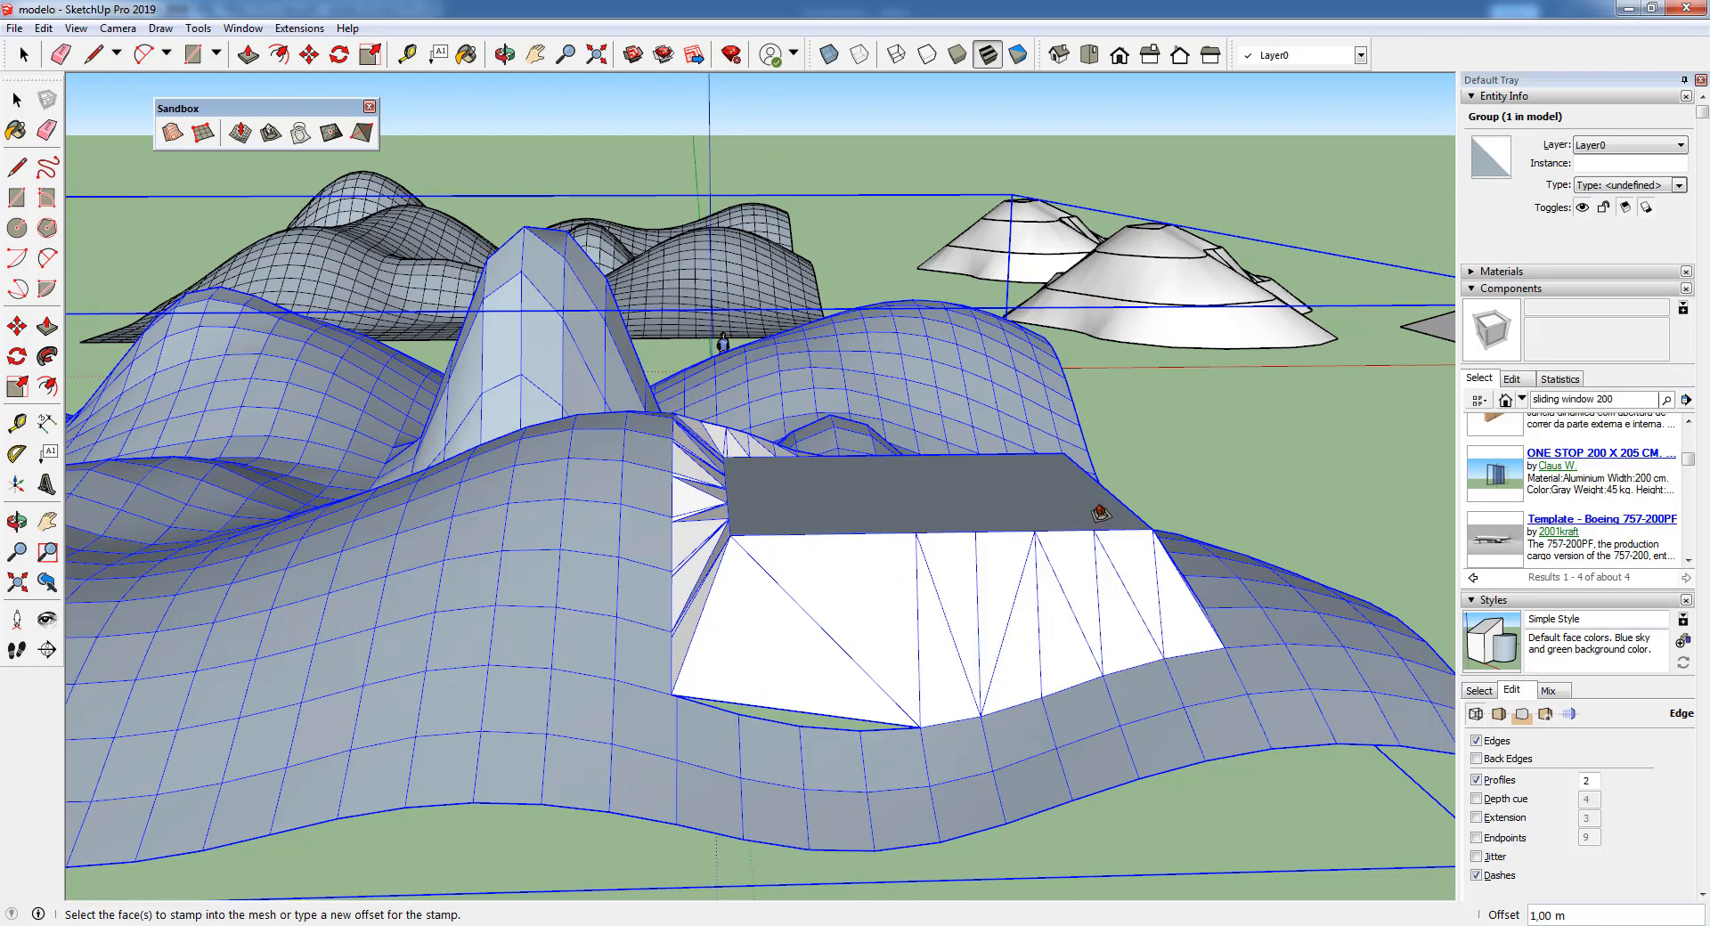
- Undo the last terrain stamp and select the floating rectangle together with its edges
{"action": "key", "text": "ctrl+z"}
{"action": "middle_click_drag", "start_coordinate": [1107, 515], "coordinate": [816, 568]}
{"action": "scroll", "coordinate": [817, 569], "scroll_direction": "down", "scroll_amount": 3}
{"action": "left_click", "coordinate": [710, 603]}
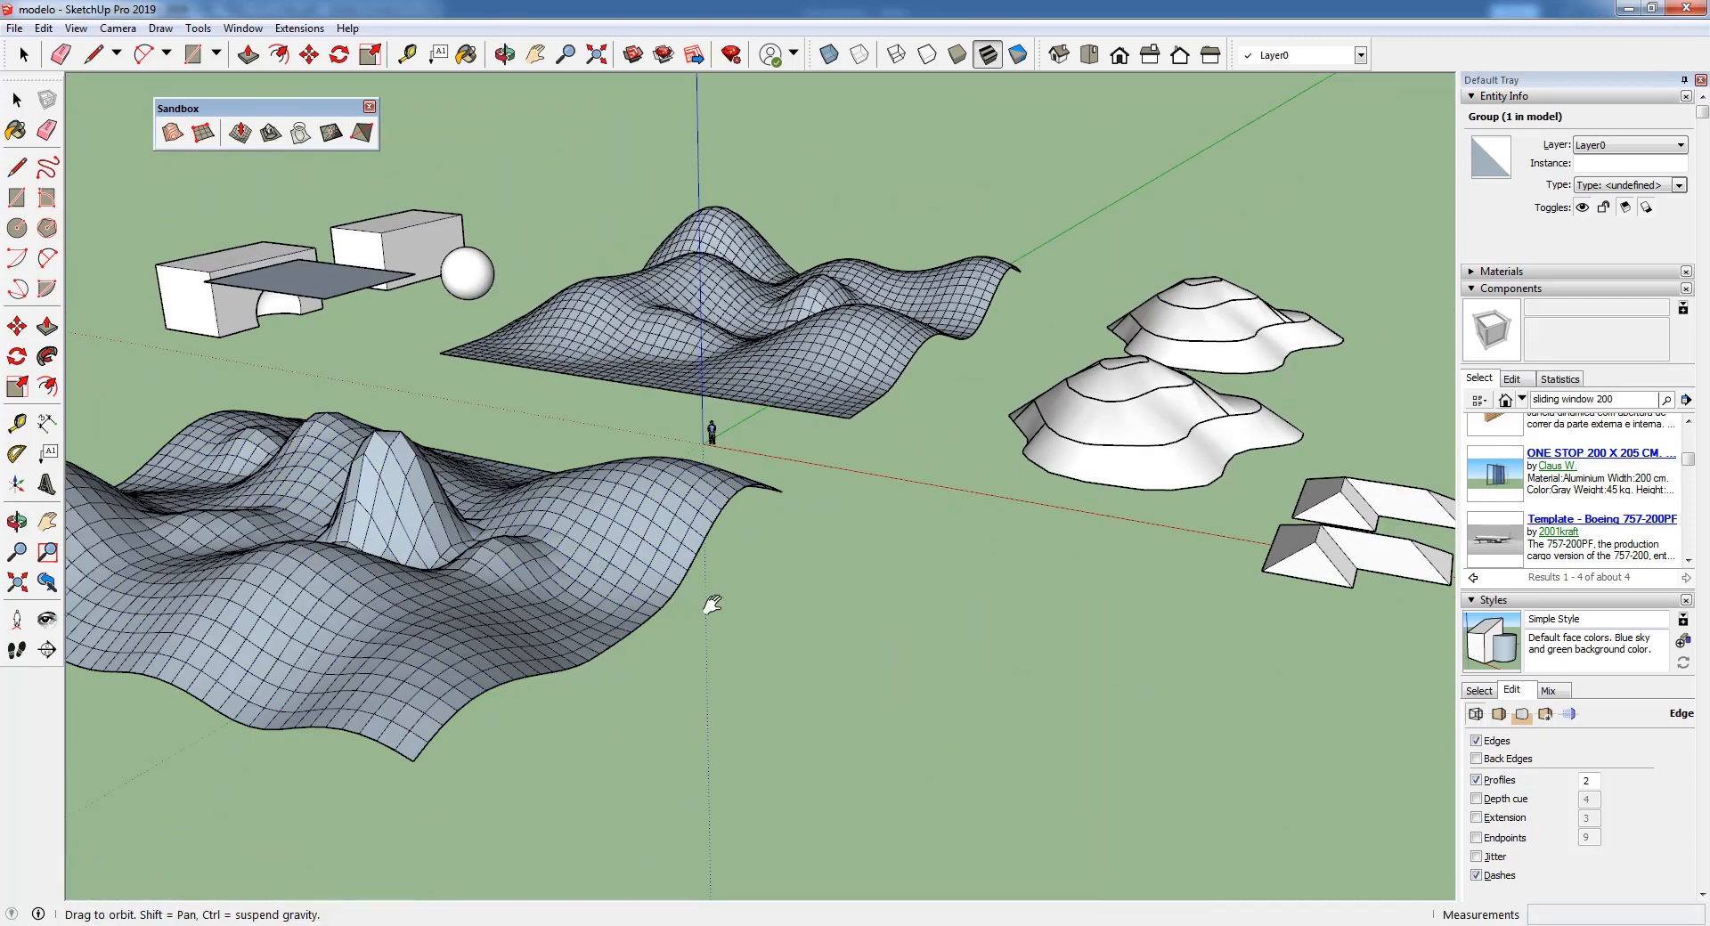
{"action": "middle_click_drag", "start_coordinate": [709, 603], "coordinate": [939, 625], "text": "shift"}
{"action": "key", "text": "space"}
{"action": "double_click", "coordinate": [627, 305]}
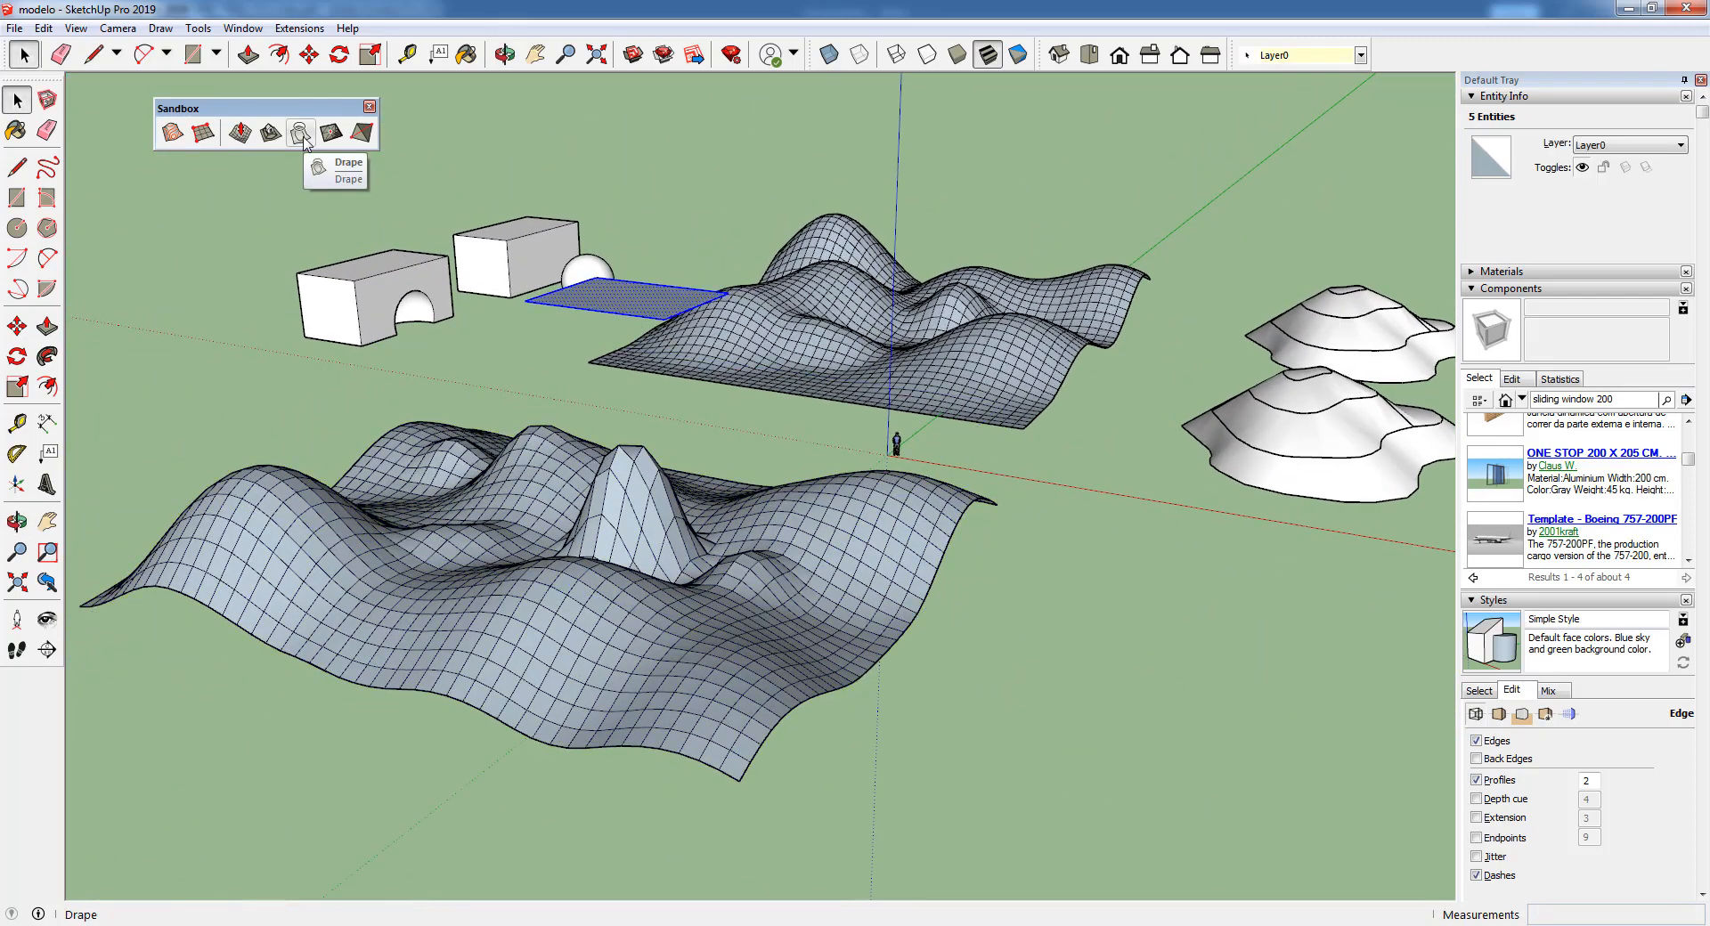
- Drape the selected rectangle onto the sculpted terrain below and inspect the projection area
{"action": "middle_click_drag", "start_coordinate": [645, 441], "coordinate": [656, 501]}
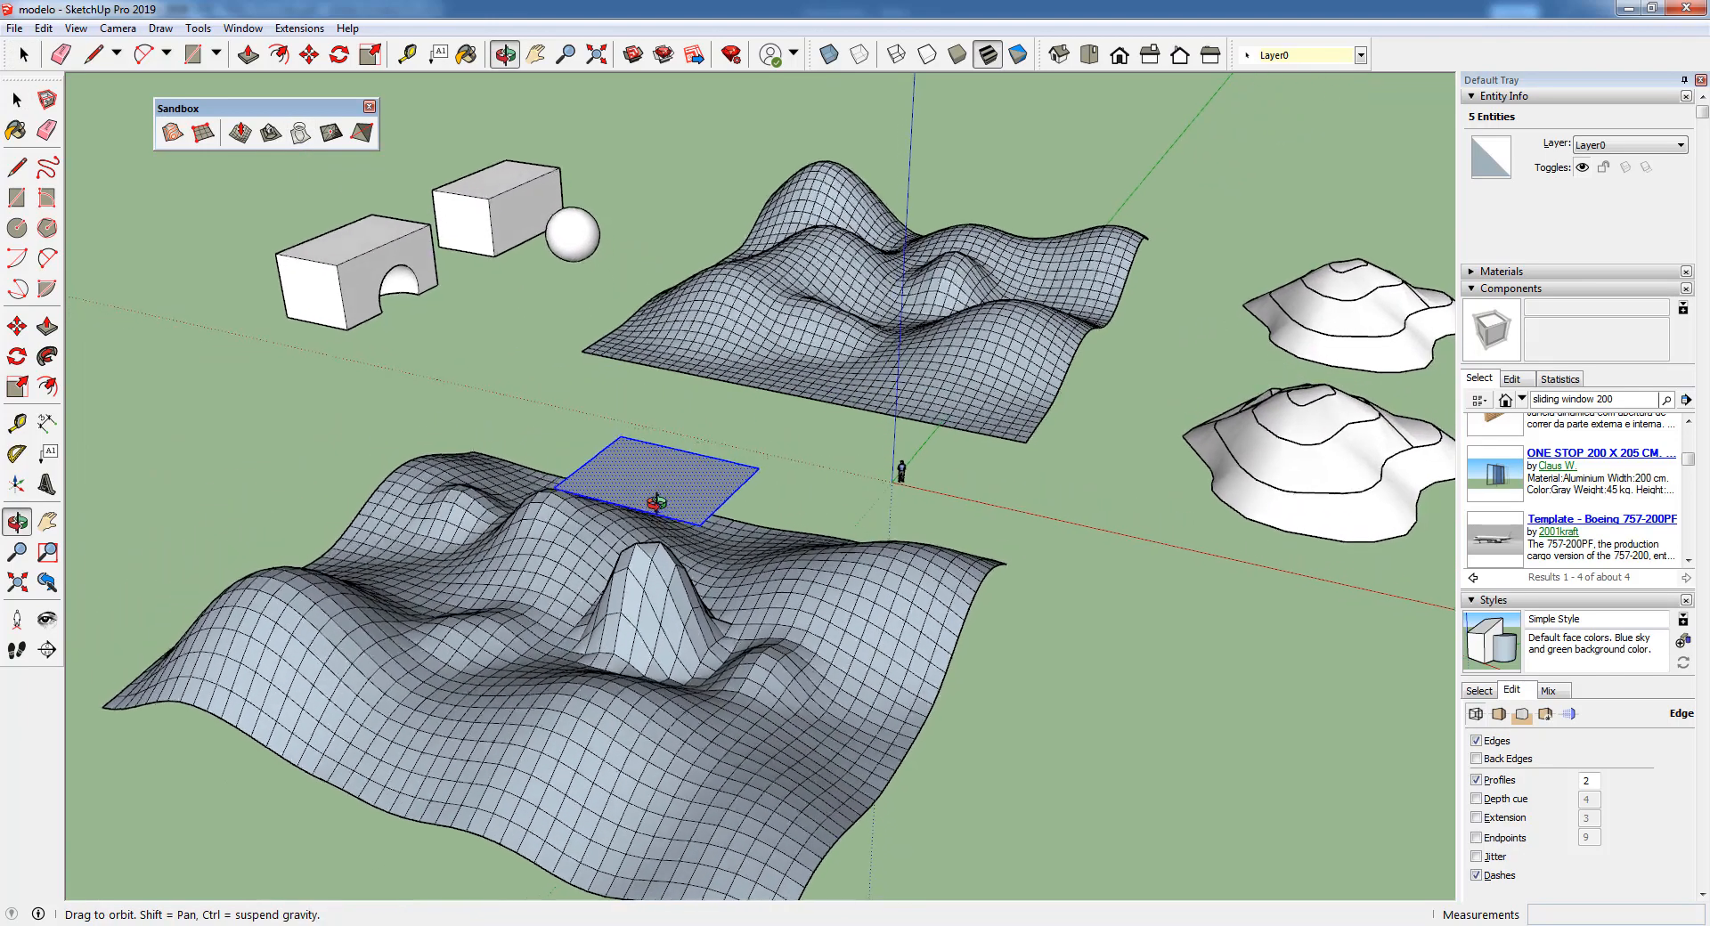
{"action": "left_click", "coordinate": [300, 133]}
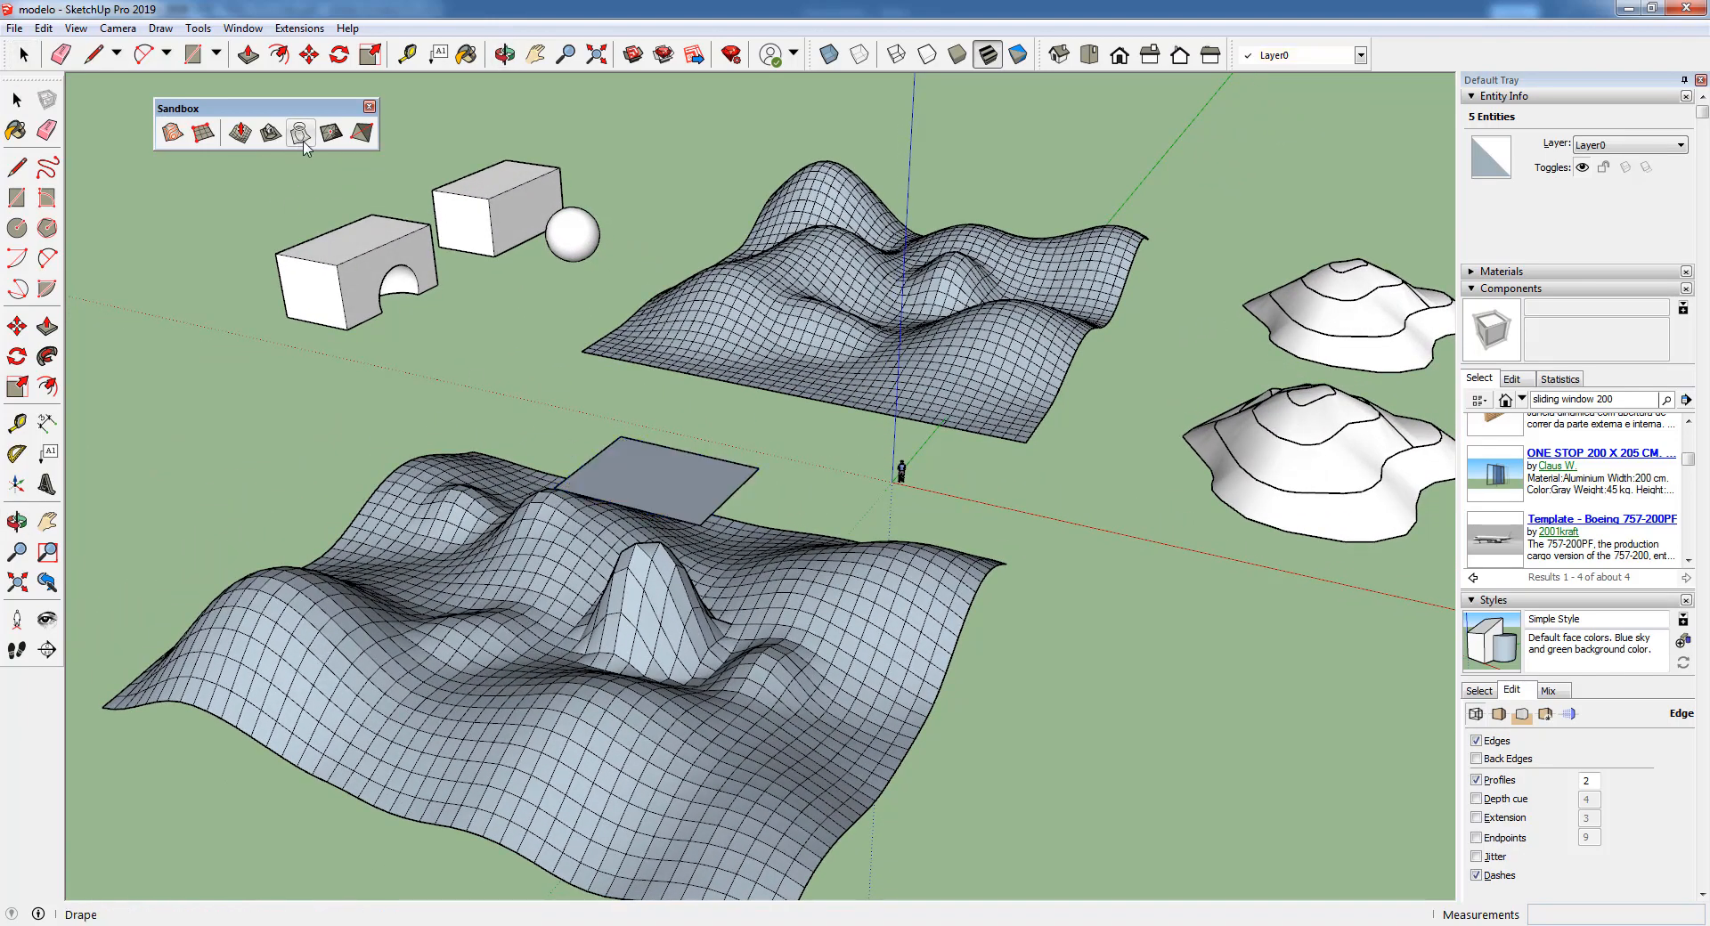
{"action": "left_click", "coordinate": [633, 708]}
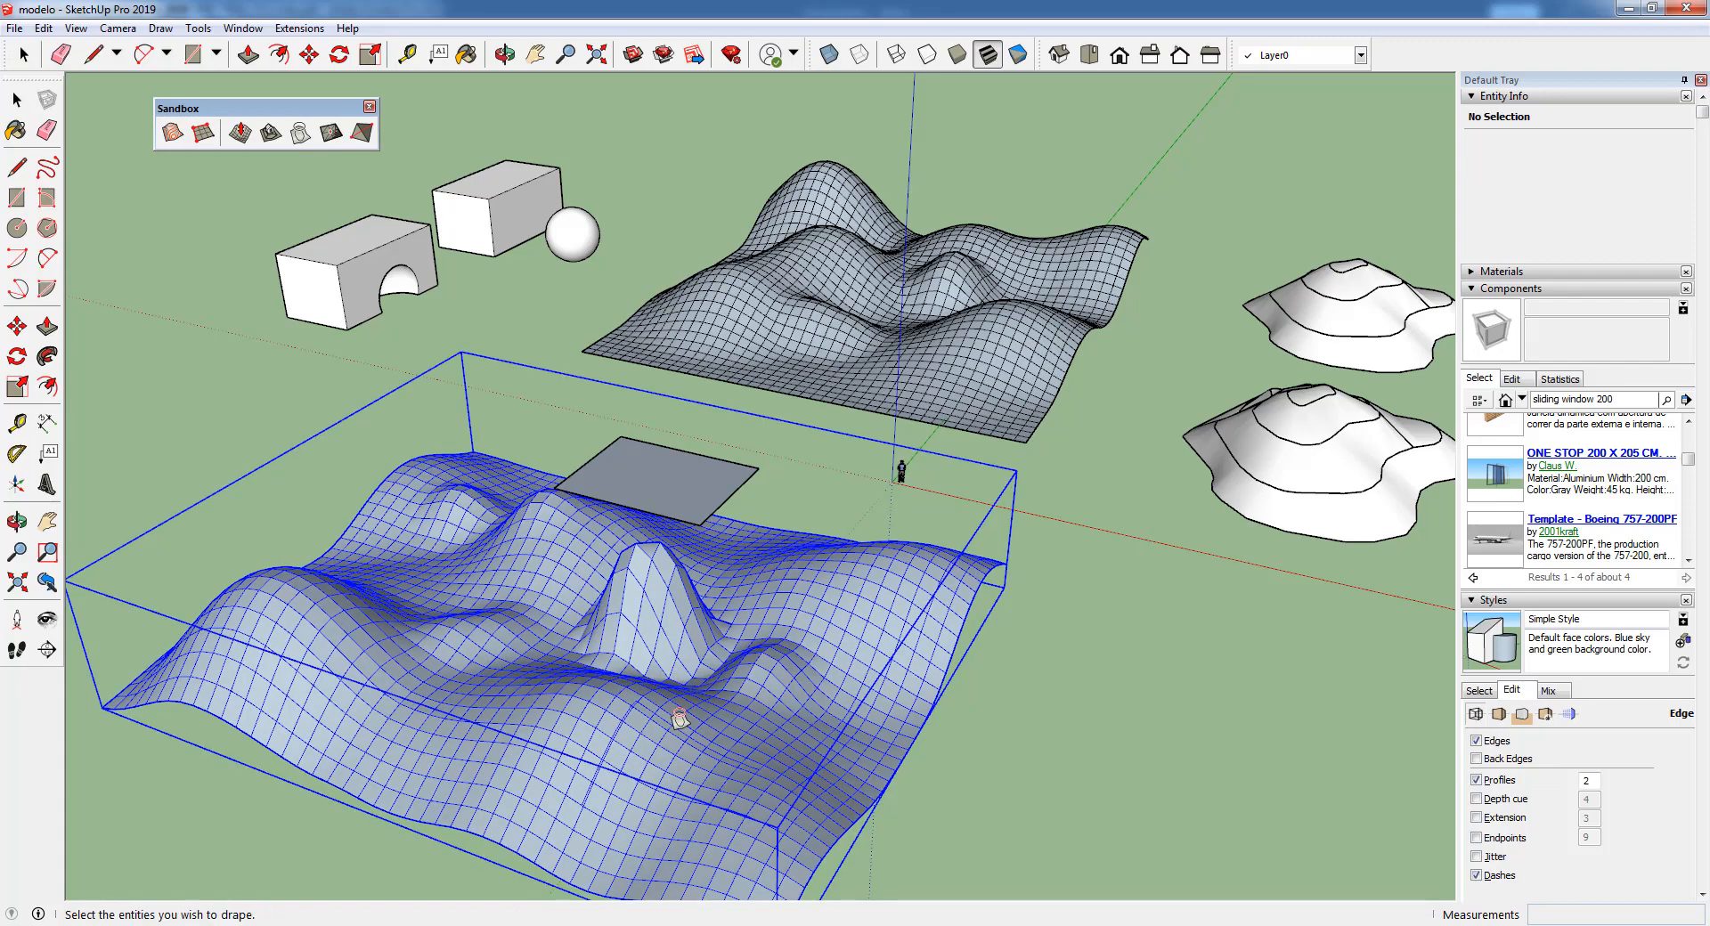
{"action": "middle_click_drag", "start_coordinate": [679, 719], "coordinate": [706, 691]}
{"action": "scroll", "coordinate": [679, 713], "scroll_direction": "up", "scroll_amount": 4}
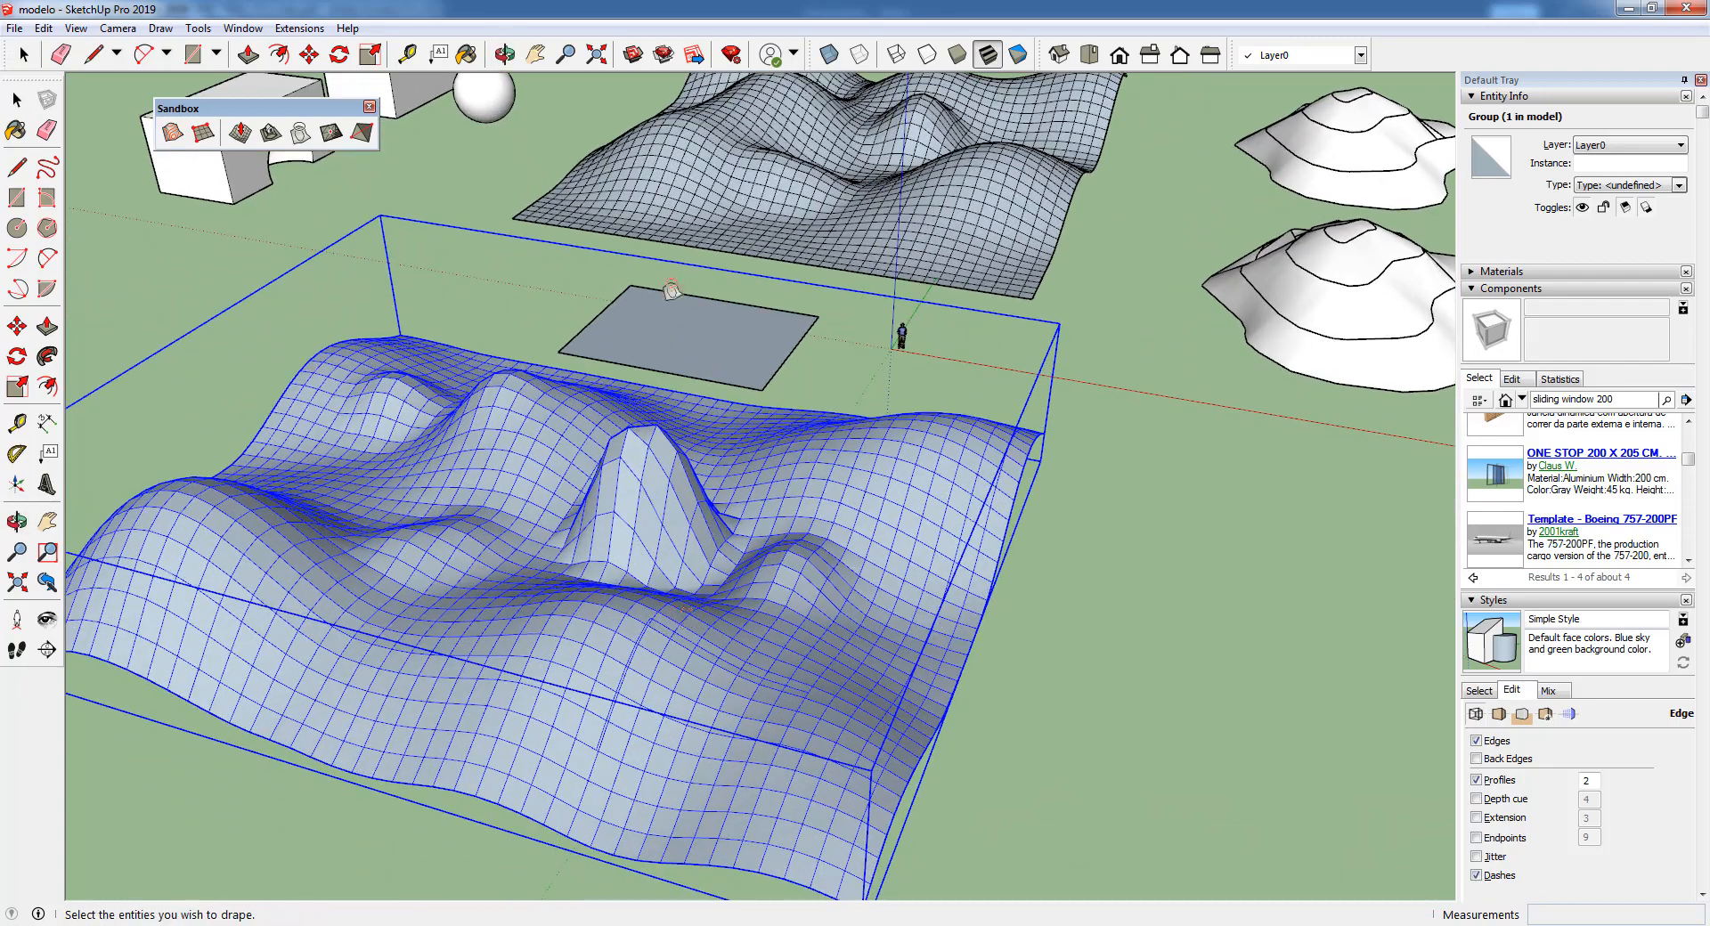
{"action": "middle_click_drag", "start_coordinate": [647, 401], "coordinate": [691, 641]}
{"action": "scroll", "coordinate": [695, 686], "scroll_direction": "up", "scroll_amount": 5}
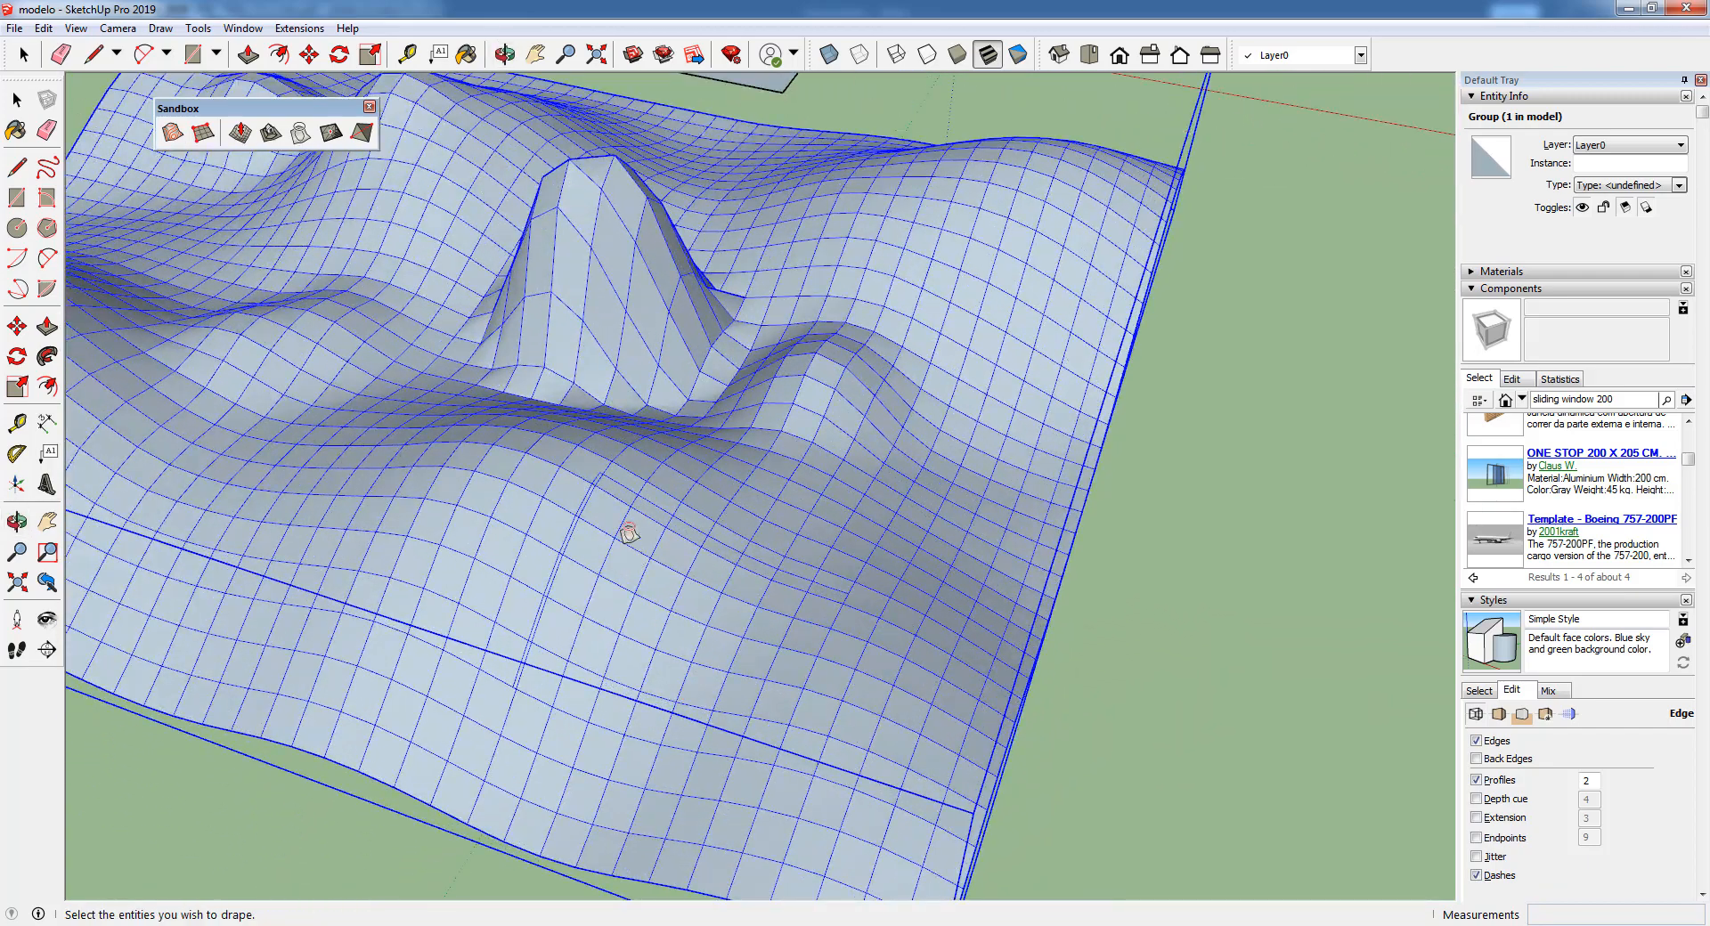
- Select the floating rectangle with its edges and move it a short distance sideways above the terrain
{"action": "scroll", "coordinate": [629, 532], "scroll_direction": "down", "scroll_amount": 5}
{"action": "key", "text": "space"}
{"action": "left_click", "coordinate": [625, 210]}
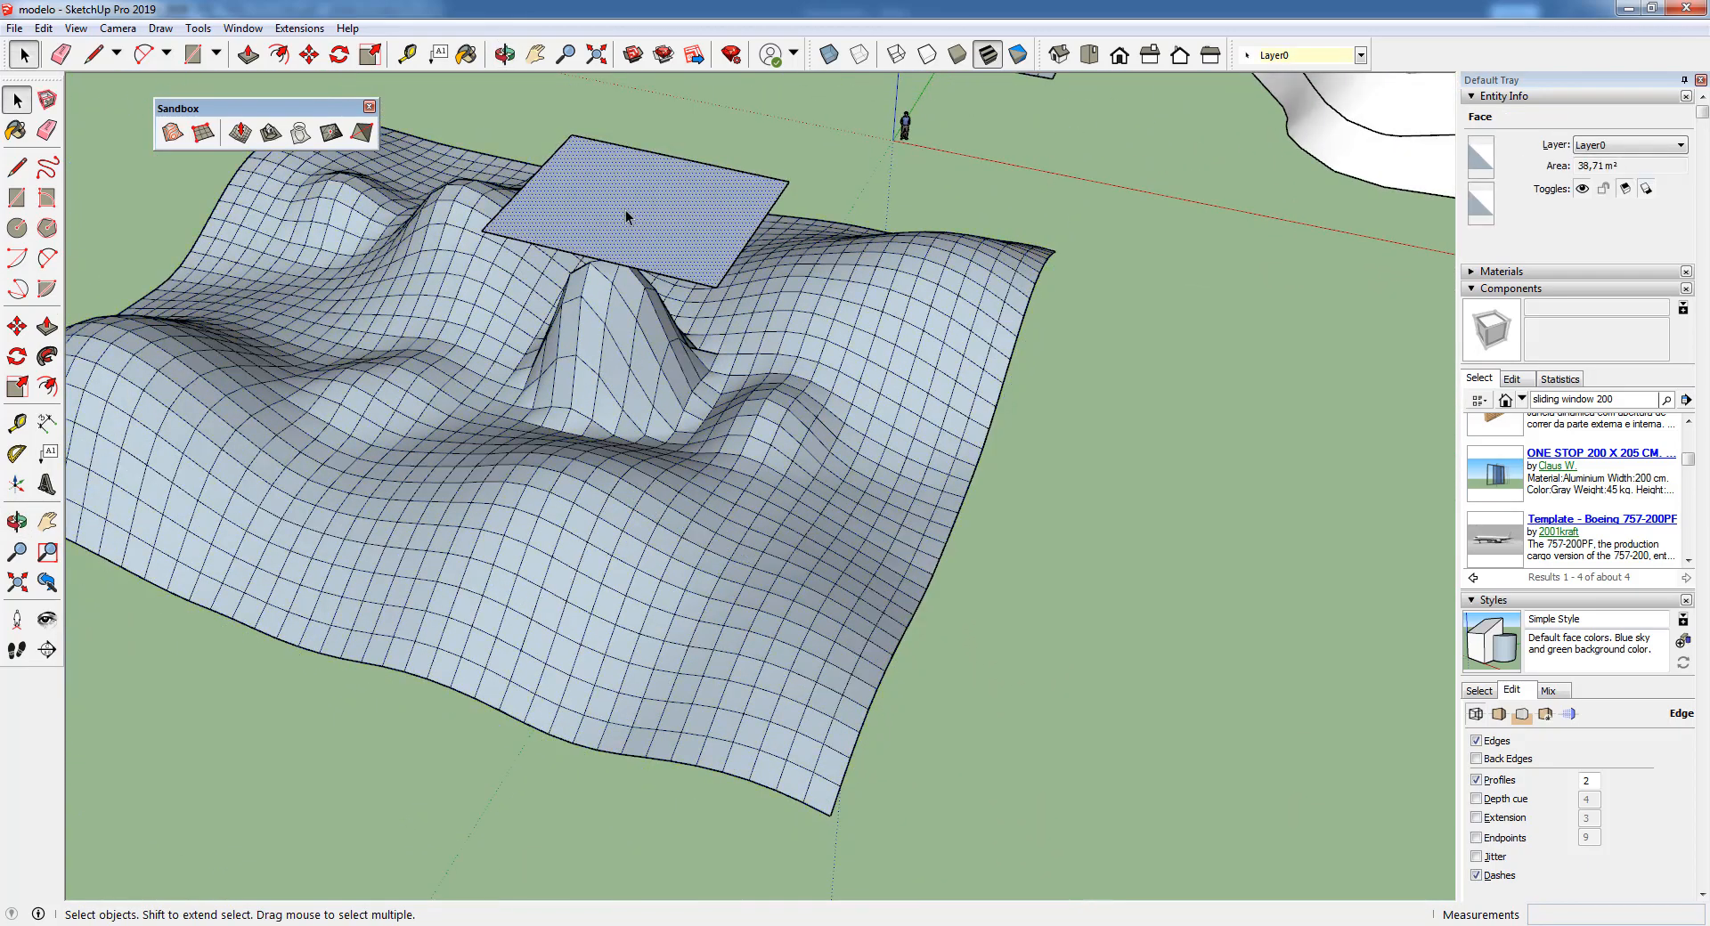
{"action": "double_click", "coordinate": [625, 210]}
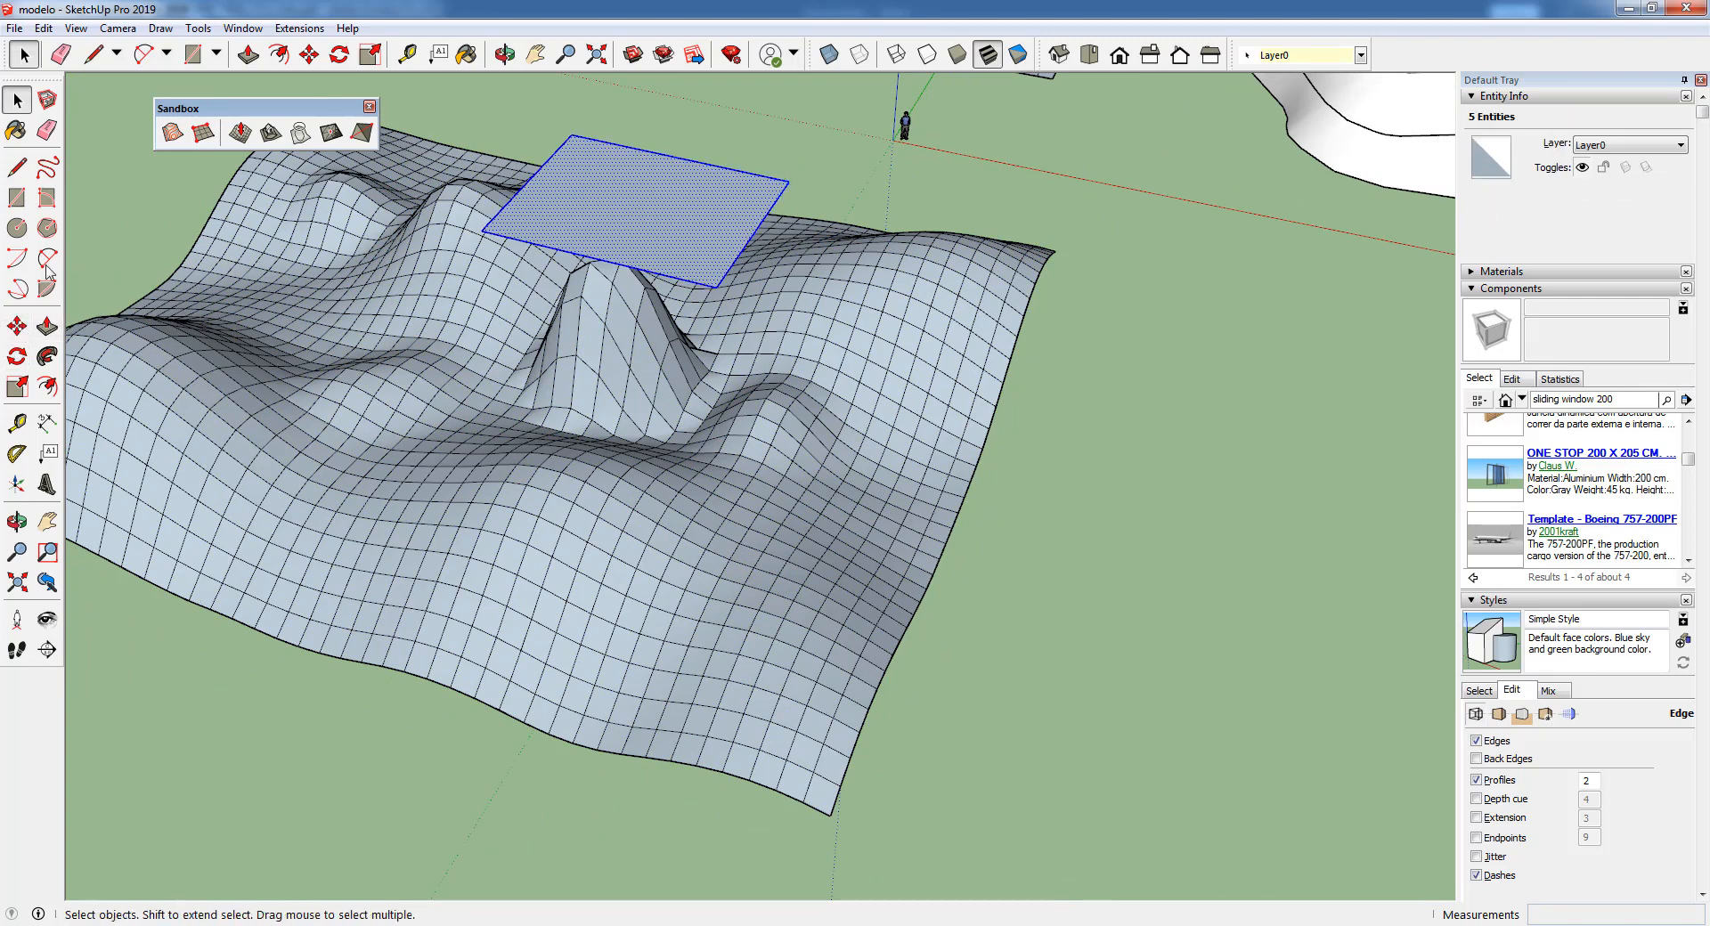
{"action": "left_click", "coordinate": [17, 326]}
{"action": "left_click", "coordinate": [790, 179]}
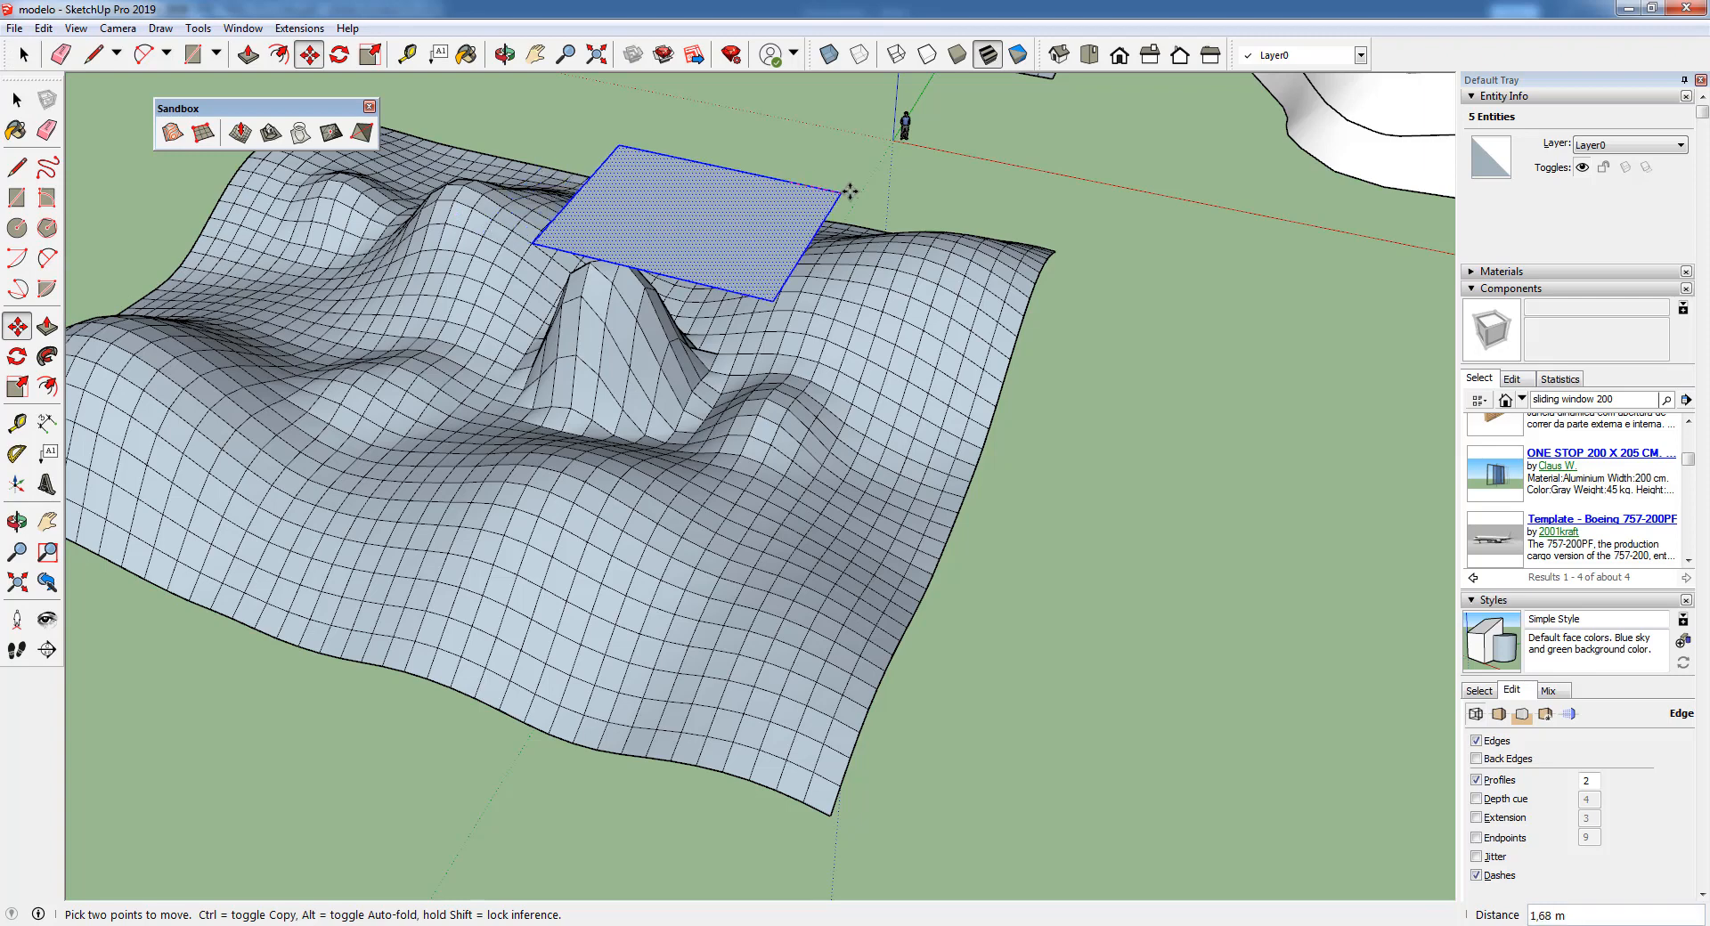
{"action": "left_click", "coordinate": [857, 195]}
{"action": "key", "text": "space"}
- Drape the shifted rectangle onto the terrain and inspect the projected outline inside the terrain group
{"action": "left_click", "coordinate": [323, 135]}
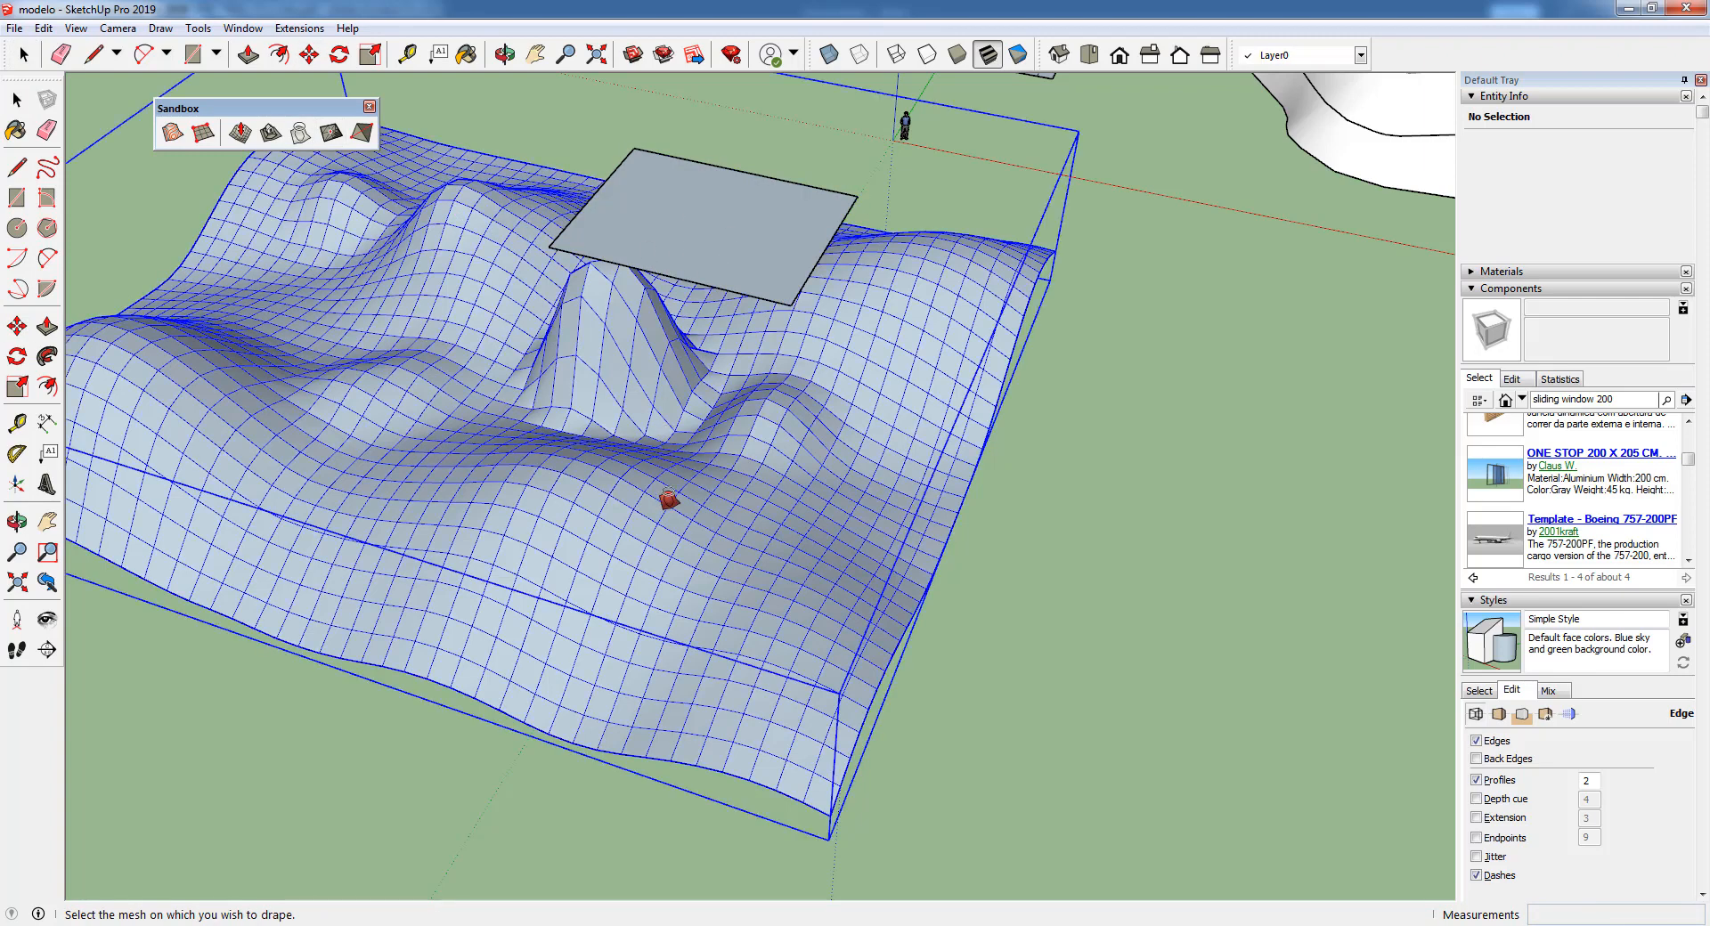
{"action": "left_click", "coordinate": [666, 512]}
{"action": "middle_click_drag", "start_coordinate": [721, 637], "coordinate": [713, 660]}
{"action": "scroll", "coordinate": [736, 751], "scroll_direction": "up", "scroll_amount": 3}
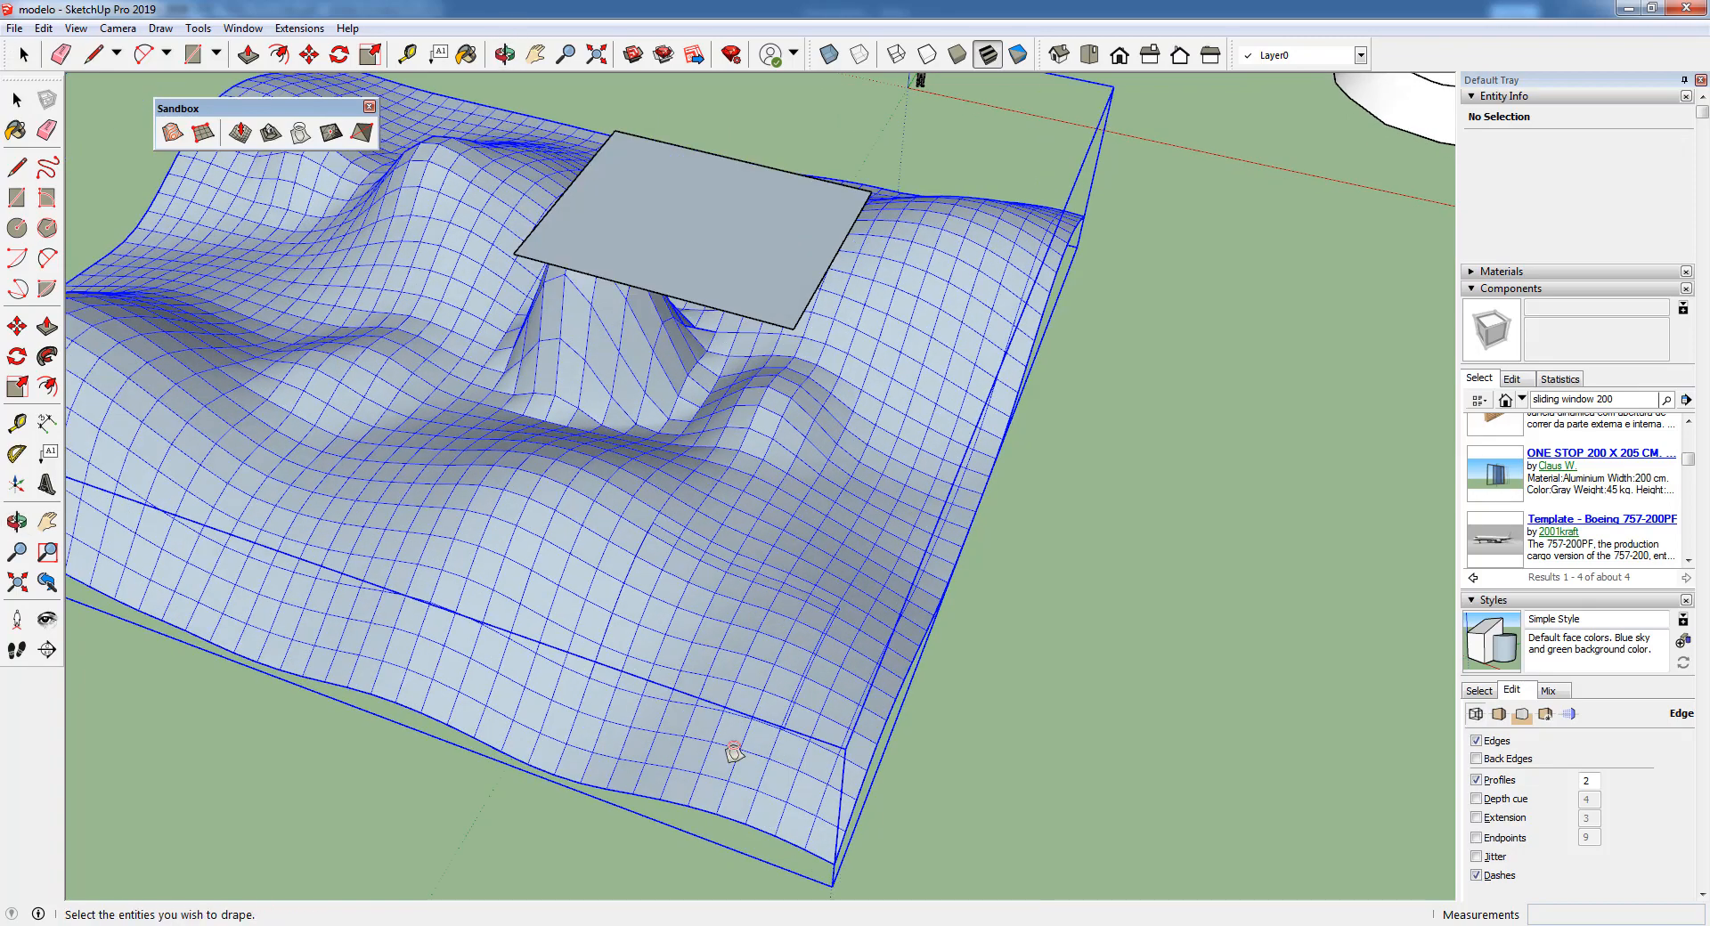
{"action": "scroll", "coordinate": [648, 610], "scroll_direction": "up", "scroll_amount": 2}
{"action": "key", "text": "space"}
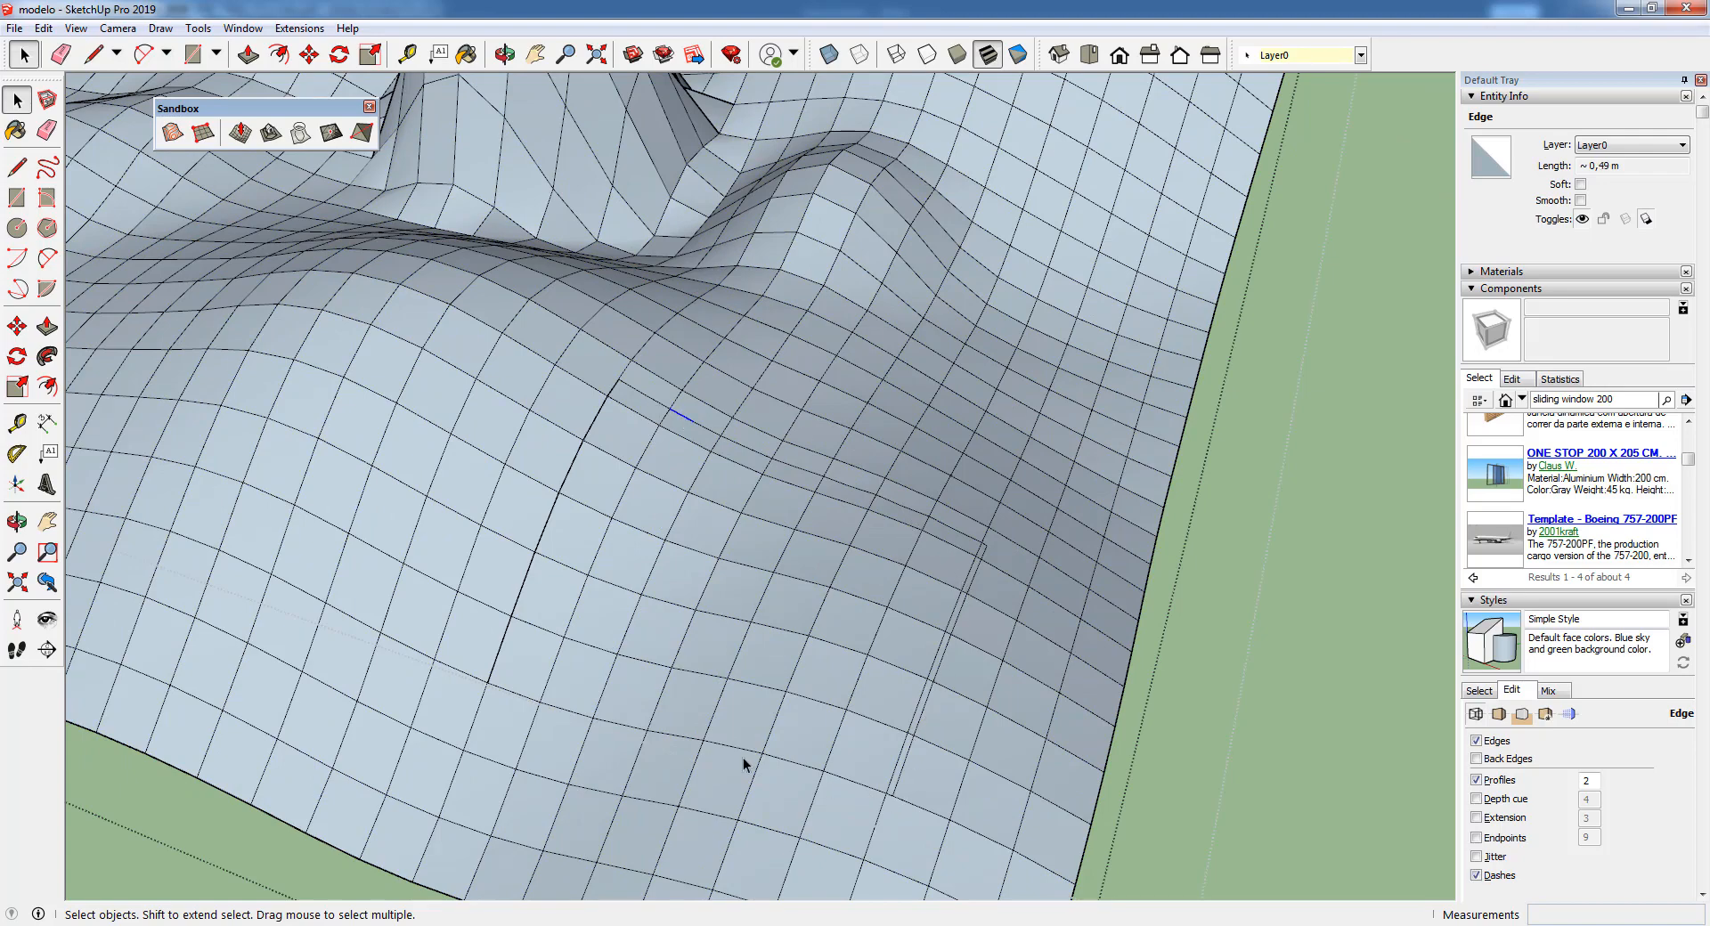
{"action": "scroll", "coordinate": [500, 704], "scroll_direction": "up", "scroll_amount": 4}
{"action": "scroll", "coordinate": [429, 679], "scroll_direction": "down", "scroll_amount": 5}
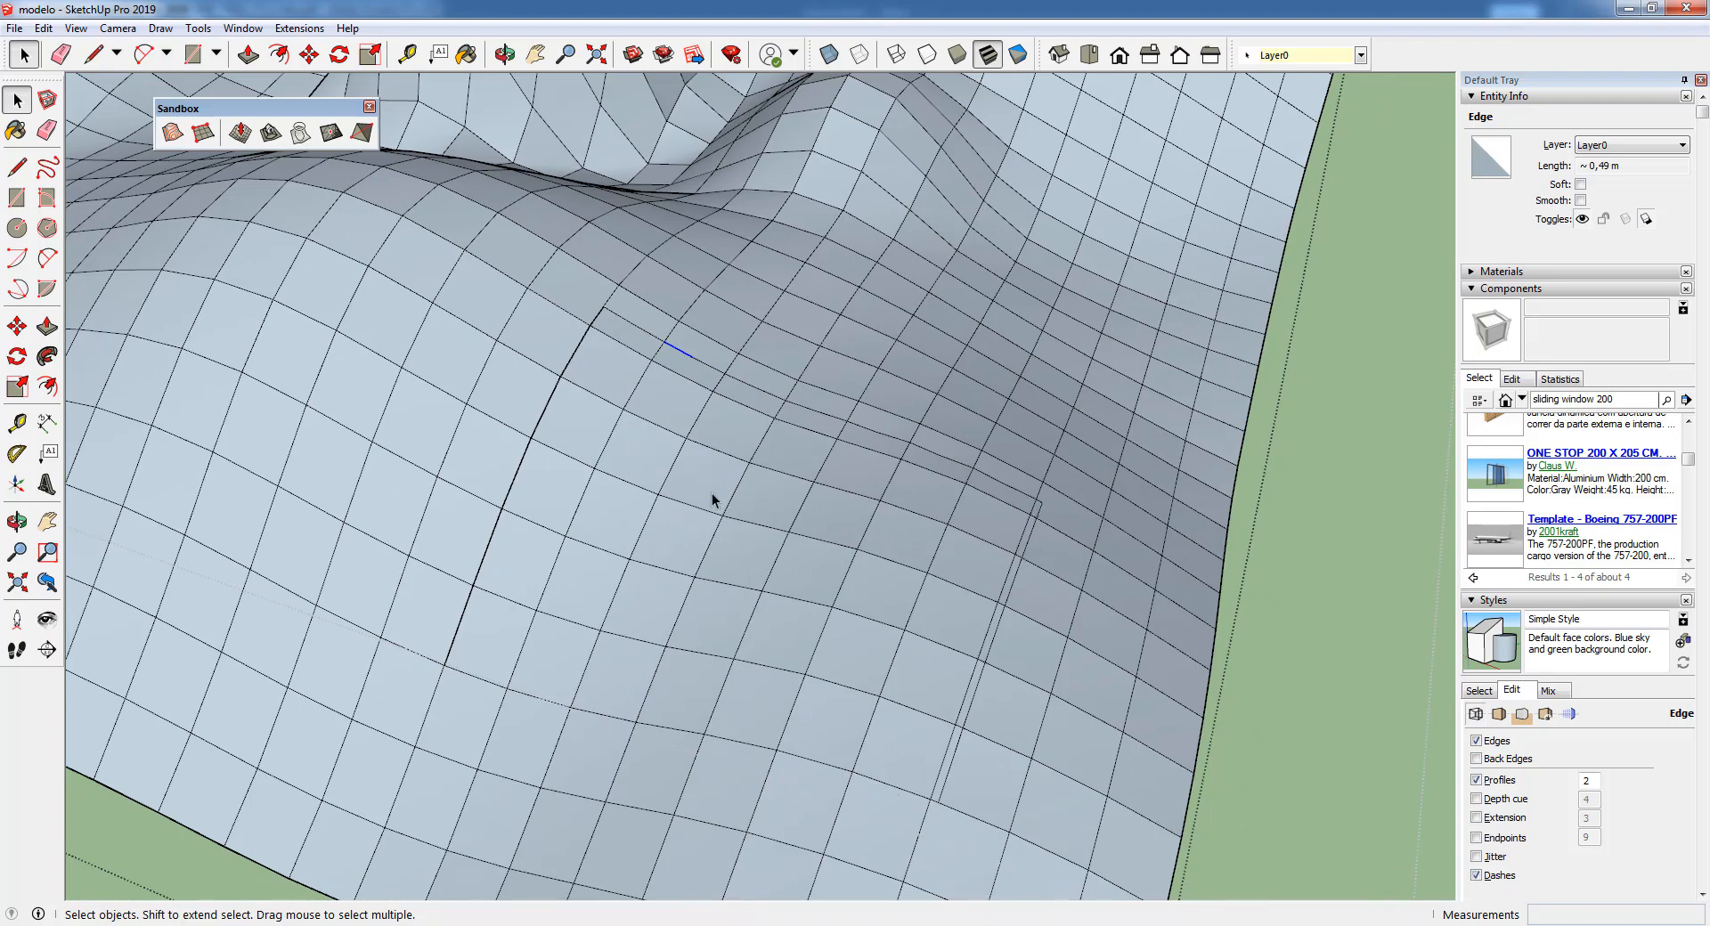
{"action": "scroll", "coordinate": [844, 580], "scroll_direction": "down", "scroll_amount": 8}
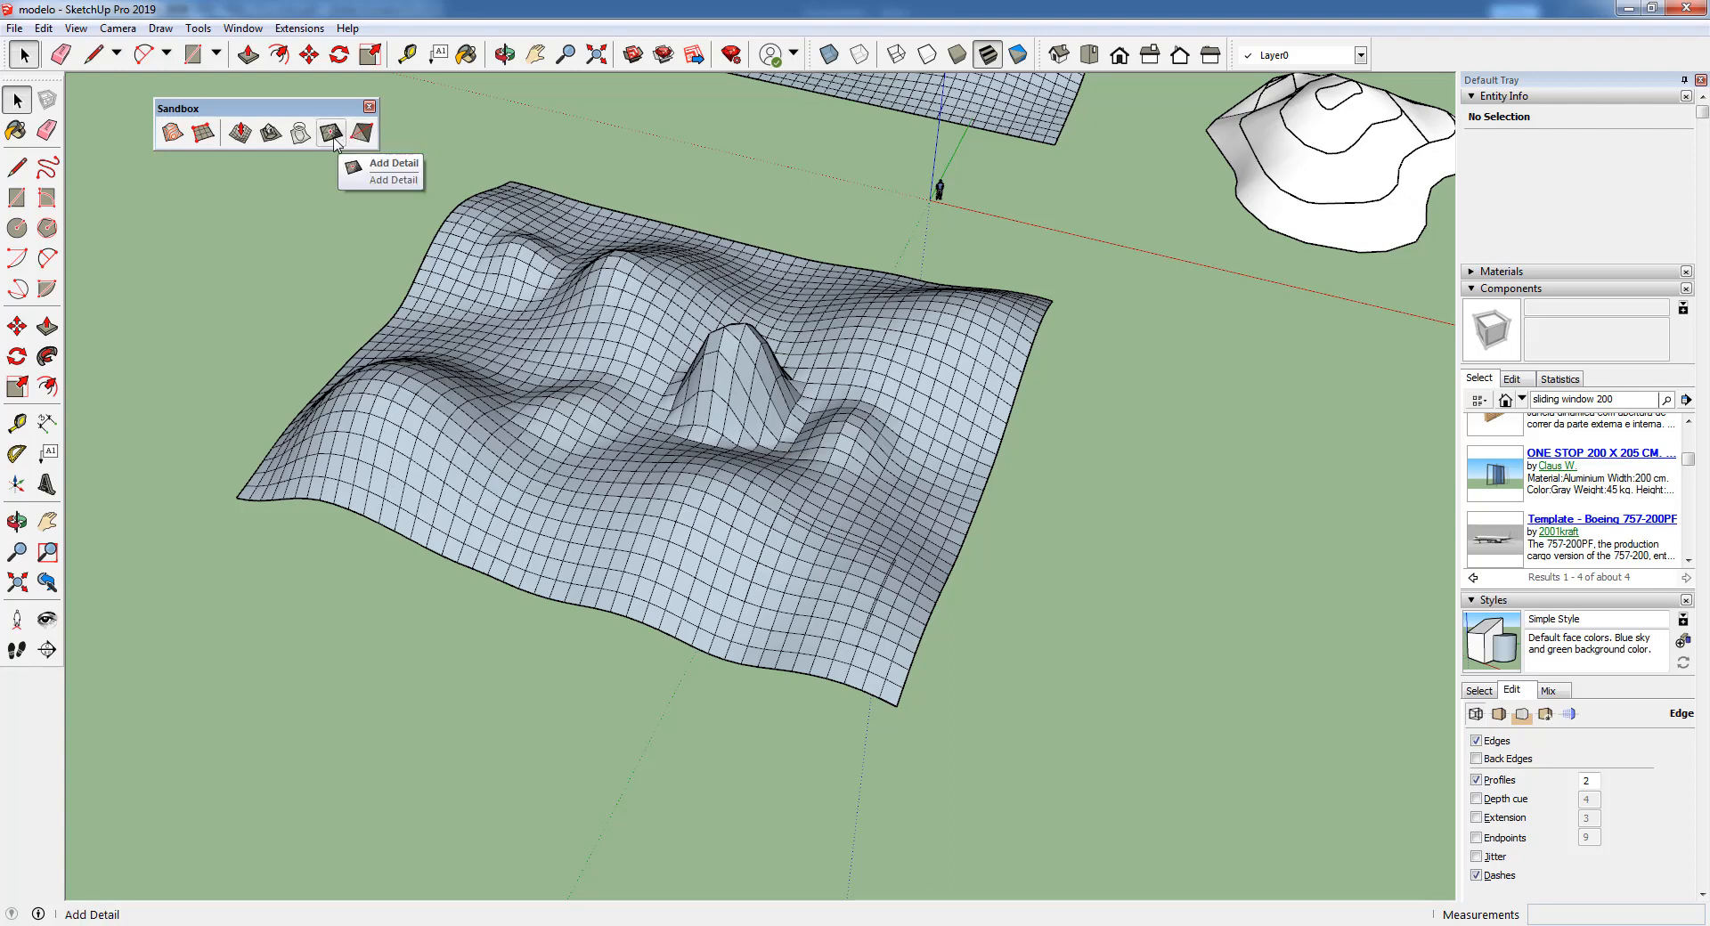
- Open the terrain group and add an offset vertex to the steep hill's front face with Add Detail
{"action": "scroll", "coordinate": [639, 421], "scroll_direction": "up", "scroll_amount": 2}
{"action": "double_click", "coordinate": [739, 441]}
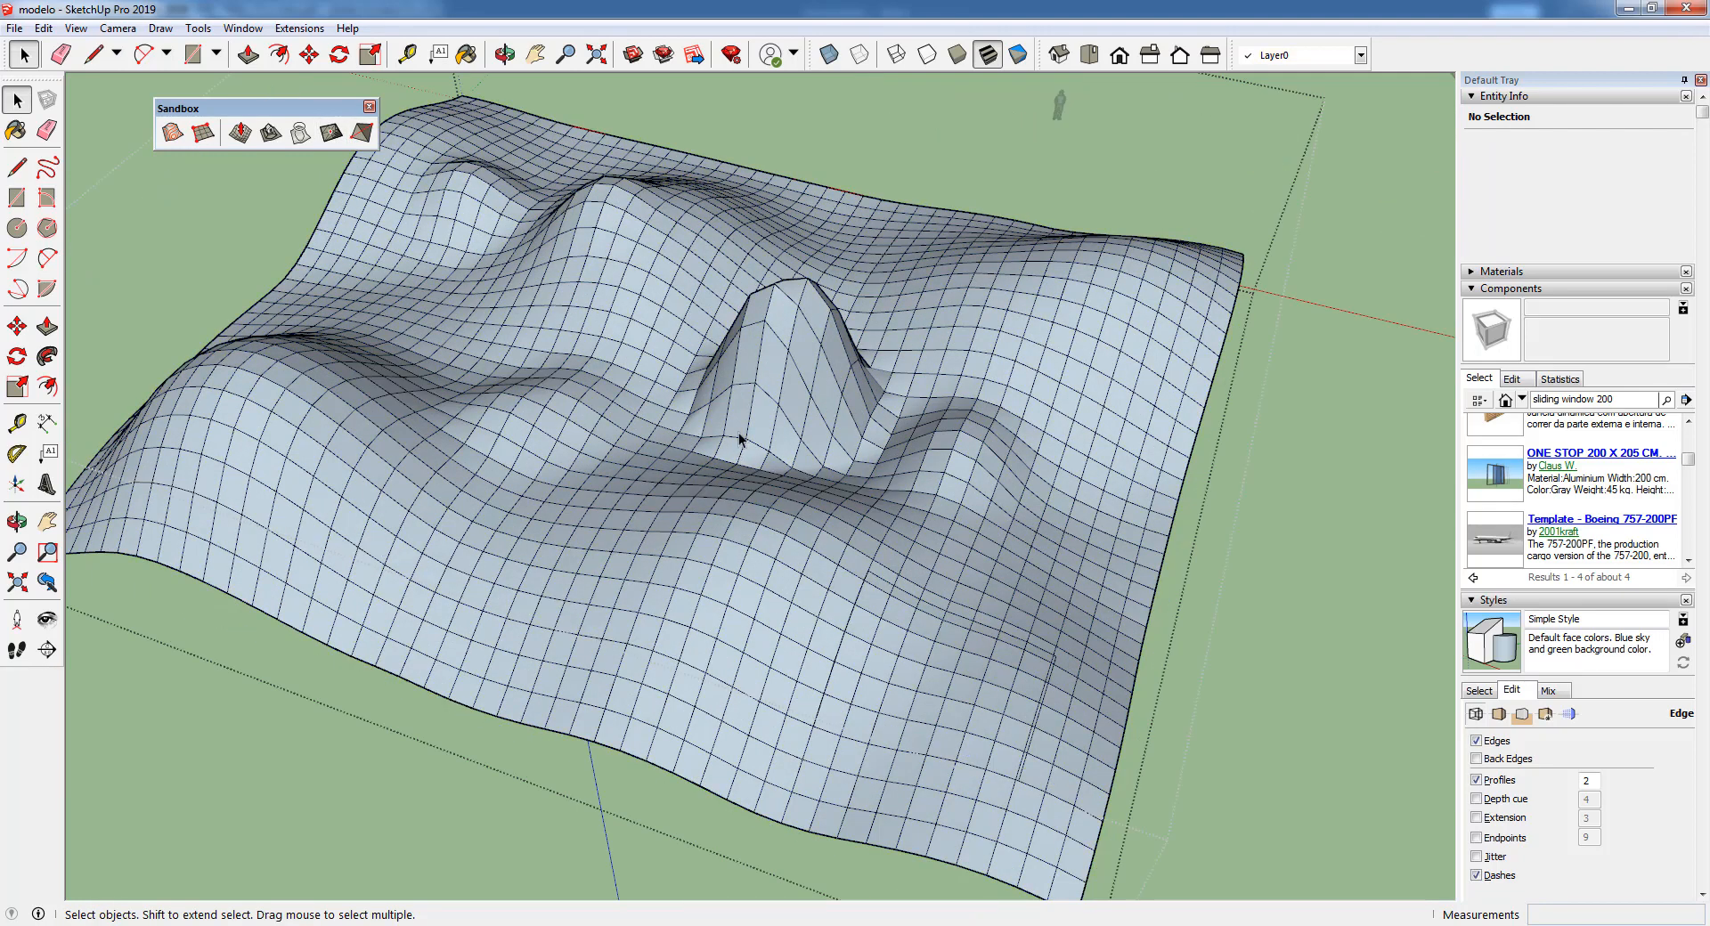
{"action": "scroll", "coordinate": [852, 539], "scroll_direction": "down", "scroll_amount": 2}
{"action": "left_click", "coordinate": [1265, 595]}
{"action": "scroll", "coordinate": [830, 453], "scroll_direction": "up", "scroll_amount": 2}
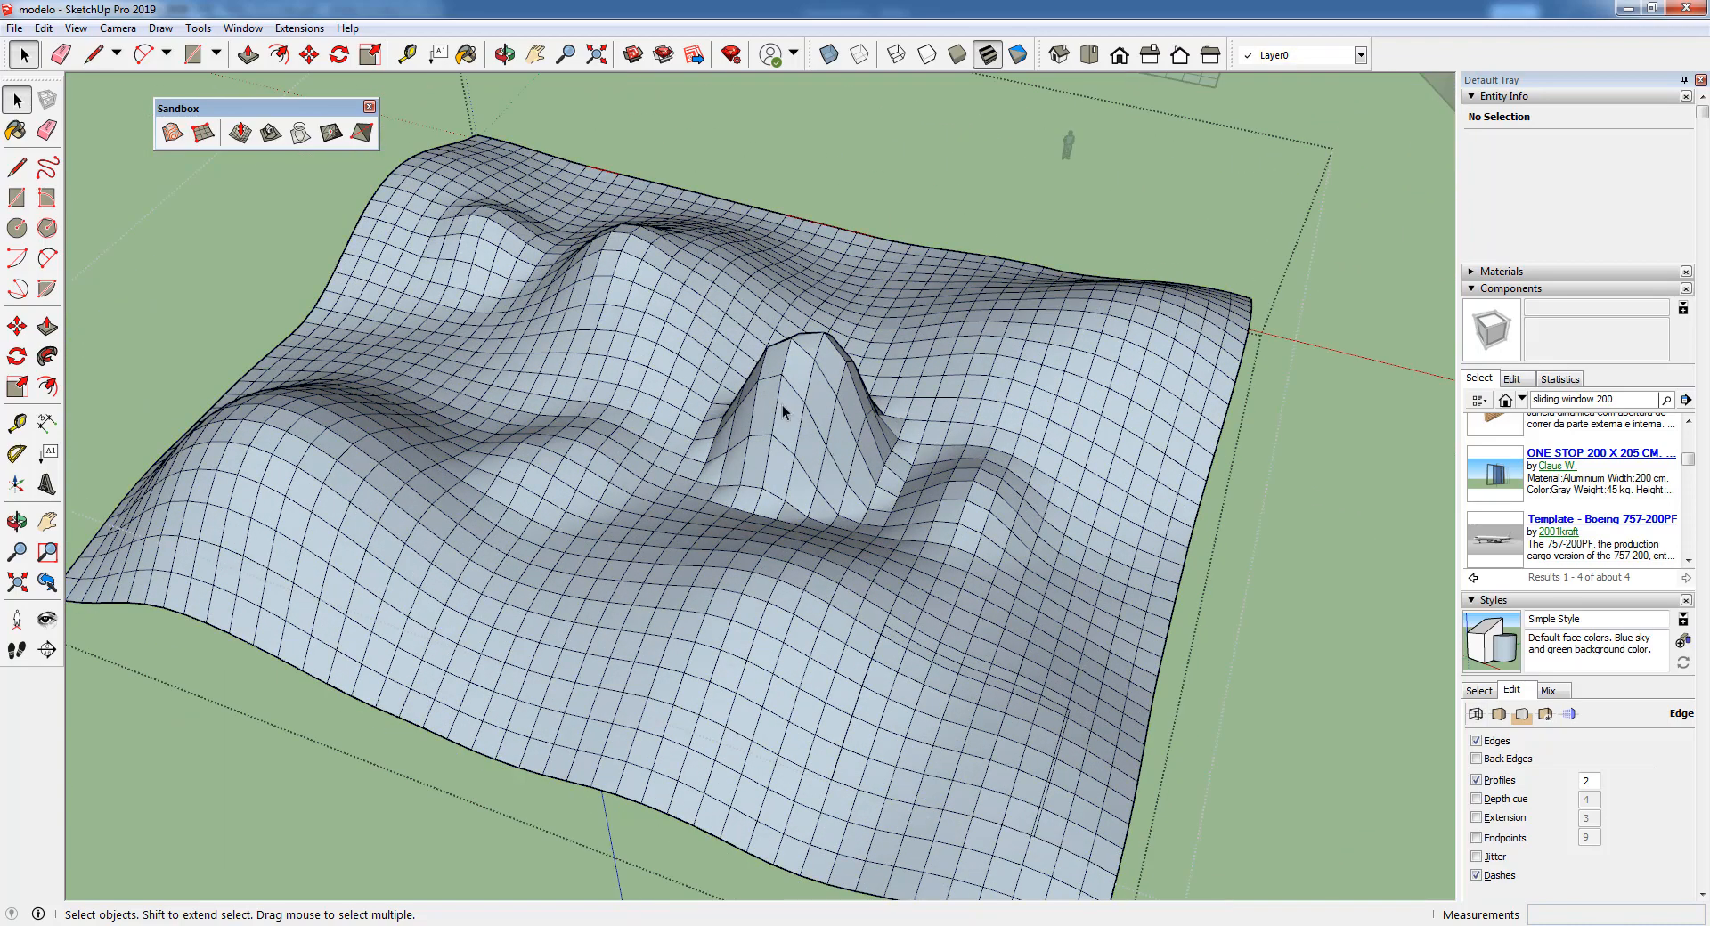
{"action": "scroll", "coordinate": [782, 404], "scroll_direction": "up", "scroll_amount": 2}
{"action": "scroll", "coordinate": [811, 510], "scroll_direction": "up", "scroll_amount": 1}
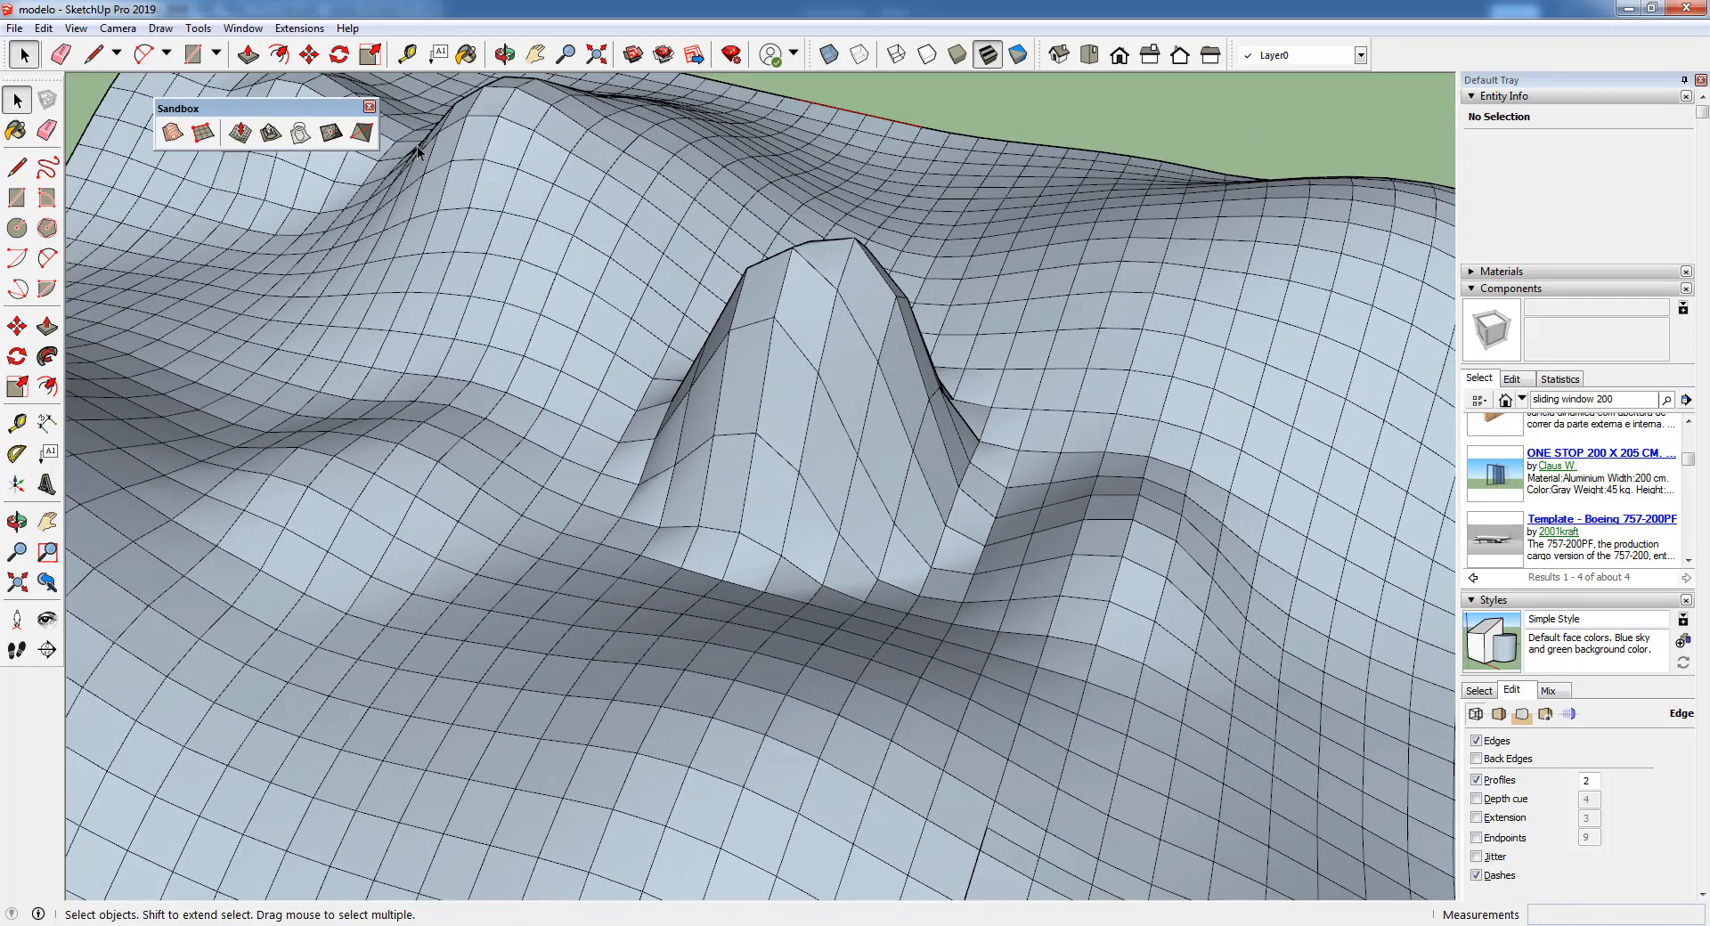
{"action": "left_click", "coordinate": [331, 134]}
{"action": "left_click", "coordinate": [785, 389]}
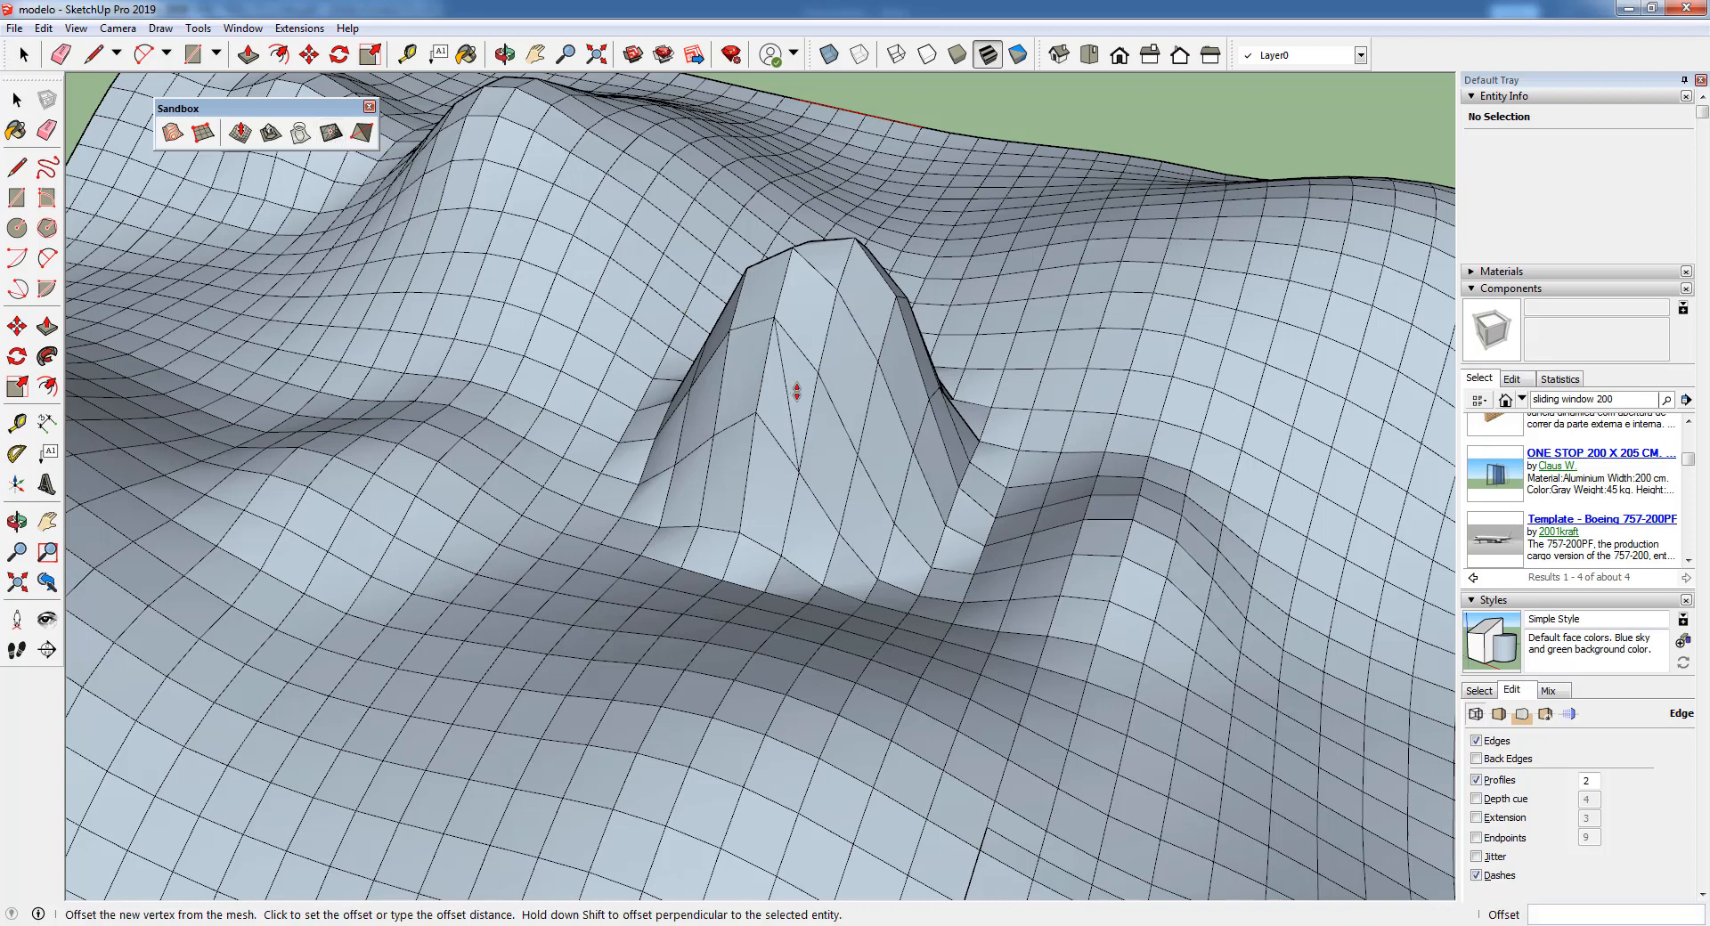
{"action": "scroll", "coordinate": [801, 409], "scroll_direction": "up", "scroll_amount": 2}
{"action": "left_click", "coordinate": [841, 463]}
- Add three more detail vertices with small offsets along edges on the steep hill's front side
{"action": "left_click", "coordinate": [866, 347]}
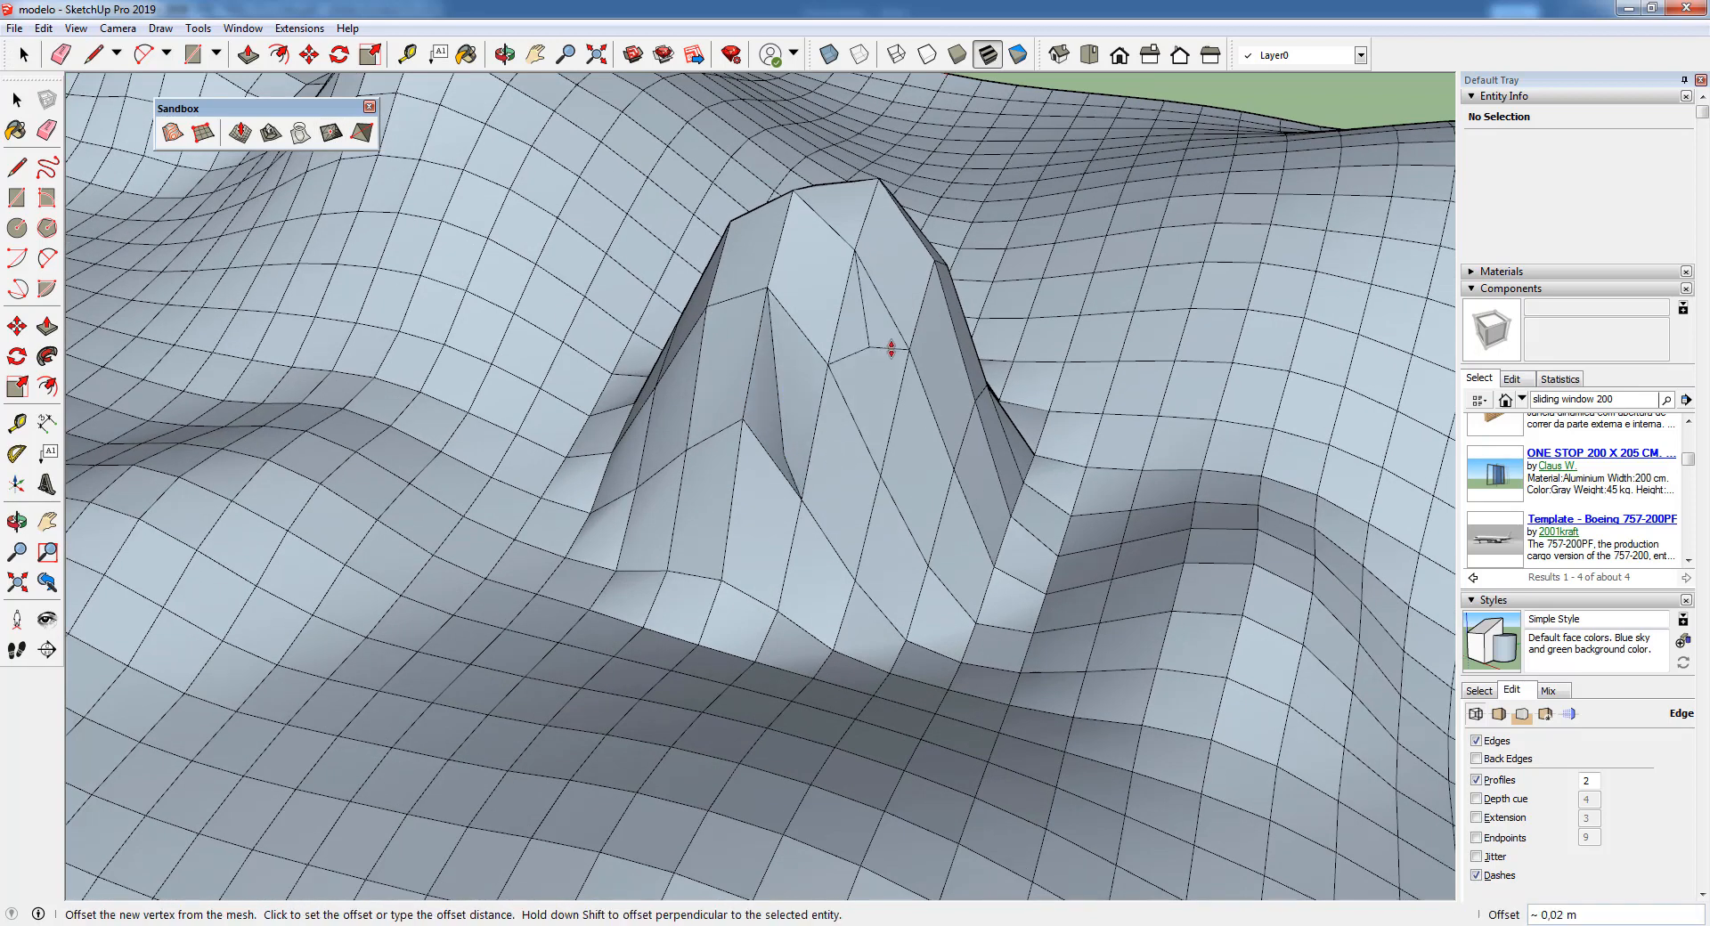
{"action": "left_click", "coordinate": [895, 332]}
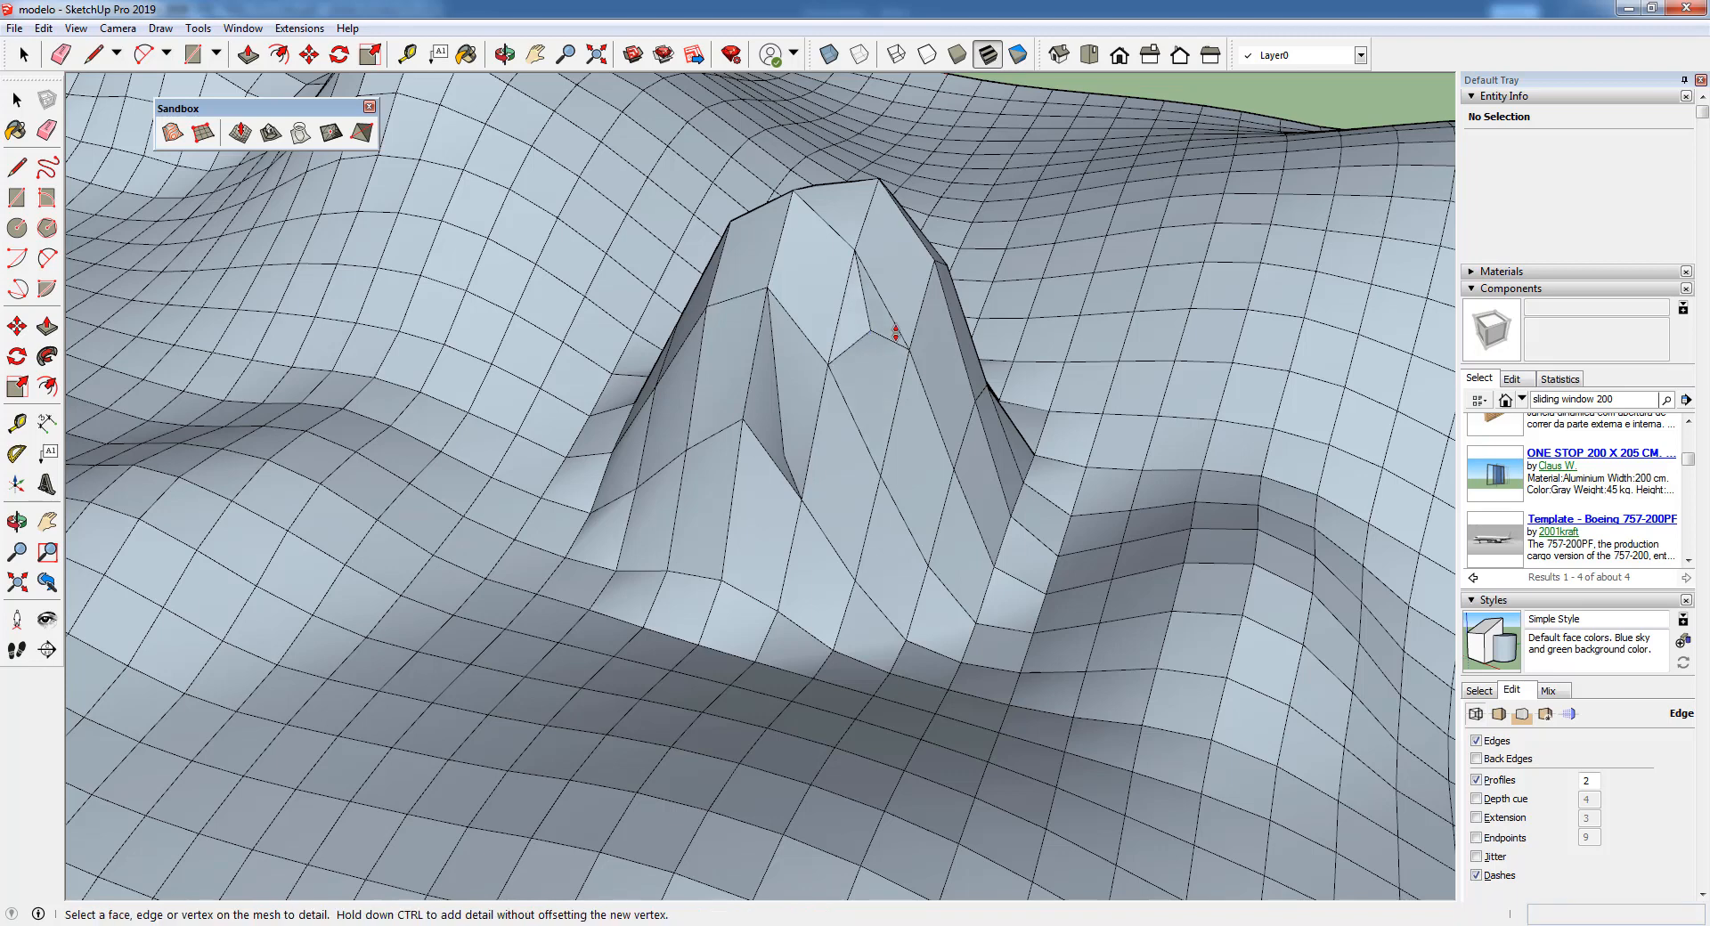
{"action": "left_click", "coordinate": [921, 434]}
{"action": "left_click", "coordinate": [935, 445]}
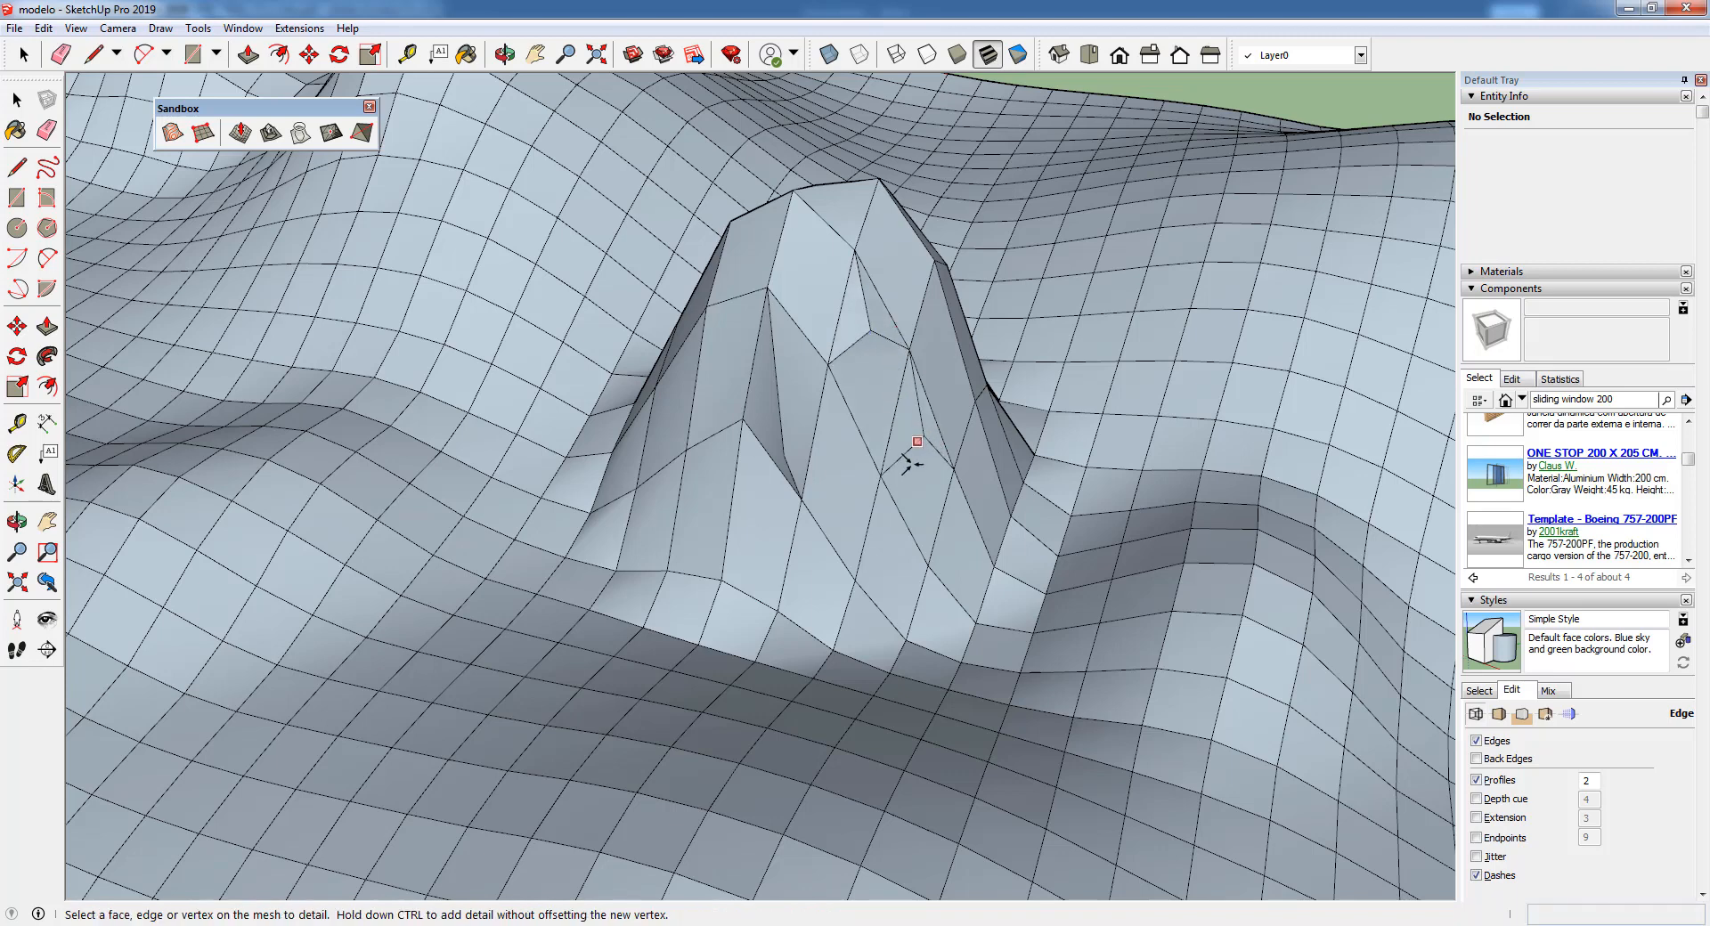
{"action": "left_click", "coordinate": [857, 481]}
{"action": "left_click", "coordinate": [874, 481]}
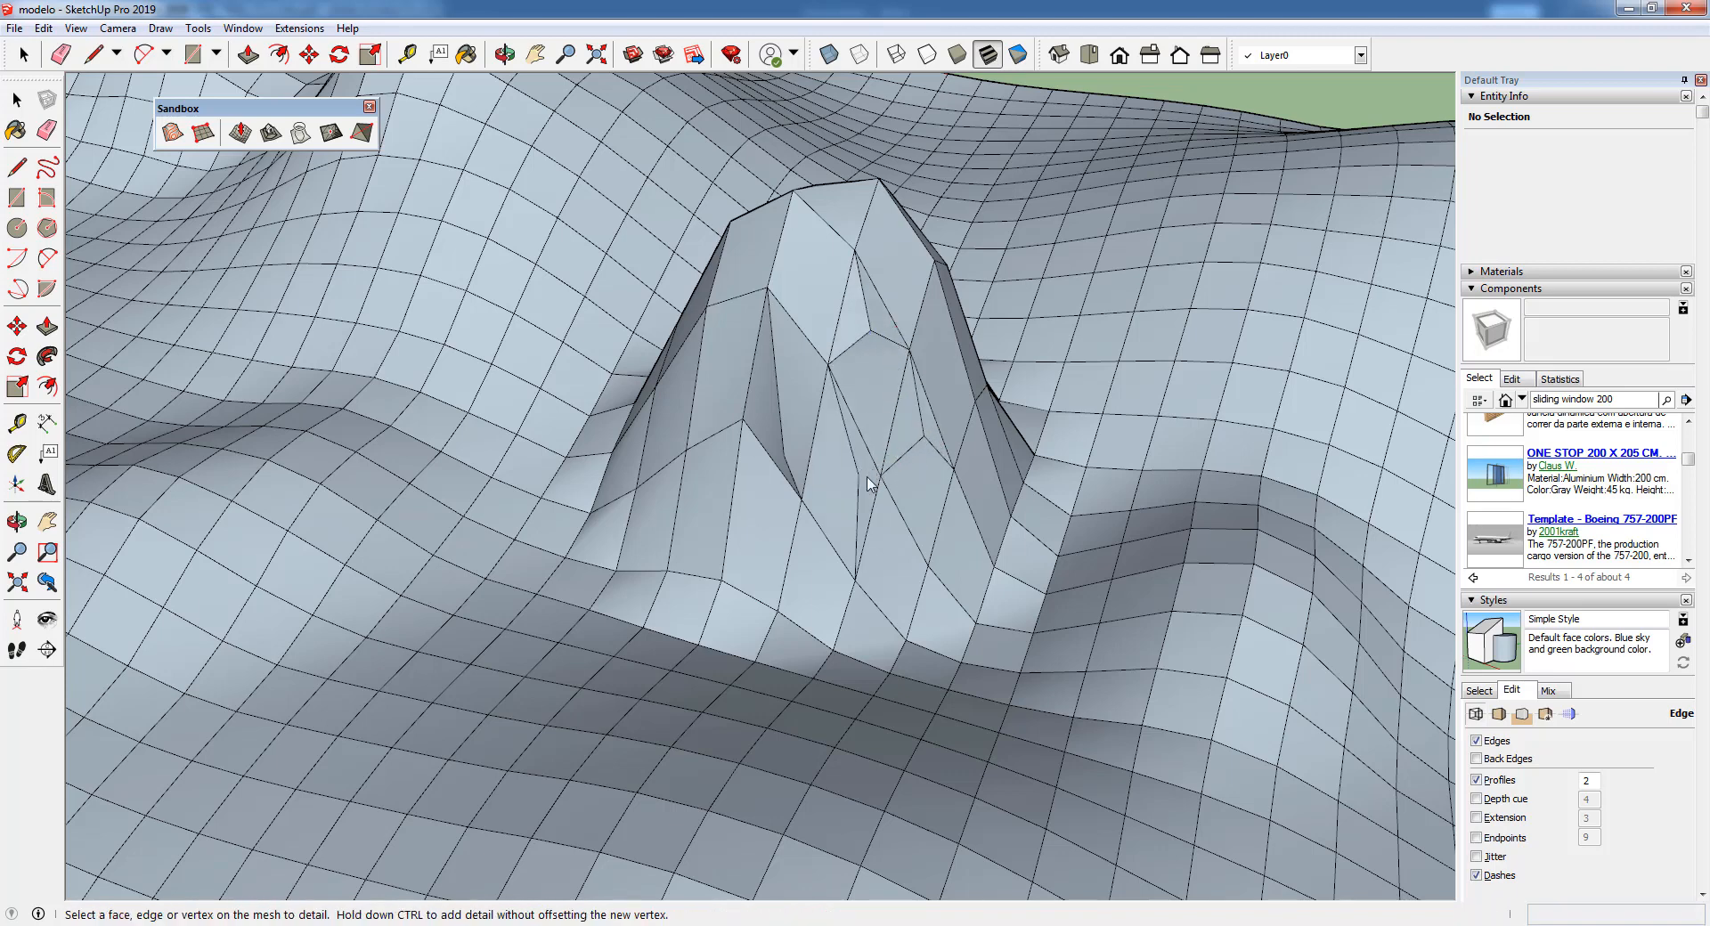
- Flip several triangulation edges around the added vertices on the steep hill's upper front with Flip Edge
{"action": "left_click", "coordinate": [363, 134]}
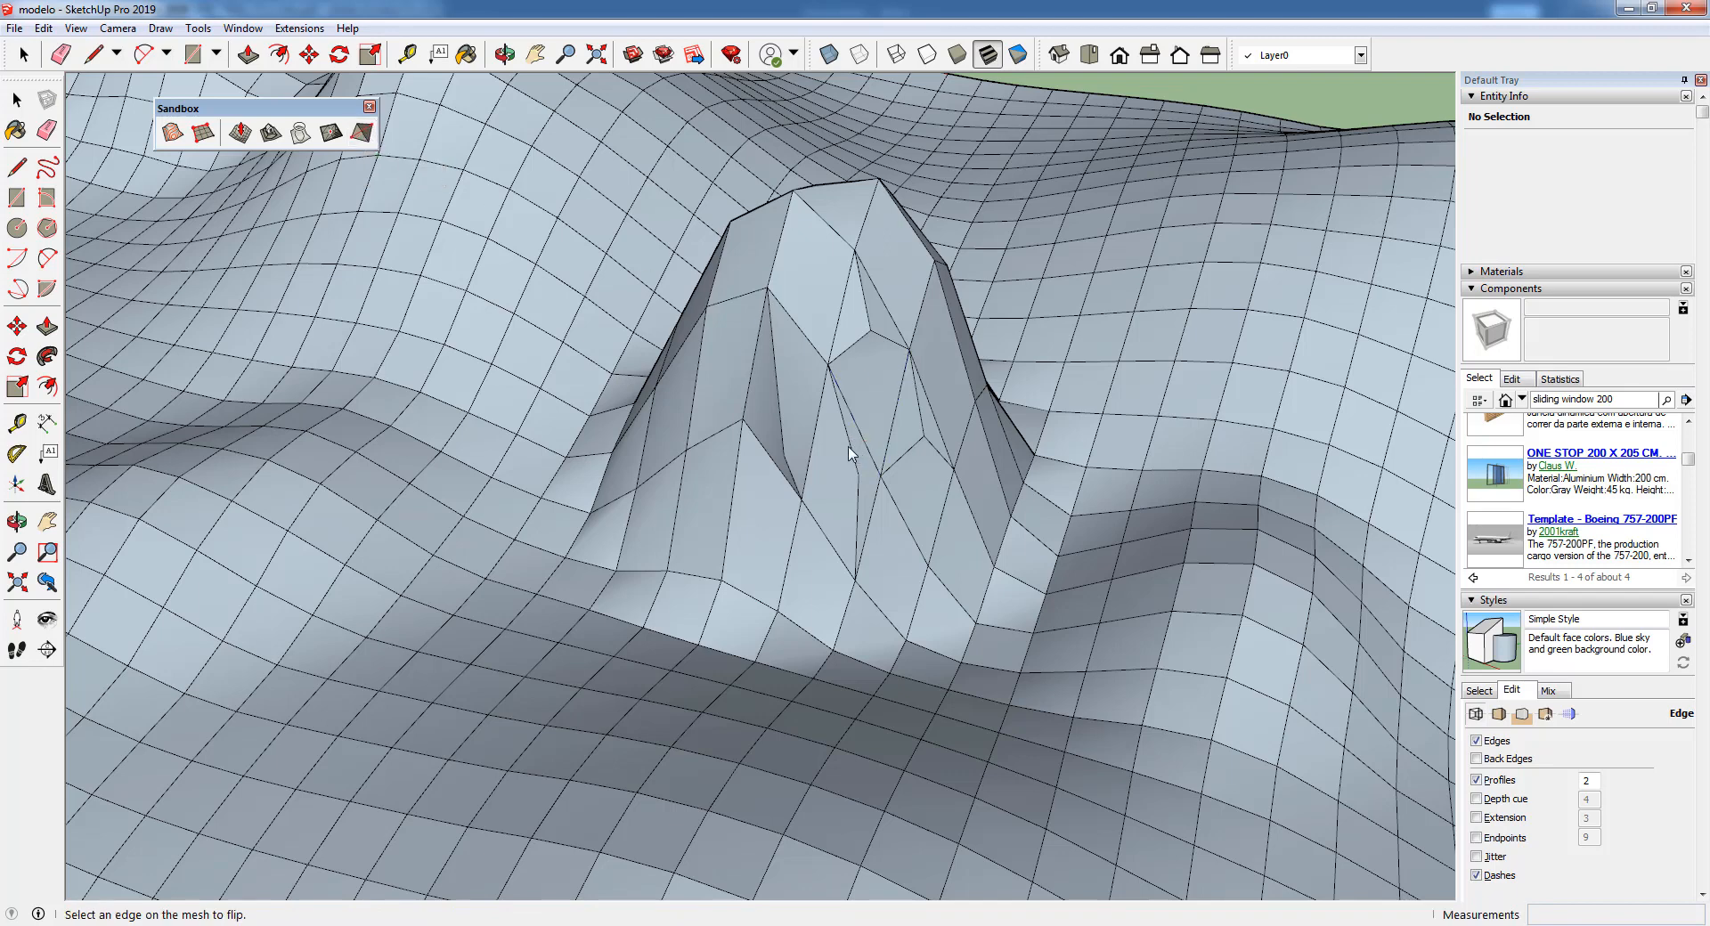
{"action": "left_click", "coordinate": [860, 346]}
{"action": "left_click", "coordinate": [855, 341]}
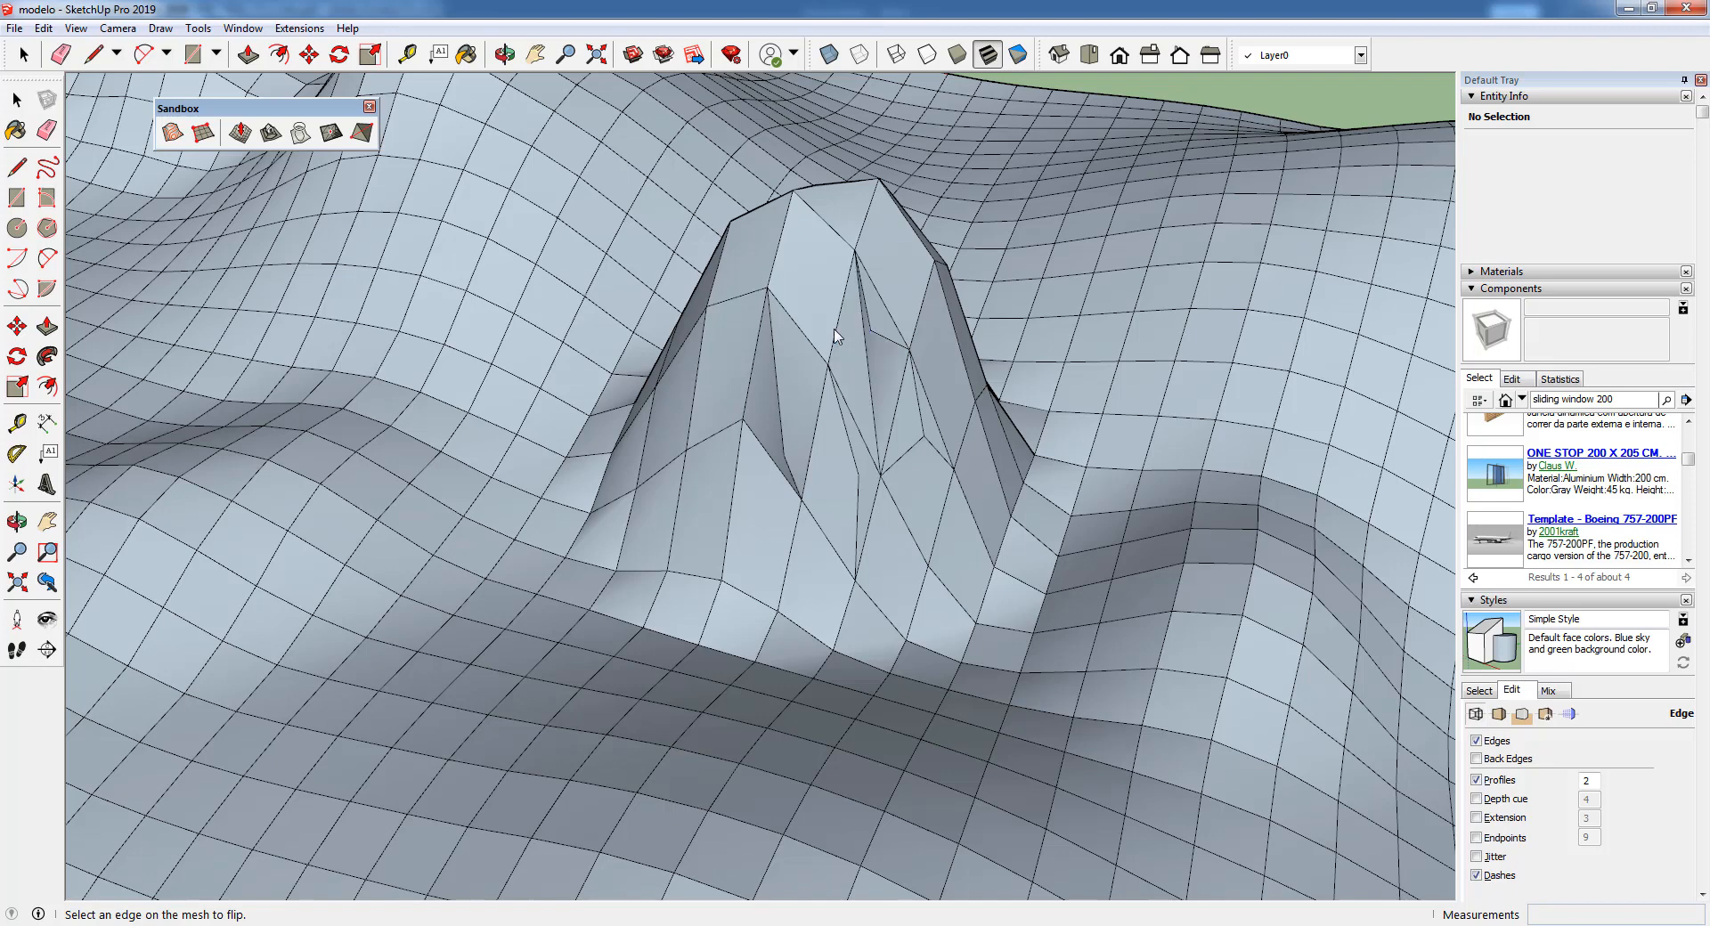
{"action": "left_click", "coordinate": [797, 324]}
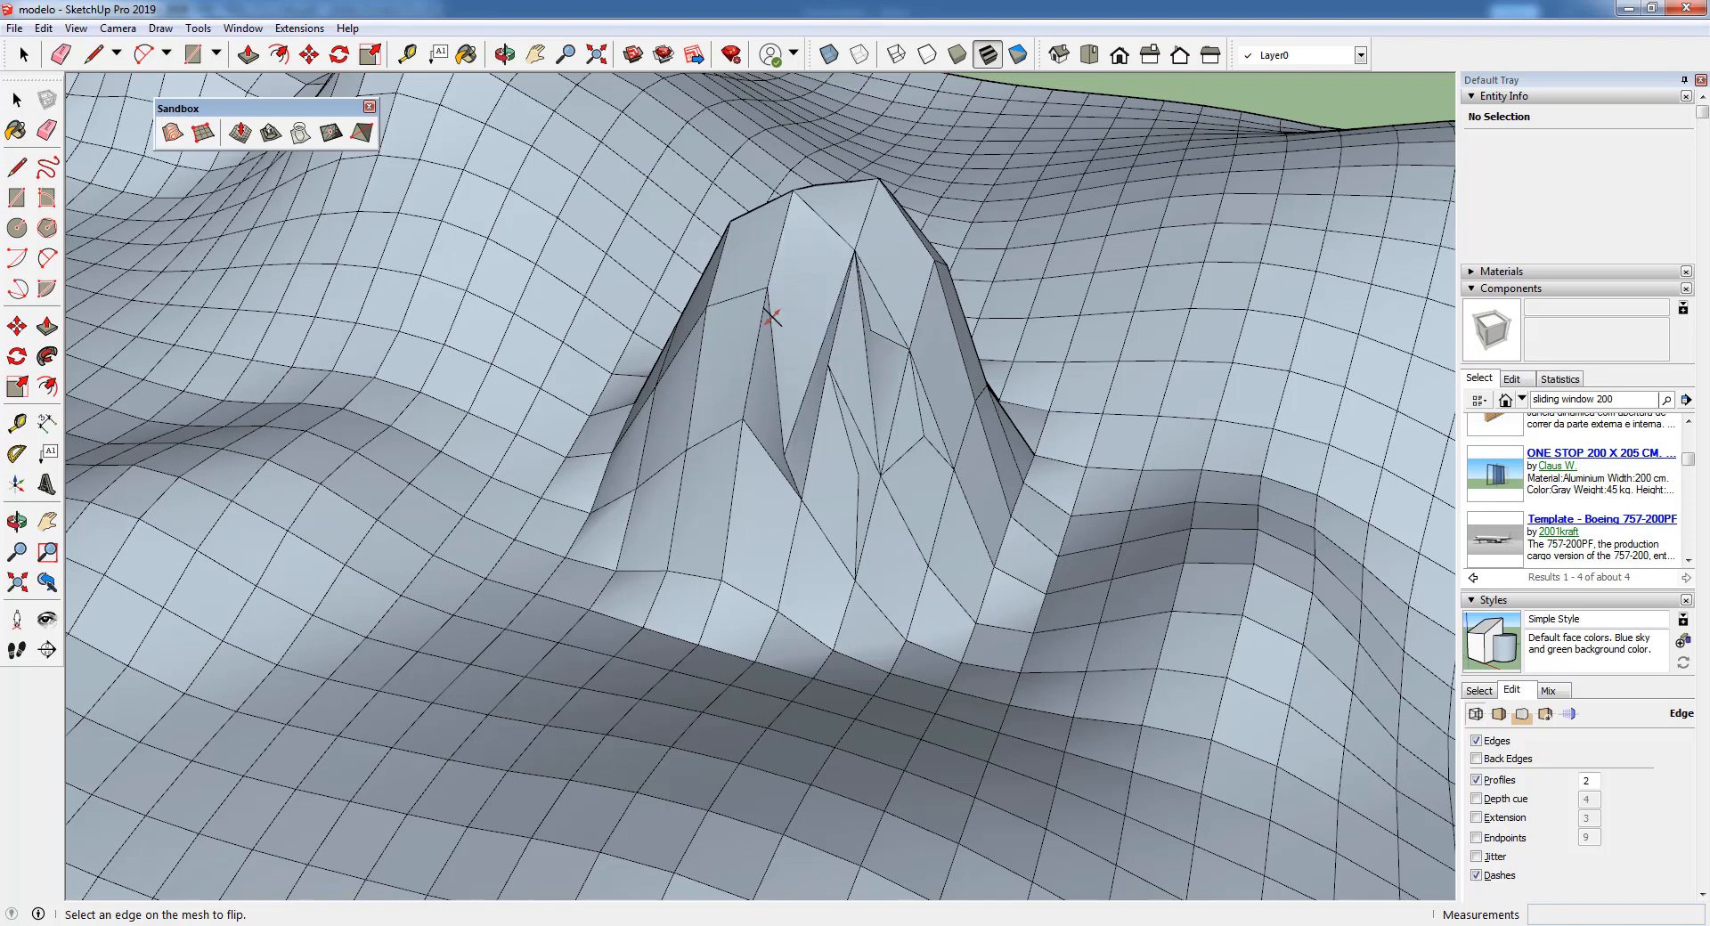
{"action": "left_click", "coordinate": [771, 330]}
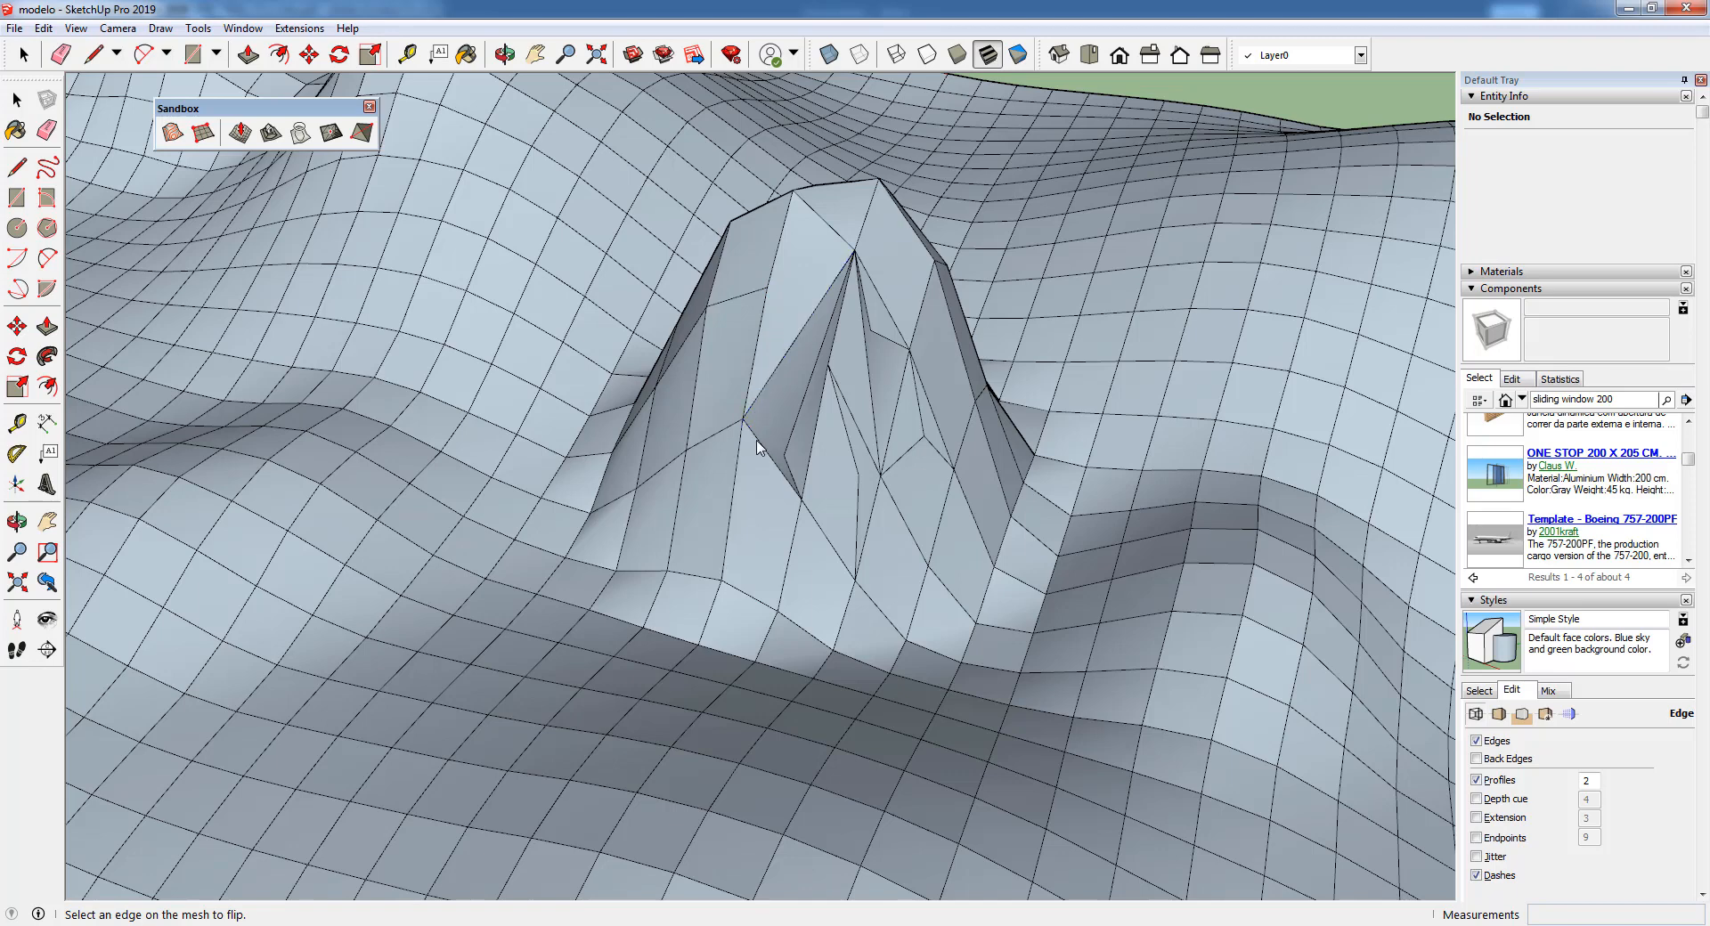
{"action": "left_click", "coordinate": [799, 418]}
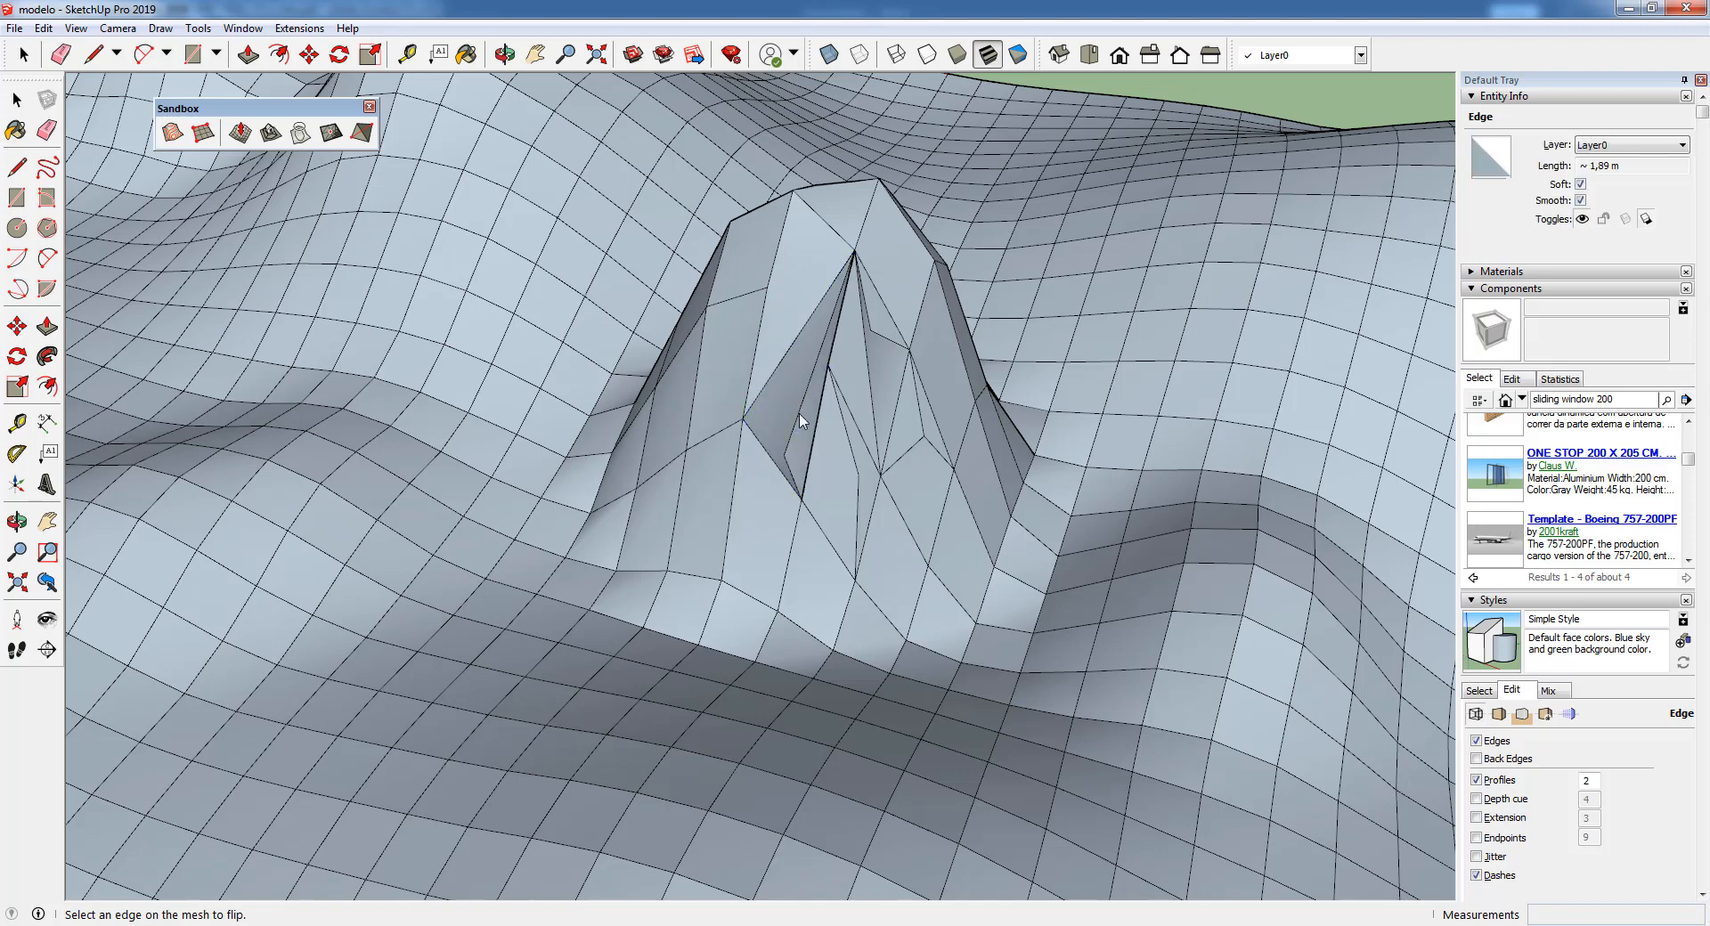
{"action": "left_click", "coordinate": [890, 317]}
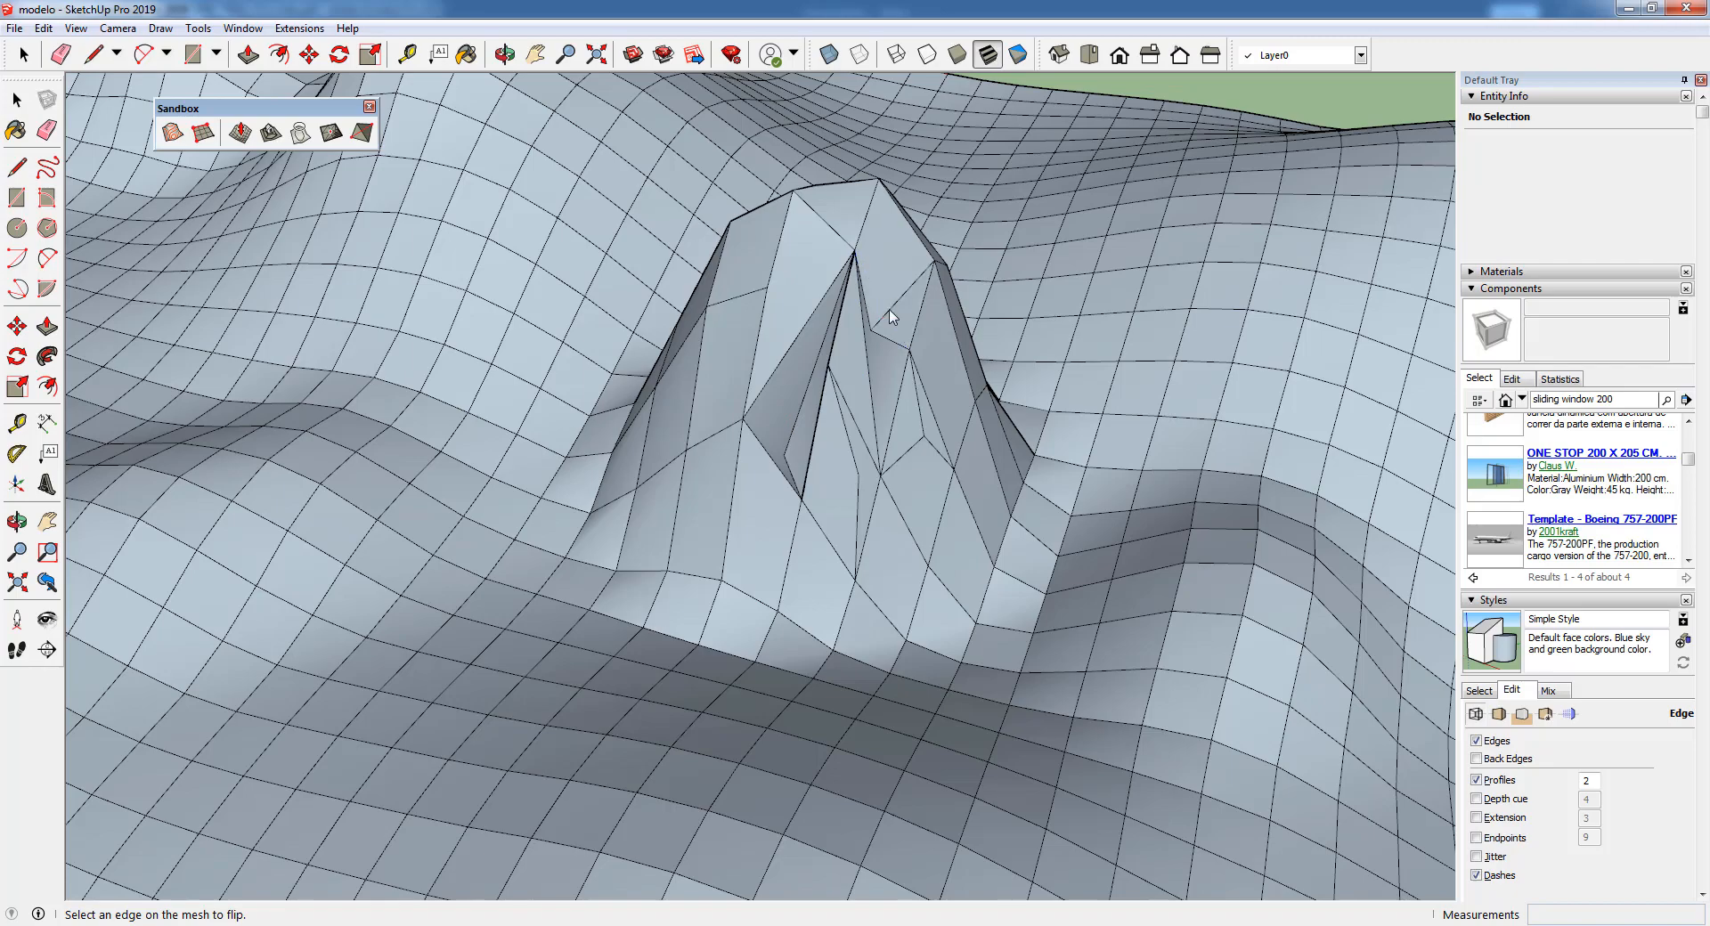